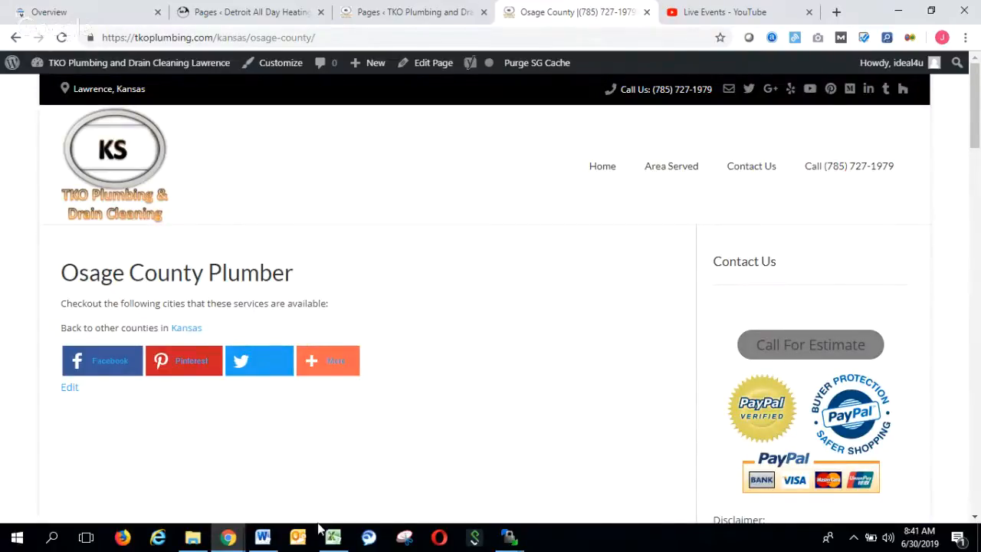
- Switch to the List of Cities.xlsx workbook in Excel and close it, saving its changes
mouse_move(333, 539)
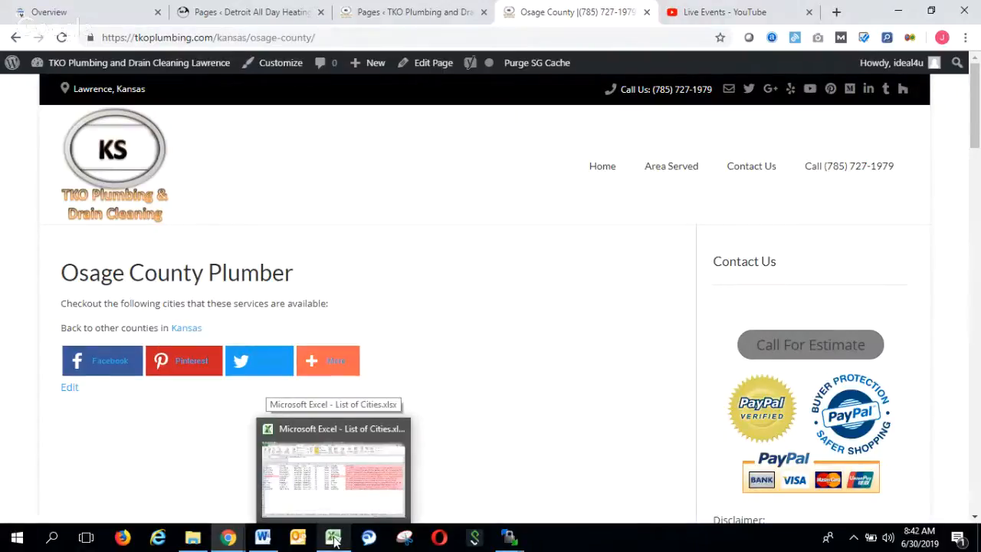
left_click(333, 539)
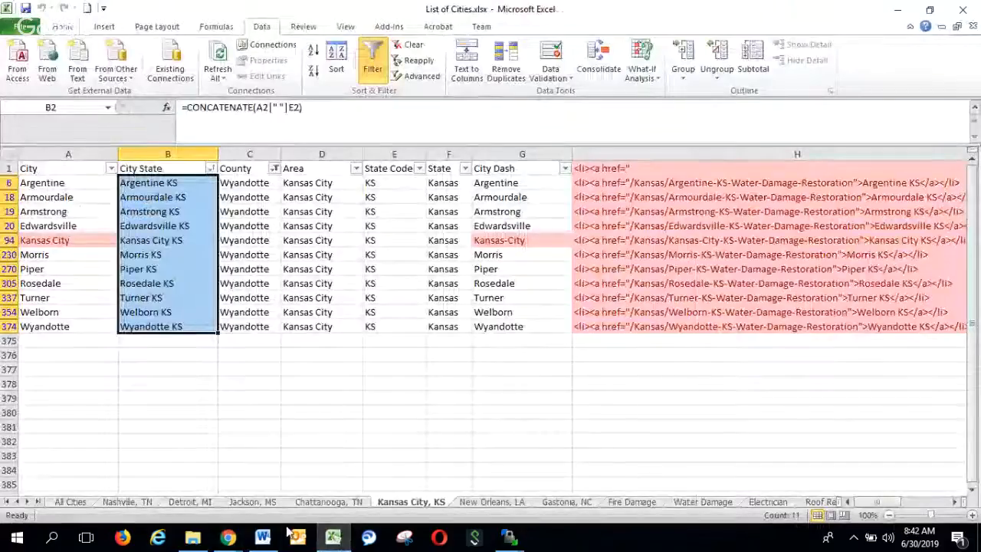
left_click(334, 539)
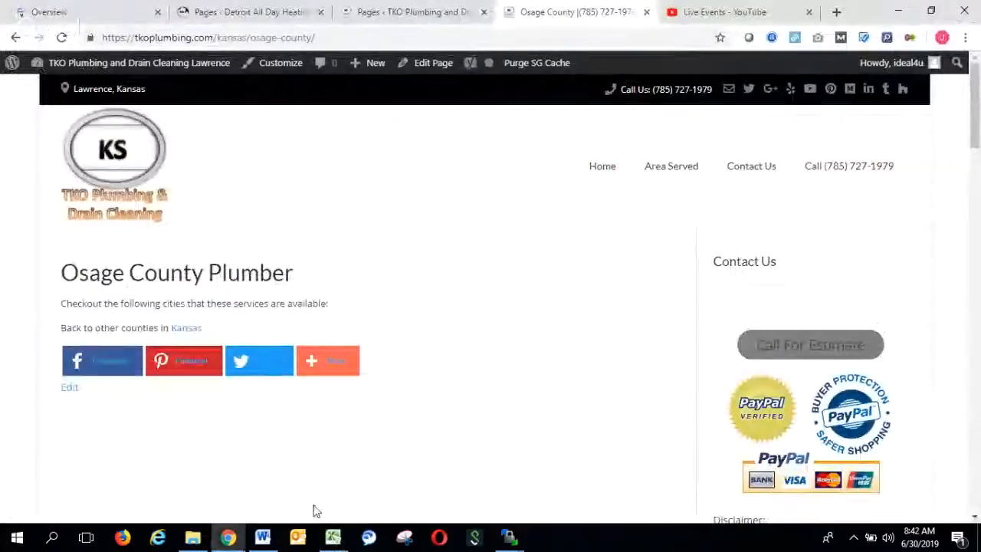
left_click(333, 539)
left_click(972, 26)
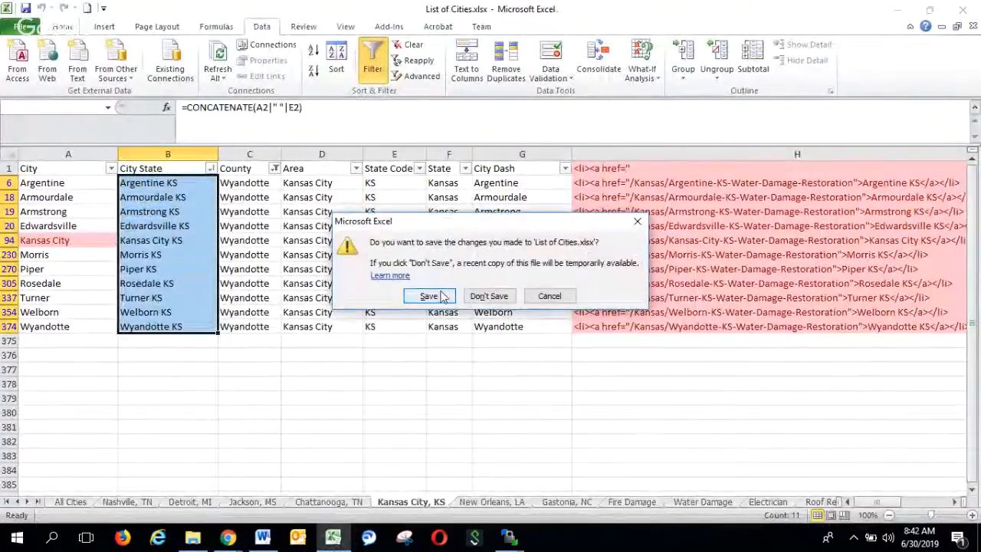
left_click(434, 296)
- Open the workbook Mail Merge 6-26-19.xlsx and expand the collapsed columns A to C on its PlumberList sheet
left_click(193, 539)
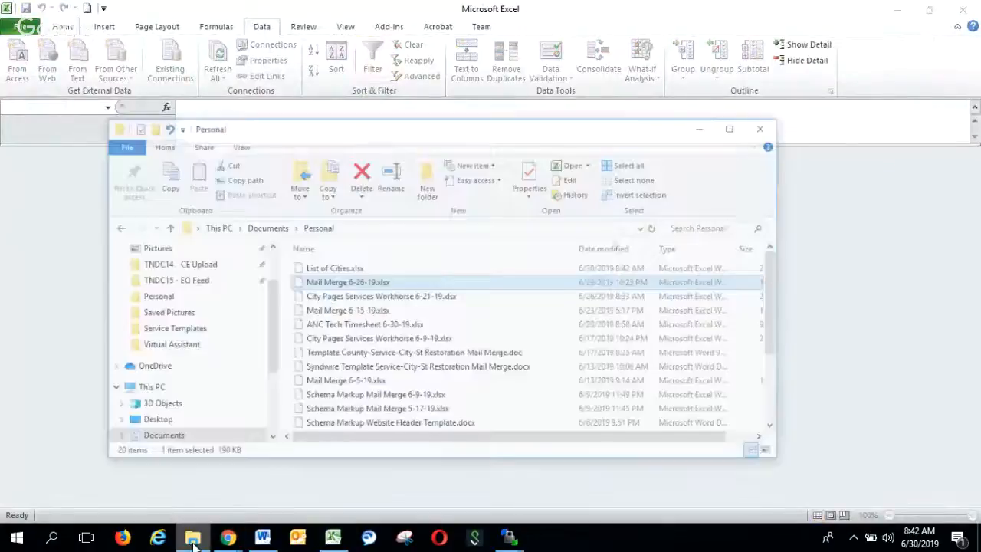
double_click(352, 261)
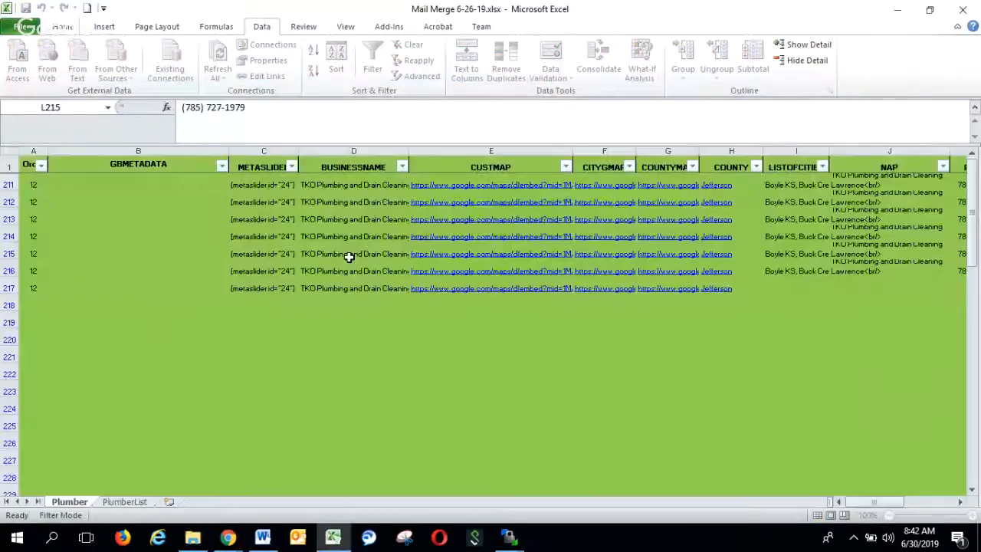
left_click(117, 502)
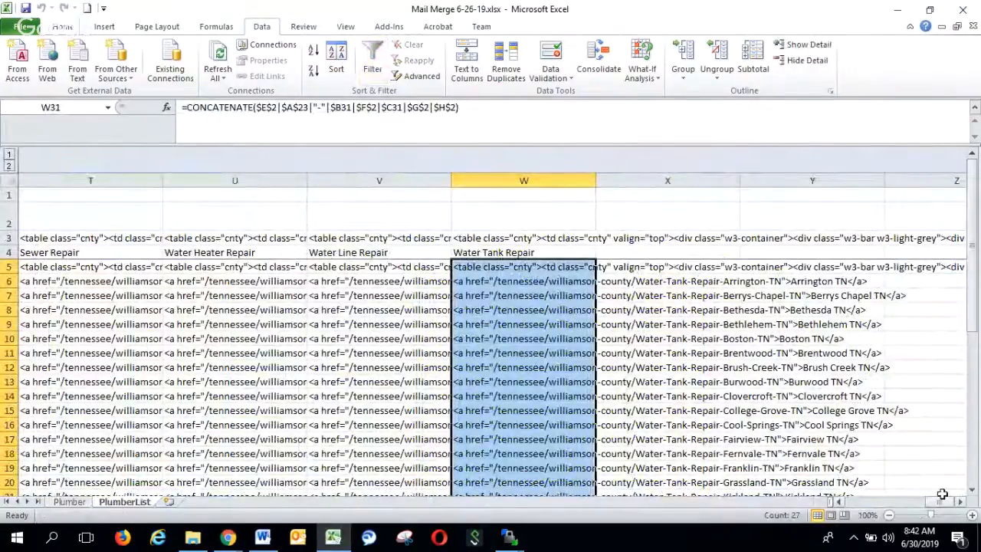
left_click_drag(937, 503, 863, 512)
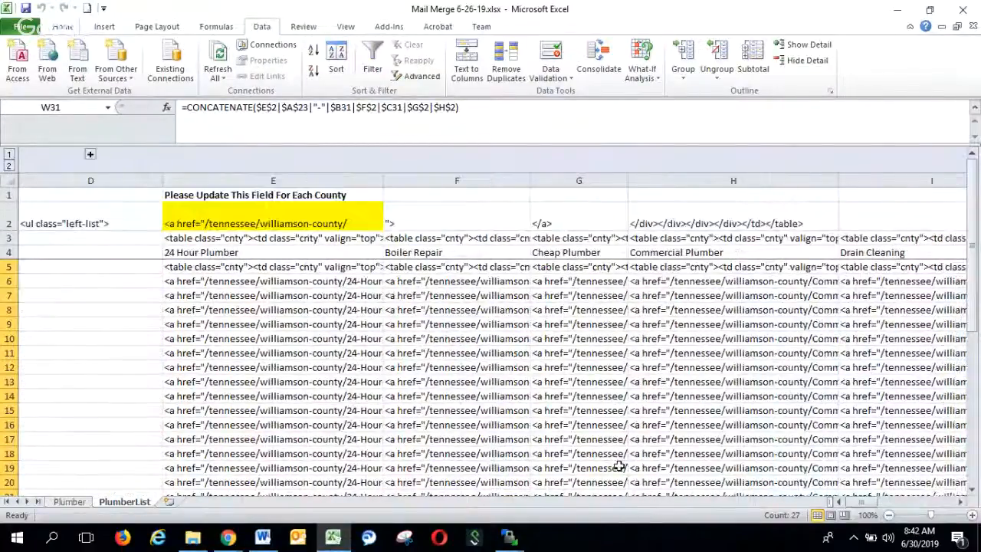
left_click(90, 156)
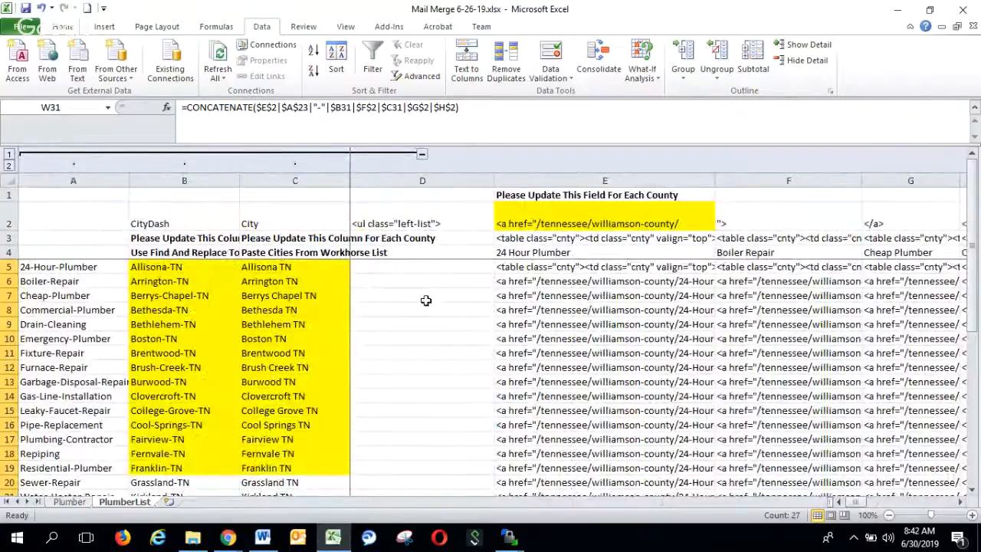
- Check the Osage County page's address in the browser and replace the state in cell E2's link path with kansas
left_click(530, 220)
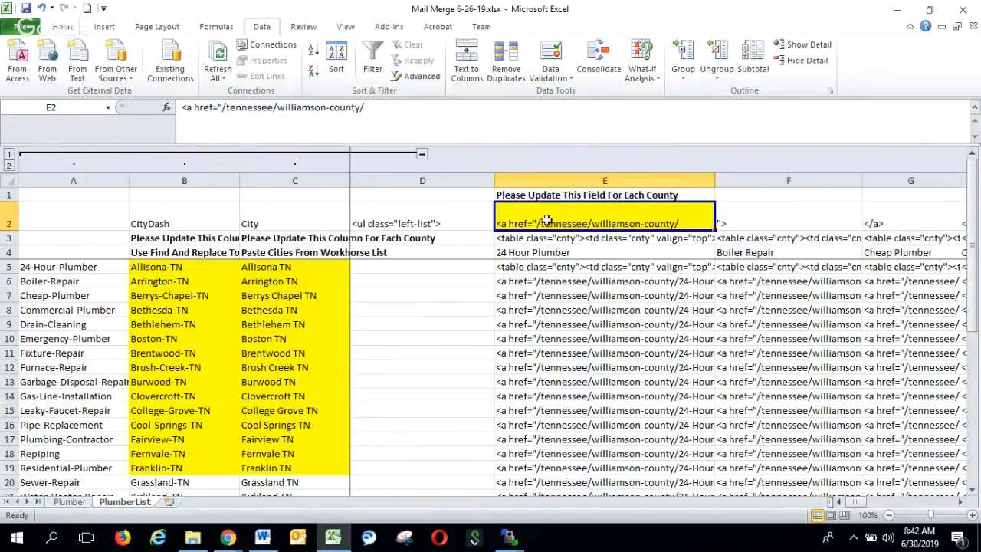
left_click(228, 540)
left_click(72, 494)
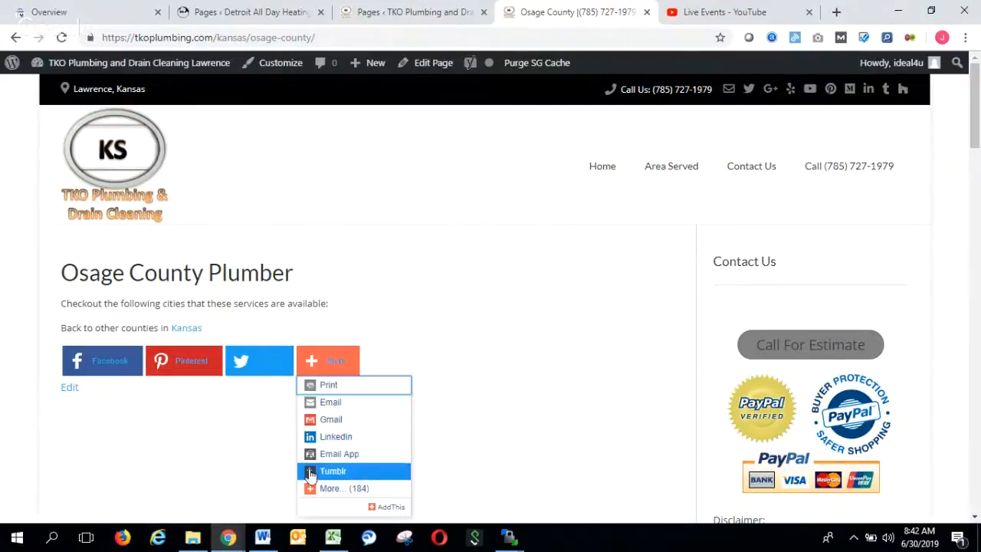
left_click(334, 538)
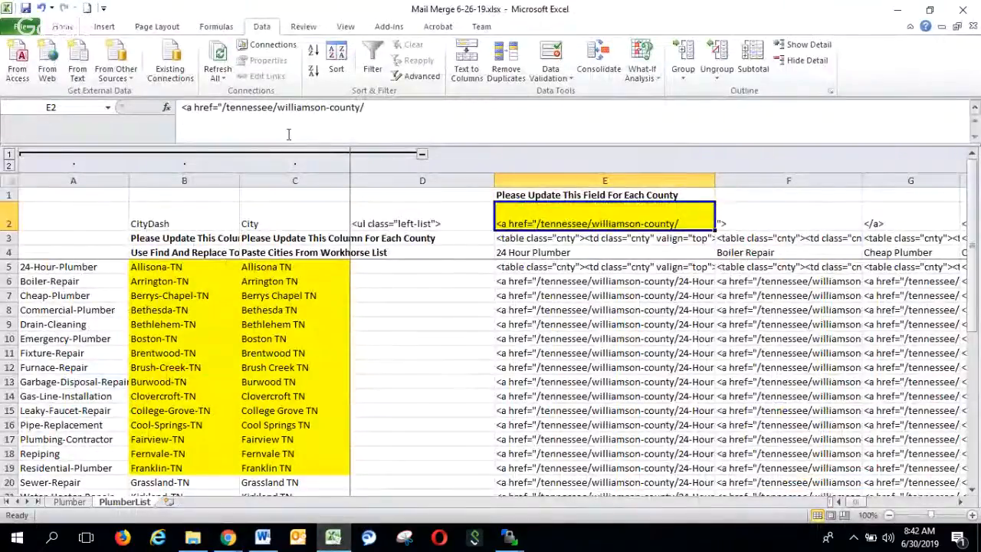
left_click(274, 108)
key("BackSpace")
key("BackSpace")
key("BackSpace")
key("BackSpace")
key("BackSpace")
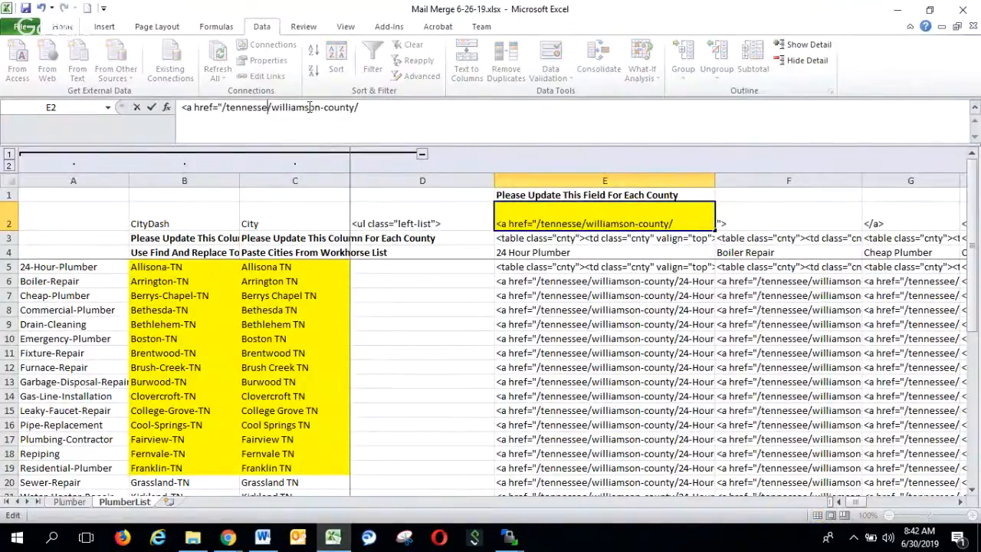
key("BackSpace")
key("BackSpace")
key("BackSpace")
key("BackSpace")
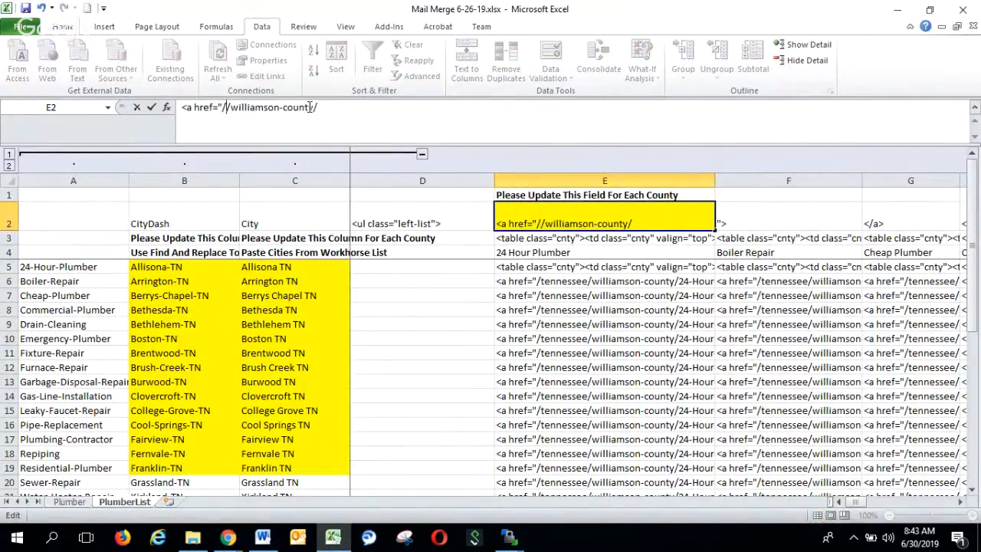
type("kansas")
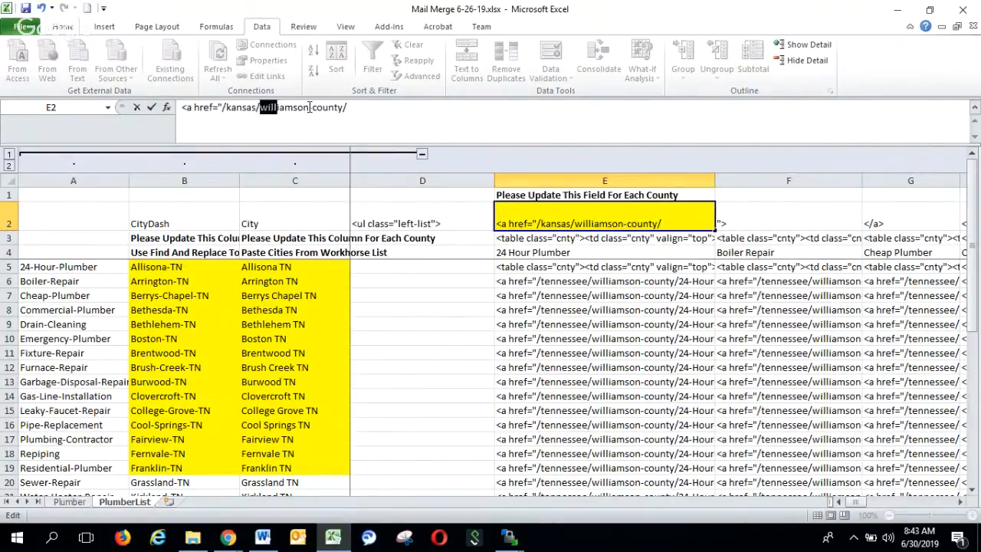
- Replace the county name in cell E2's link path with osage, keeping the -county/ ending
key("shift+Right")
key("shift+Right")
key("shift+Right")
type("osage")
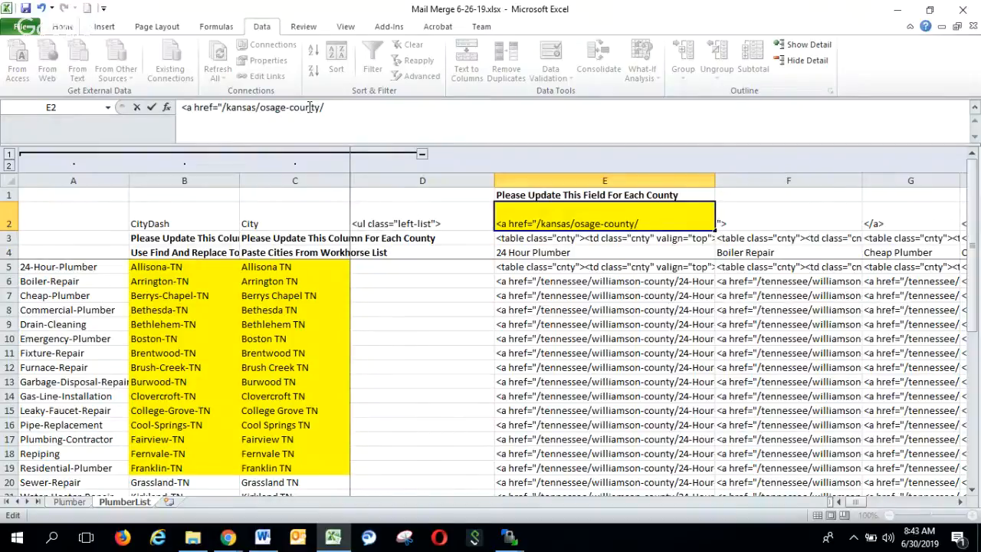
key("Return")
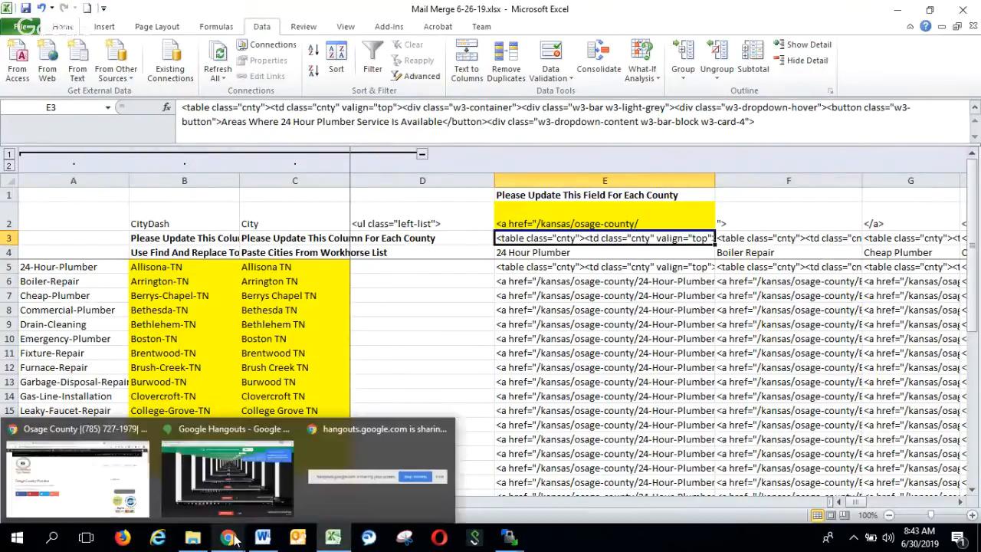
- In Chrome, go to the TKO Plumbing site's WordPress dashboard and open the Work Horse list osage_cnty for editing
left_click(307, 280)
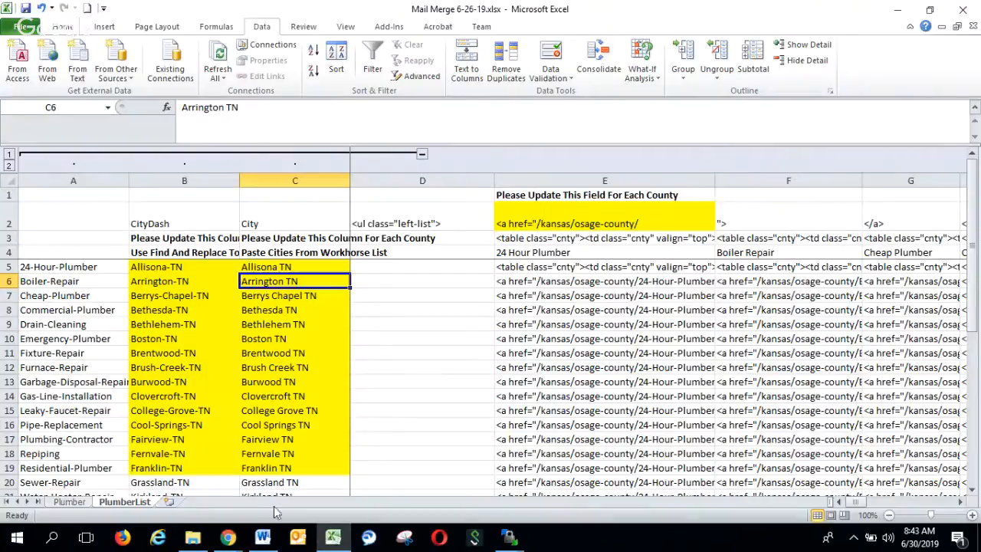
mouse_move(227, 537)
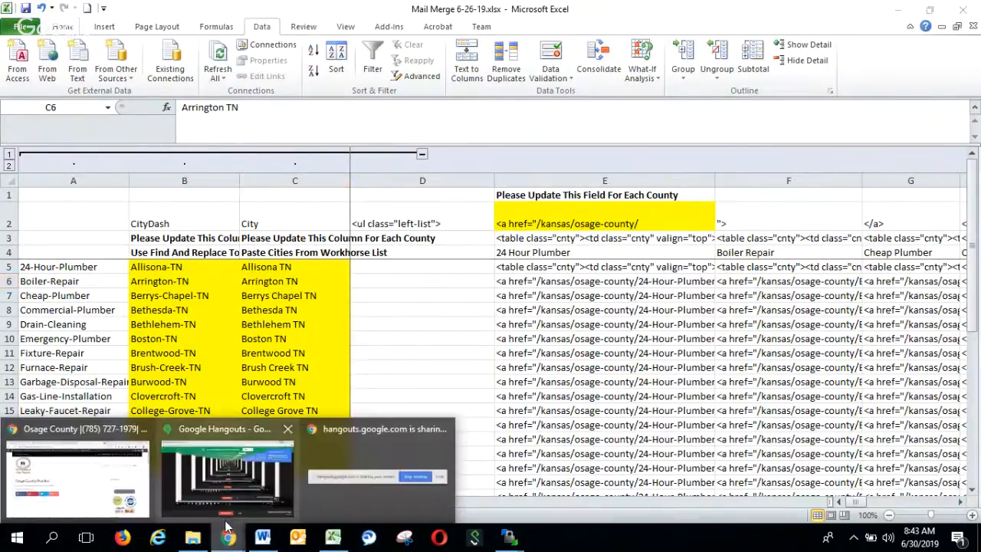
left_click(128, 496)
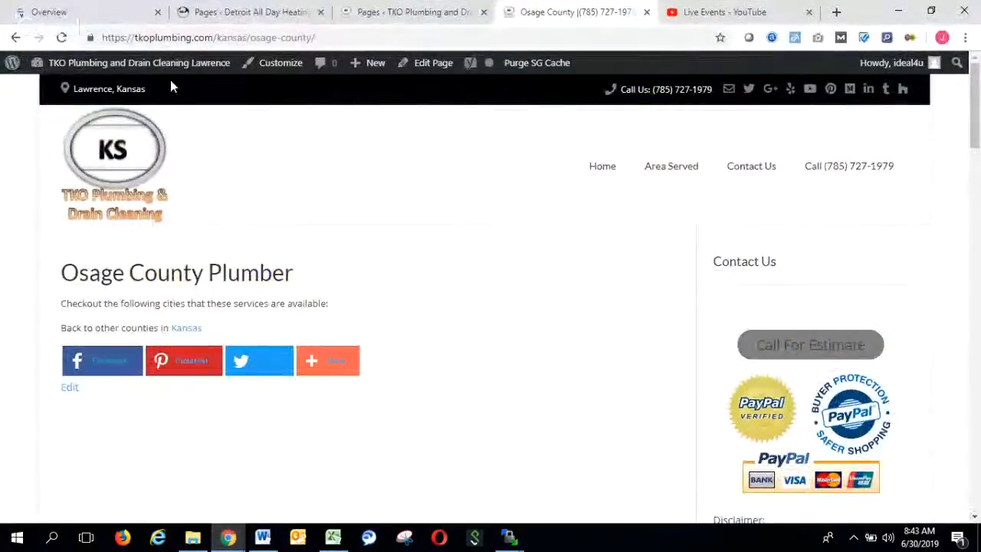
mouse_move(174, 71)
left_click(75, 90)
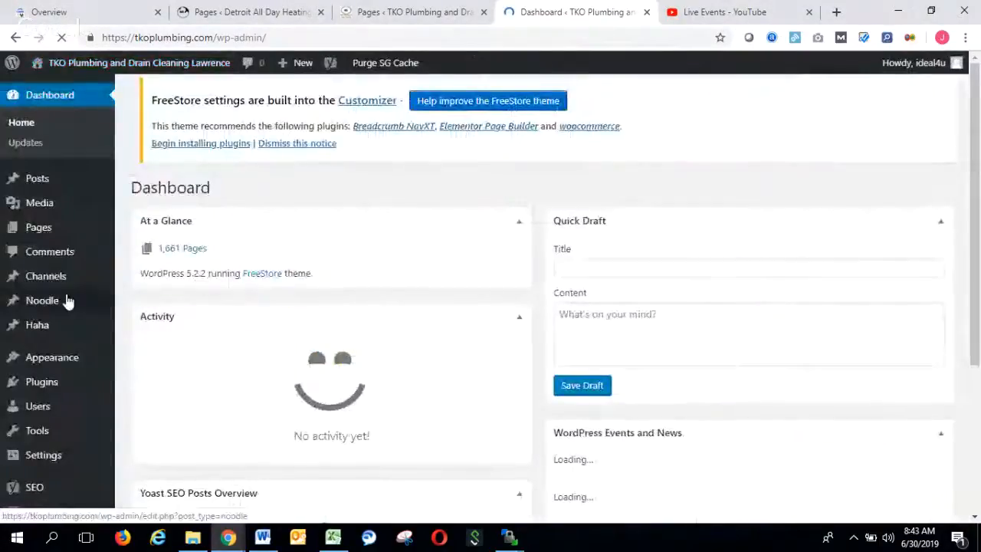
scroll(67, 303, "down", 2)
scroll(67, 303, "down", 1)
mouse_move(92, 454)
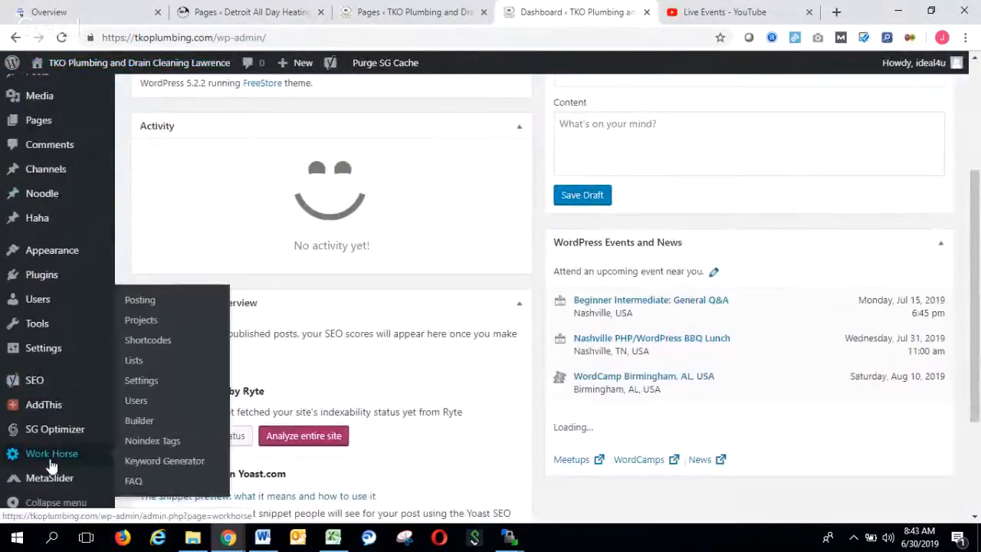
left_click(134, 363)
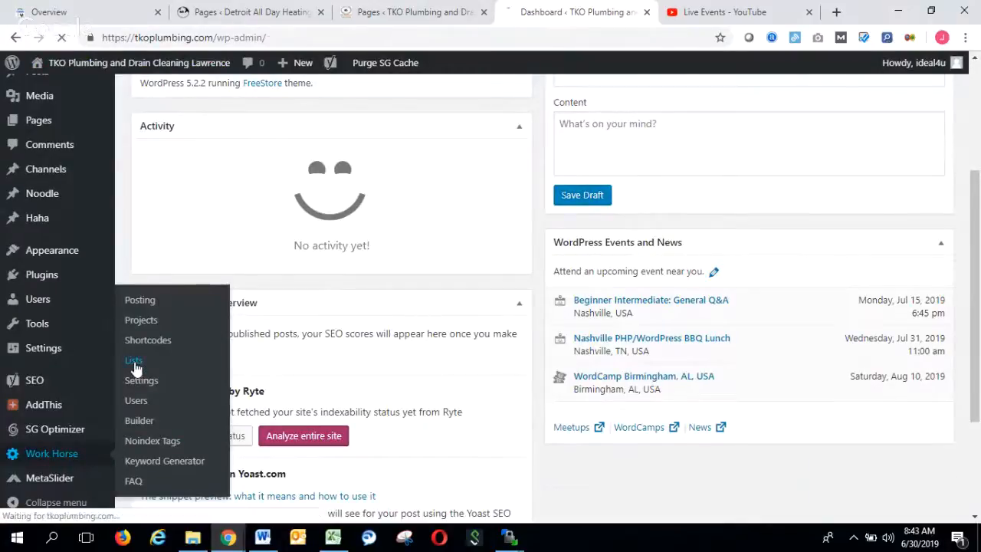
scroll(247, 298, "down", 5)
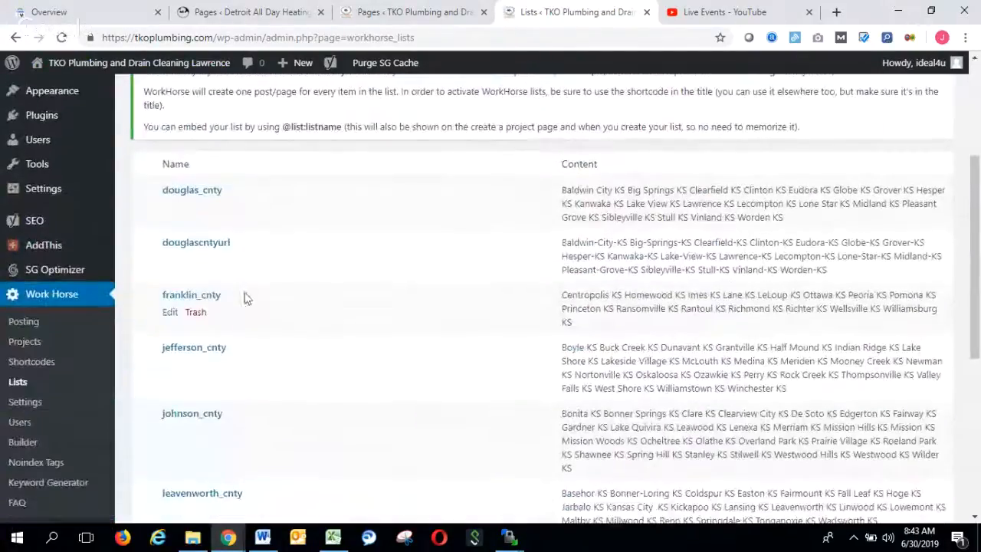
scroll(196, 319, "down", 2)
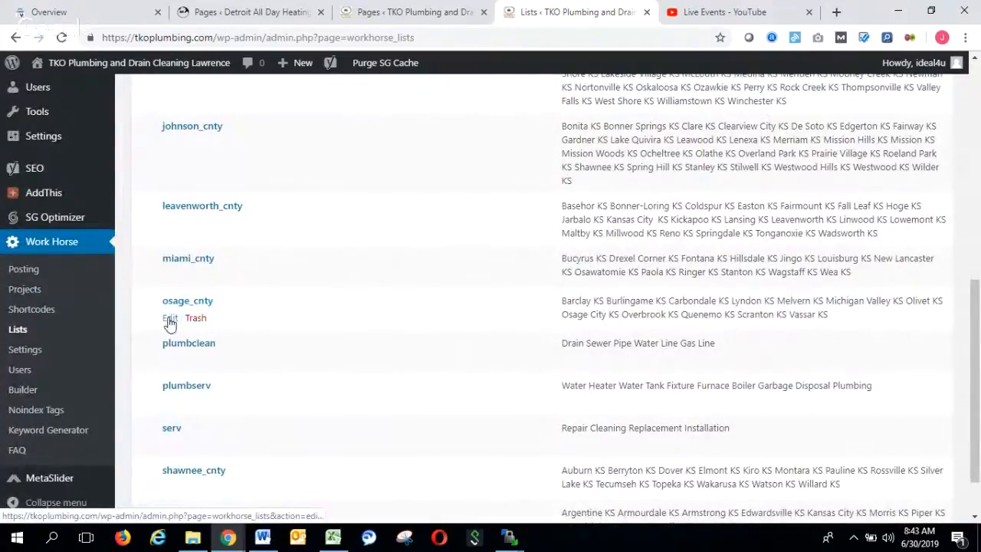
left_click(170, 319)
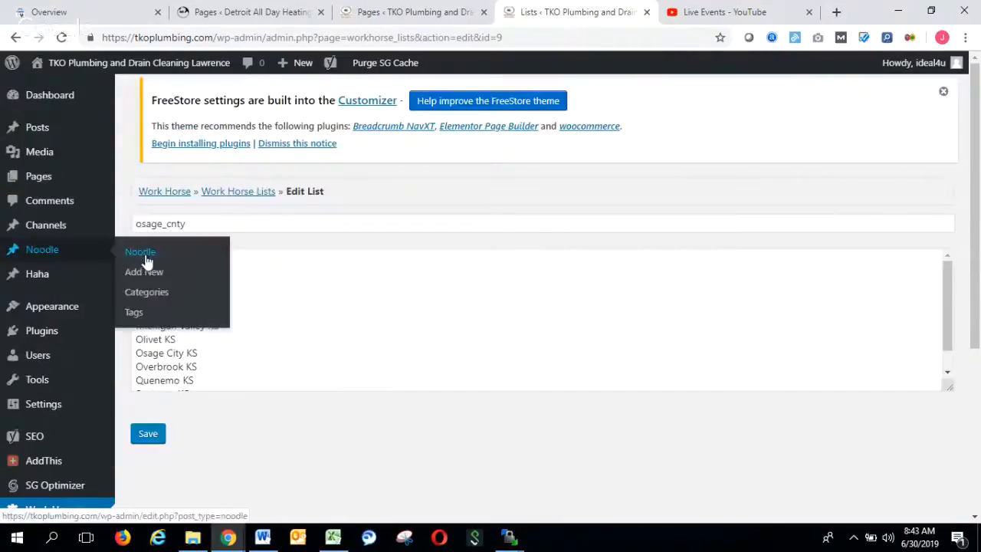
- Copy all cities of the osage_cnty list and paste them as text only into Excel's City column from C5 down
left_click_drag(137, 258, 216, 456)
key("ctrl+c")
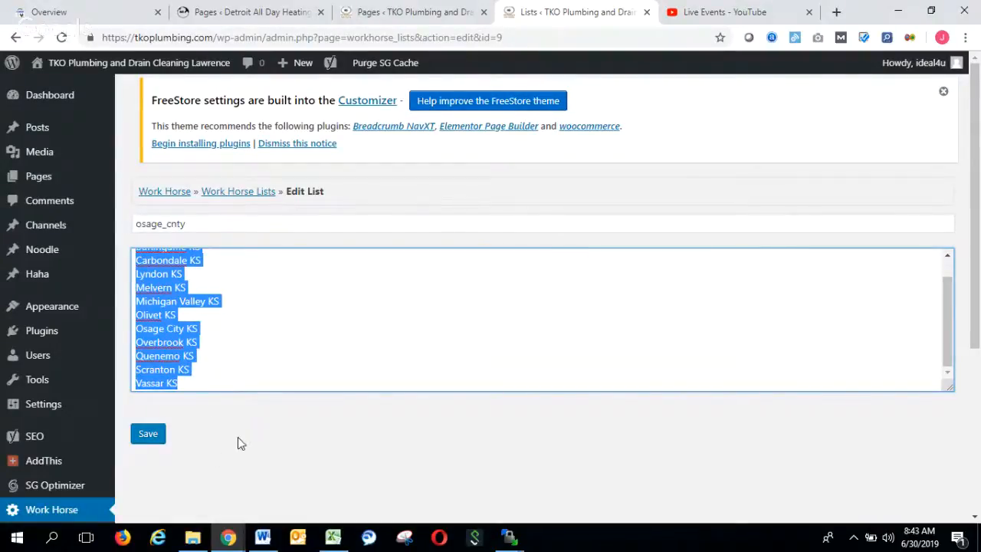
left_click(333, 537)
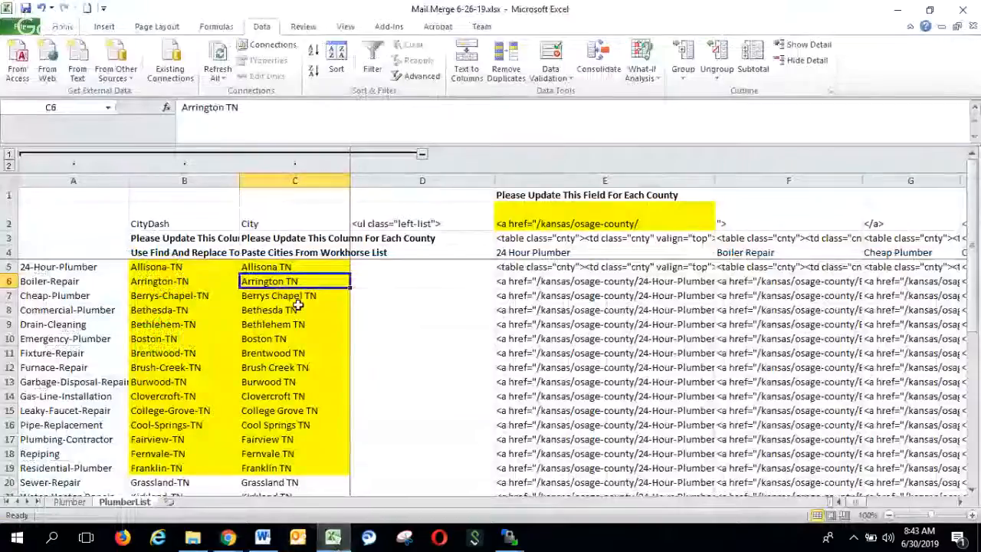
left_click(279, 270)
right_click(282, 268)
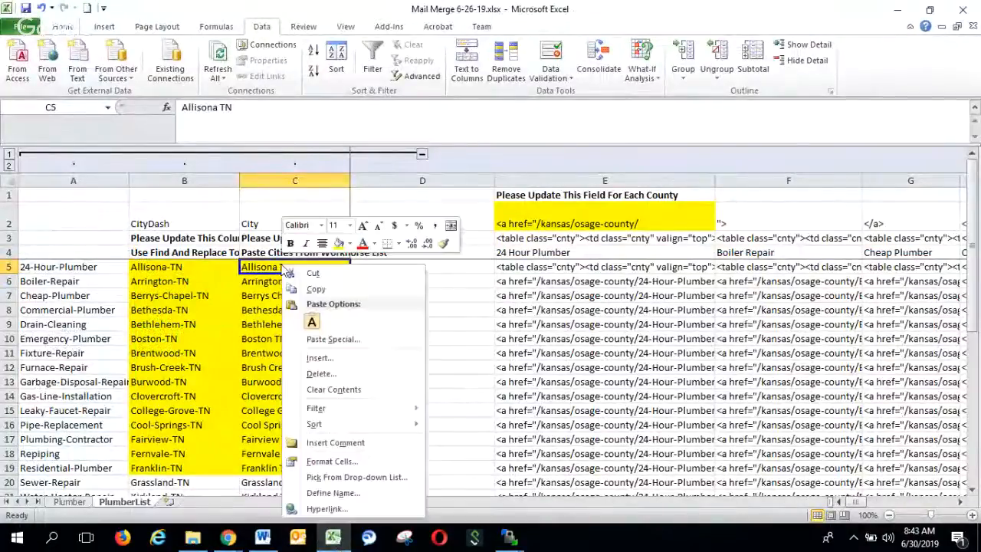
left_click(311, 322)
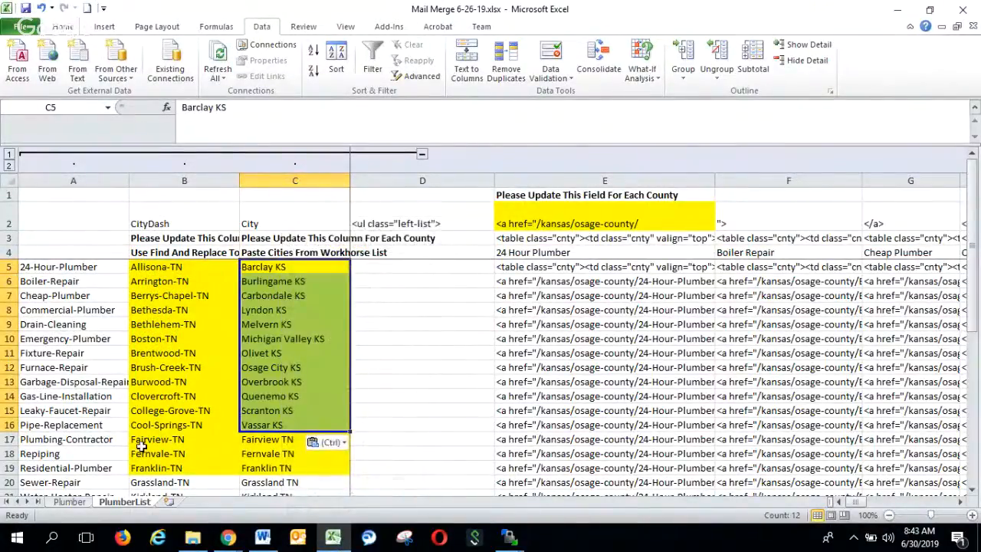
- Clear the leftover Tennessee cities from the CityDash and City columns in B17:C31
left_click_drag(141, 446, 292, 468)
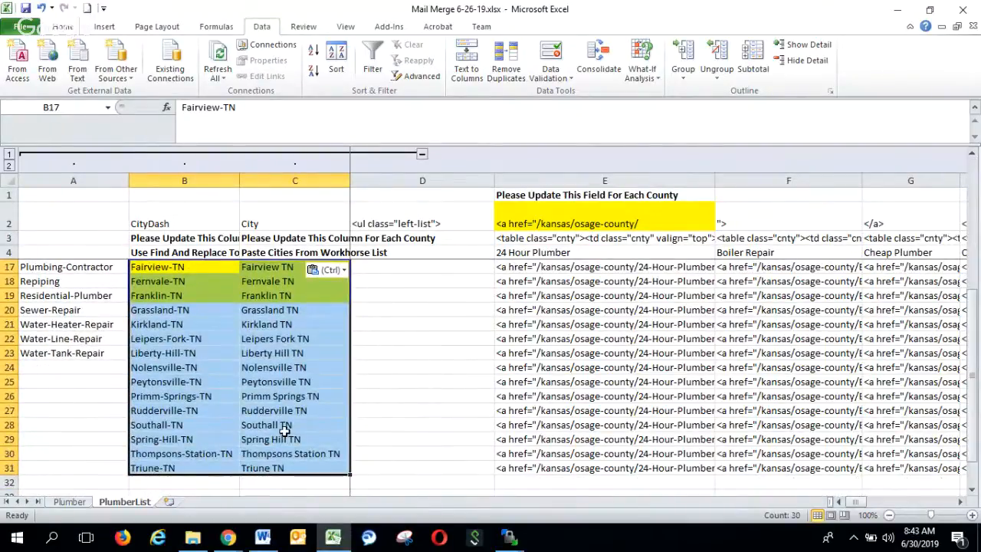
key("Delete")
scroll(226, 390, "up", 4)
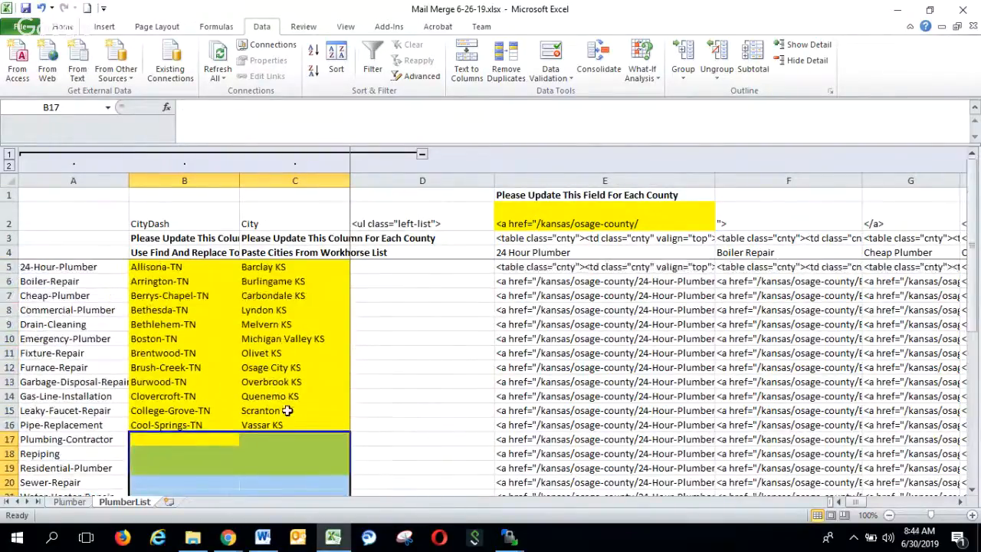
- Paste the same Osage County cities as text only into the CityDash column from B5 down
left_click(174, 268)
right_click(173, 268)
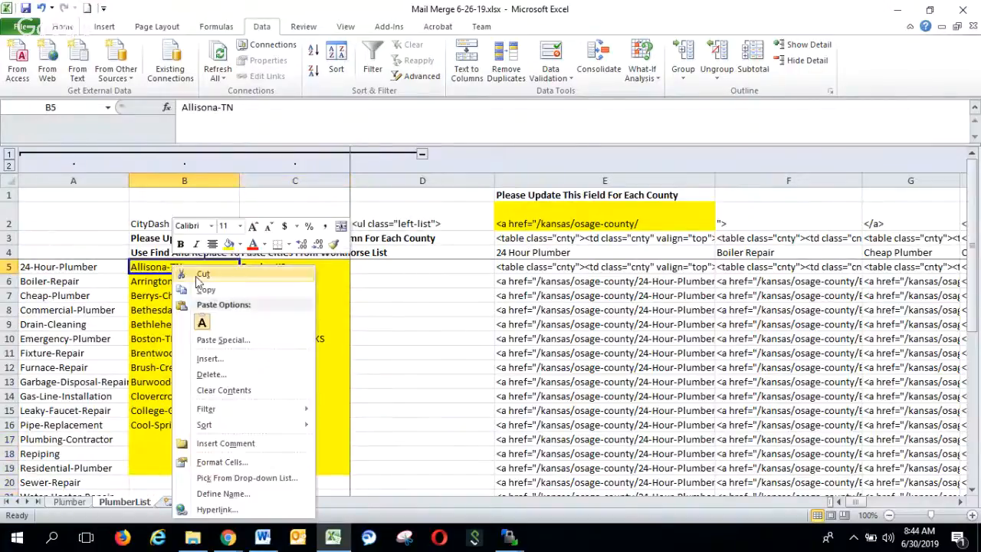
left_click(202, 321)
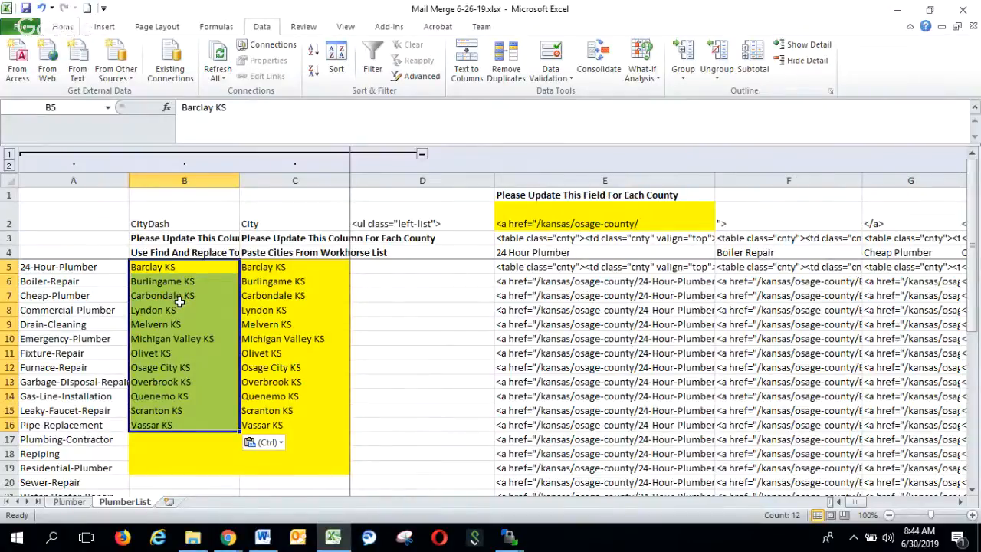
key("ctrl")
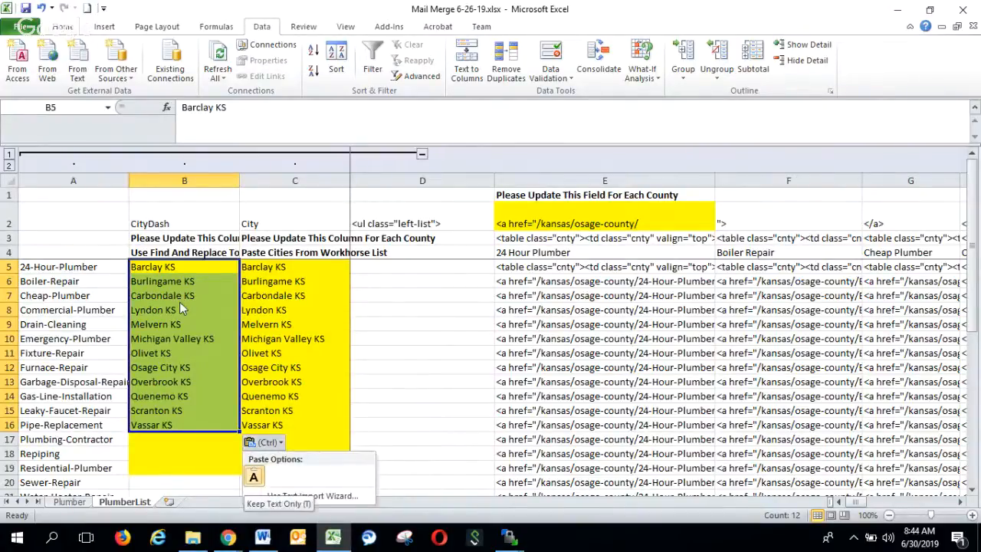
- Replace every space with a hyphen in the pasted Osage County cities of the CityDash column, B5:B16
key("Escape")
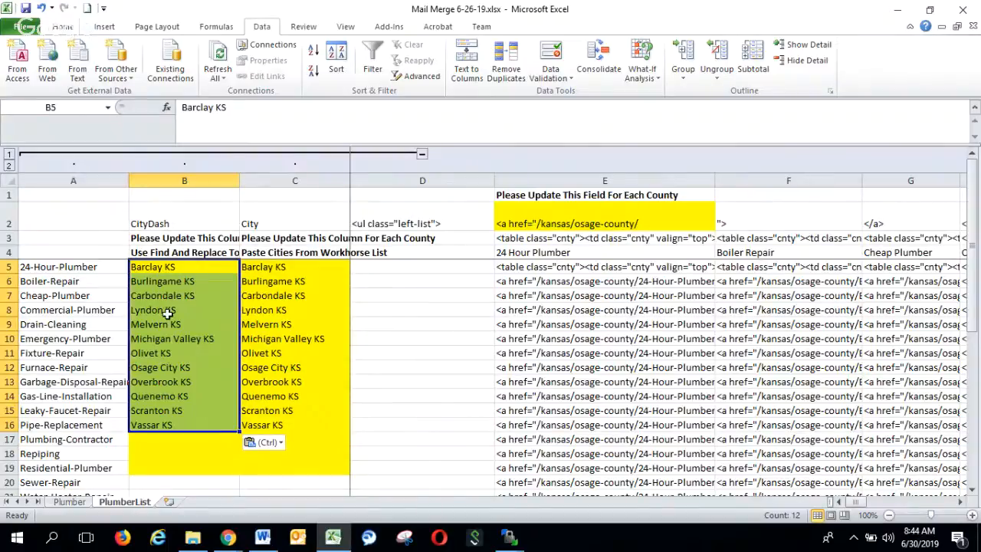
key("ctrl+h")
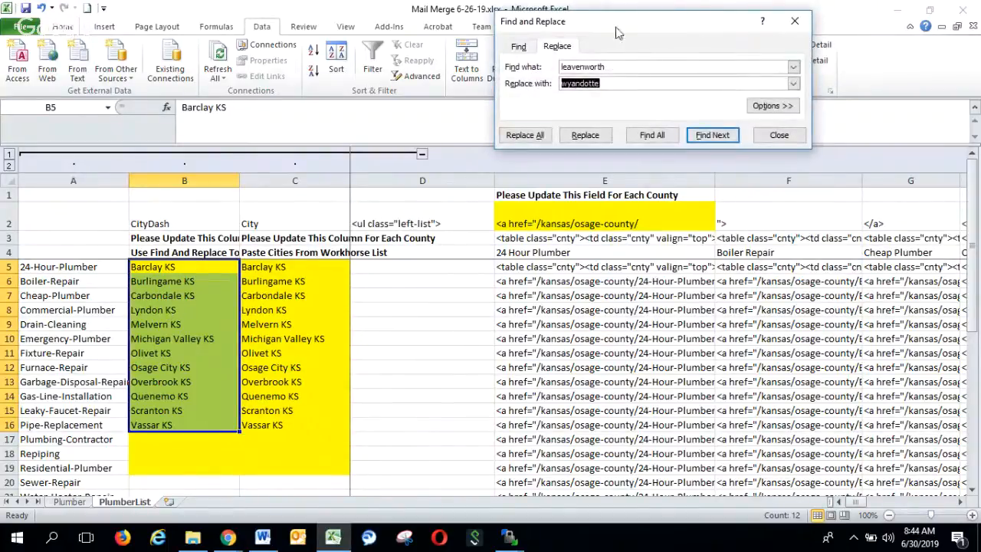
left_click_drag(619, 33, 487, 173)
double_click(499, 213)
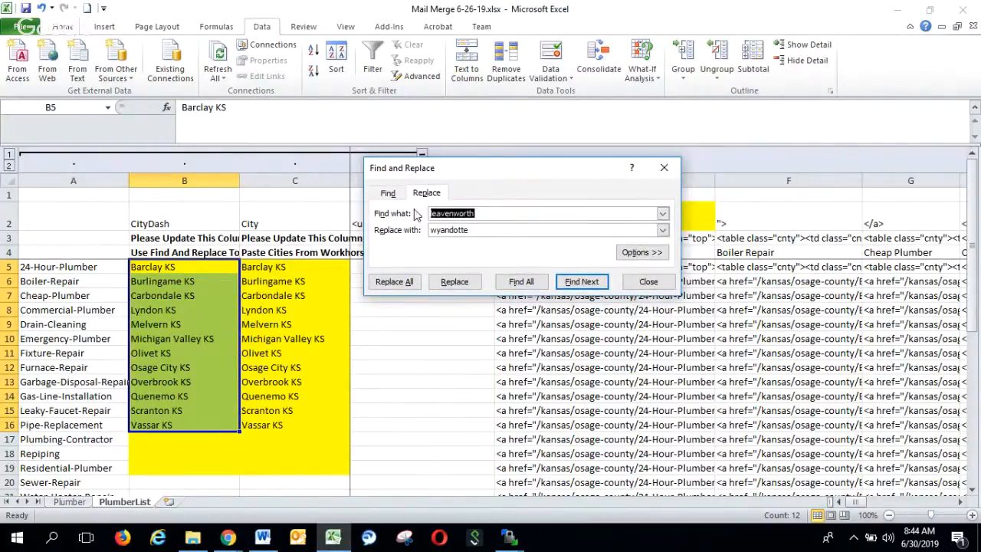
key("BackSpace")
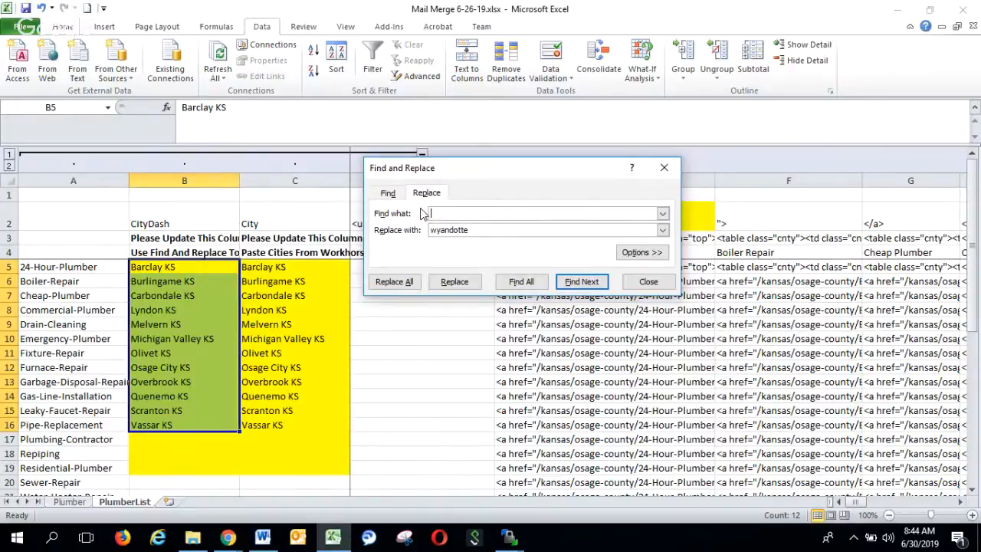
double_click(475, 230)
key("BackSpace")
type("-")
left_click(394, 282)
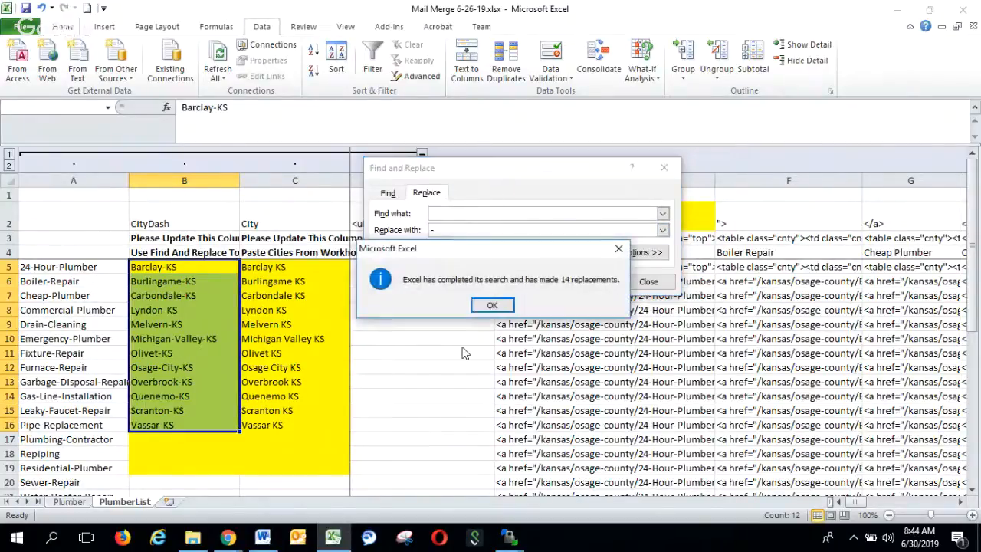
left_click(492, 305)
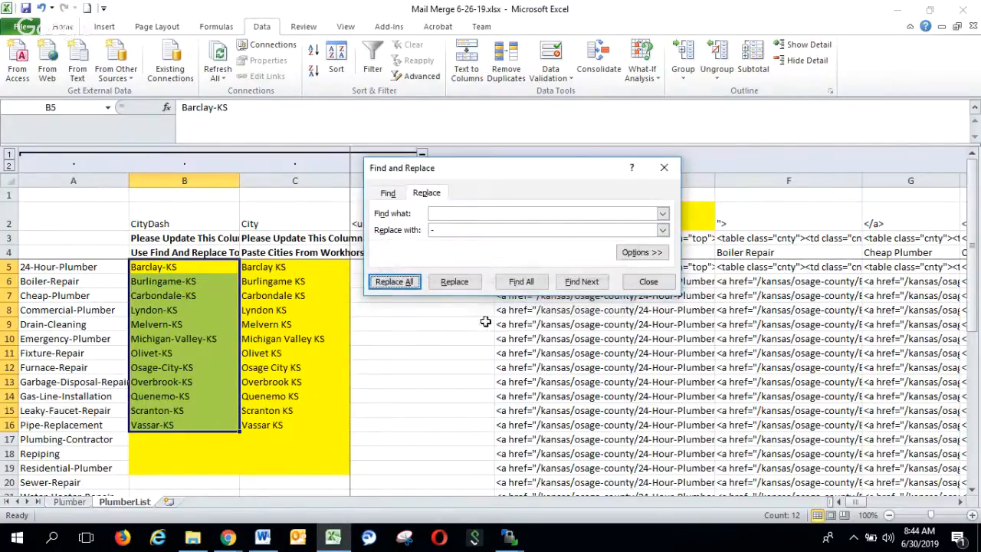
left_click(649, 282)
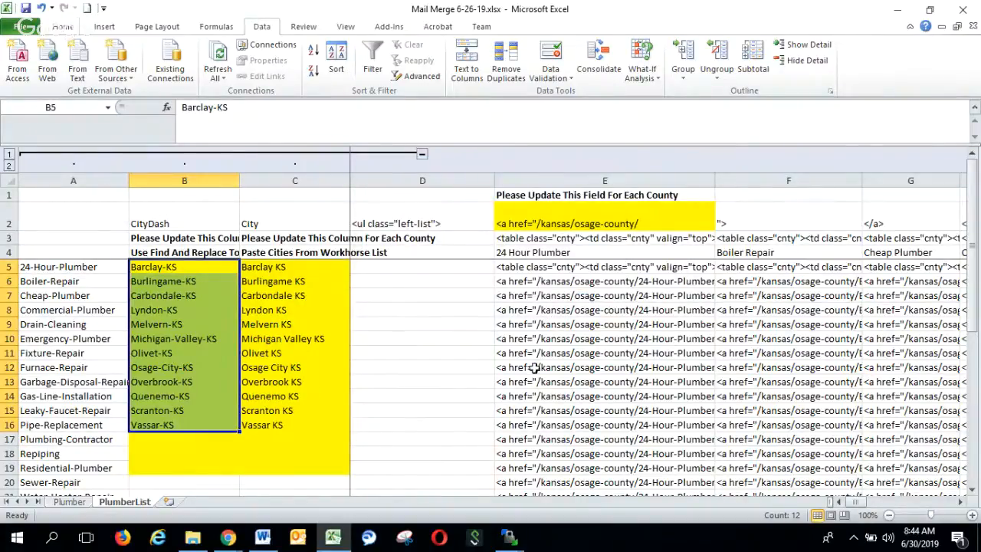
- Widen column E to fit the full 24 Hour Plumber links and collapse the grouped columns A to C
left_click_drag(714, 185, 811, 184)
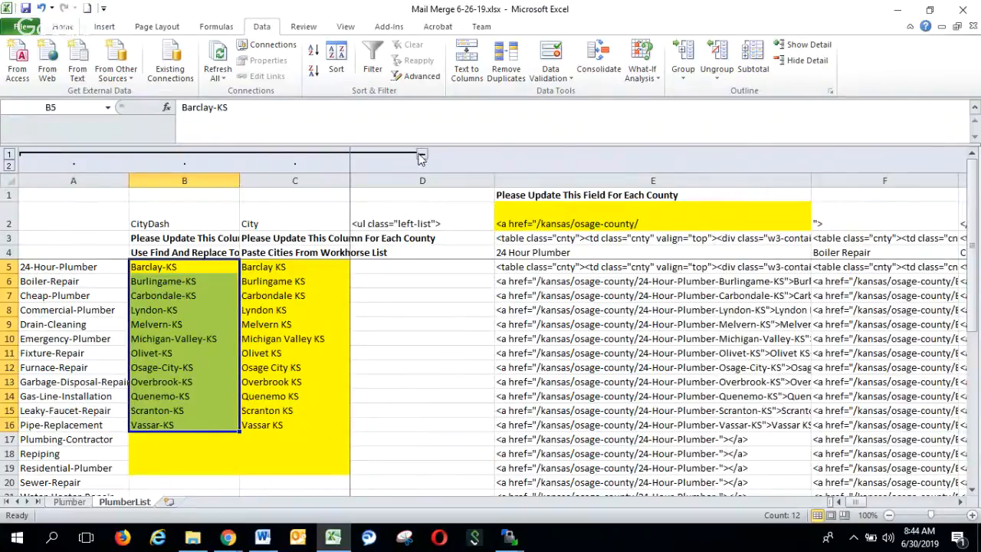
left_click(422, 156)
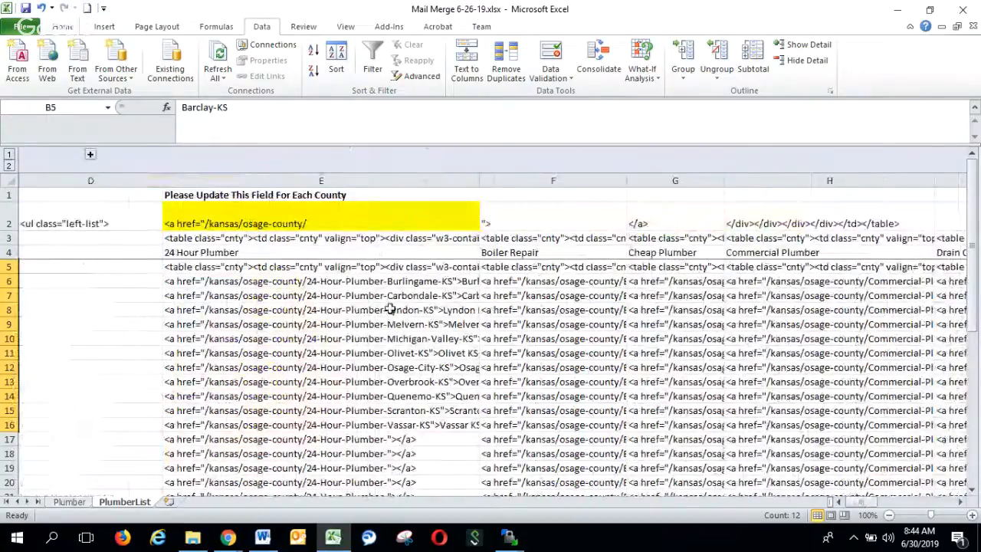
left_click_drag(480, 181, 584, 181)
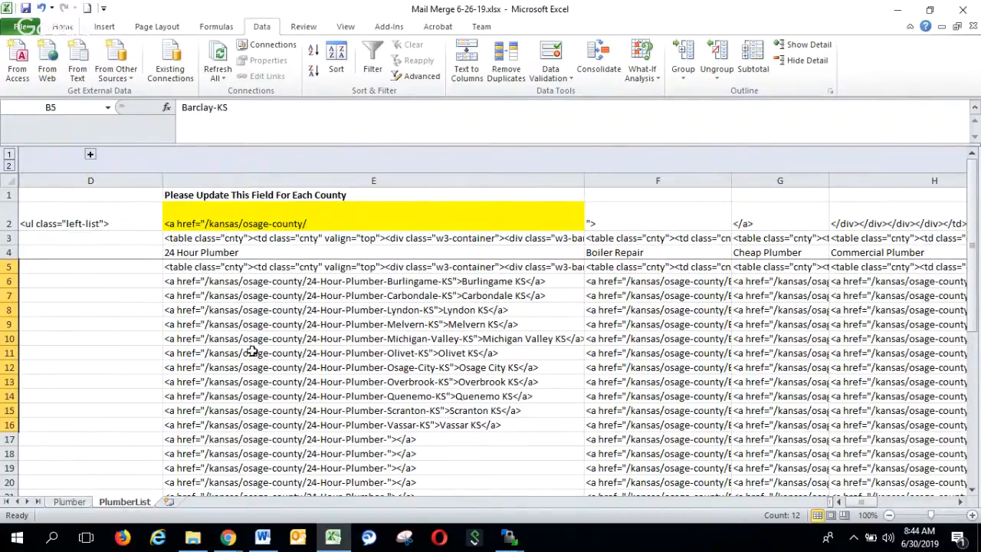
- Examine the 24 Hour Plumber formulas in the last city row 16, the empty-city rows from 17 down and closing row 31
scroll(352, 353, "down", 2)
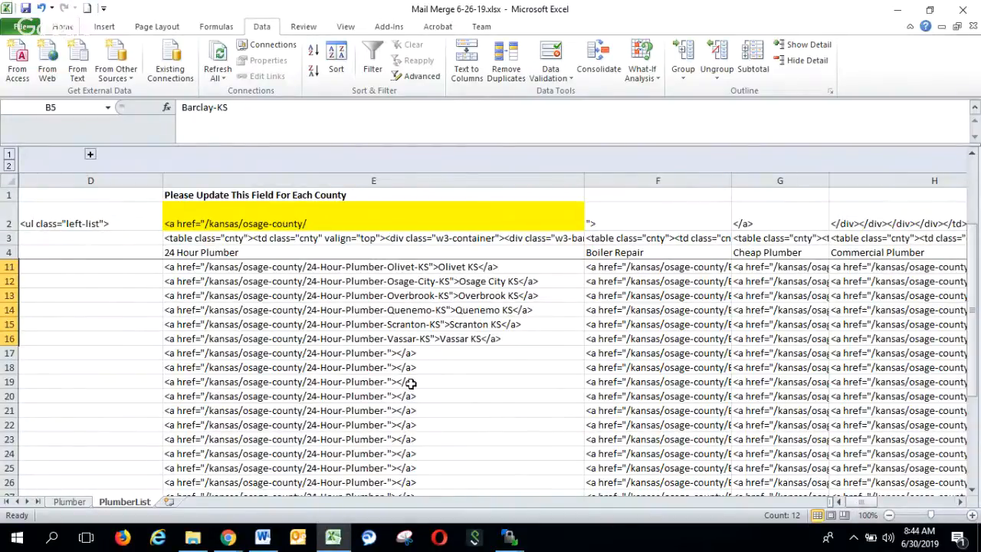
left_click(205, 354)
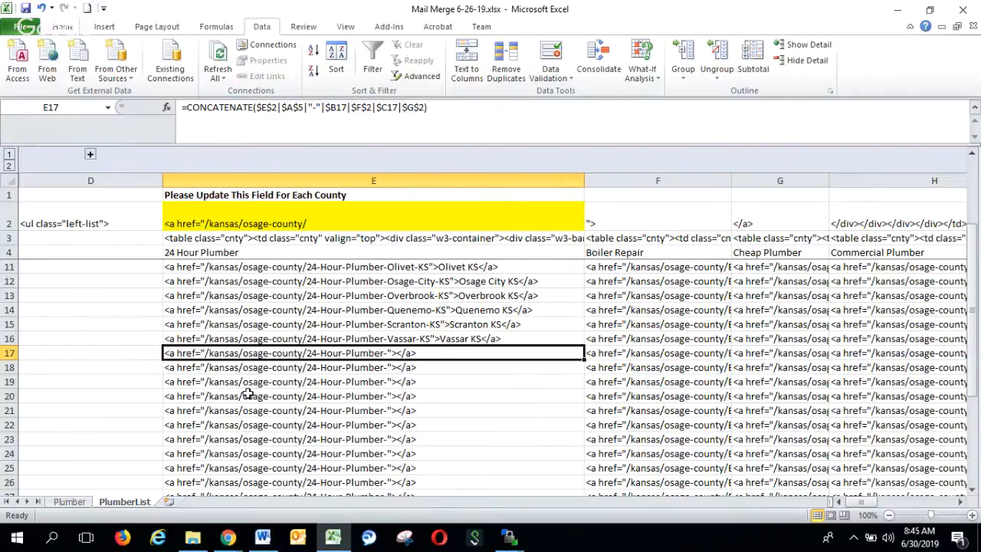
key("shift+Right")
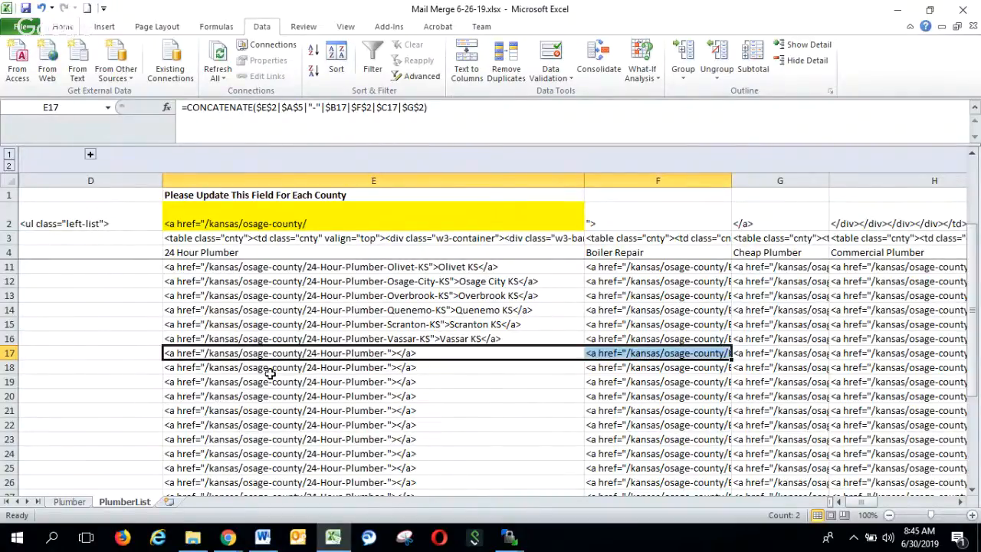
scroll(270, 372, "down", 3)
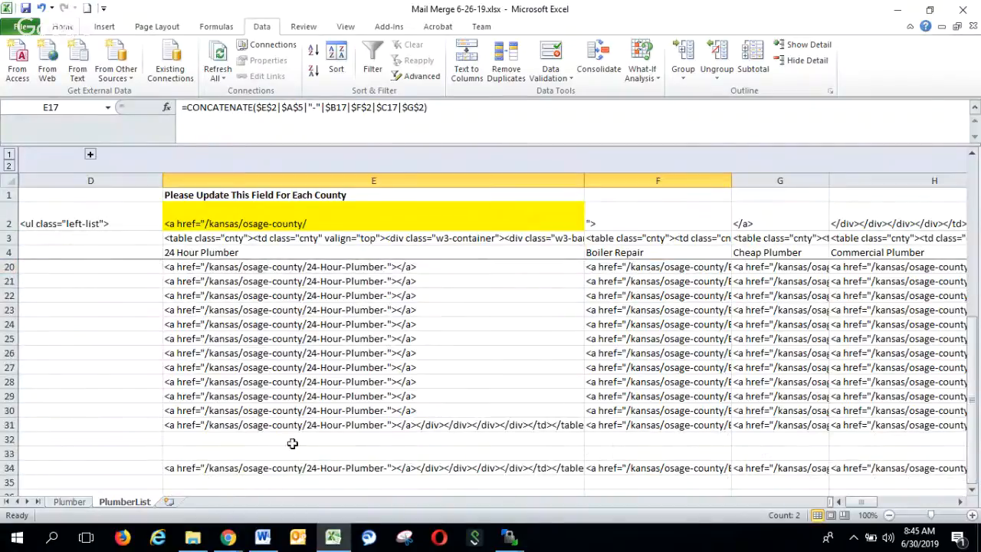
left_click(376, 425)
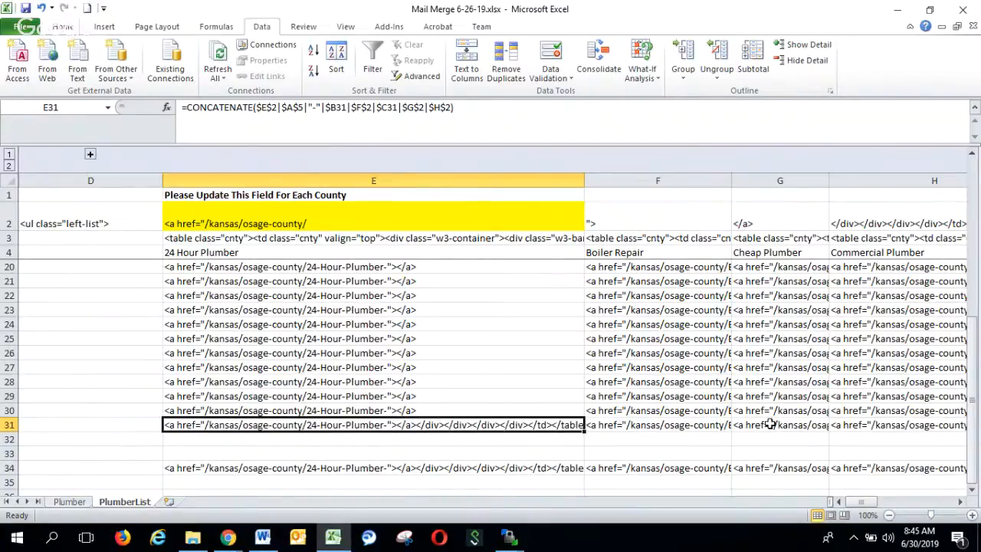
scroll(519, 385, "up", 5)
left_click(453, 426)
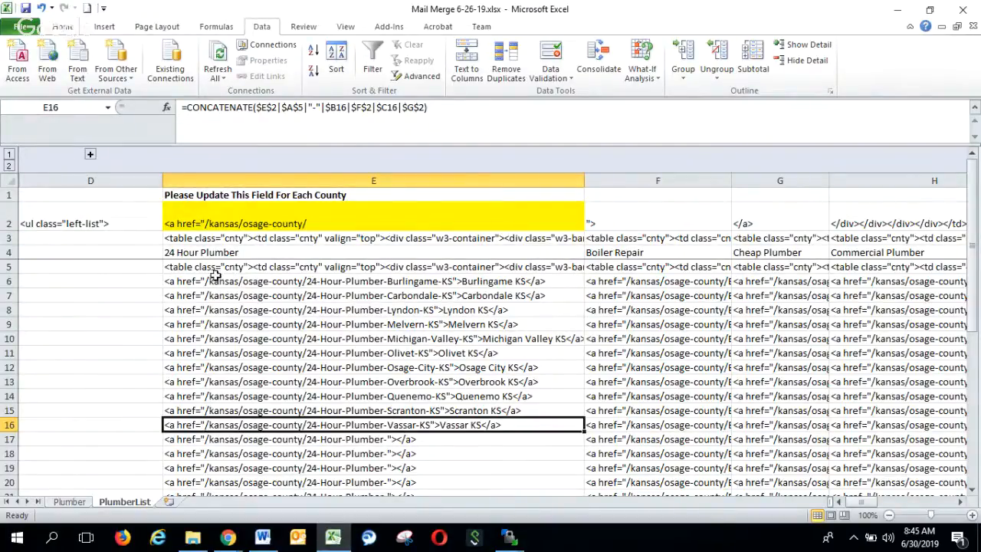
scroll(391, 419, "down", 2)
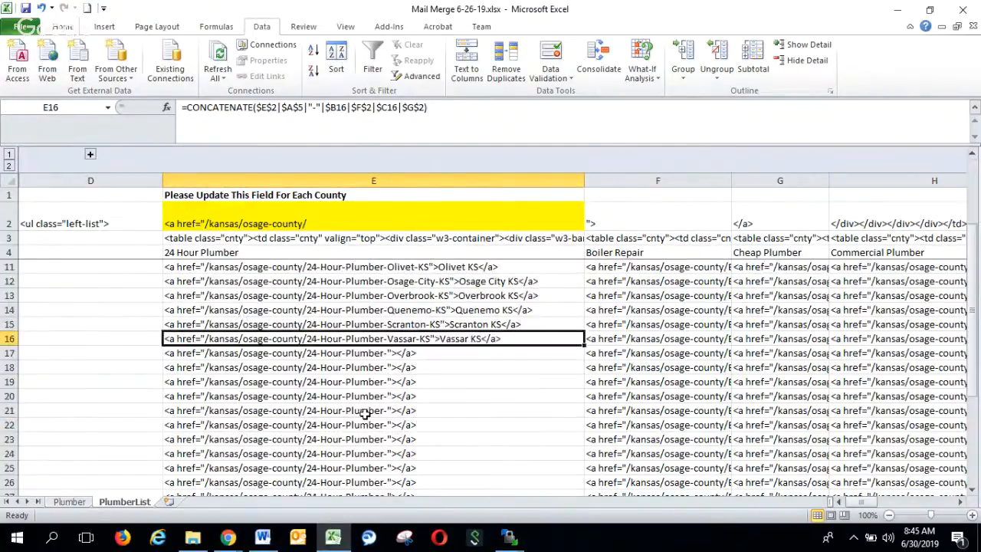
scroll(370, 399, "down", 3)
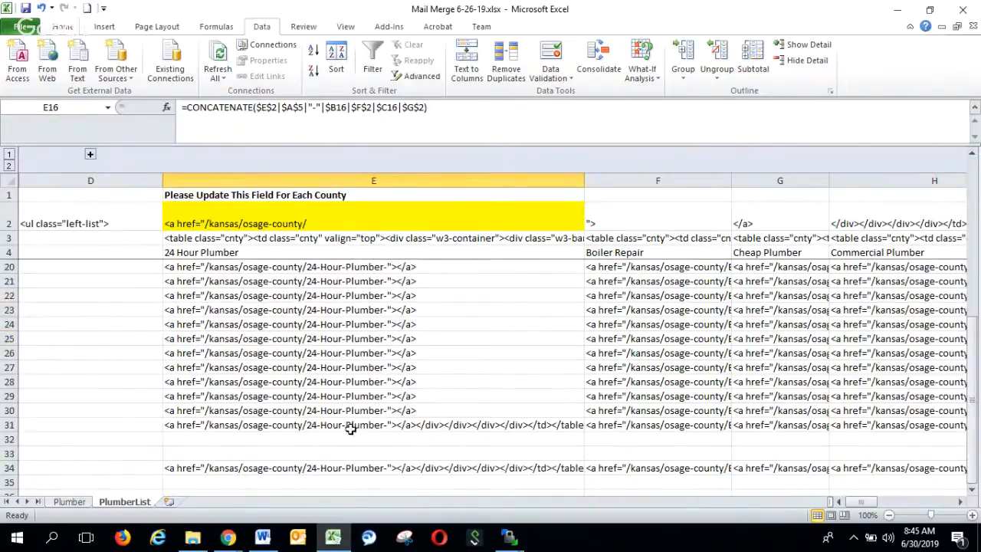
- Copy the closing-tag formulas in E31:X31 and paste them over the last city row, starting at E16
left_click(352, 426)
key("shift+Right")
key("shift+Right")
key("shift+Right")
key("shift+Right")
key("shift+Right")
key("shift+Right")
key("shift+Right")
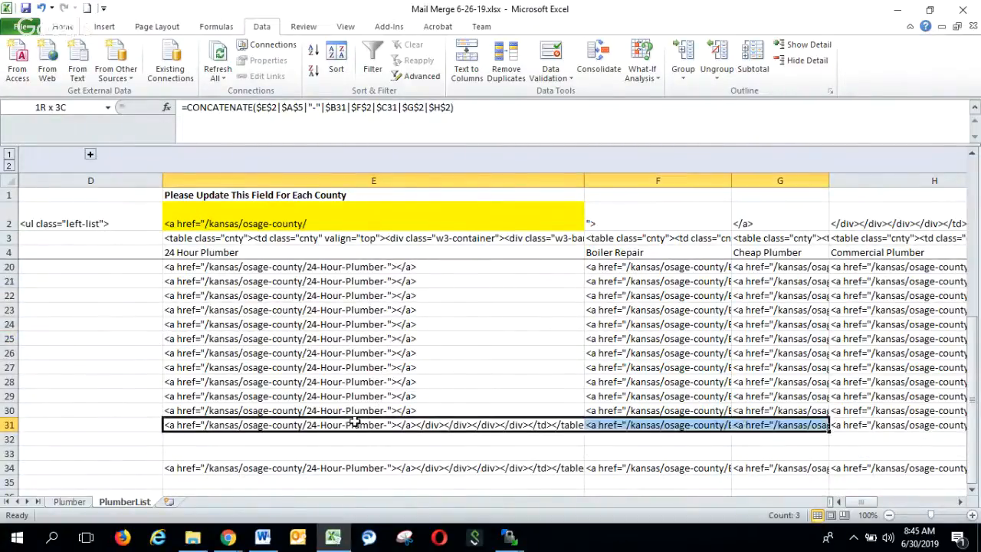
key("shift+Right")
key("shift+Right")
key("shift+Right")
key("shift+Right")
key("shift+Right")
key("shift+Right")
key("shift+Right")
key("shift+Right")
key("shift+Right")
key("shift+Right")
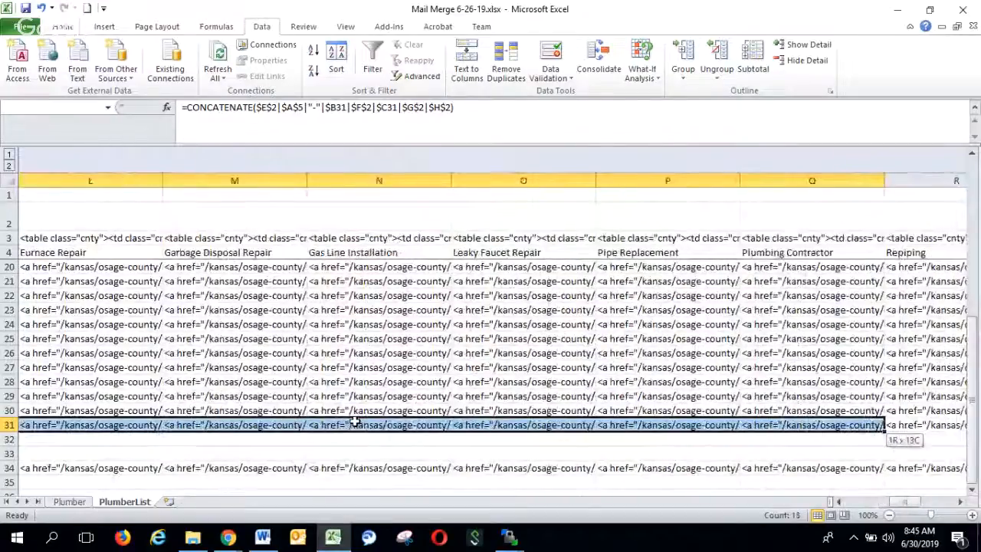
key("shift+Right")
key("shift+Right")
key("shift+Right")
key("shift+Right")
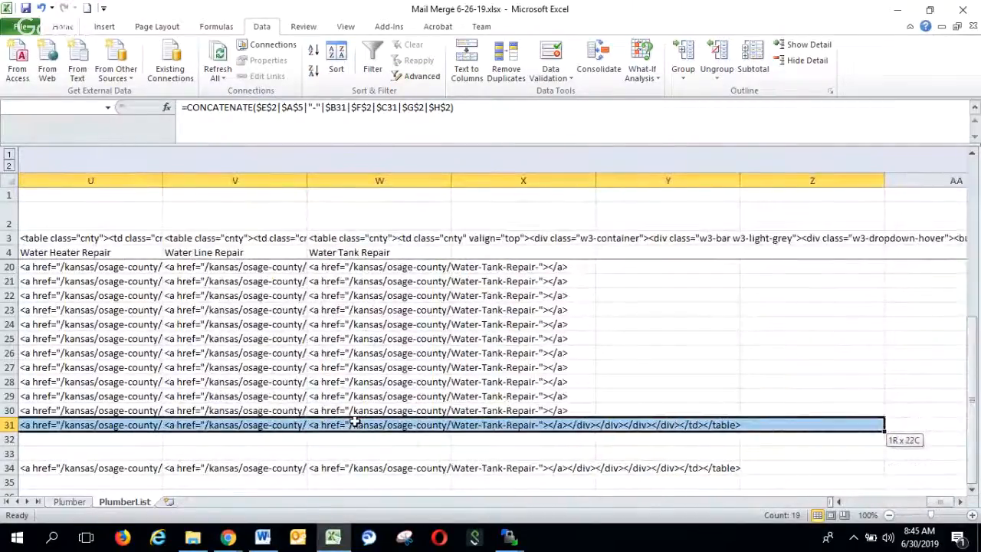
key("shift+Left")
key("shift+Left")
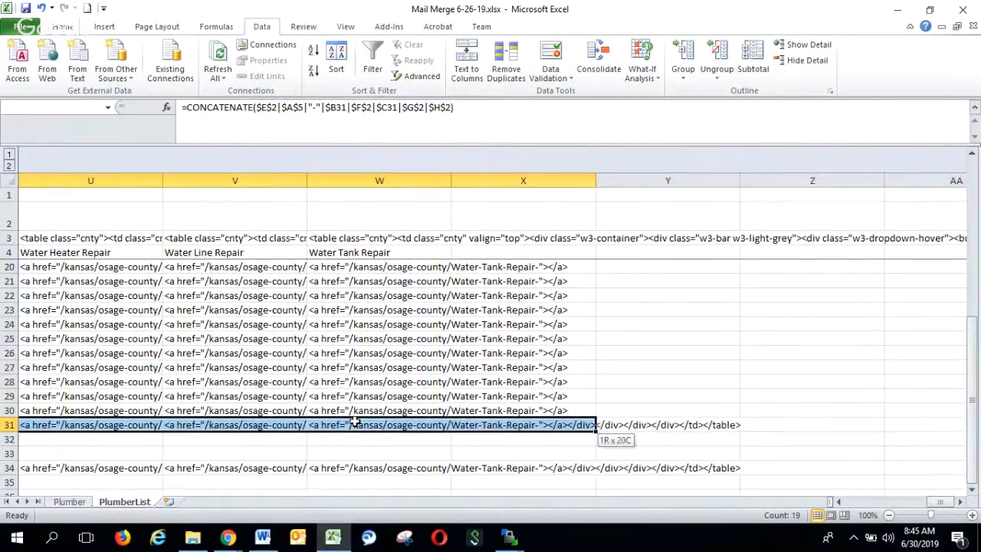
key("ctrl+c")
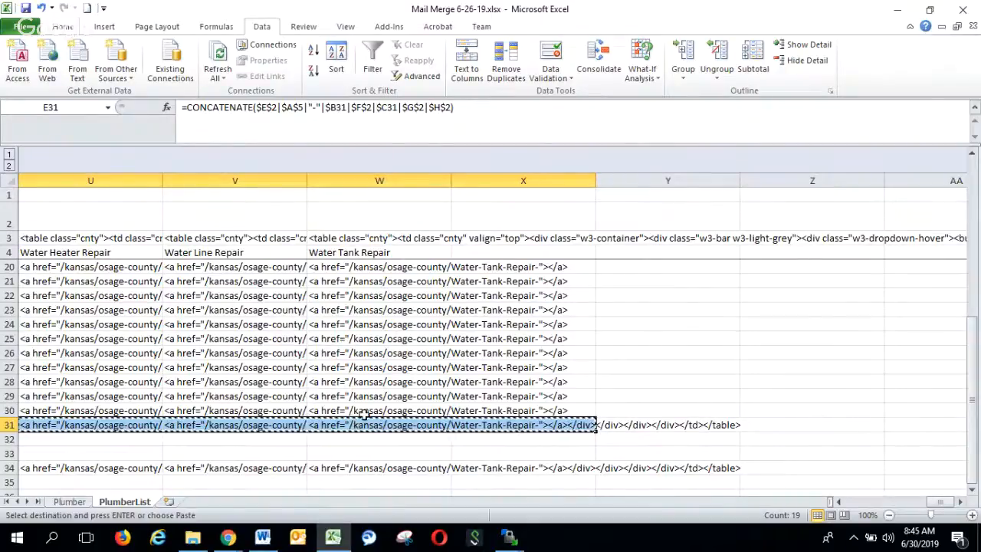
left_click_drag(949, 504, 866, 506)
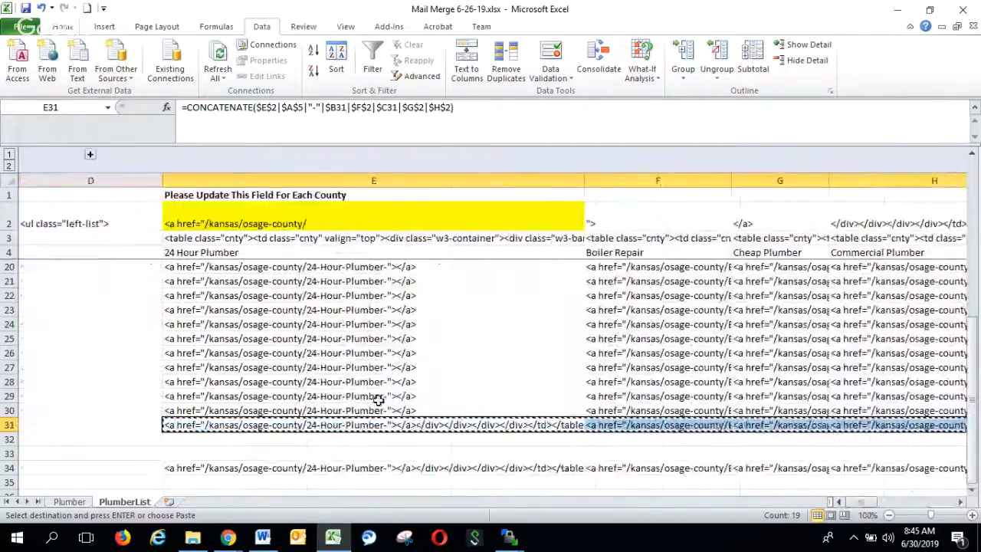
scroll(345, 395, "up", 5)
left_click(347, 426)
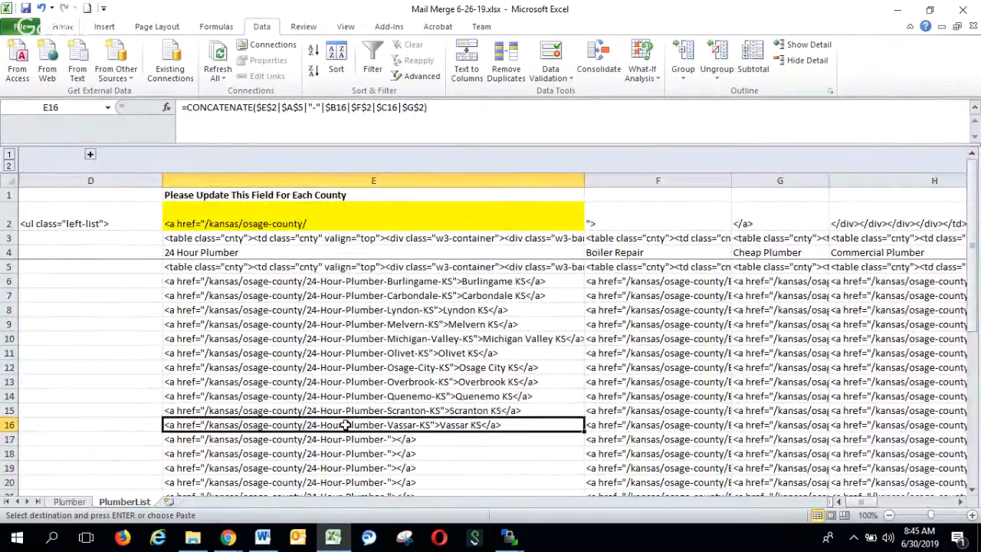
right_click(347, 427)
left_click(377, 228)
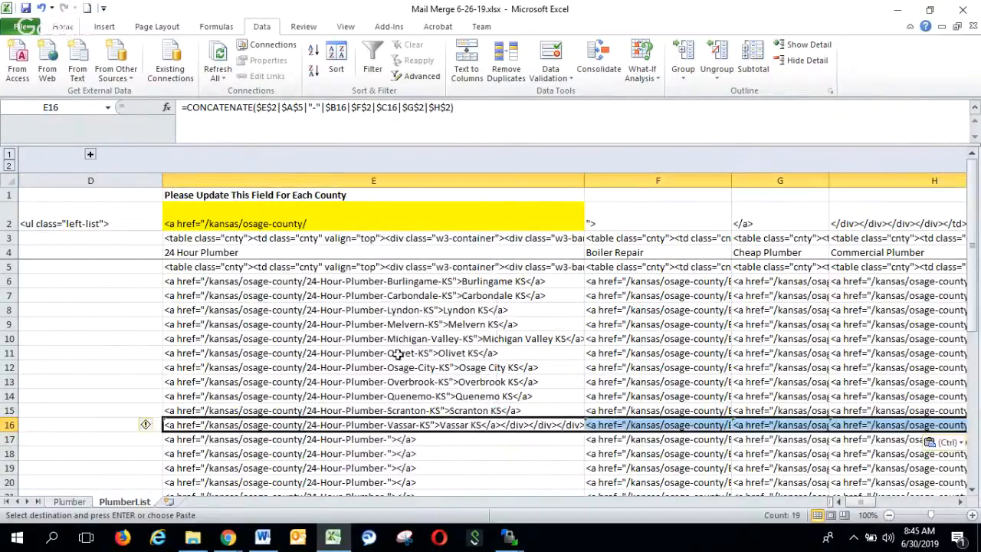
left_click(342, 426)
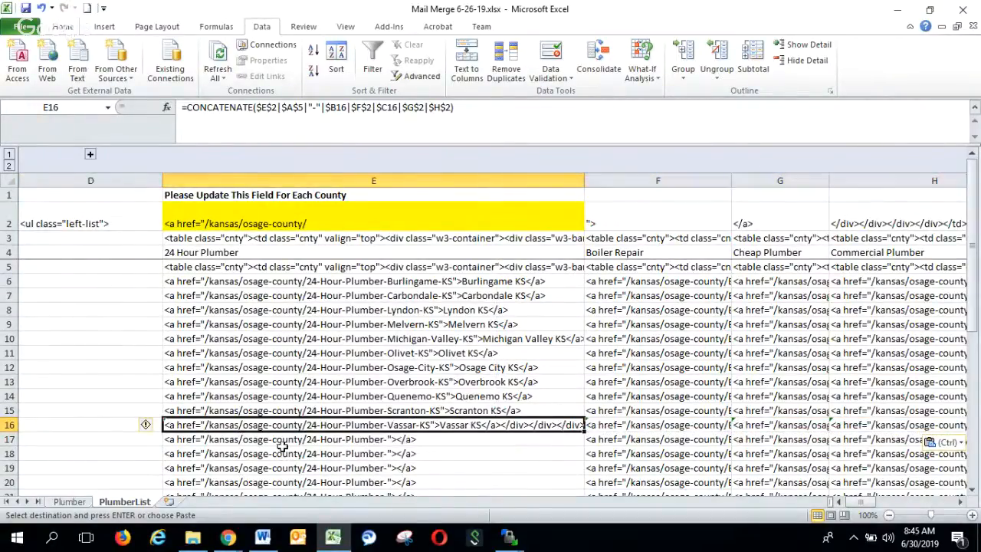
- Clear the link formulas without cities in E17:X30, keeping the closing formulas in row 31
left_click(233, 443)
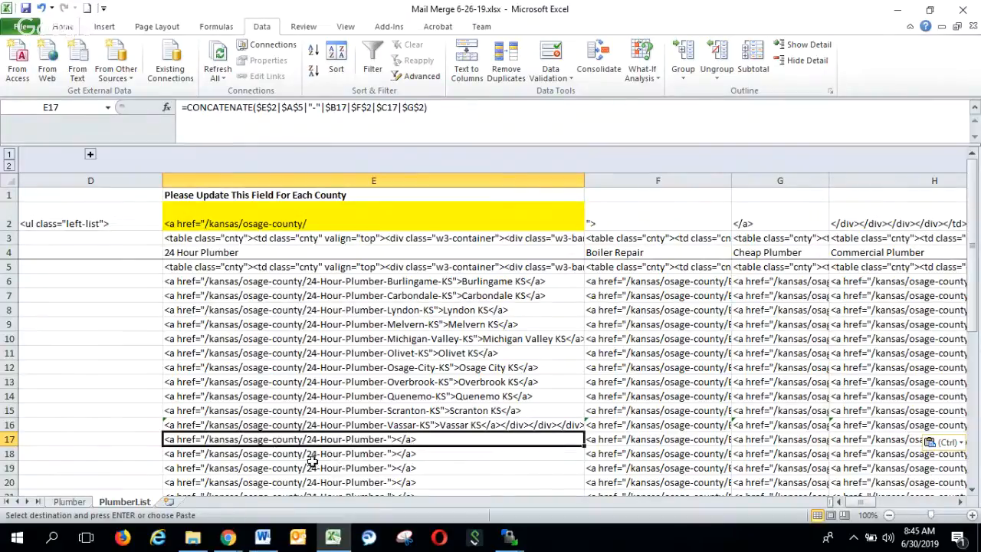
key("shift+Down")
key("shift+Down")
key("shift+Down")
key("shift+Down")
key("shift+Down")
key("shift+Down")
key("shift+Down")
key("shift+Down")
key("shift+Down")
key("shift+Down")
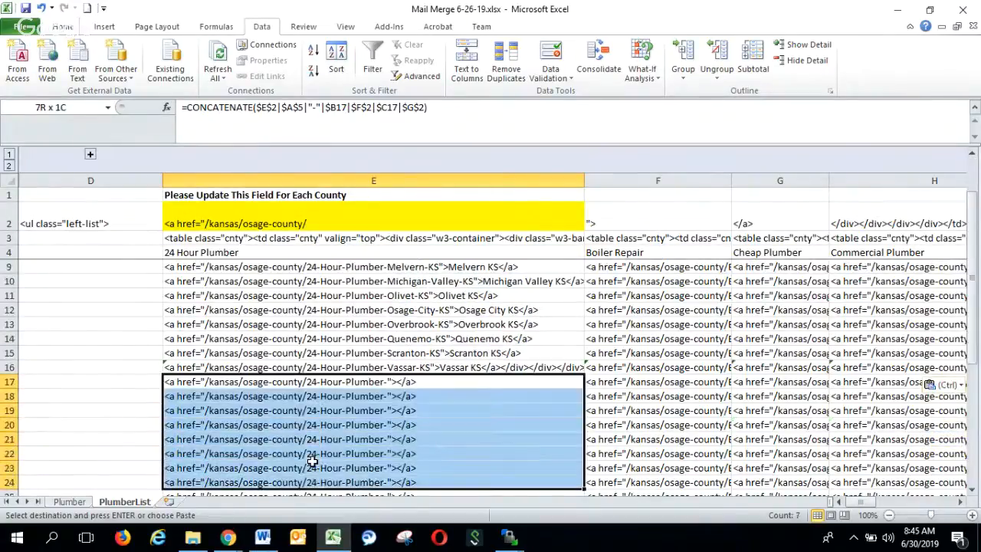
key("shift+Down")
key("shift+Down")
key("shift+Down")
key("shift+Down")
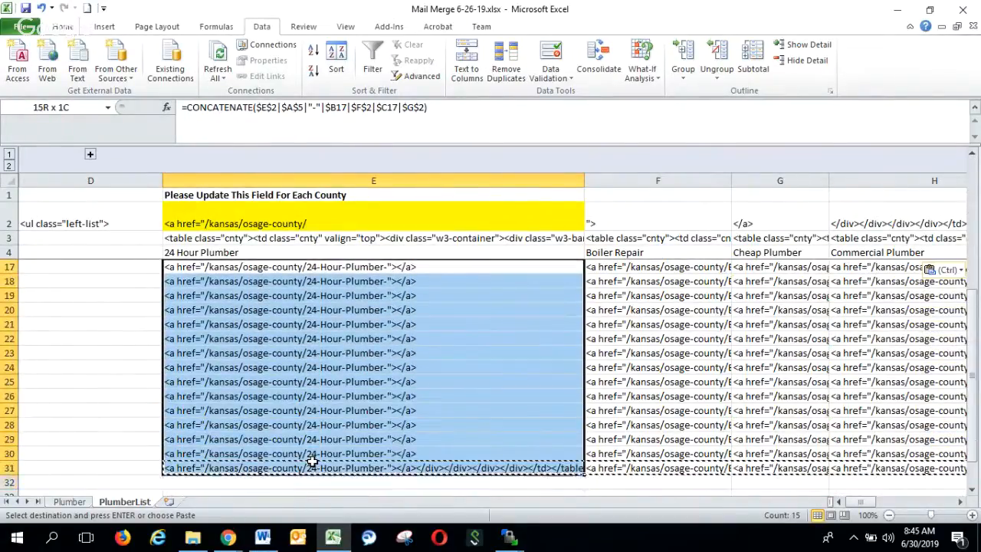
key("shift+Right")
key("shift+Right")
key("shift+Right")
key("shift+Right")
key("shift+Right")
key("shift+Right")
key("shift+Right")
key("shift+Right")
key("shift+Right")
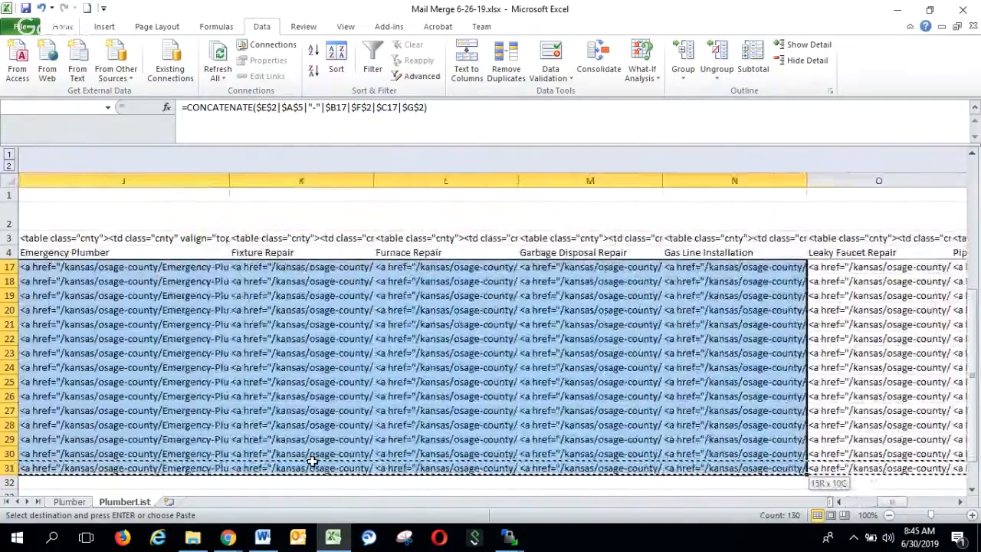
key("shift+Right")
key("shift+Right")
key("shift+Right")
key("shift+Right")
key("shift+Right")
key("shift+Right")
key("shift+Right")
key("shift+Right")
key("shift+Right")
key("shift+Right")
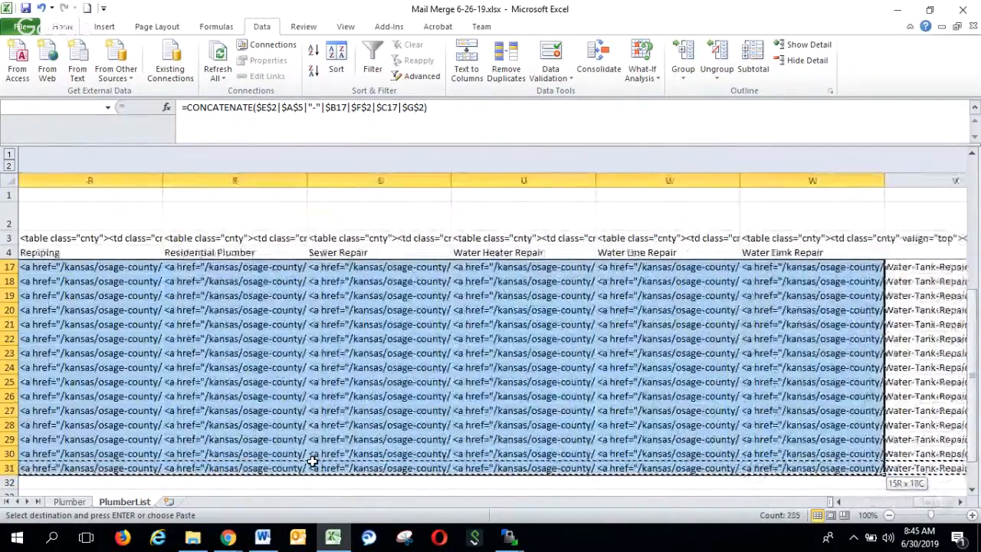
key("shift+Up")
key("Escape")
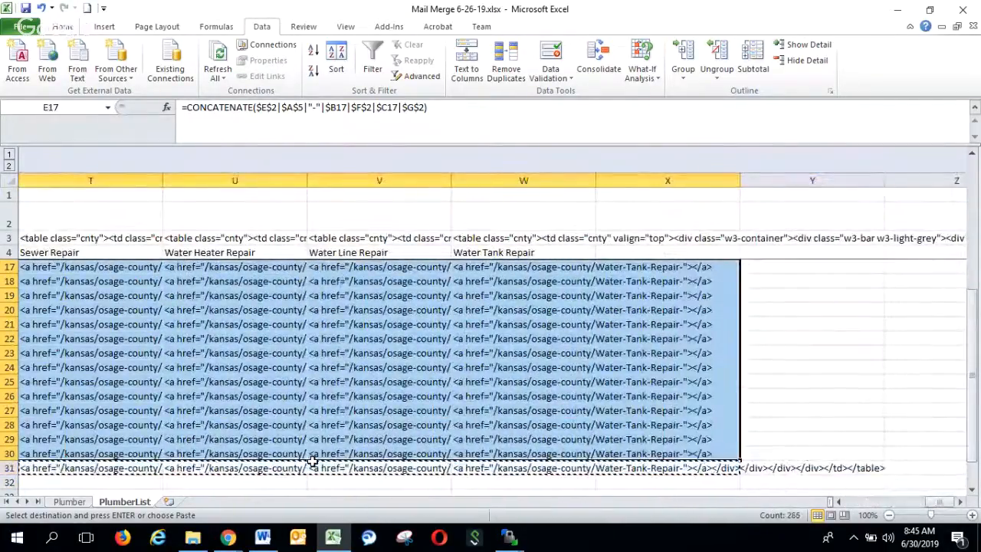
key("Delete")
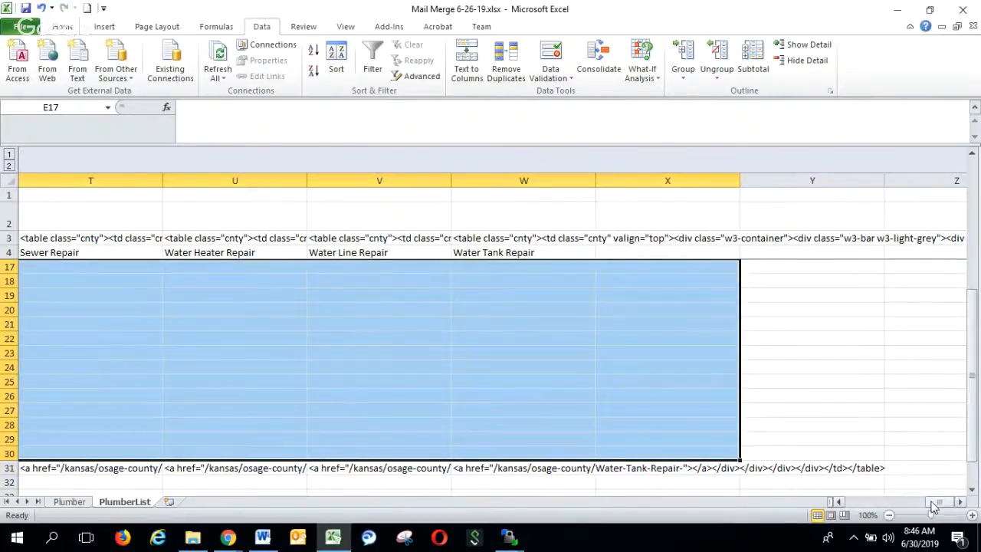
left_click_drag(935, 503, 853, 503)
scroll(237, 397, "up", 4)
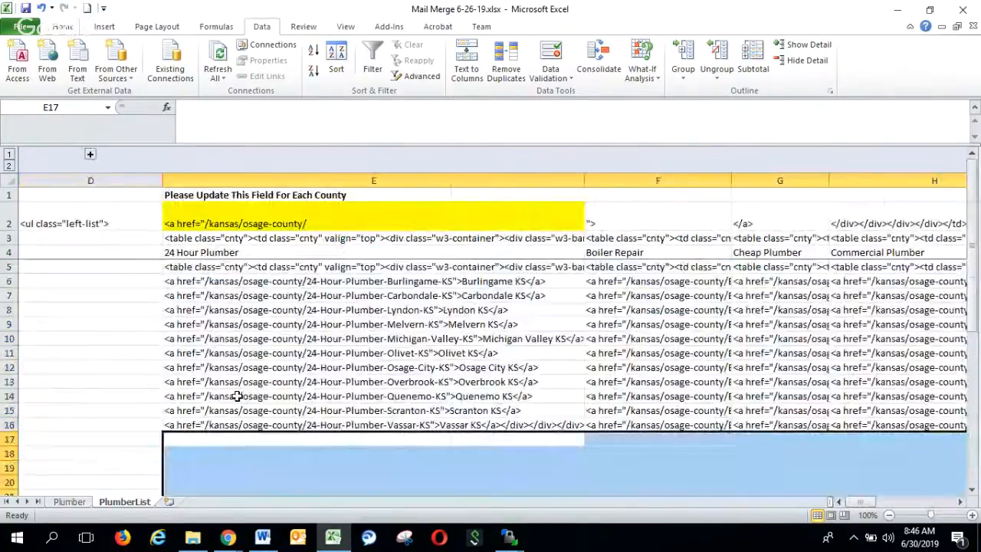
- Check the closing tags on the last city's 24 Hour Plumber and Boiler Repair links in row 16, widening column F to read them
left_click(496, 424)
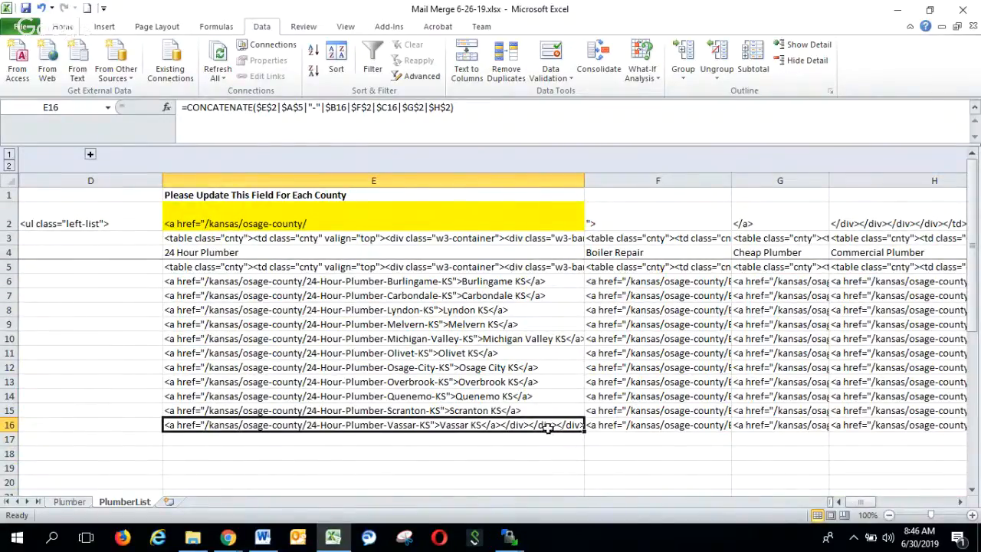
left_click(623, 424)
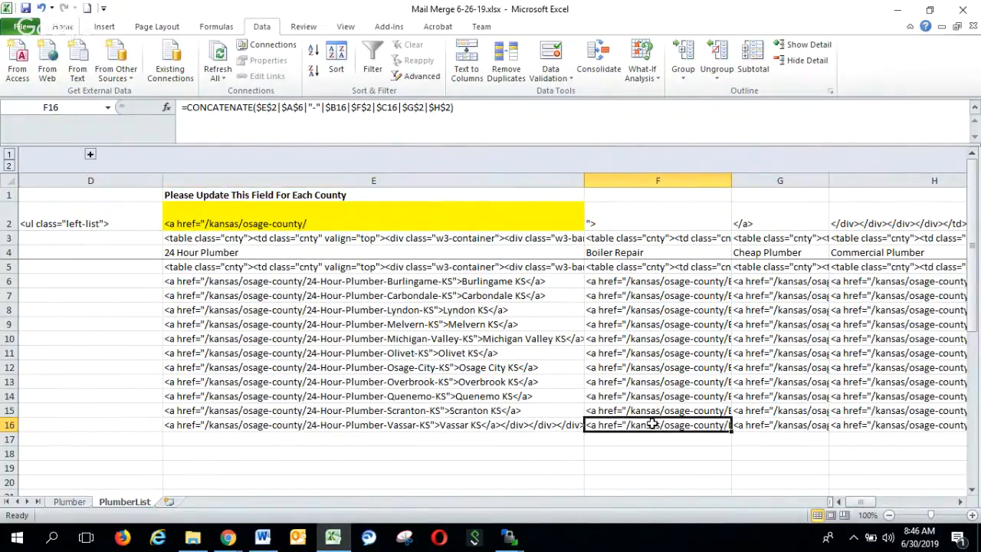
left_click_drag(732, 189, 866, 184)
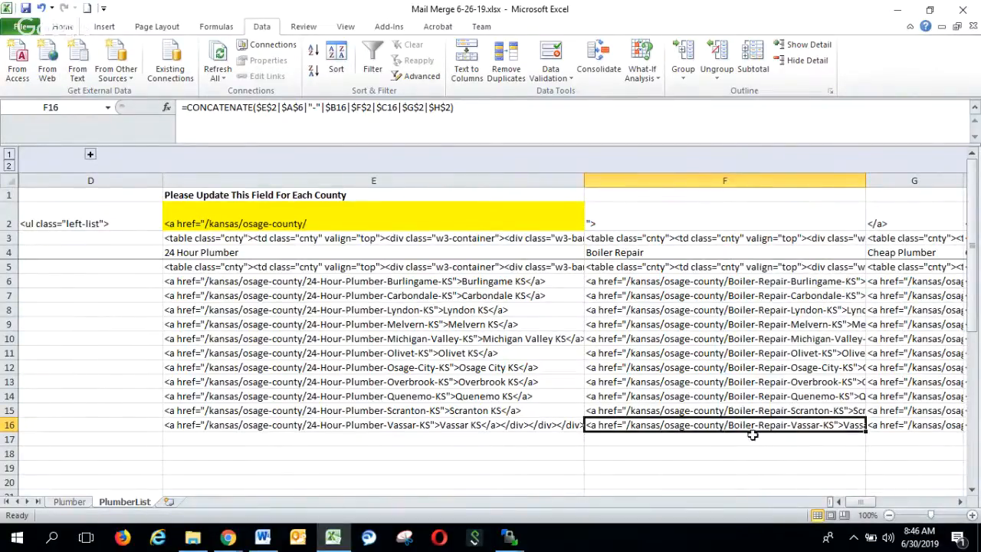
left_click_drag(867, 182, 915, 181)
mouse_move(863, 502)
left_mouse_down()
mouse_move(881, 502)
mouse_move(863, 502)
left_mouse_up()
left_click(960, 503)
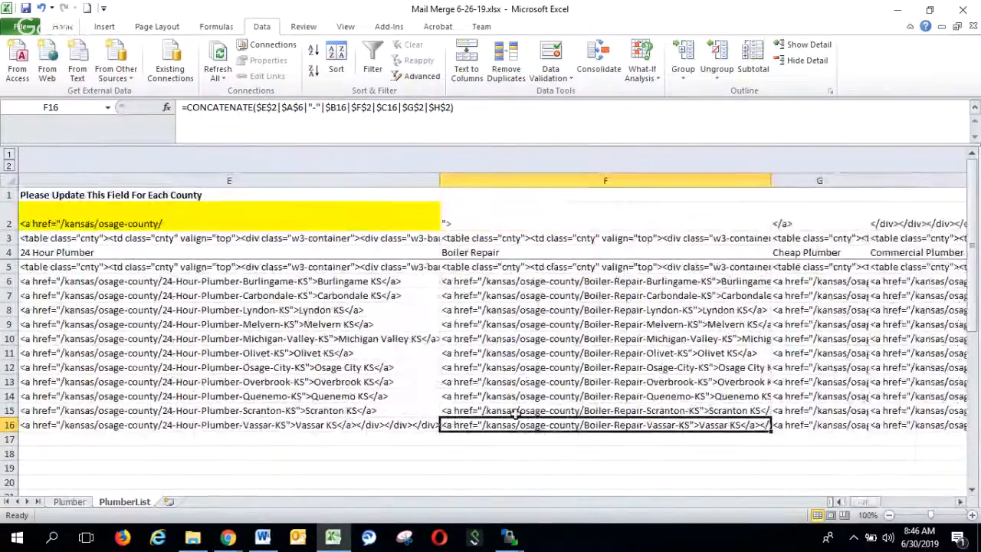
left_click(960, 503)
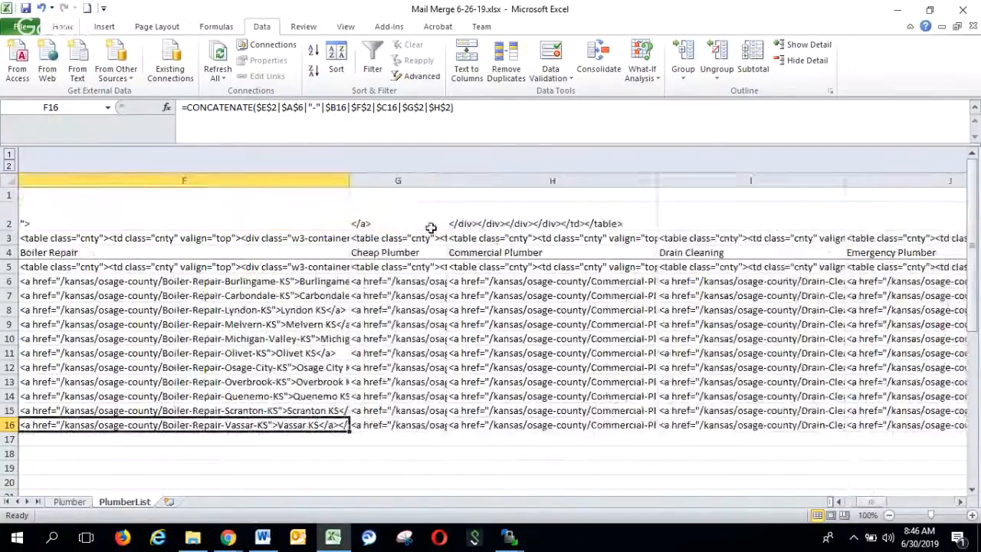
left_click_drag(346, 183, 542, 211)
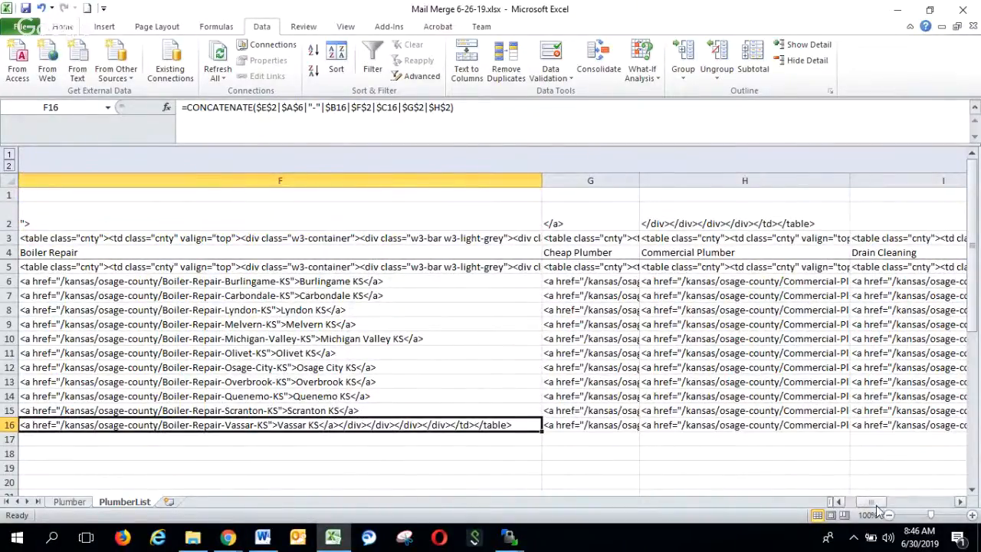
left_click_drag(876, 503, 866, 503)
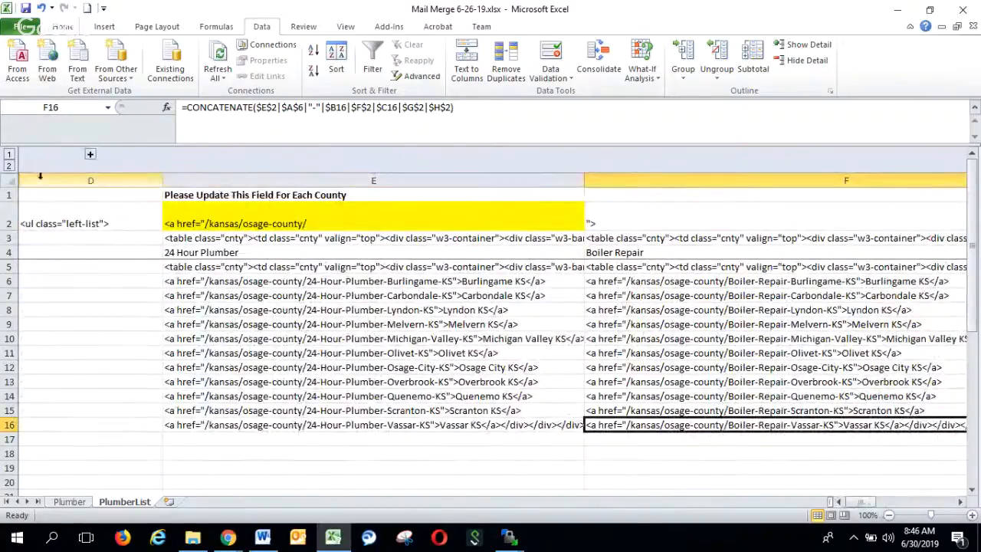
- Resize all the sheet's columns to one narrower uniform width and collapse the grouped columns A to C
left_click(11, 180)
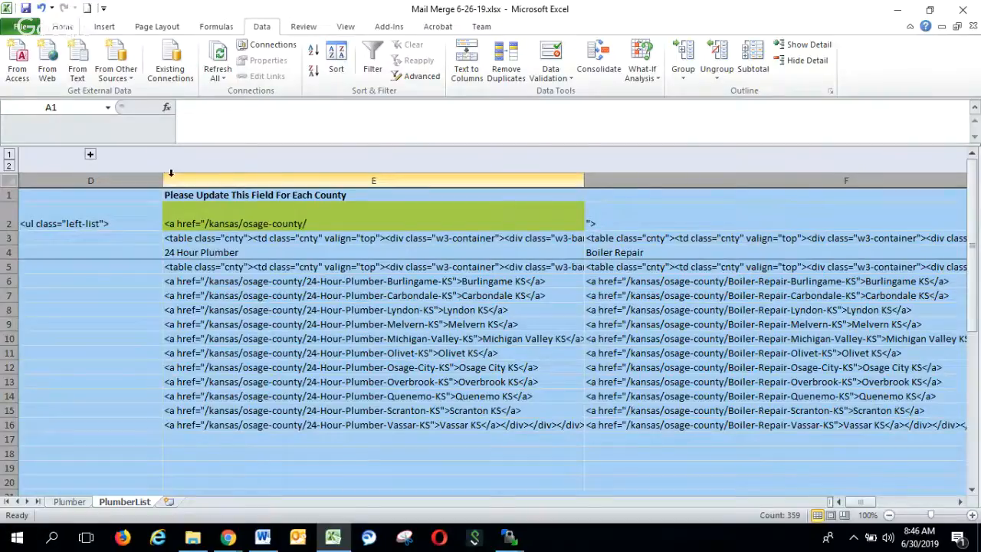
left_click_drag(583, 181, 356, 187)
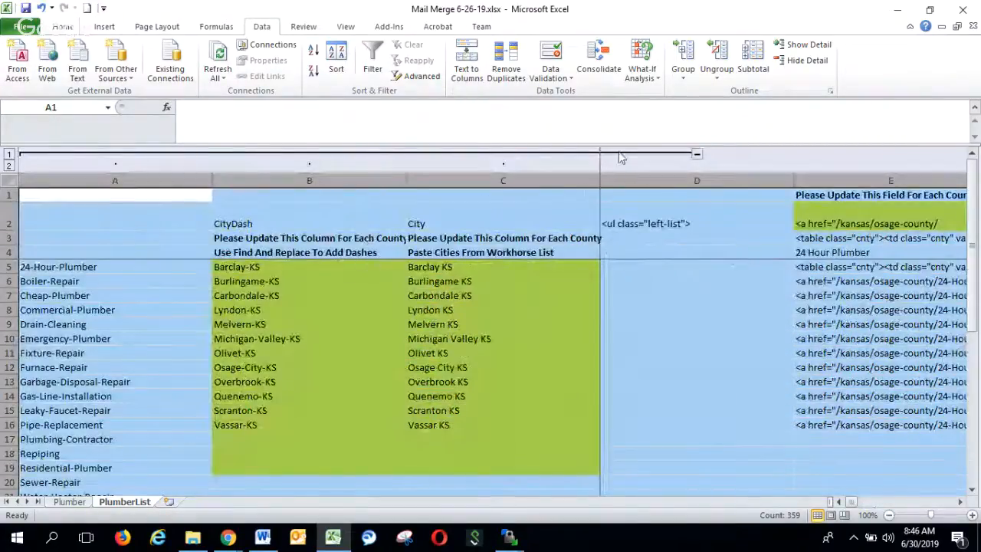
left_click(697, 154)
- Copy the 24 Hour Plumber link list in E5:E16
left_click(304, 295)
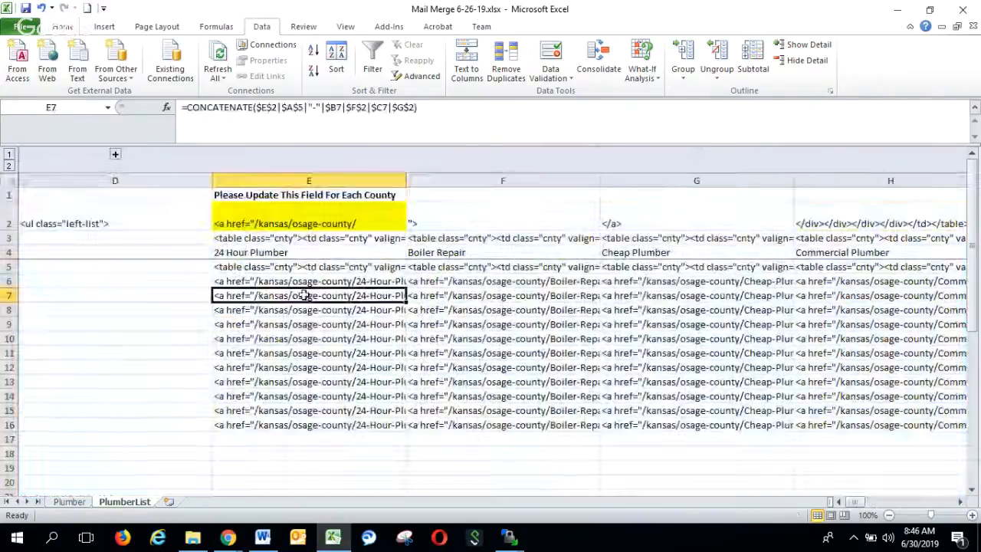
left_click(304, 267)
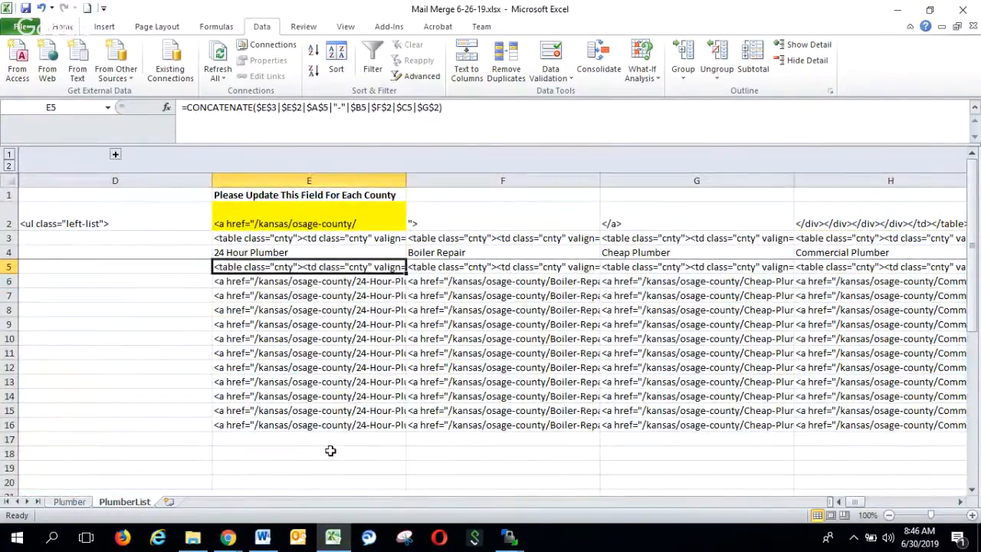
left_click(311, 424, "shift")
right_click(304, 404)
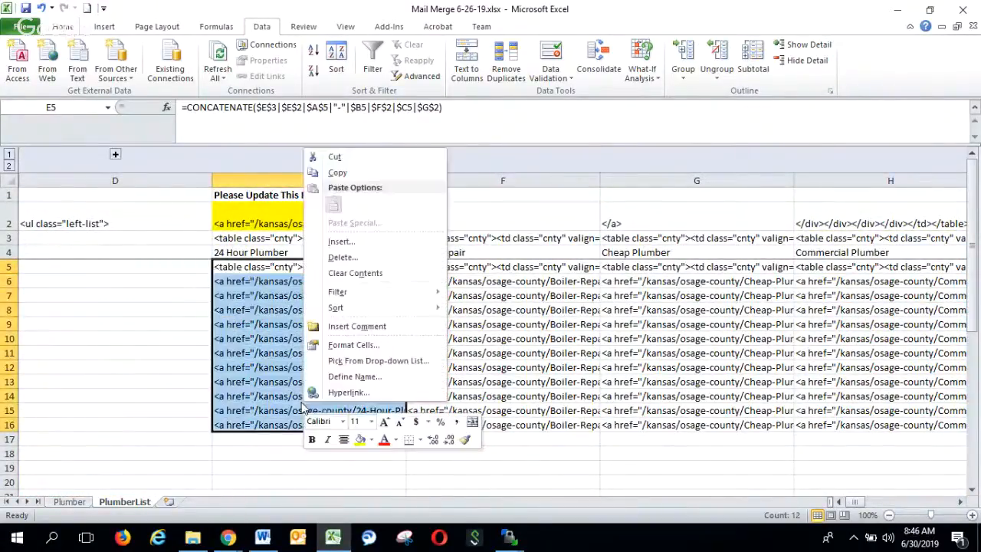
left_click(337, 173)
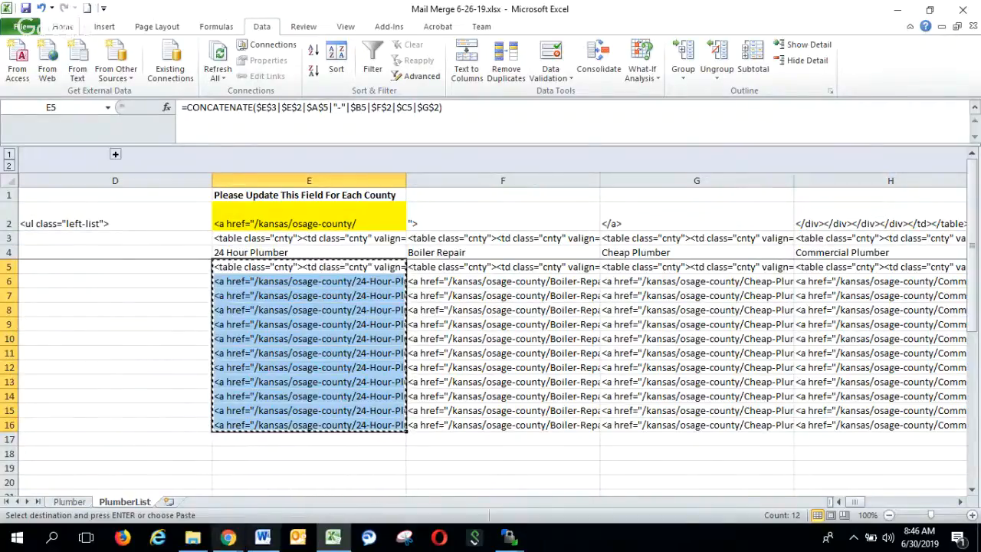
- Switch to Chrome and open the Osage County page at tkoplumbing.com/kansas/osage-county
left_click(223, 541)
left_click(84, 484)
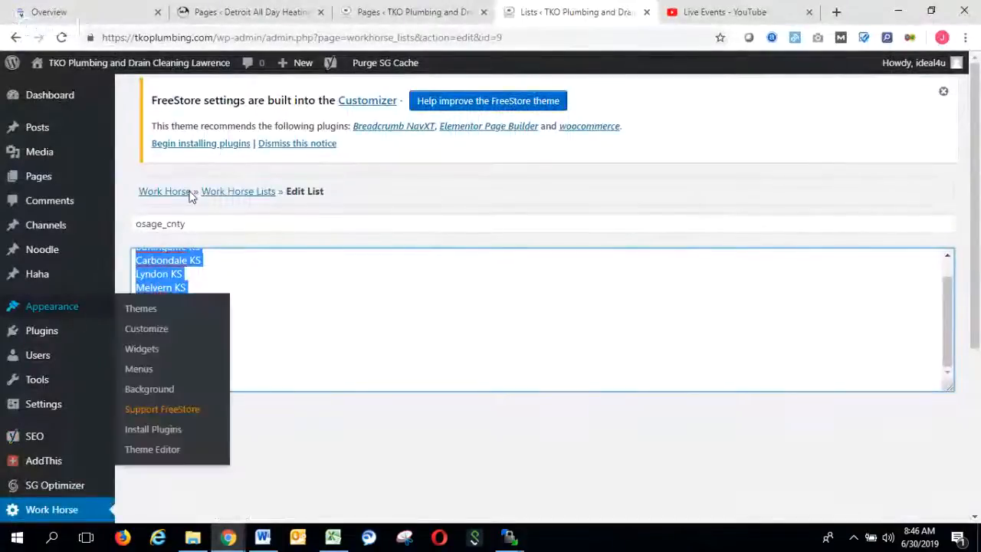
left_click_drag(219, 37, 606, 47)
type("kan")
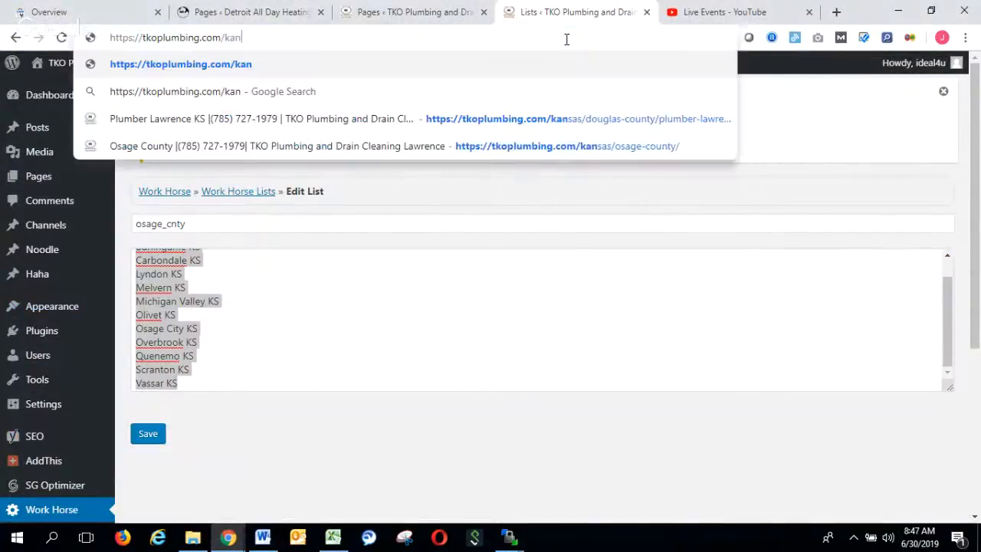
type("sas")
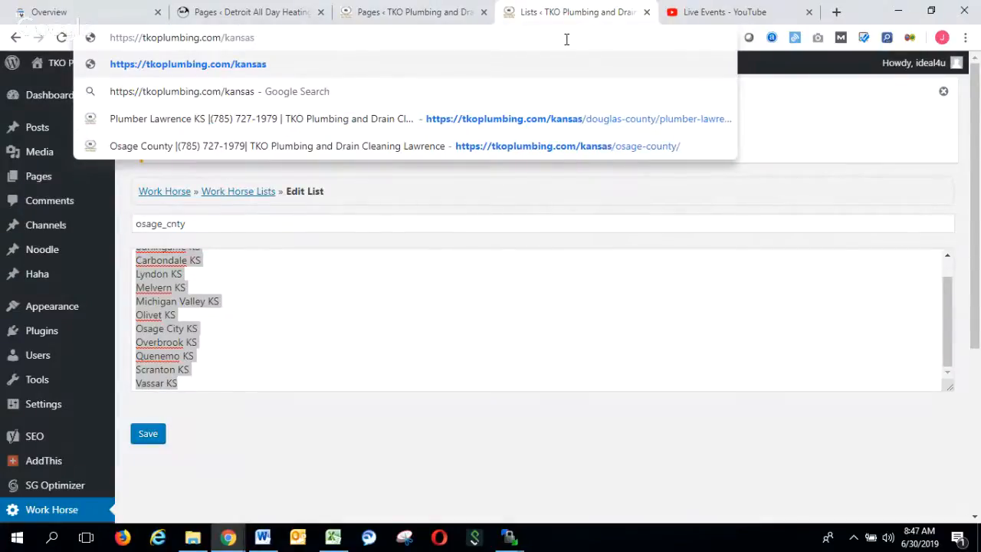
type("/")
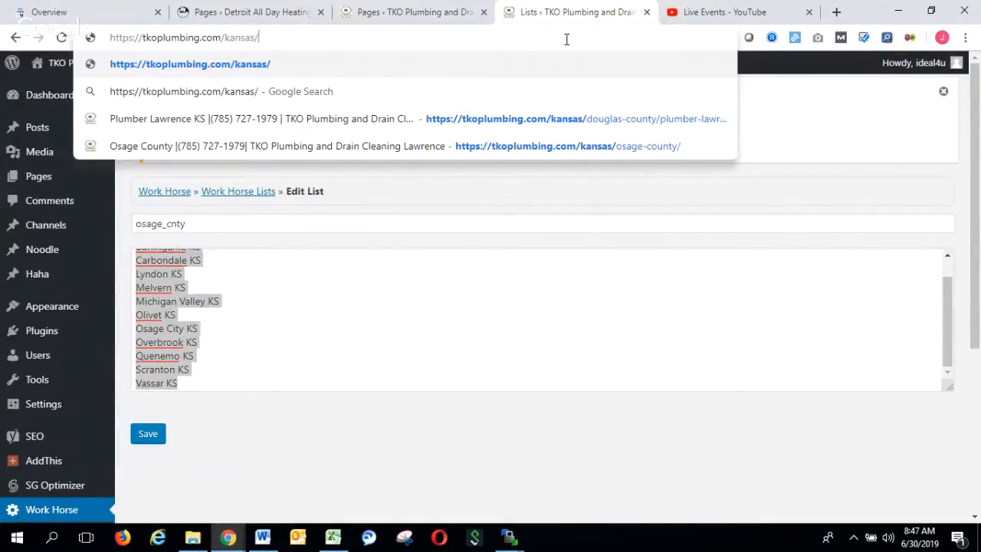
type("osage")
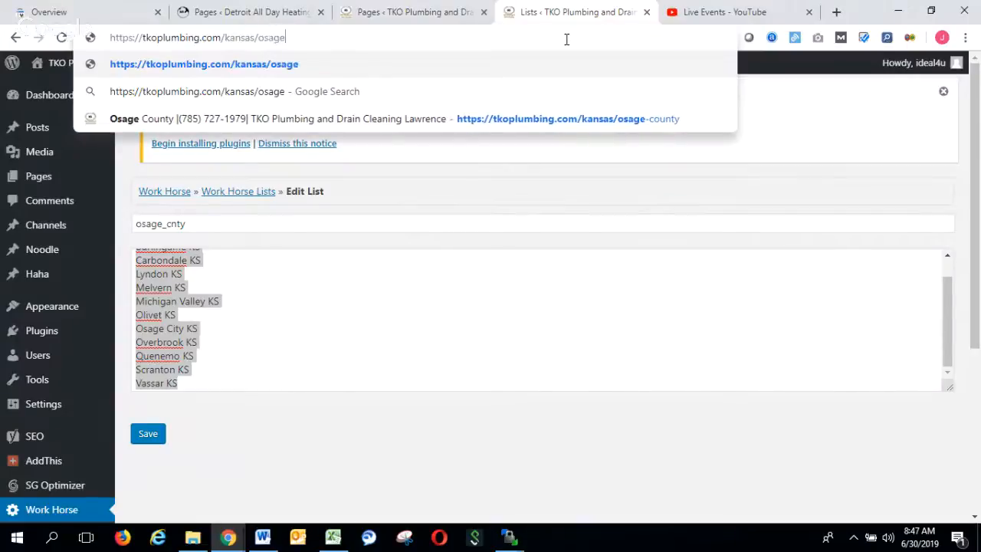
type("-county")
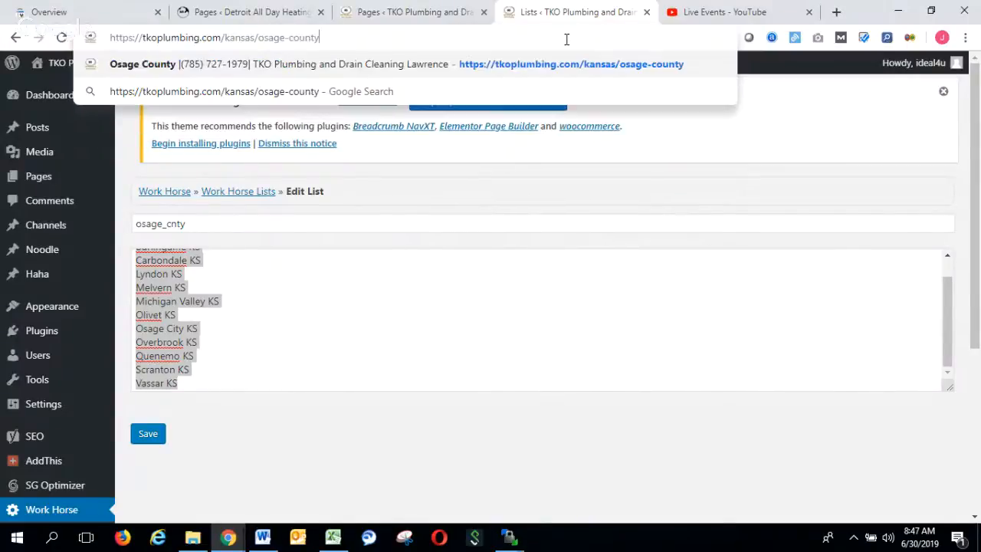
key("Return")
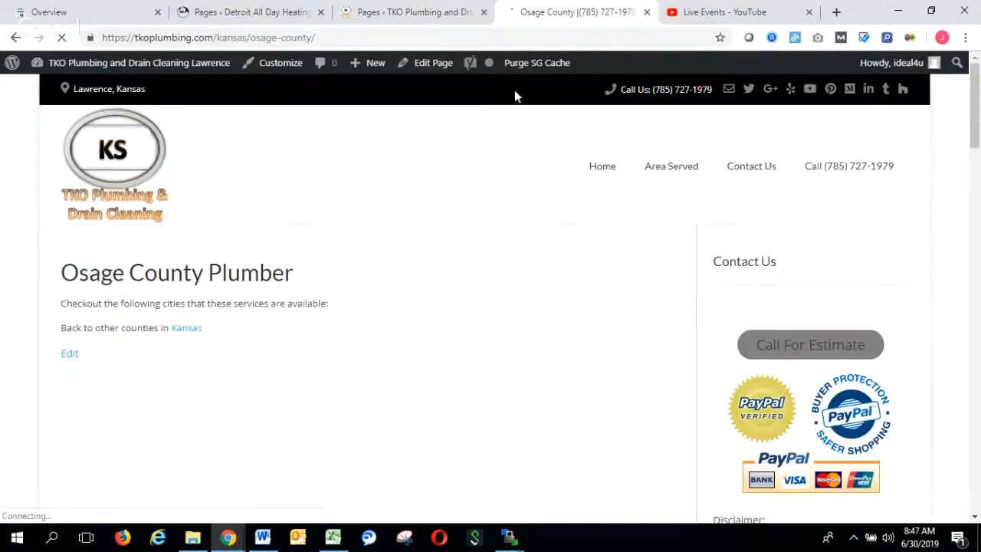
- Open the Osage County page for editing and paste the 24 Hour Plumber list above the "Back to other counties" line
left_click(434, 71)
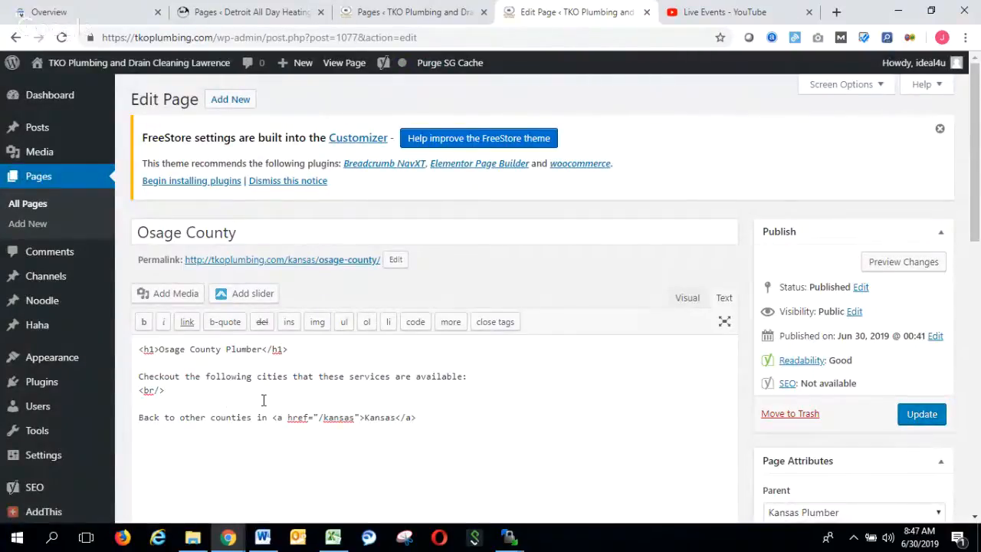
key("Return")
key("Return")
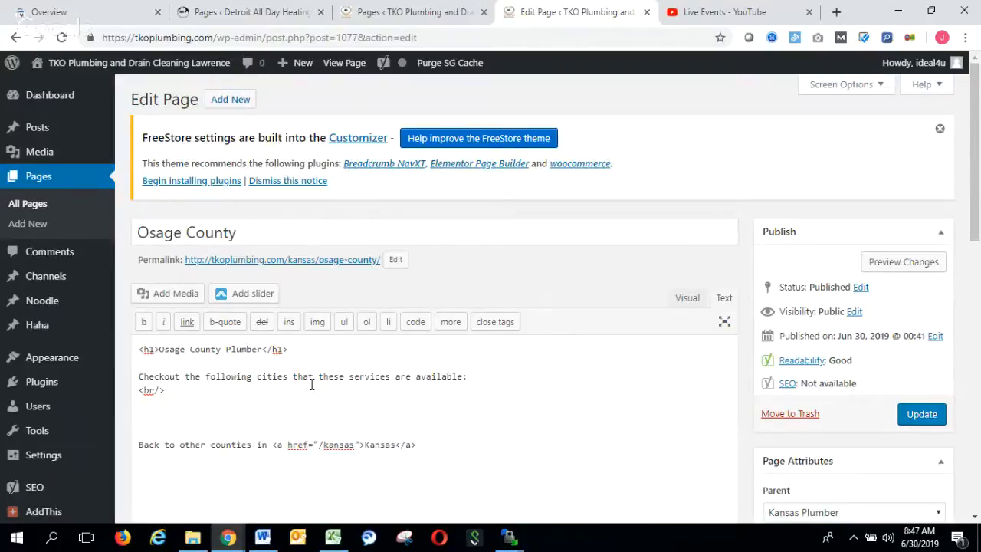
key("ctrl+v")
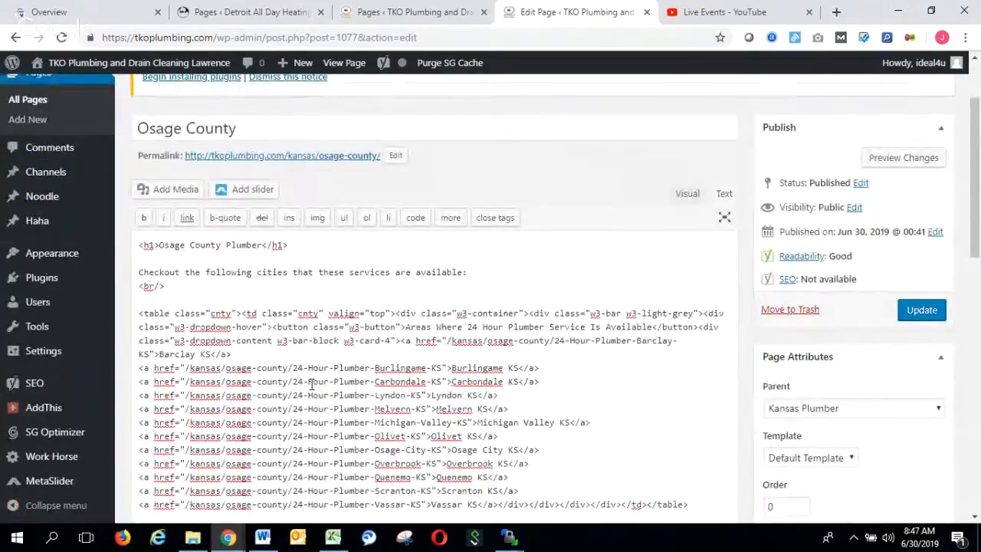
key("Return")
- Copy the Boiler Repair list in F5:F16 from the Excel sheet and paste it below the 24 Hour Plumber list in Chrome
left_click(332, 537)
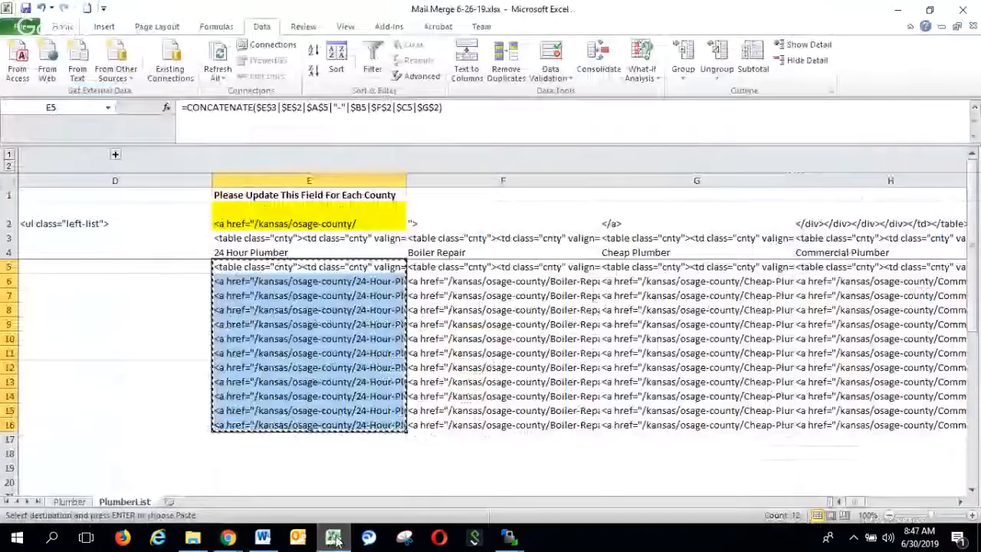
left_click_drag(444, 268, 465, 421)
key("ctrl+c")
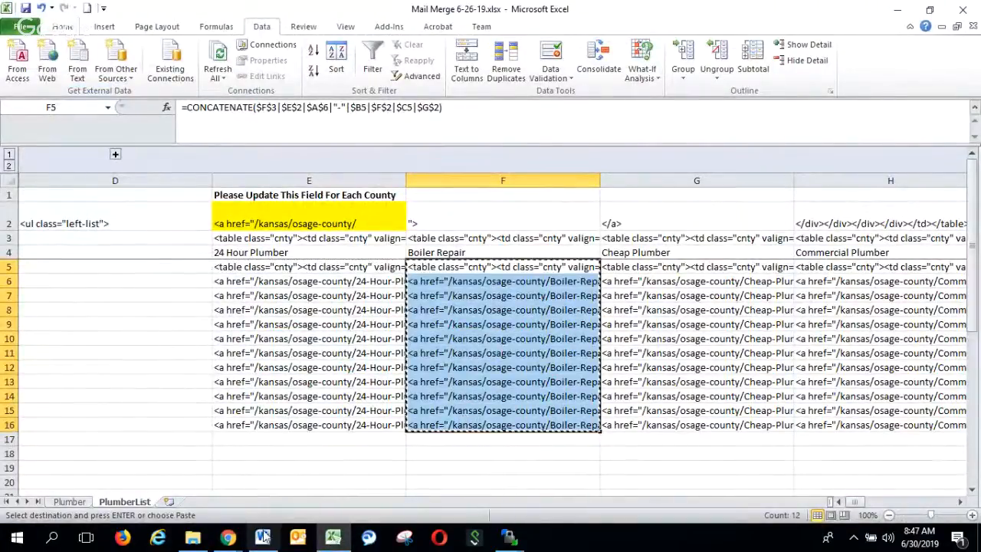
left_click(229, 537)
left_click(76, 472)
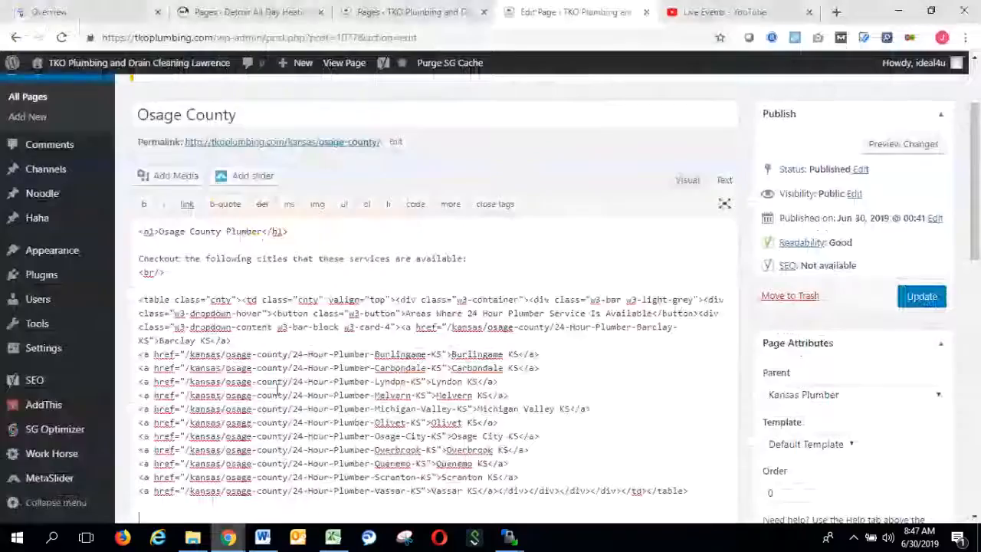
key("ctrl+v")
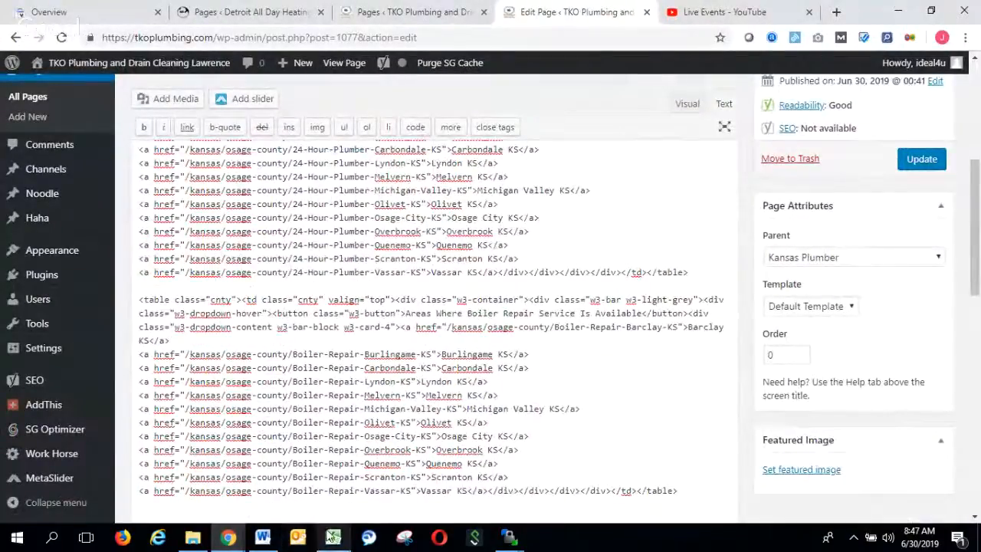
- Copy the Cheap Plumber list in G5:G16 from the Excel sheet and paste it below the Boiler Repair list in Chrome
left_click(333, 537)
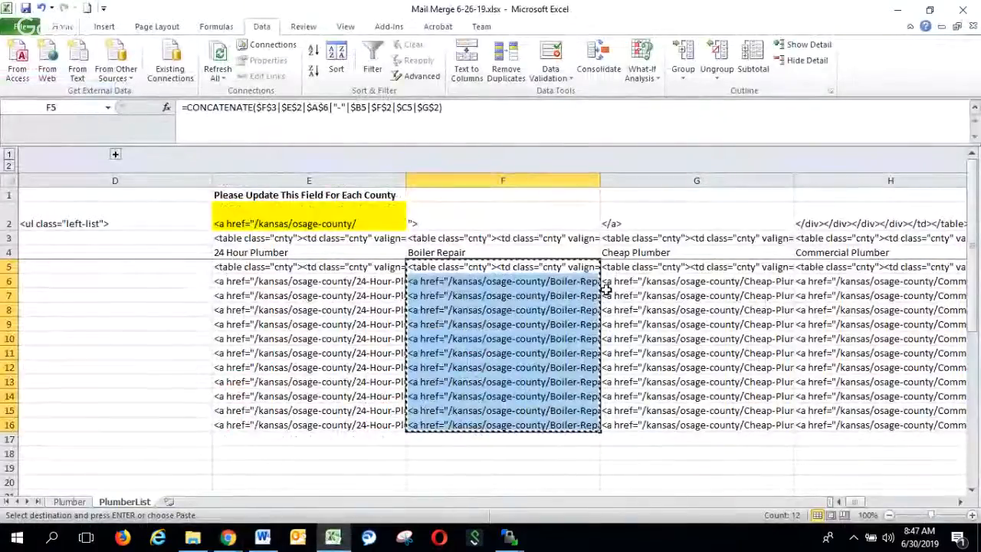
left_click(646, 267)
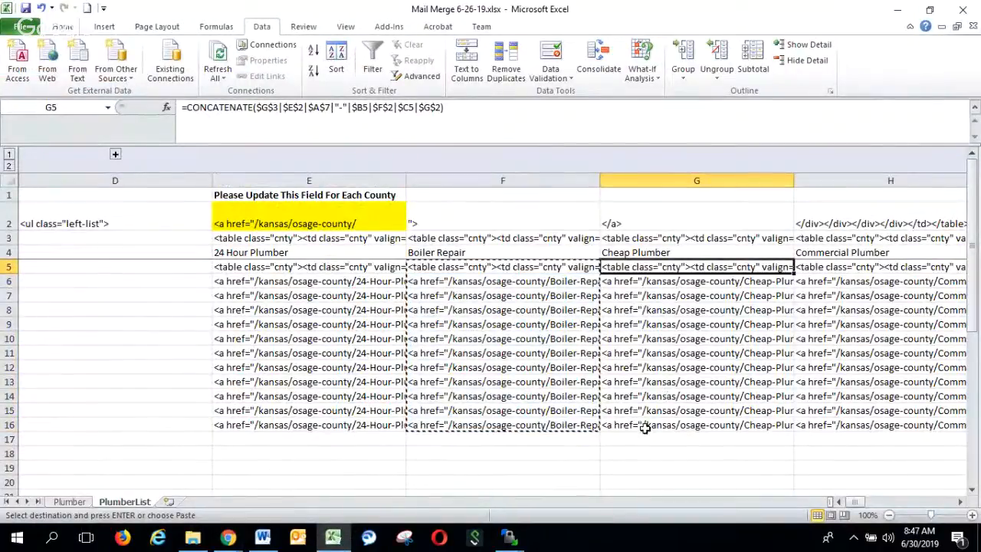
left_click(646, 421, "shift")
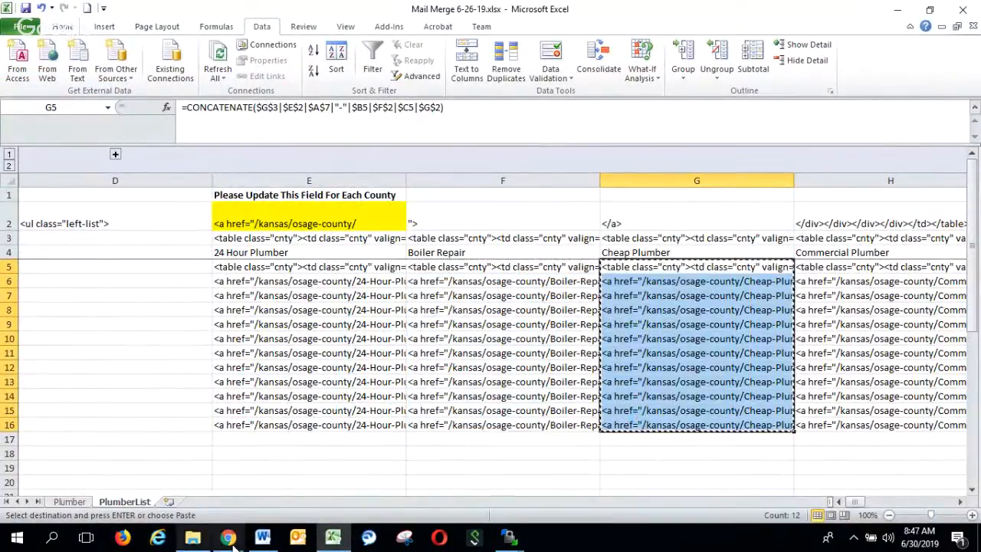
key("ctrl+c")
mouse_move(229, 536)
left_click(129, 498)
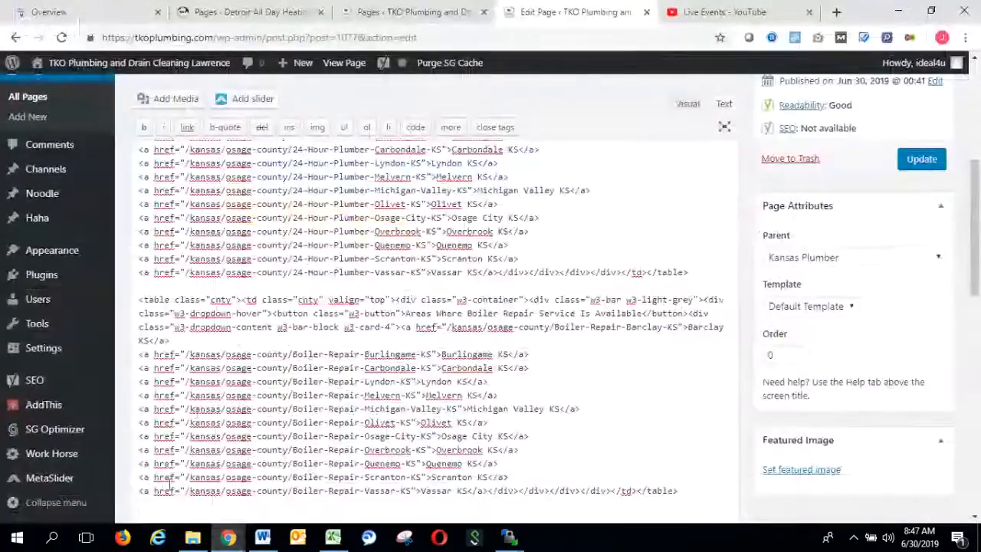
scroll(264, 371, "down", 3)
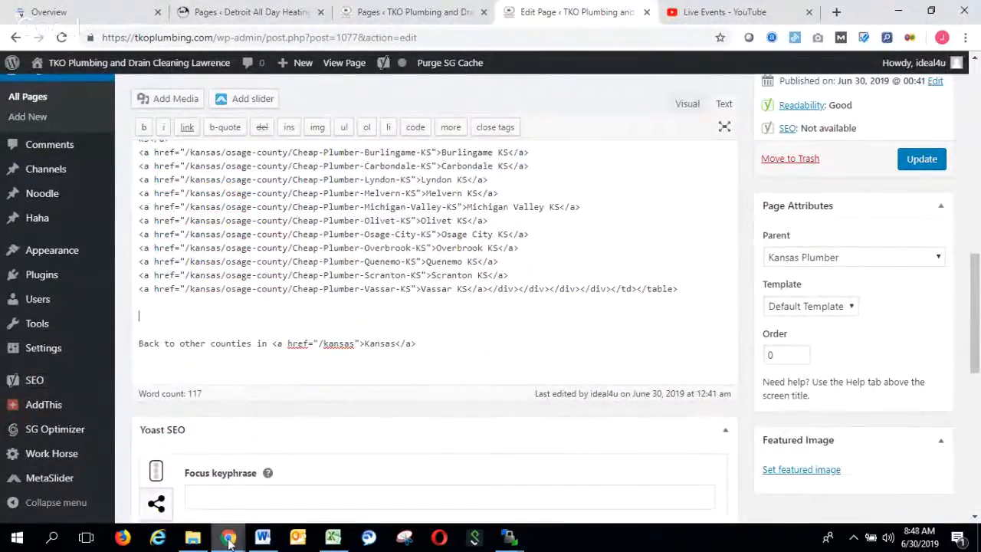
- Copy the Commercial Plumber list in H5:H16 from the Excel sheet and paste it below the Cheap Plumber list in Chrome
left_click(333, 536)
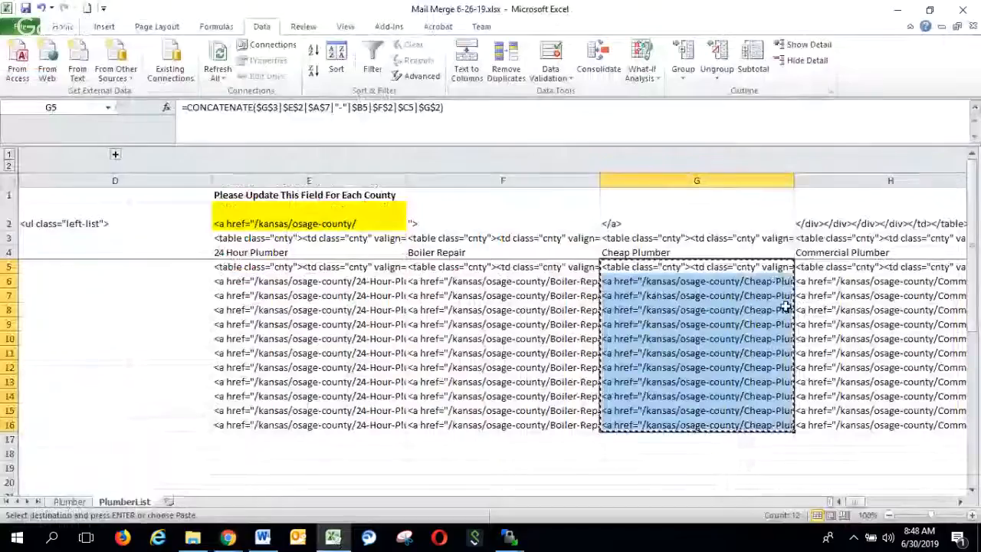
left_click(814, 268)
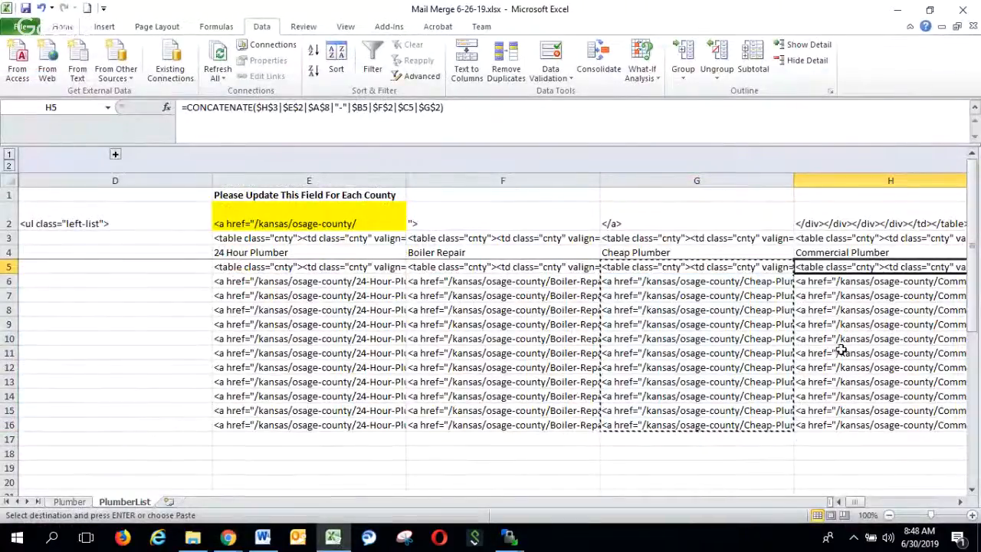
left_click(830, 424, "shift")
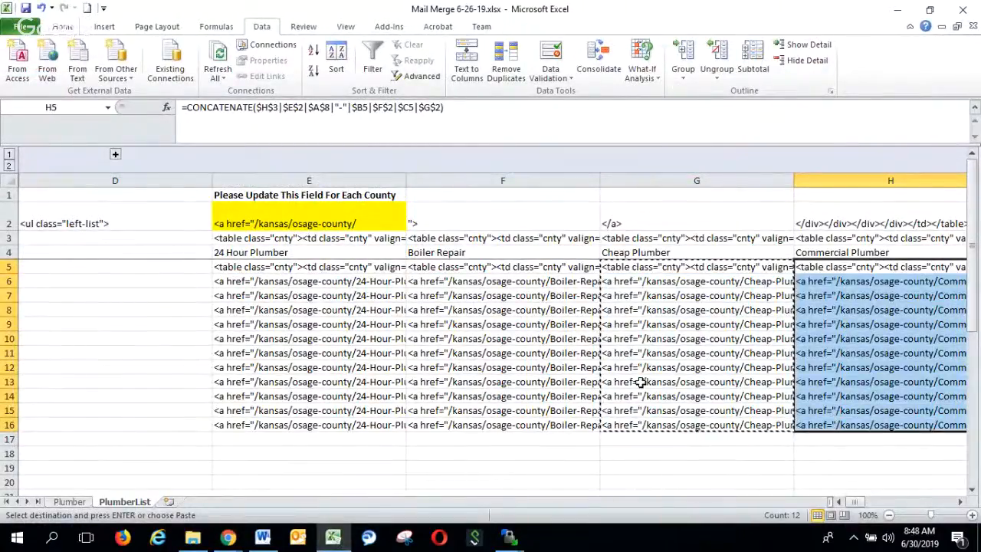
key("ctrl+c")
mouse_move(228, 539)
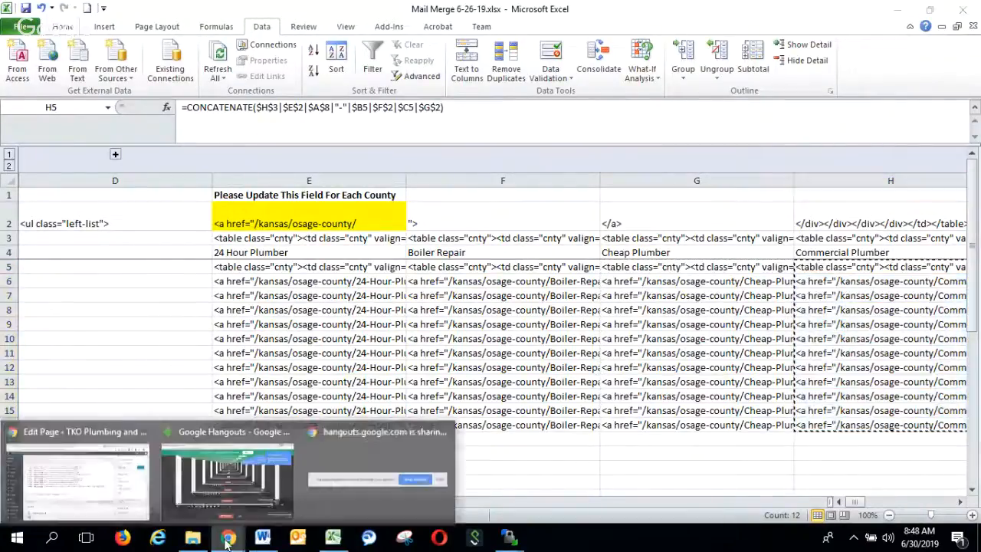
left_click(61, 471)
left_click(153, 319)
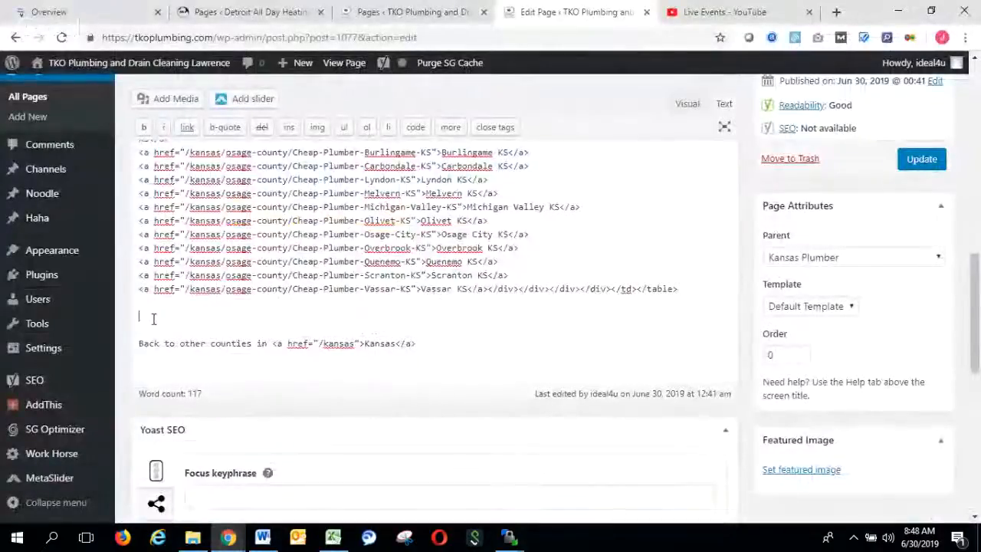
key("ctrl+v")
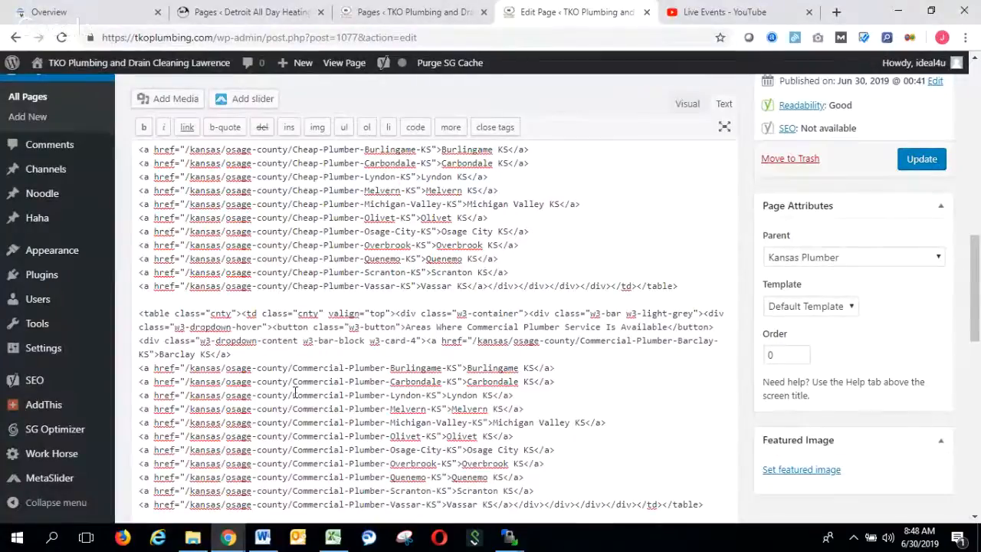
key("Return")
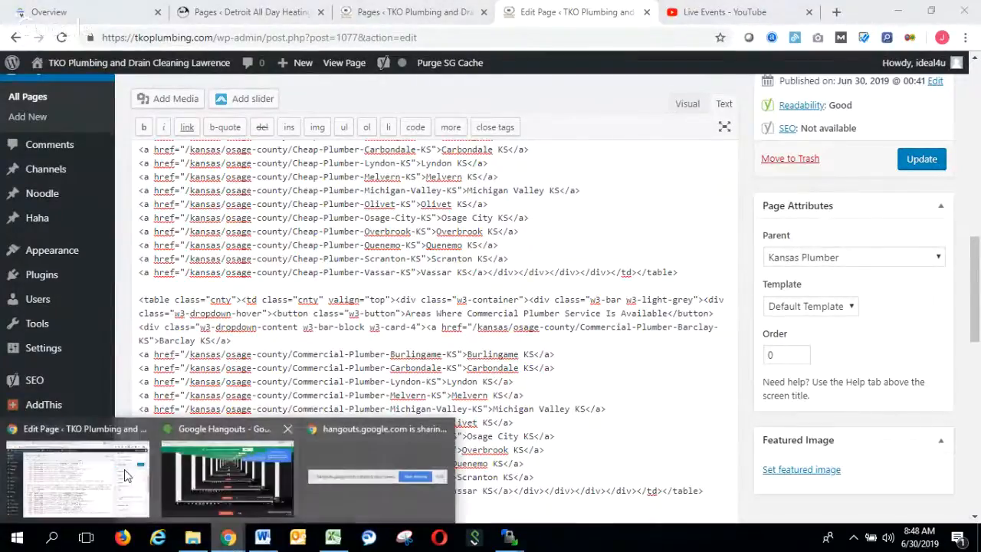
- Copy the Drain Cleaning list in I5:I16 from the Excel sheet and paste it below the Commercial Plumber list in Chrome
left_click(333, 537)
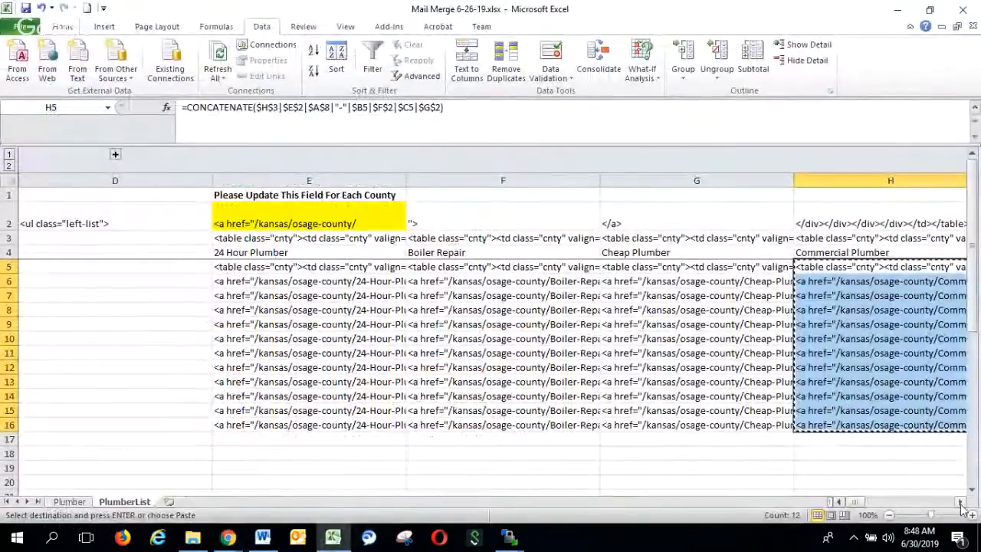
left_click(960, 502)
left_click(961, 502)
left_click(960, 502)
left_click(454, 266)
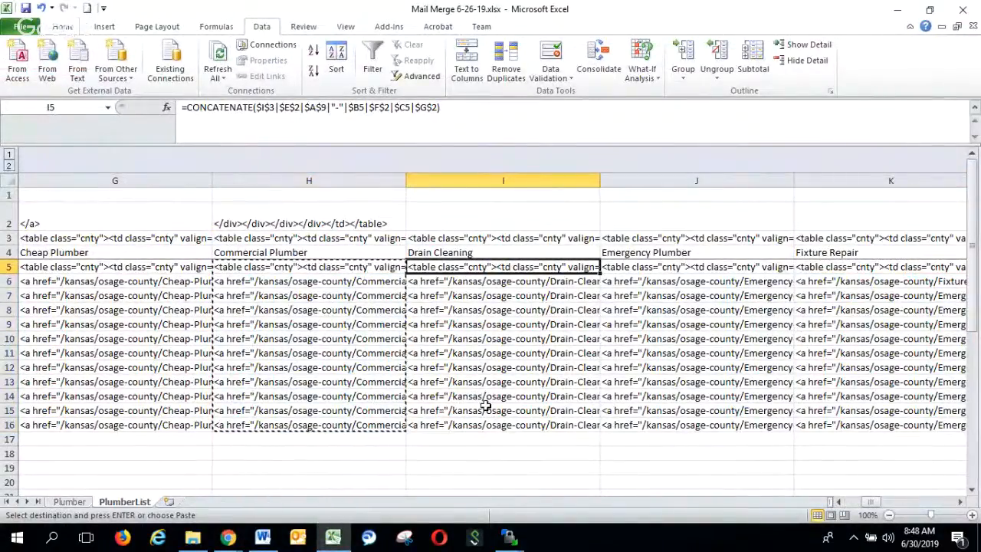
left_click(471, 426, "shift")
key("ctrl+c")
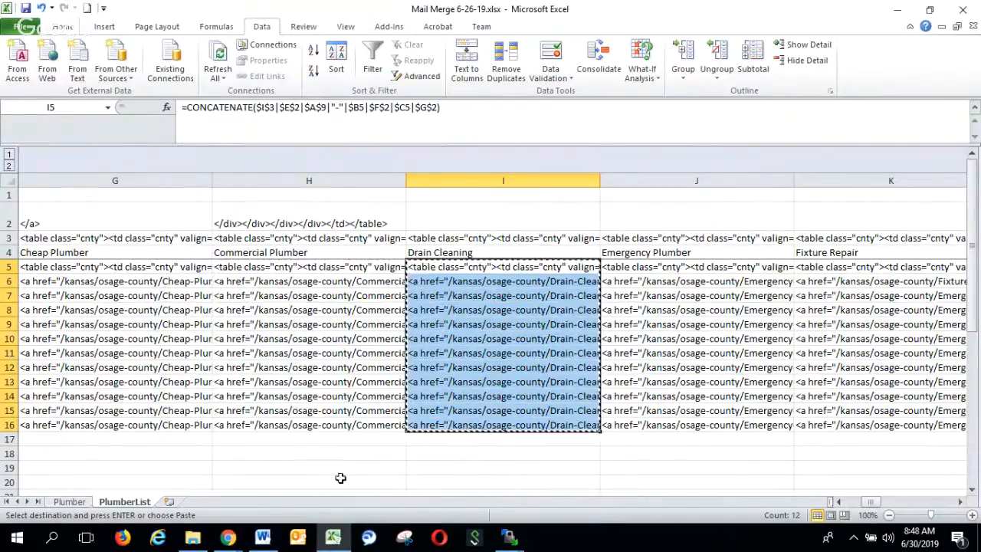
left_click(227, 539)
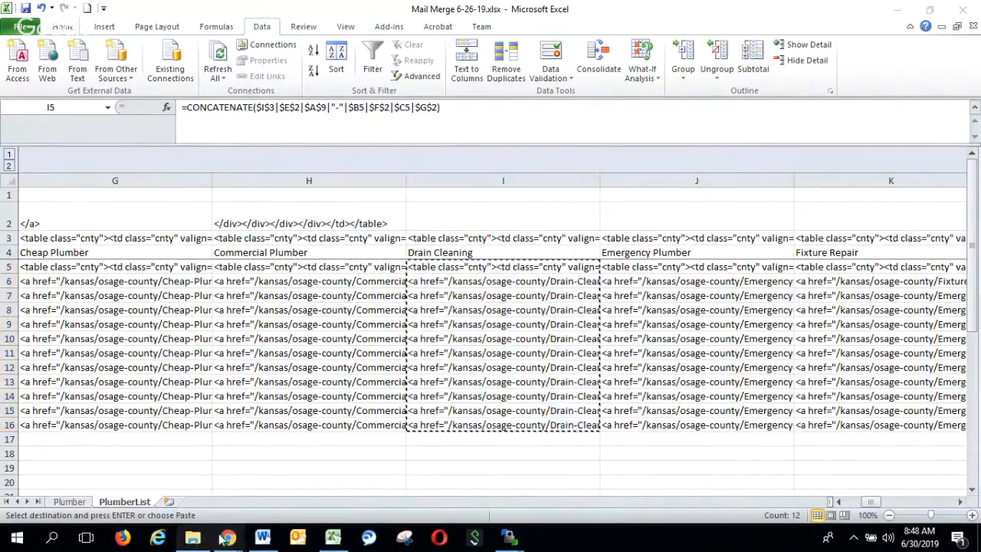
left_click(103, 496)
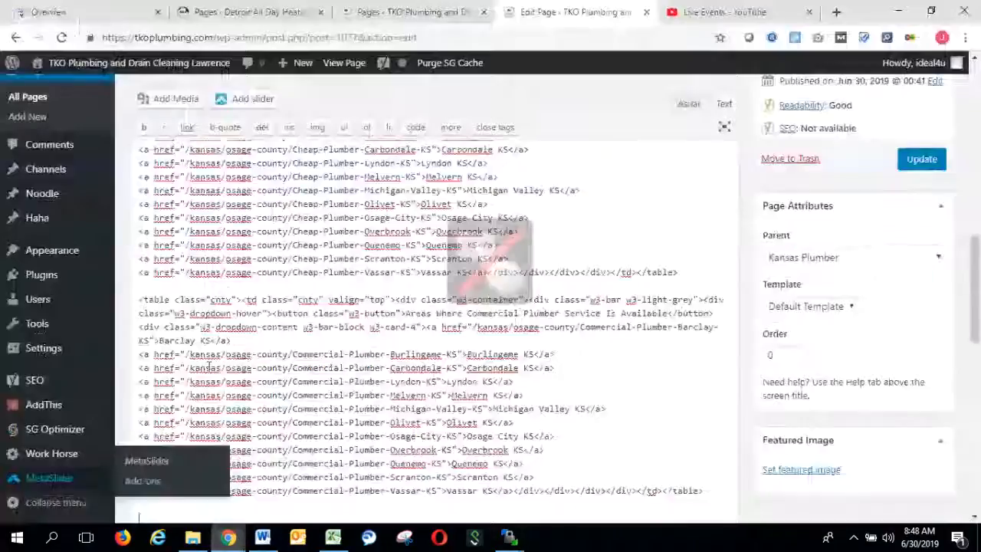
scroll(163, 462, "down", 3)
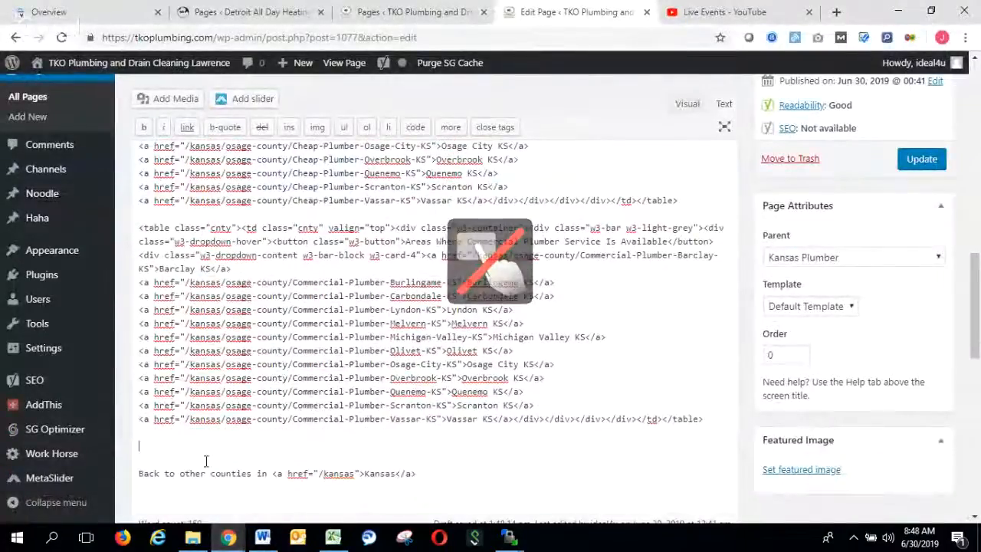
scroll(205, 460, "down", 2)
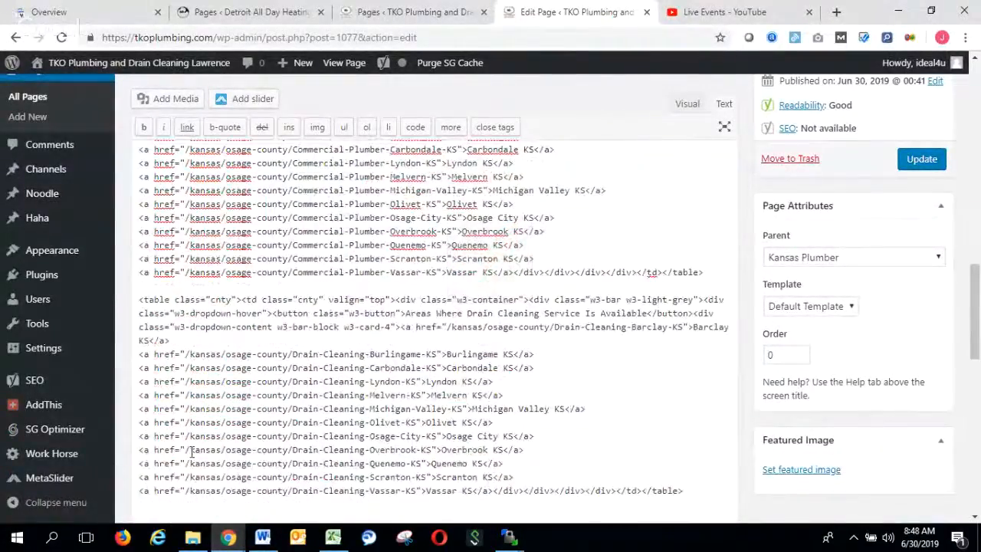
- Copy the Emergency Plumber list in J5:J16 from the Excel sheet and paste it below the Drain Cleaning list in Chrome
left_click(216, 535)
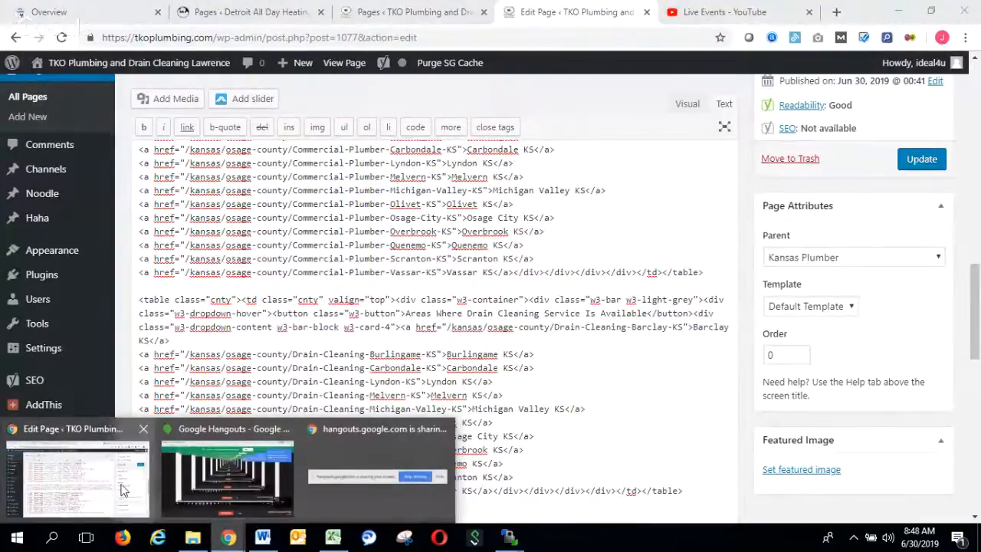
left_click(332, 539)
key("ctrl+c")
left_click(652, 264)
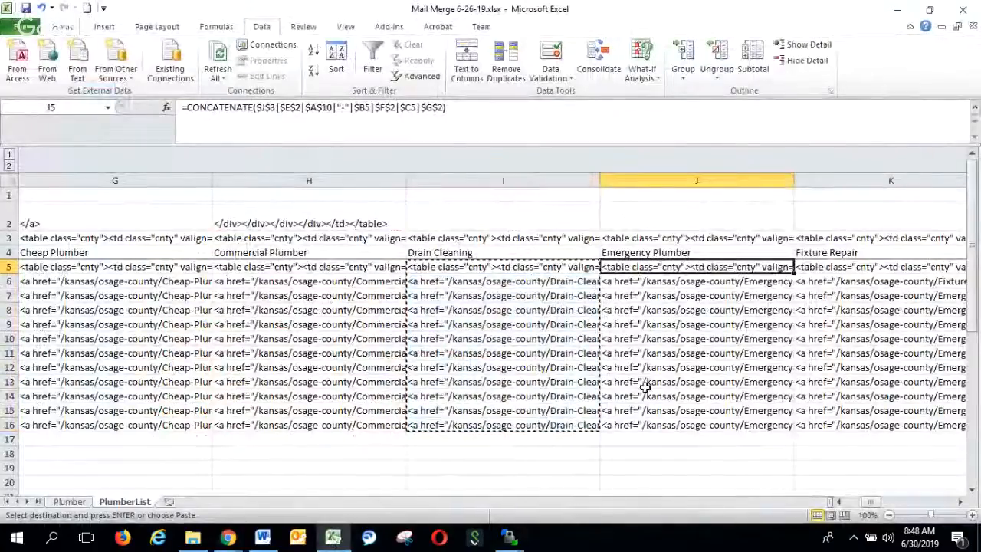
left_click(634, 427, "shift")
key("ctrl+c")
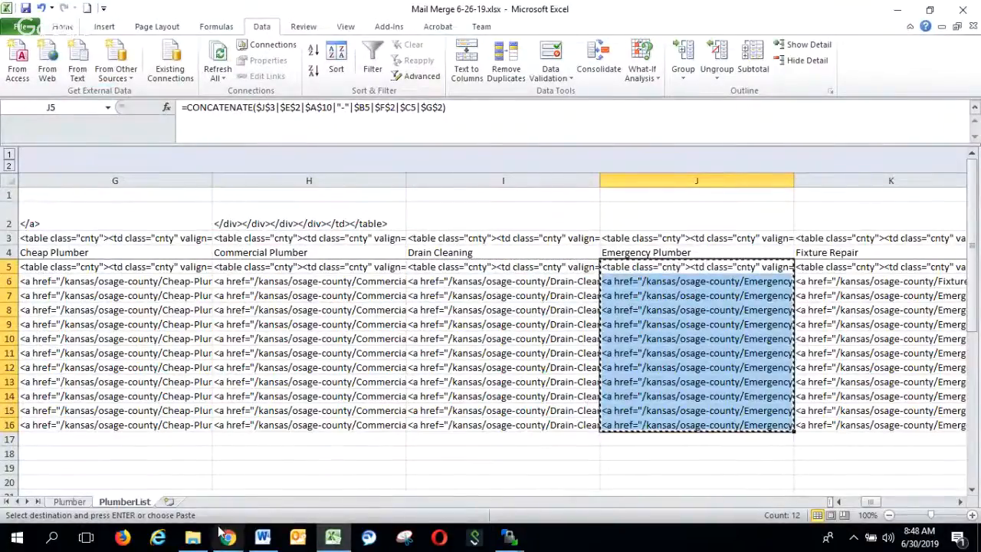
mouse_move(226, 537)
left_click(85, 481)
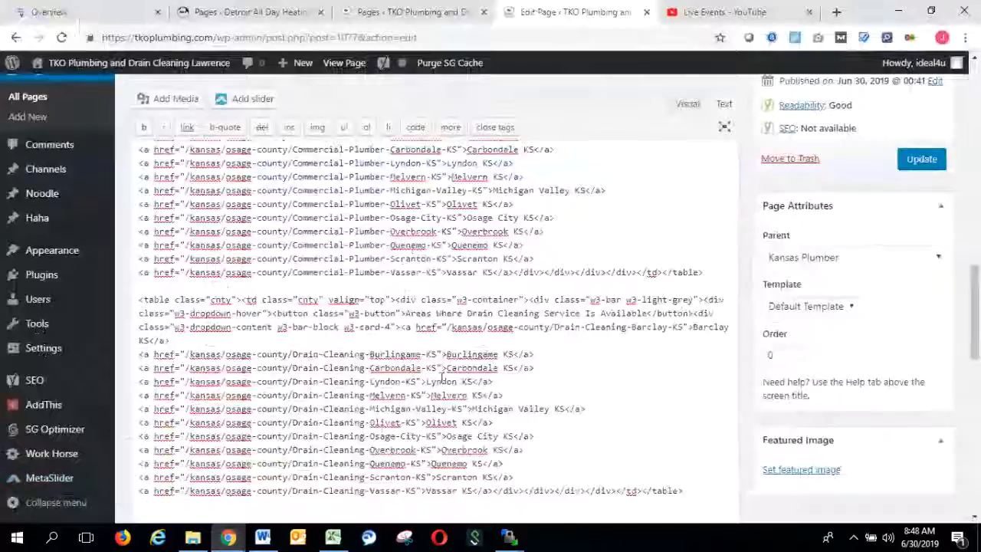
key("ctrl+v")
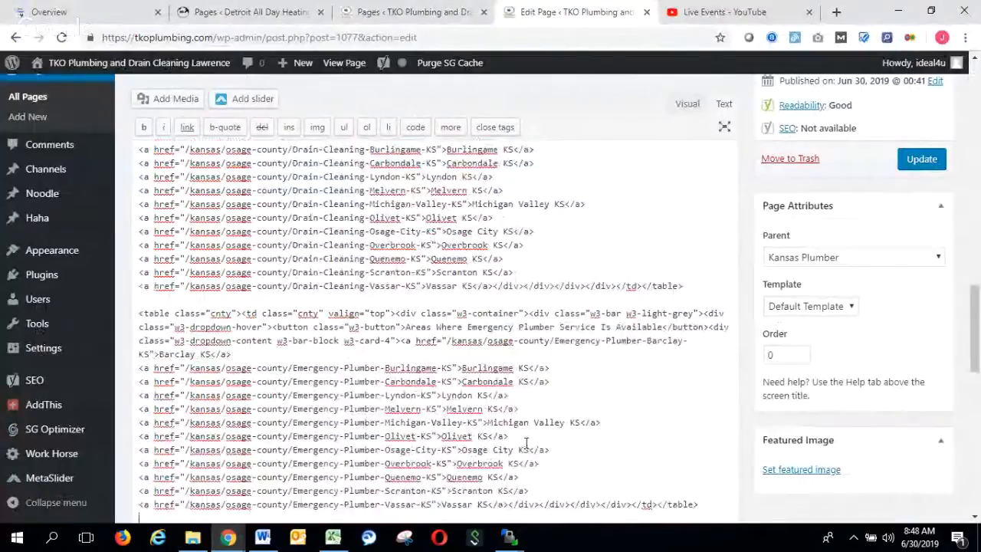
mouse_move(237, 544)
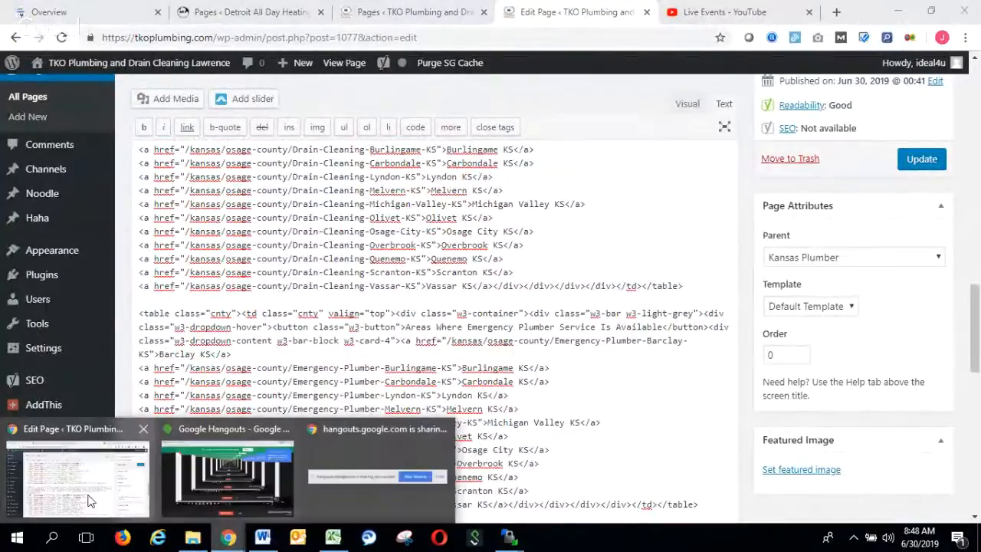
left_click(89, 500)
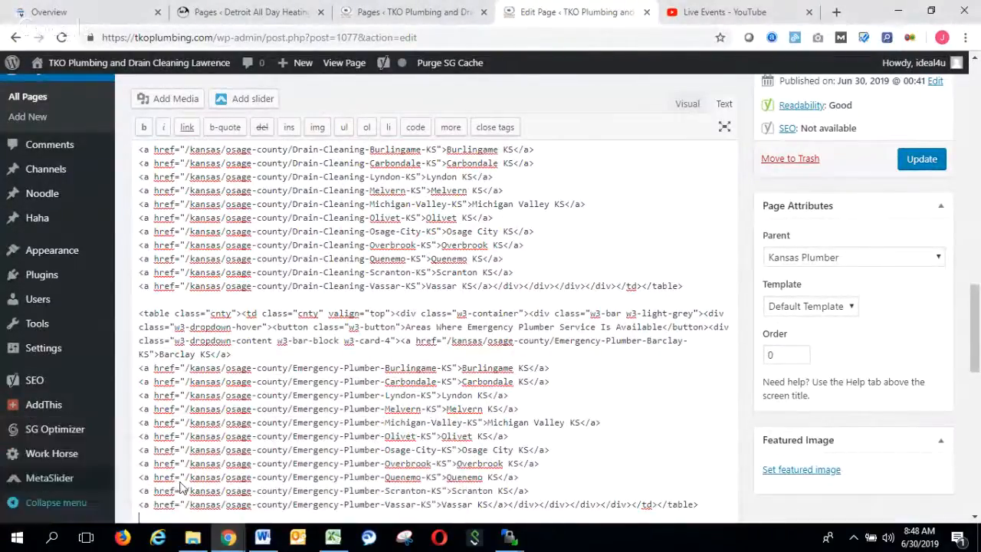
- Copy the Fixture Repair list in K5:K16 from the Excel sheet and paste it below the Emergency Plumber list in Chrome
left_click(333, 537)
key("ctrl+c")
left_click(828, 266)
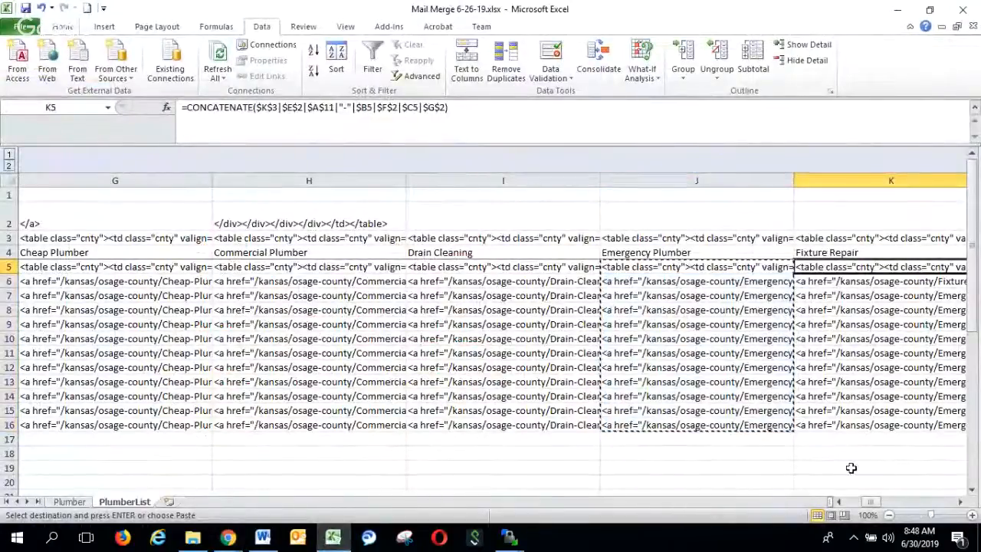
left_click(849, 425, "shift")
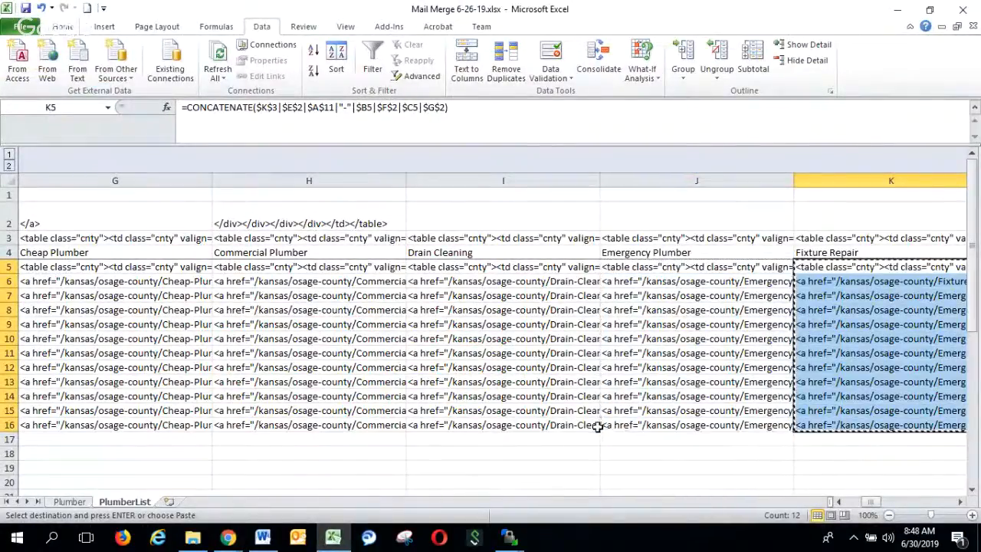
left_click(228, 536)
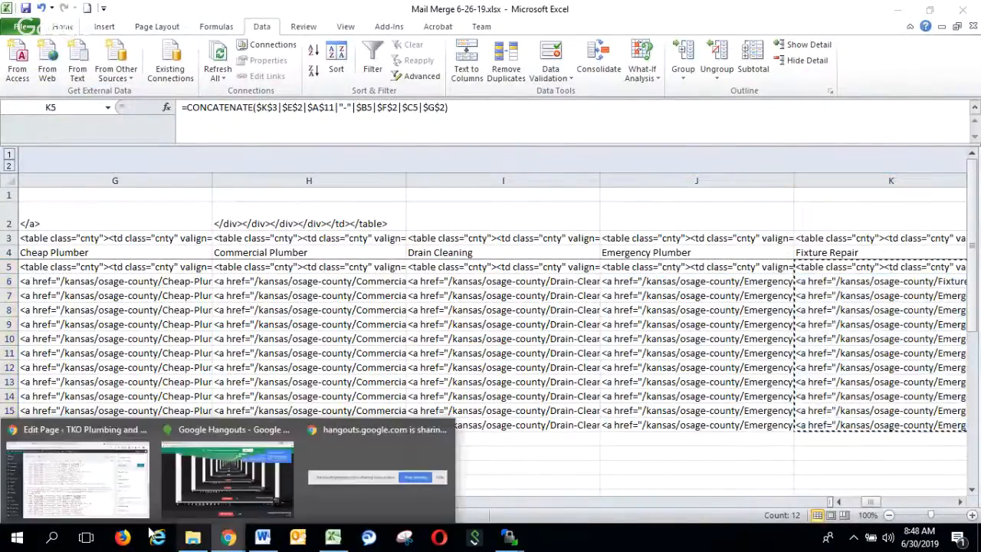
left_click(95, 496)
key("ctrl+v")
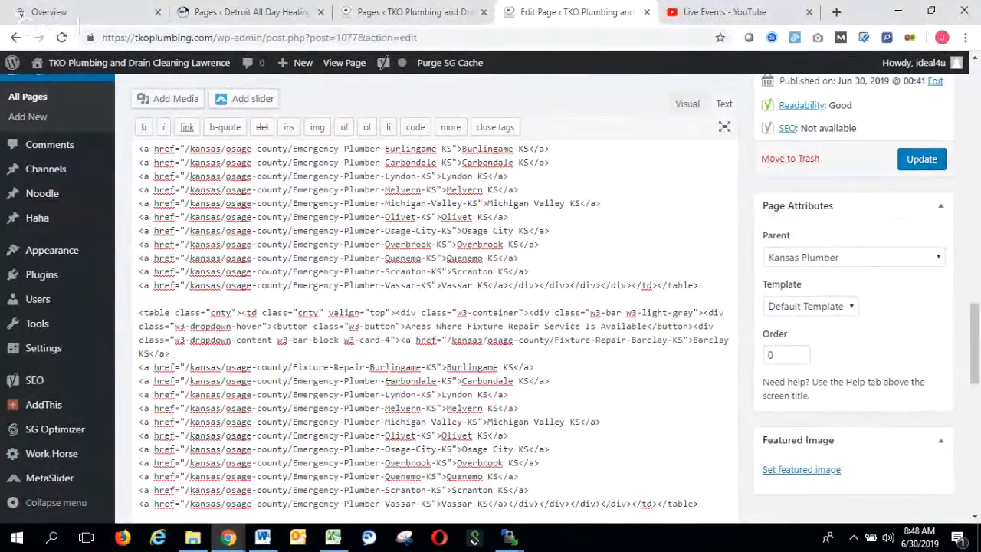
scroll(389, 375, "down", 2)
- Copy the Furnace Repair list in L5:L16 from the Excel sheet and paste it below the Fixture Repair list in Chrome
left_click(333, 537)
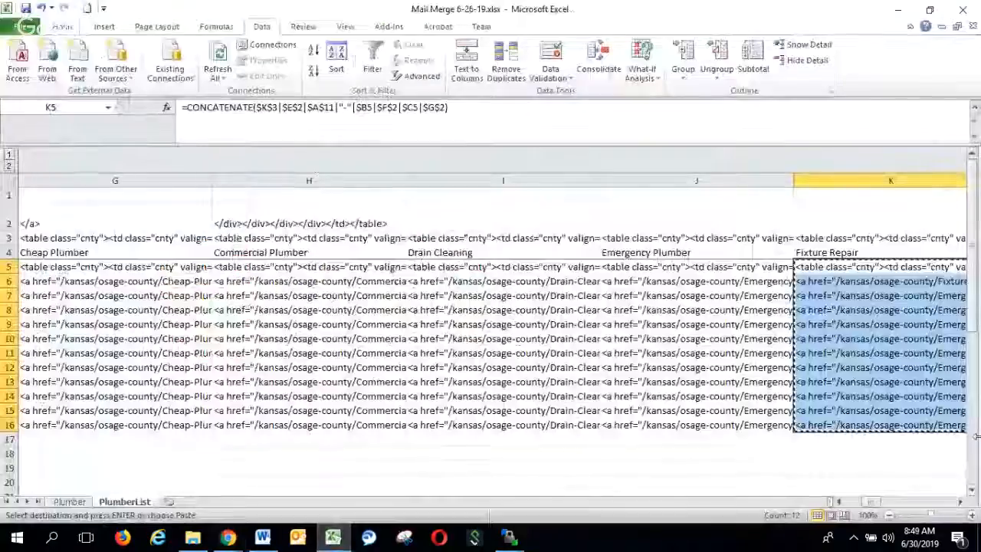
left_click(961, 502)
left_click(962, 502)
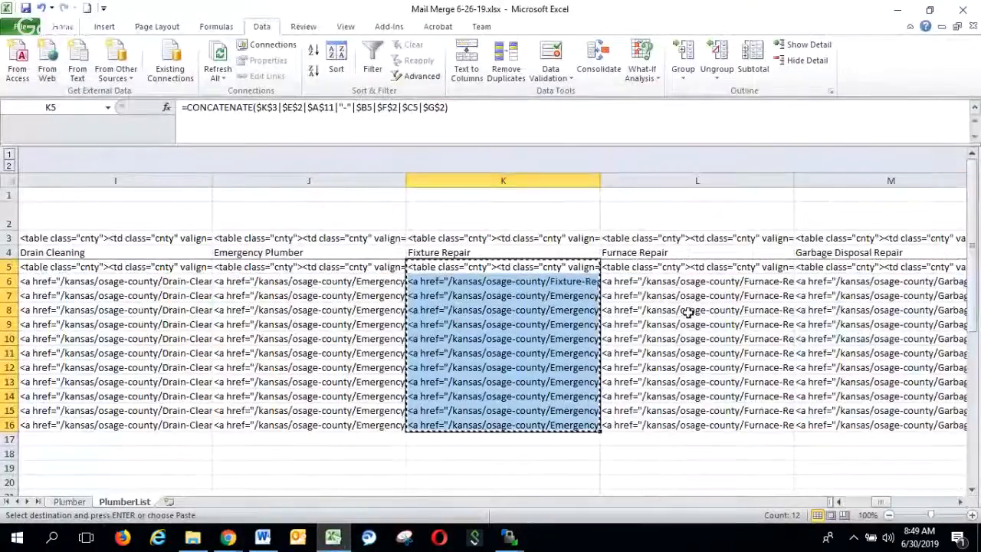
left_click(649, 267)
left_click(654, 423, "shift")
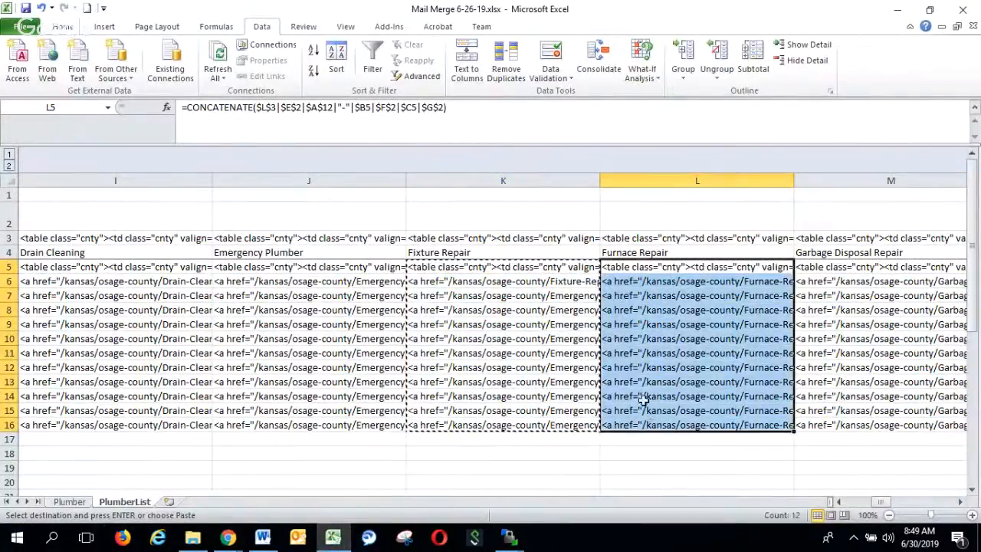
key("ctrl+c")
mouse_move(228, 541)
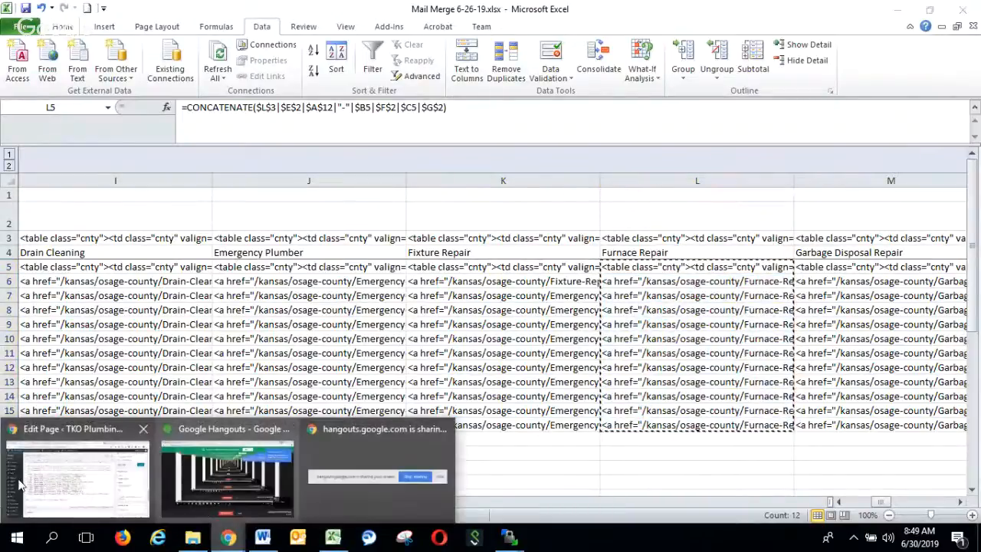
left_click(35, 452)
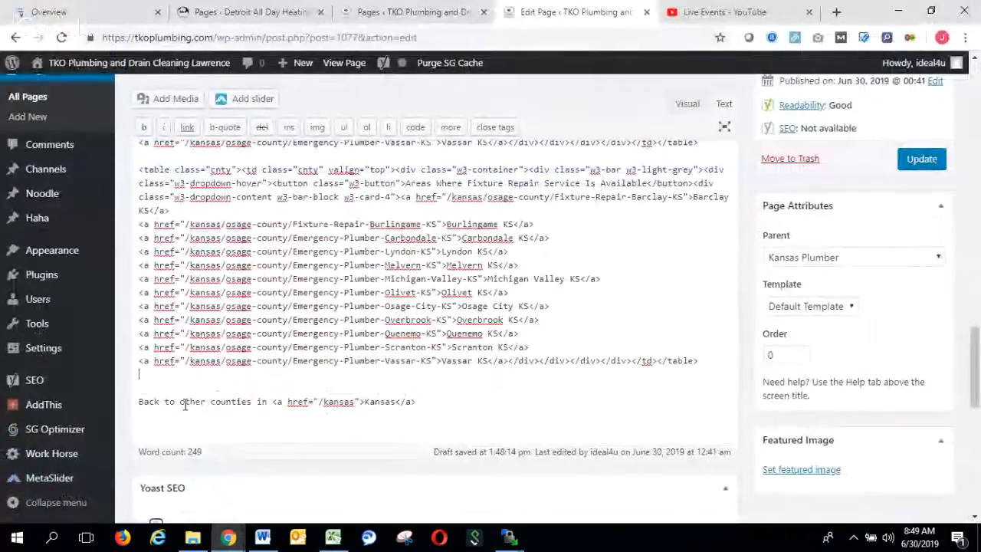
key("Return")
key("ctrl+v")
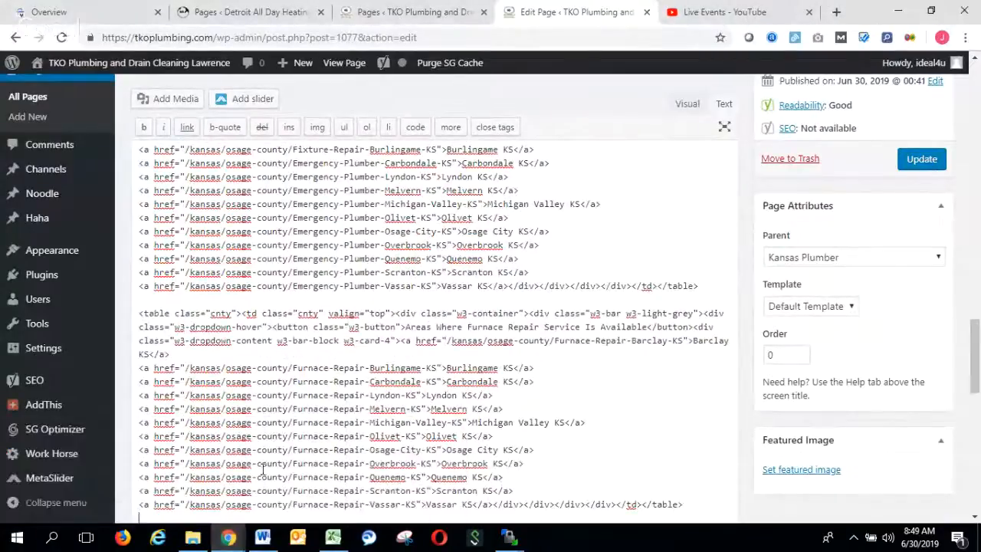
- Copy the Garbage Disposal Repair list in M5:M16 from the Excel sheet and paste it below the Furnace Repair list in Chrome
left_click(328, 543)
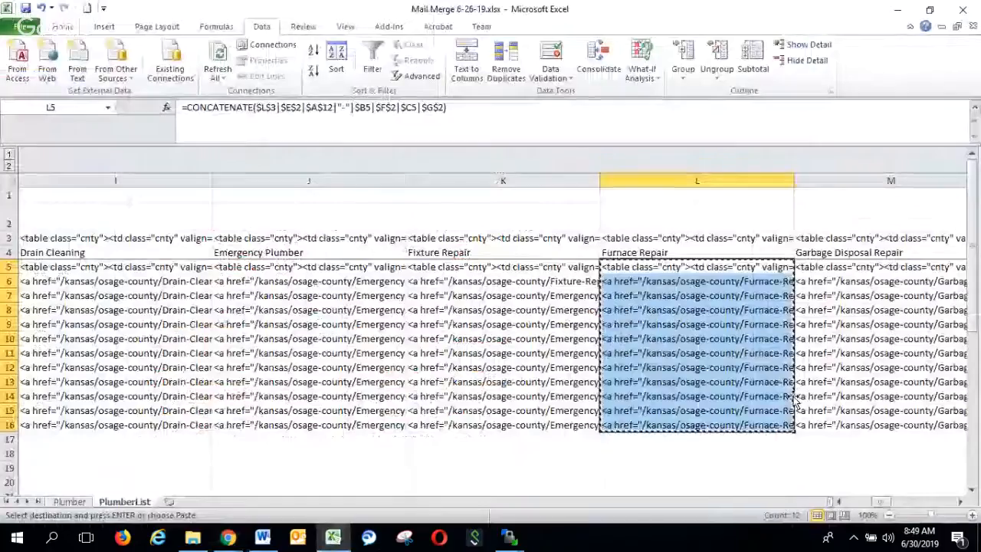
left_click(817, 267)
left_click_drag(822, 424, 824, 427)
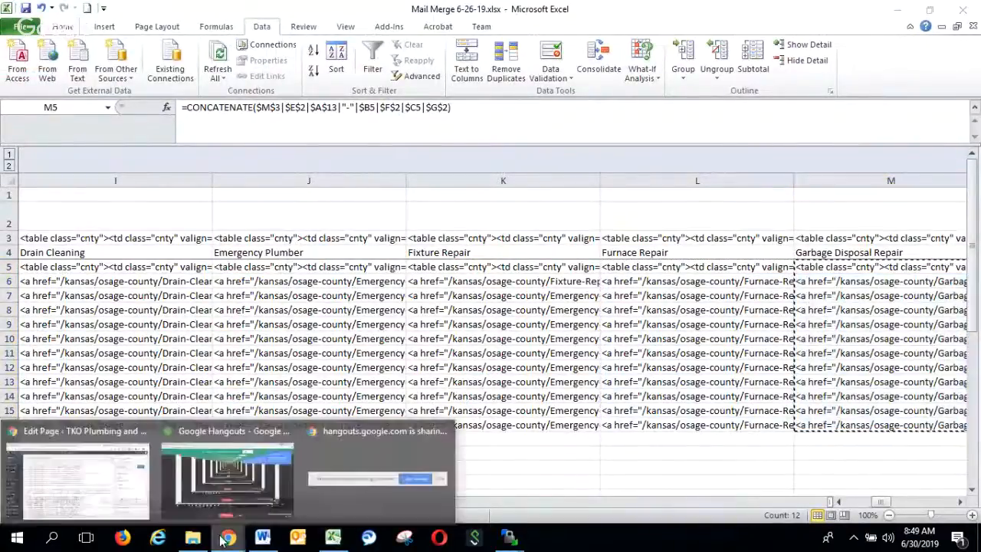
left_click(92, 494)
scroll(417, 435, "down", 1)
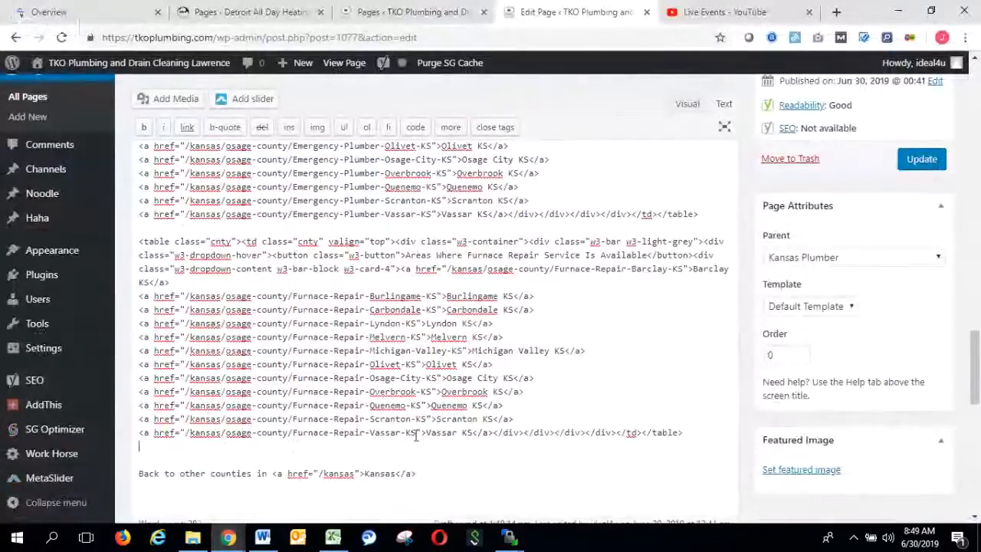
left_click(293, 446)
key("Return")
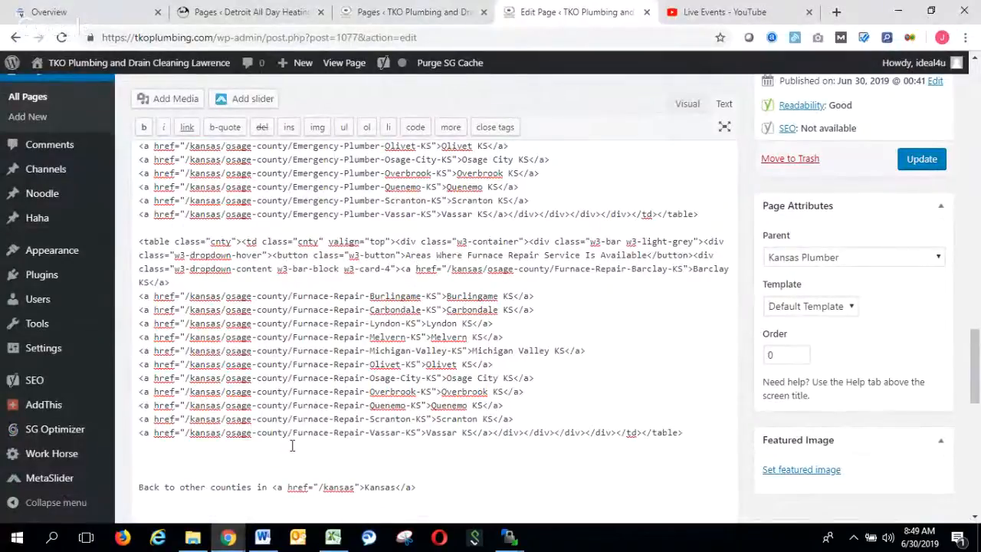
key("ctrl+v")
key("Return")
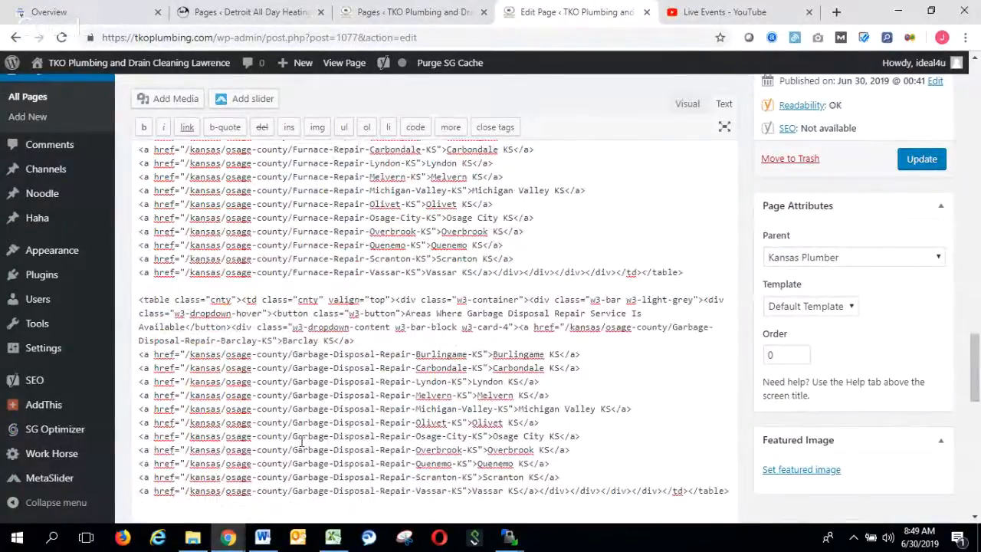
- Copy the Gas Line Installation list in N5:N16 from the Excel sheet and paste it below the Garbage Disposal Repair list in Chrome
left_click(328, 538)
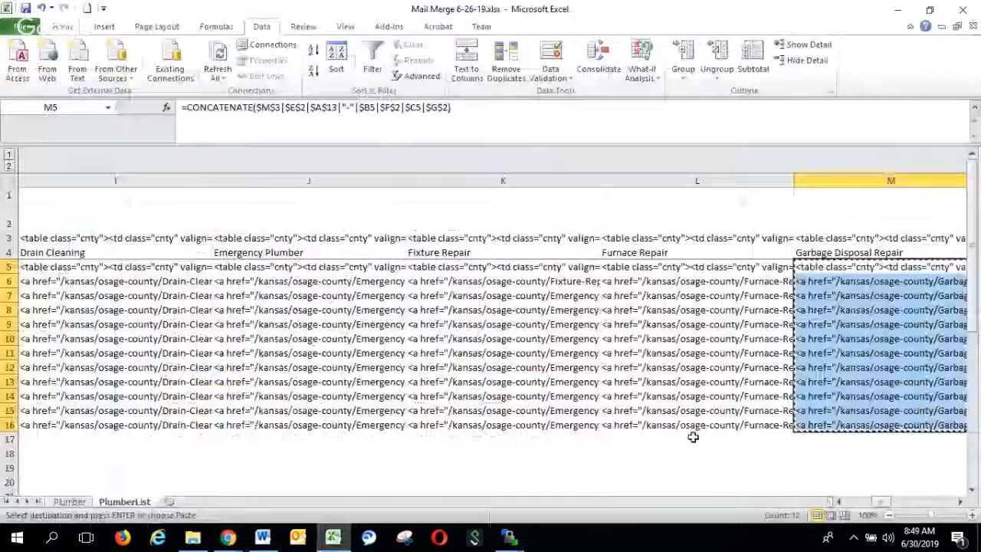
left_click(959, 501)
left_click(960, 501)
left_click(646, 265)
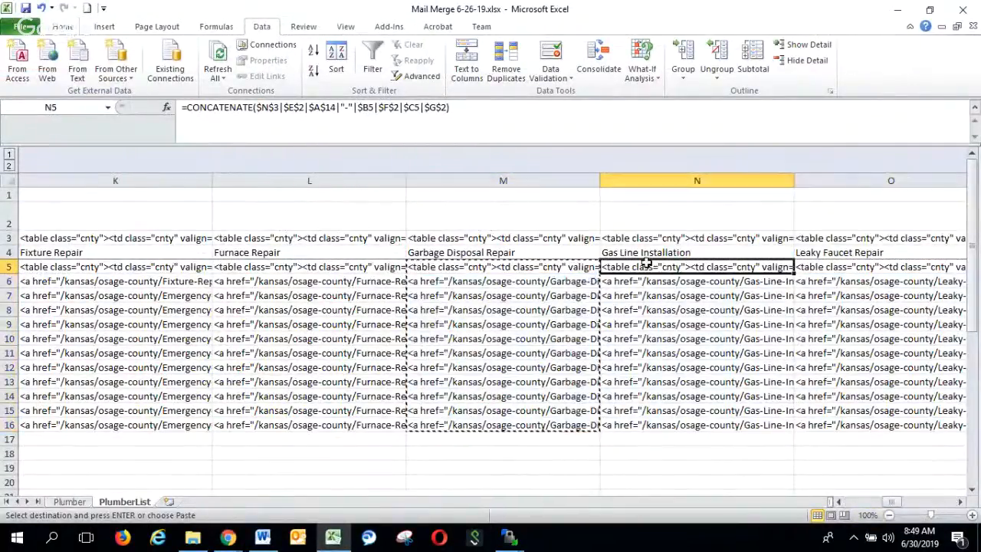
left_click(652, 428, "shift")
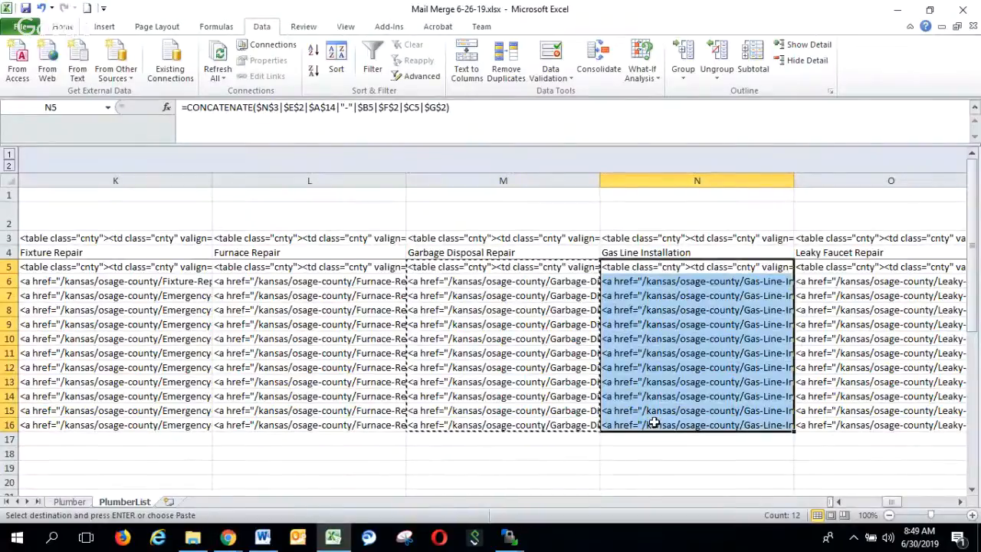
key("ctrl+c")
mouse_move(228, 534)
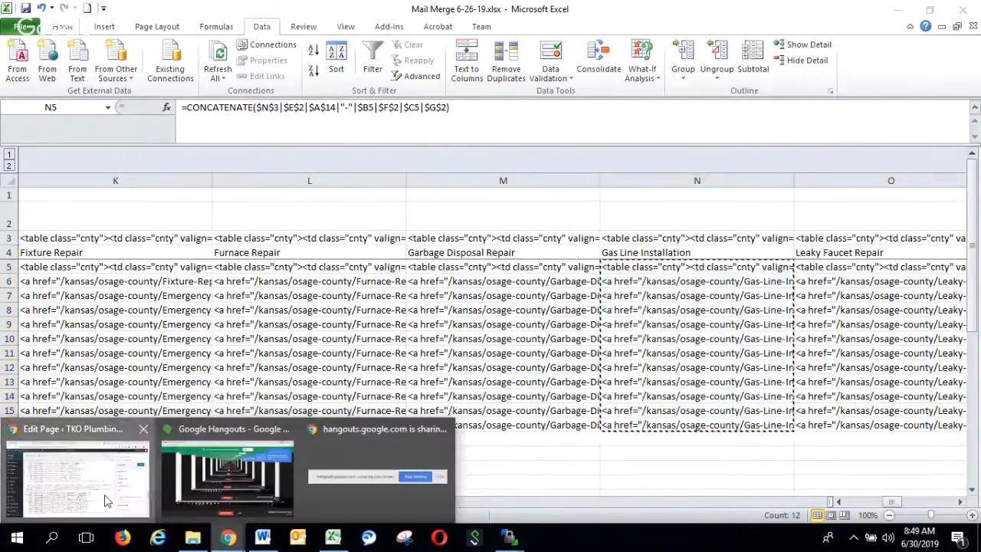
left_click(80, 495)
key("ctrl+v")
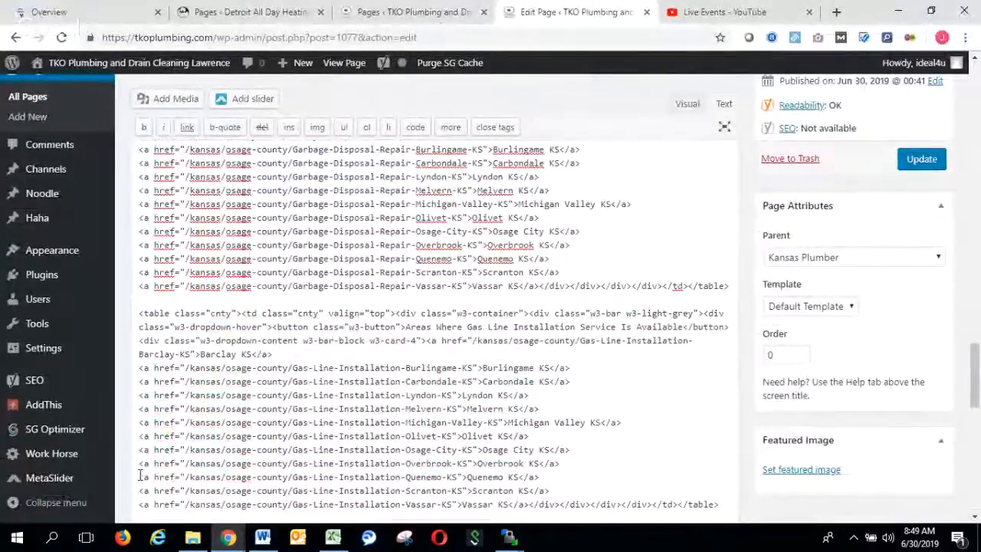
- Copy the Leaky Faucet Repair list in O5:O16 from the Excel sheet and paste it below the Gas Line Installation list in Chrome
left_click(341, 540)
left_click(854, 266)
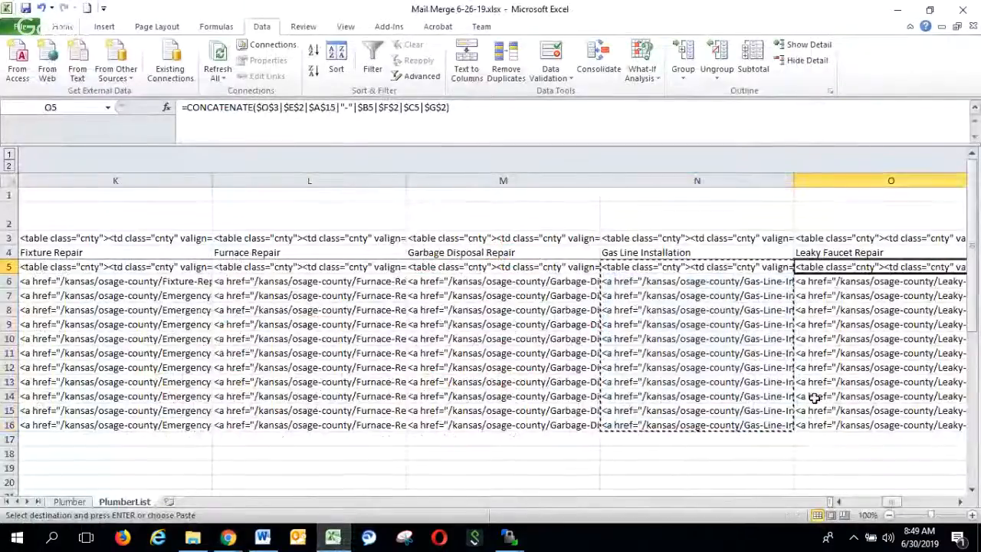
left_click(839, 425, "shift")
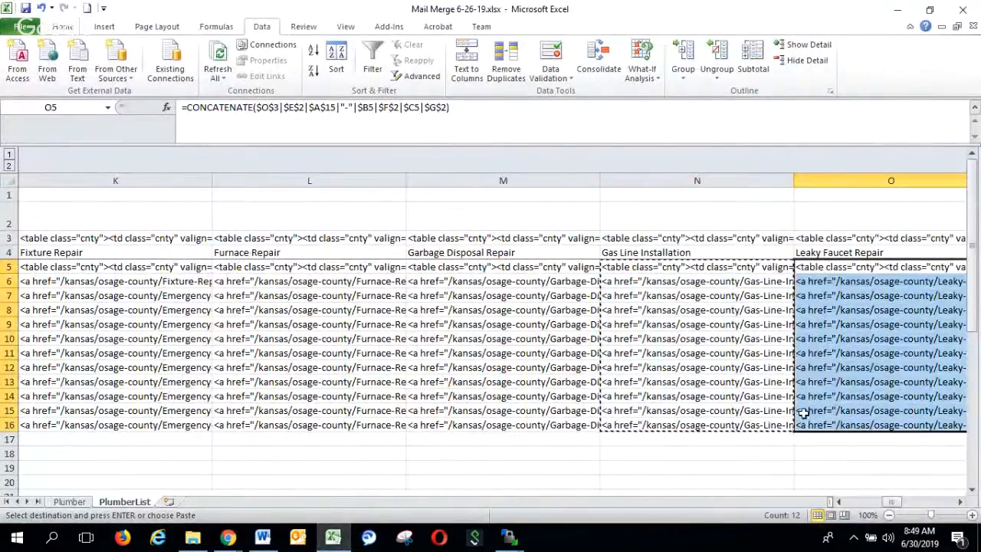
key("ctrl+c")
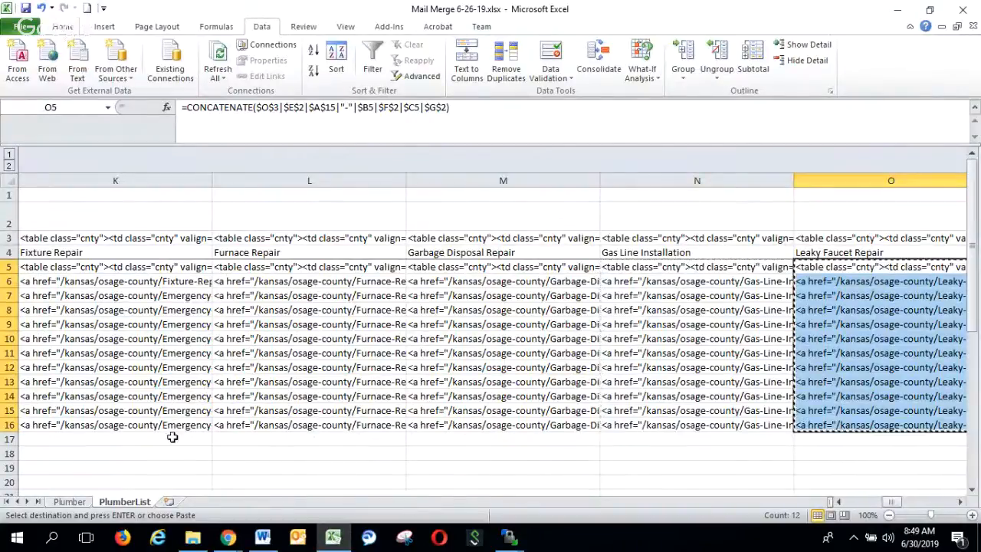
left_click(227, 539)
left_click(80, 496)
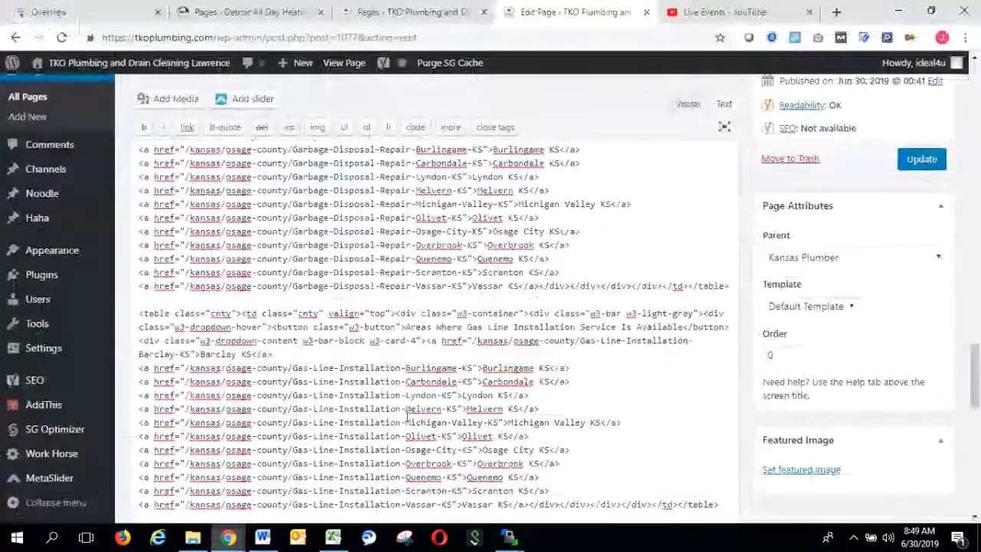
scroll(567, 434, "down", 1)
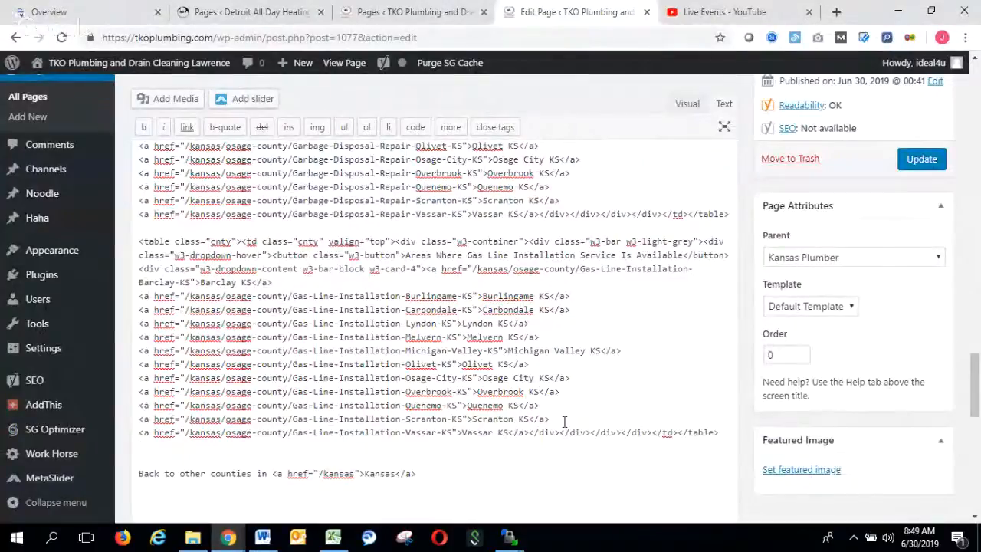
key("ctrl+v")
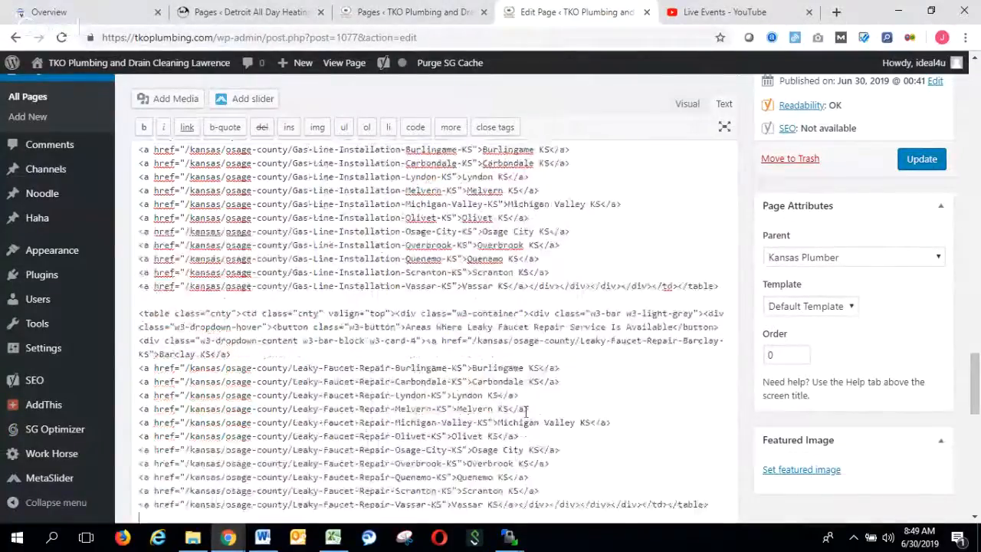
- Copy the Pipe Replacement list in P5:P16 from the Excel sheet and paste it below the Leaky Faucet Repair list in Chrome
left_click(331, 541)
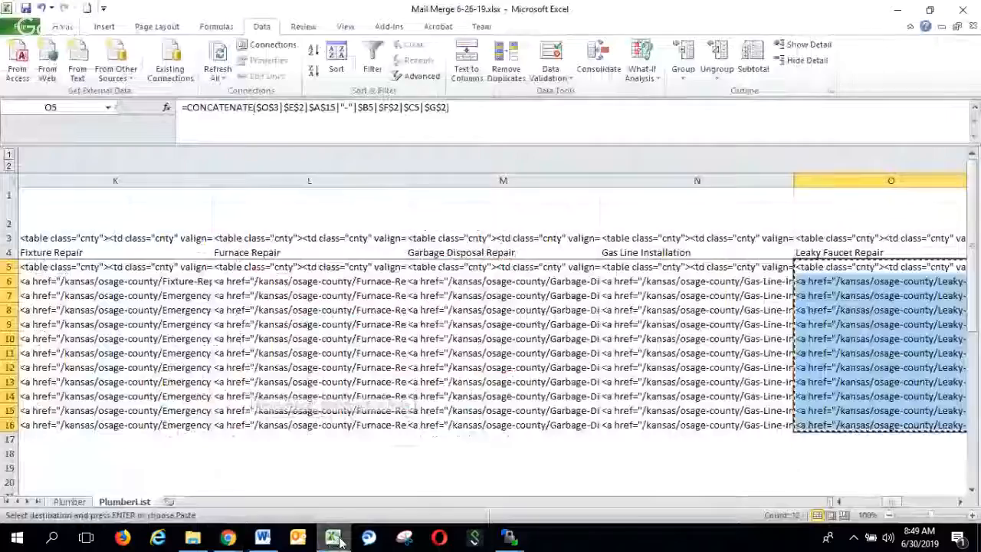
left_click(961, 502)
left_click(961, 503)
left_click(961, 502)
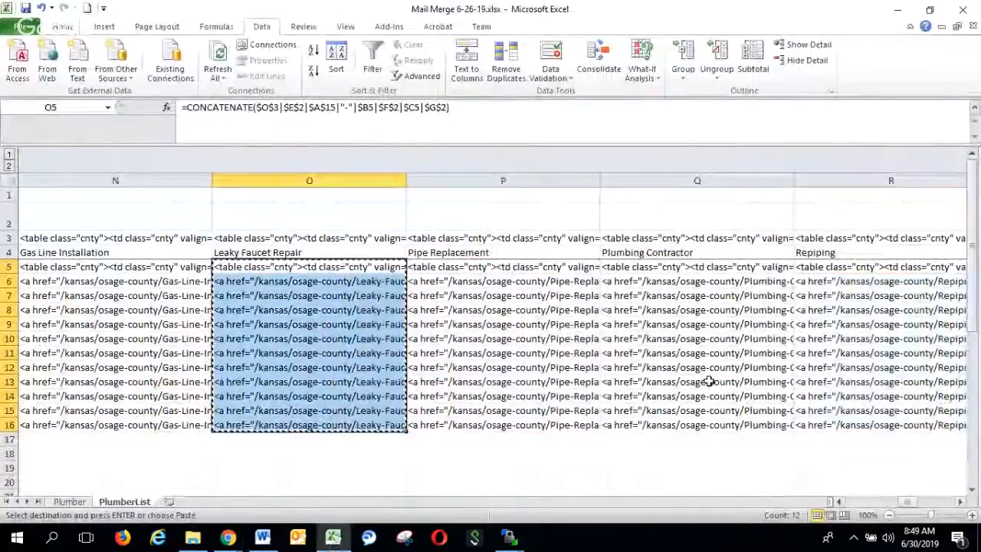
left_click(464, 267)
left_click(469, 423, "shift")
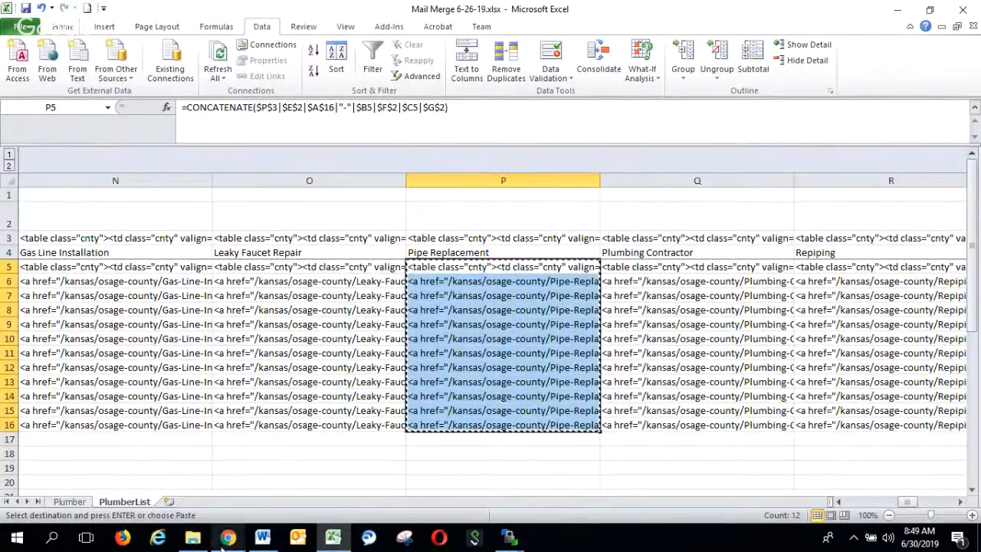
left_click(201, 479)
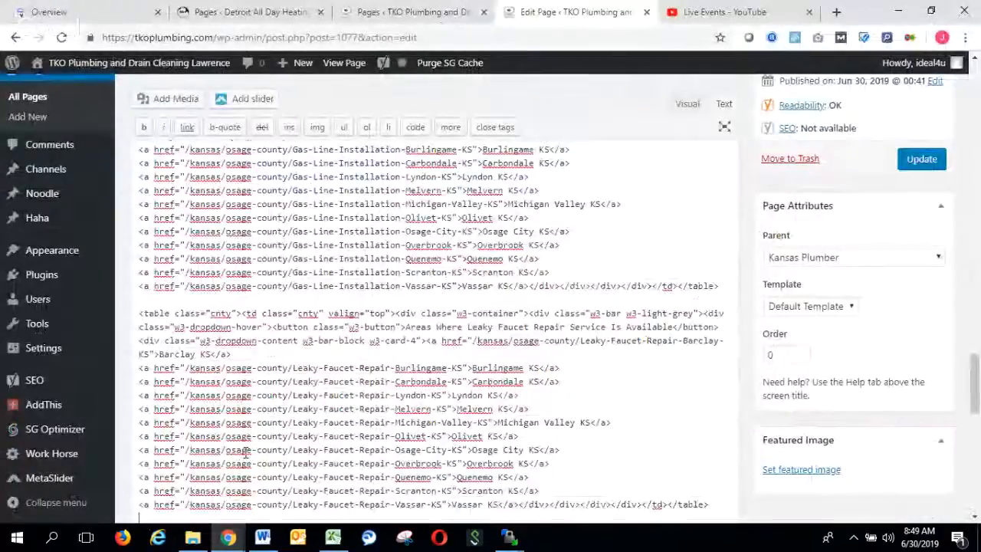
key("Return")
key("ctrl+v")
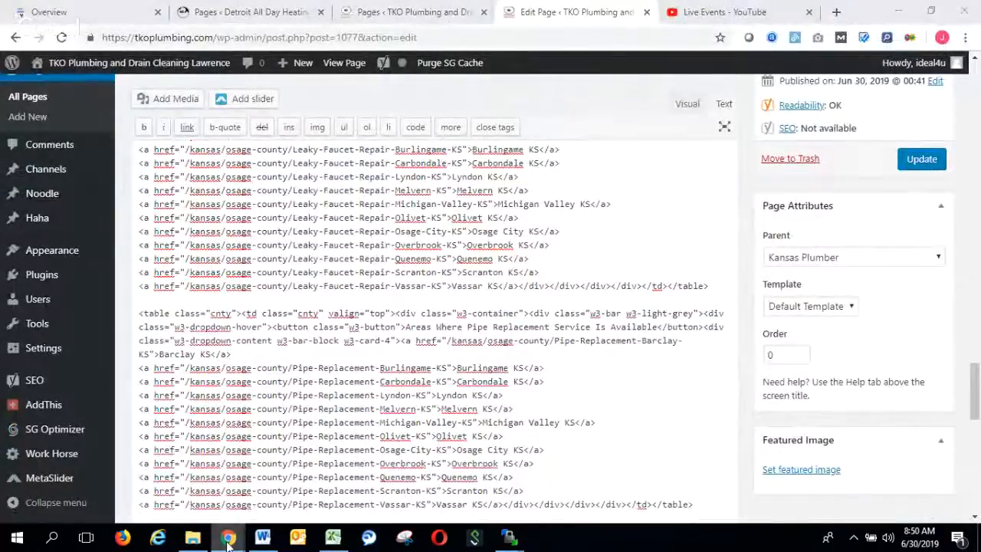
mouse_move(228, 537)
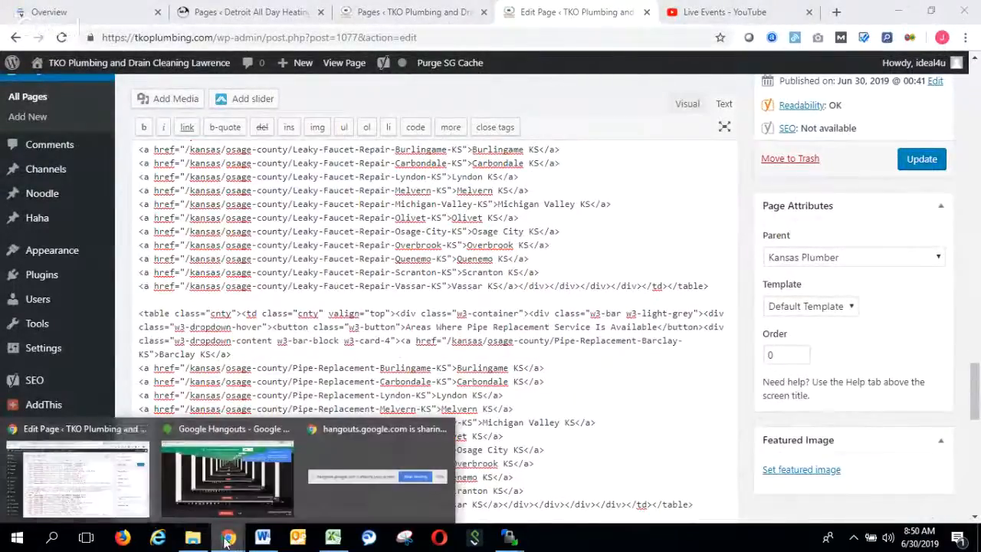
left_click(79, 479)
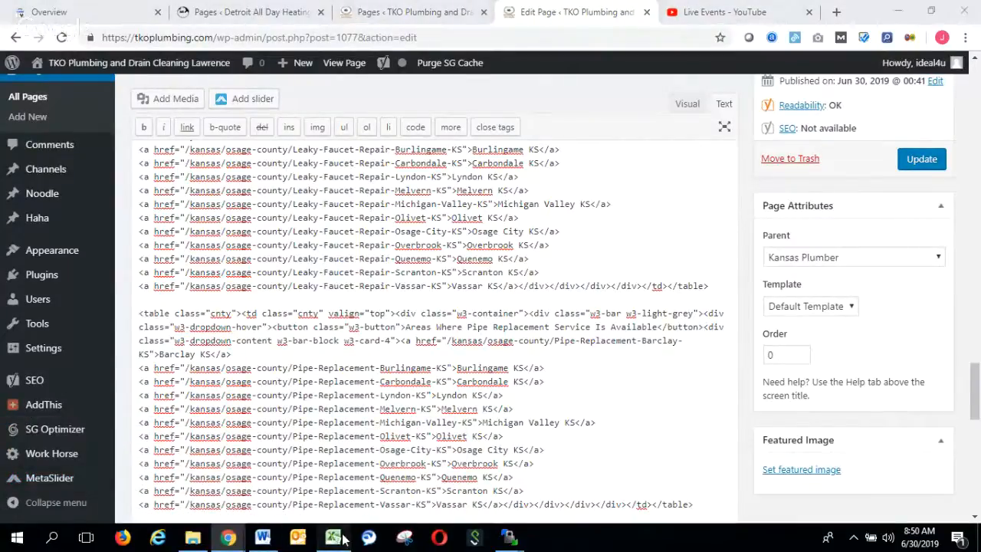
- Copy the Plumbing Contractor list in Q5:Q16 from the Excel sheet and paste it below the Pipe Replacement list in Chrome
left_click(334, 538)
left_click(644, 267)
left_click(642, 424, "shift")
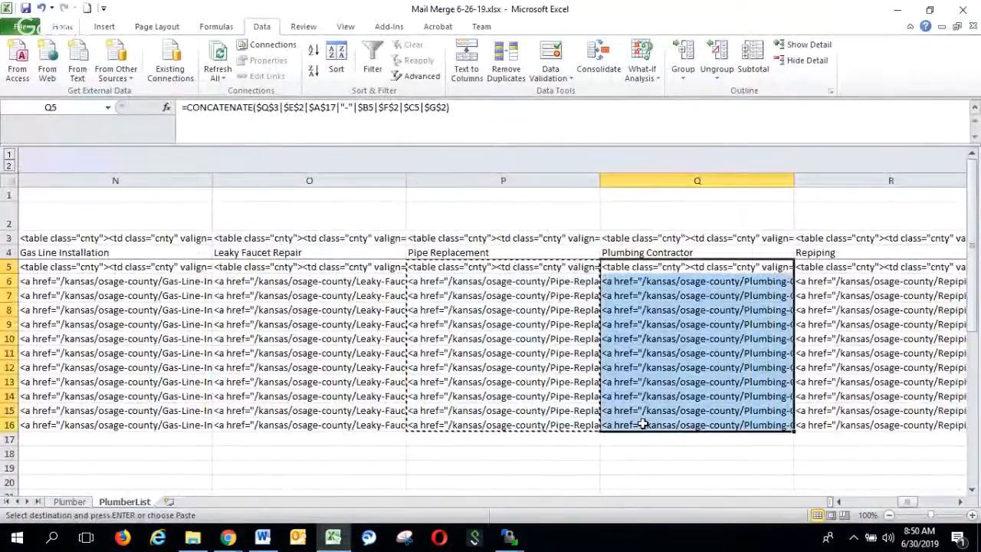
key("ctrl+c")
left_click(227, 538)
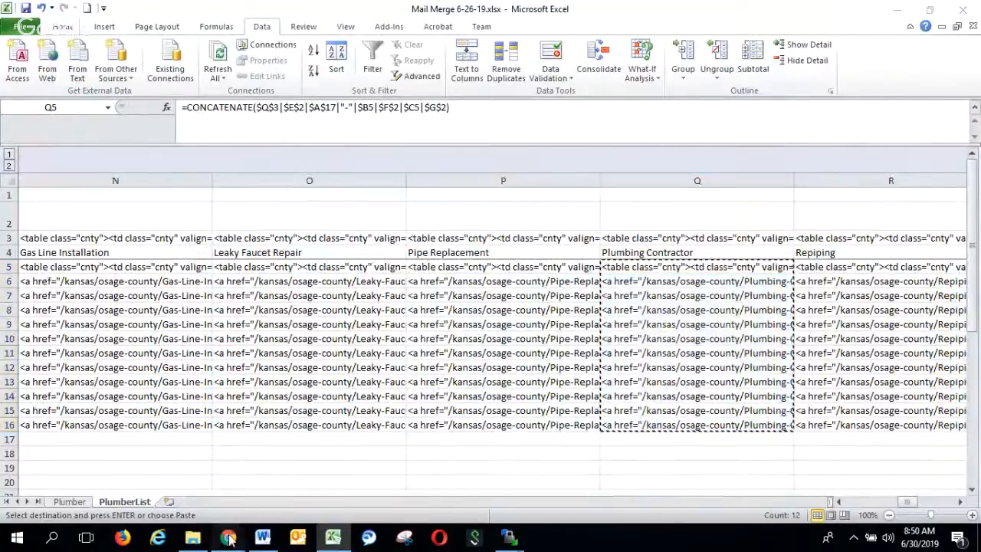
left_click(109, 505)
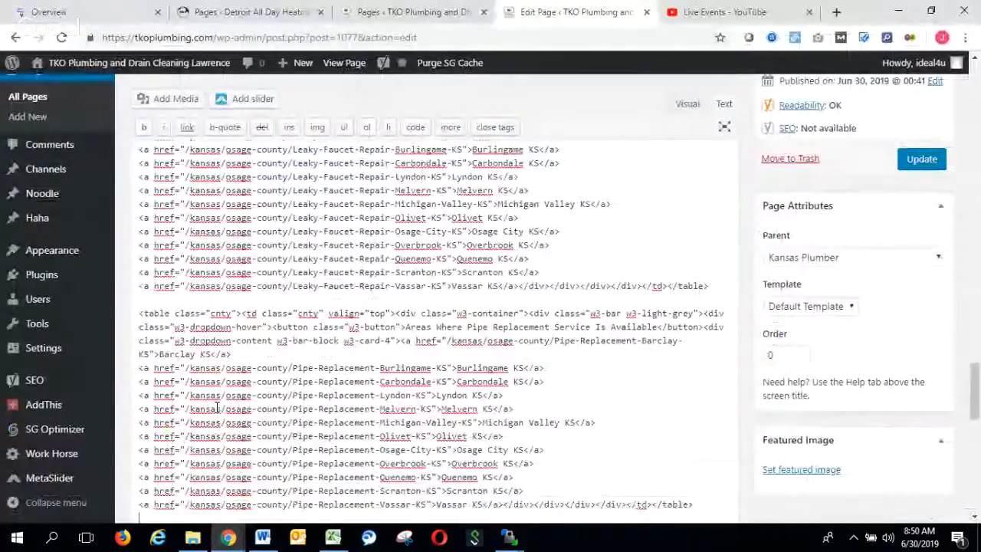
key("ctrl+v")
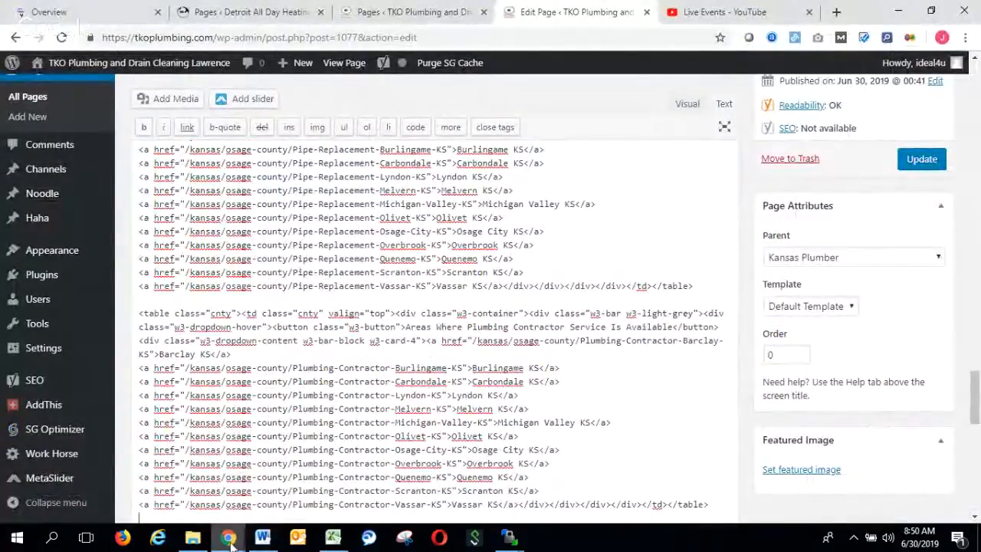
left_click(121, 491)
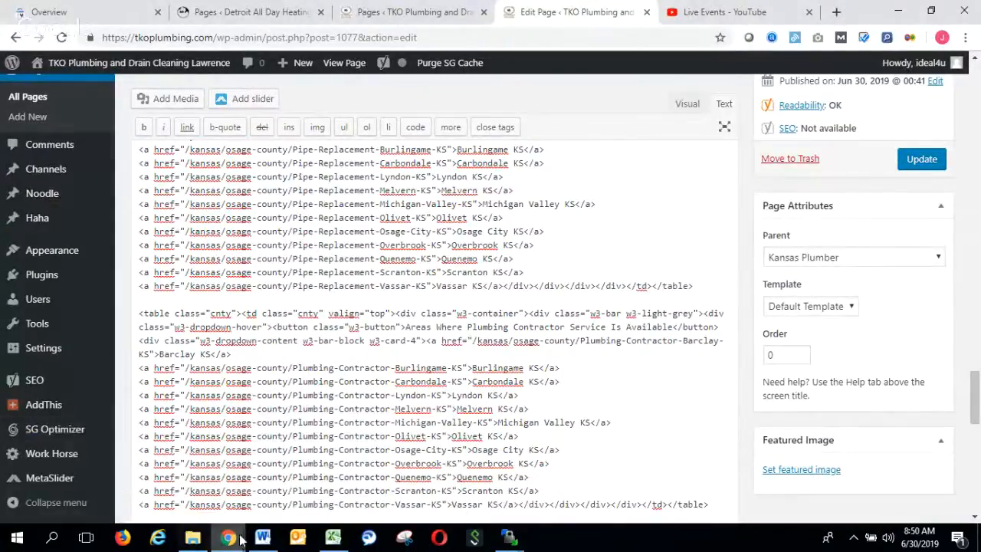
- Copy the Repiping list in R5:R16 from the Excel sheet and paste it below the Plumbing Contractor list in Chrome
left_click(333, 537)
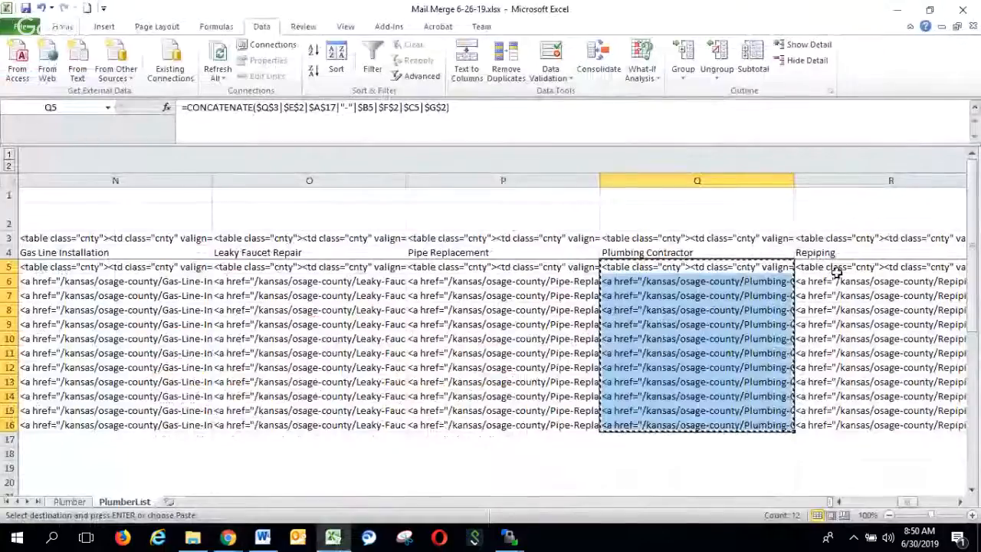
left_click_drag(836, 272, 853, 419)
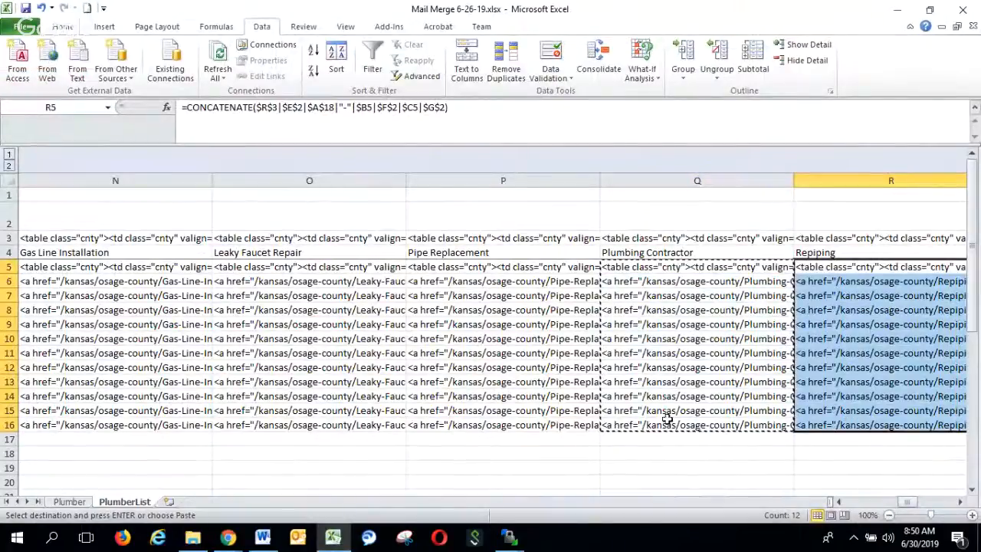
left_click(228, 536)
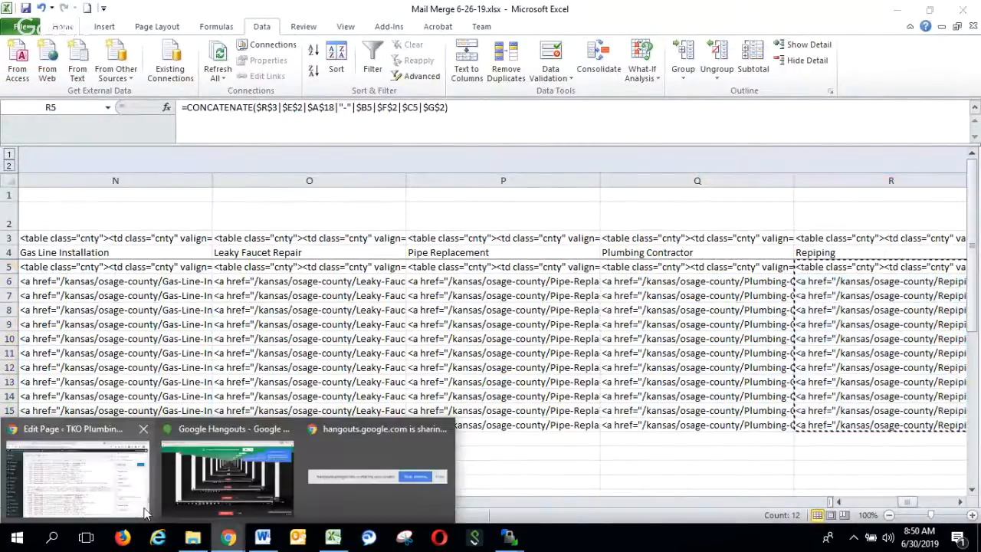
left_click(120, 483)
key("Return")
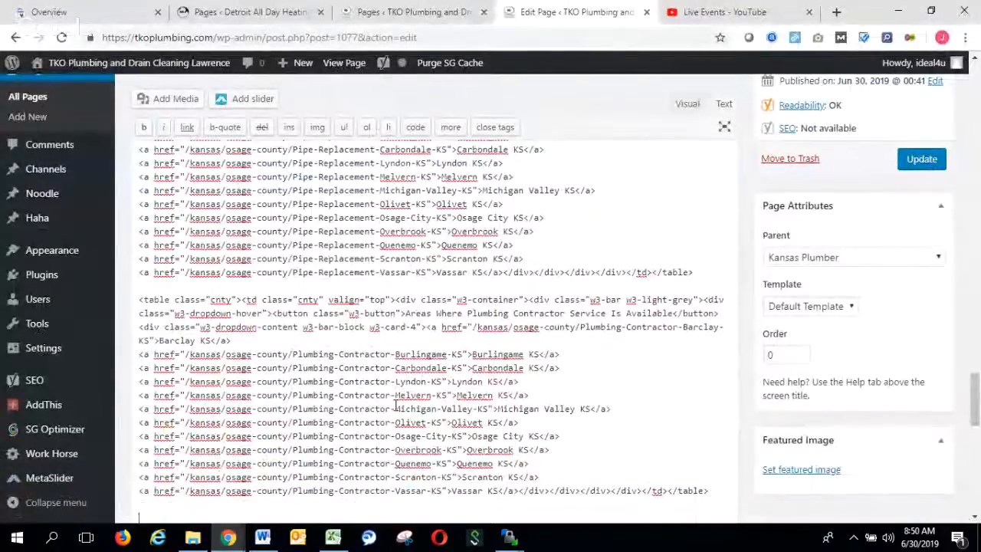
key("ctrl+v")
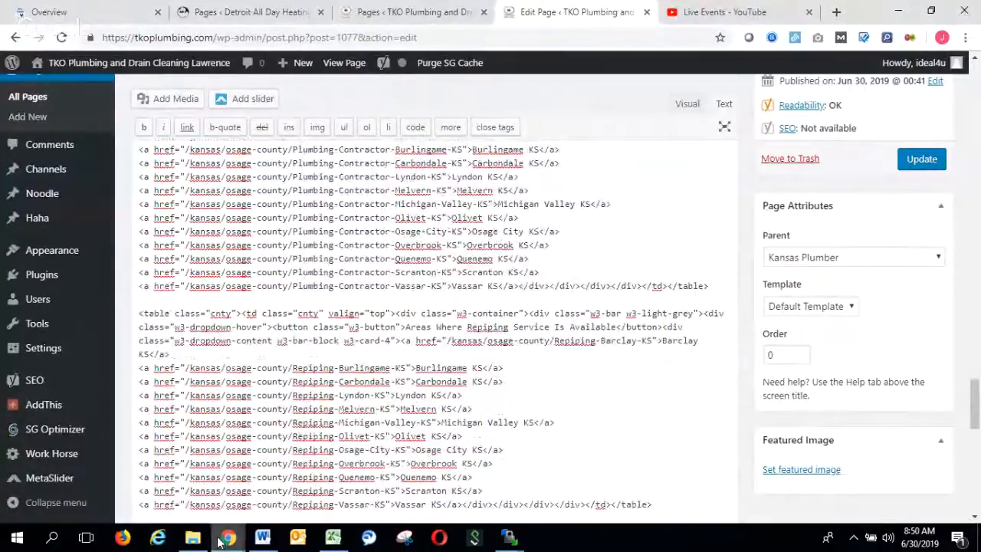
mouse_move(136, 478)
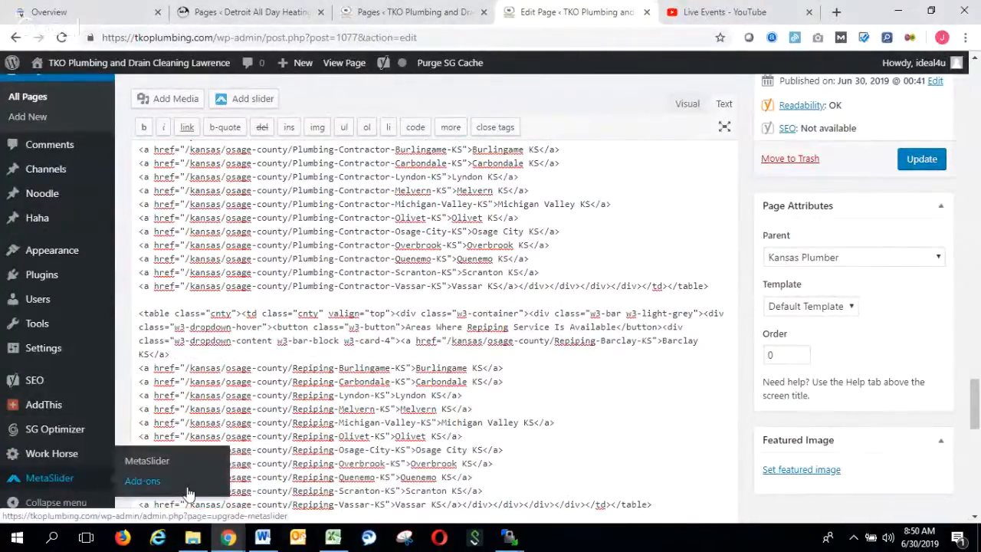
- Copy the Residential Plumber list in S5:S16 from the Excel sheet and paste it below the Repiping list in Chrome
left_click(334, 537)
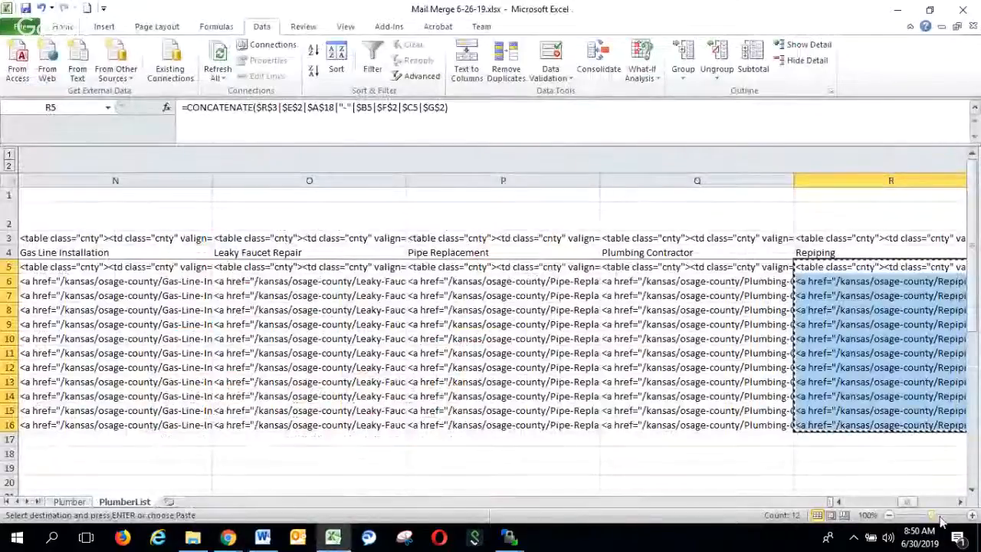
left_click(961, 502)
left_click(961, 502)
left_click(961, 502)
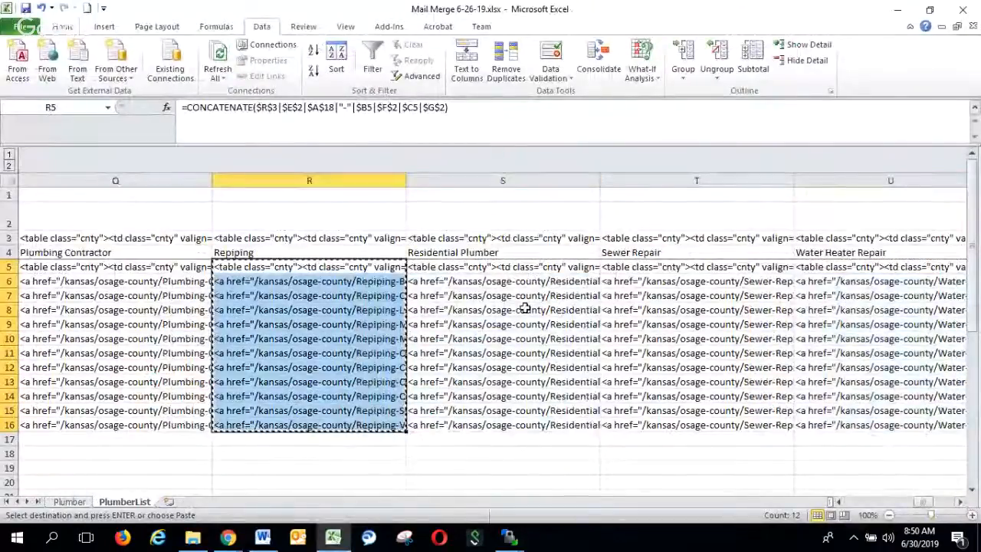
left_click(465, 268)
left_click(460, 425, "shift")
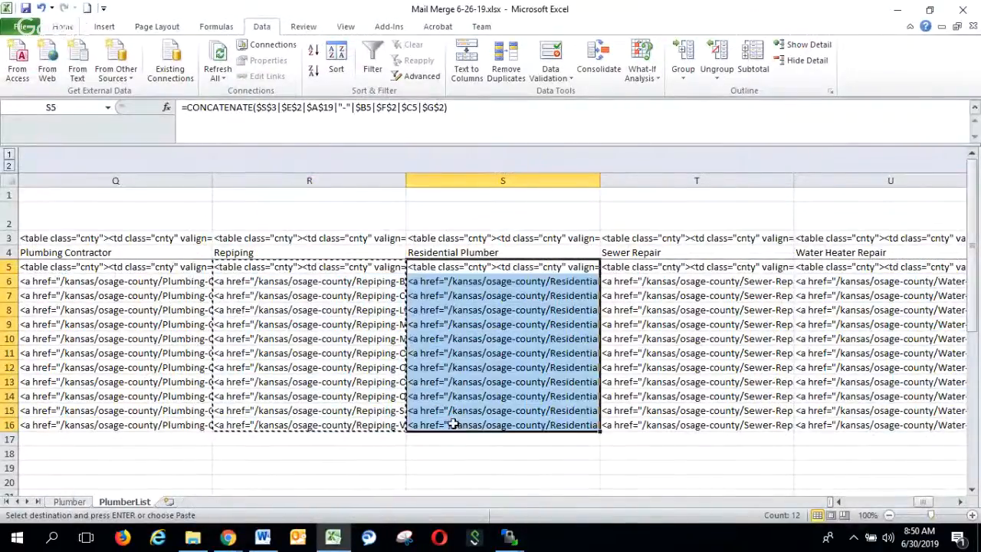
key("ctrl+c")
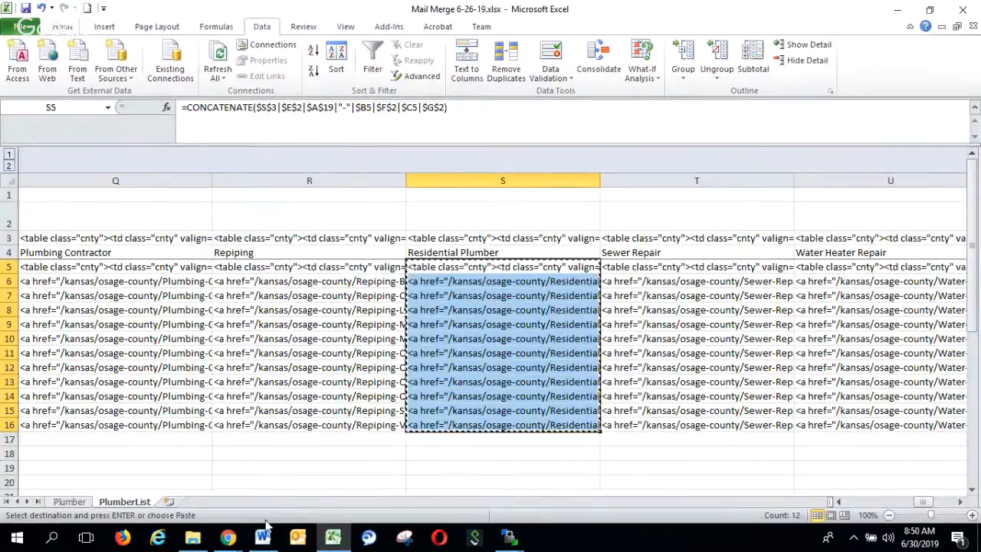
left_click(229, 540)
left_click(146, 490)
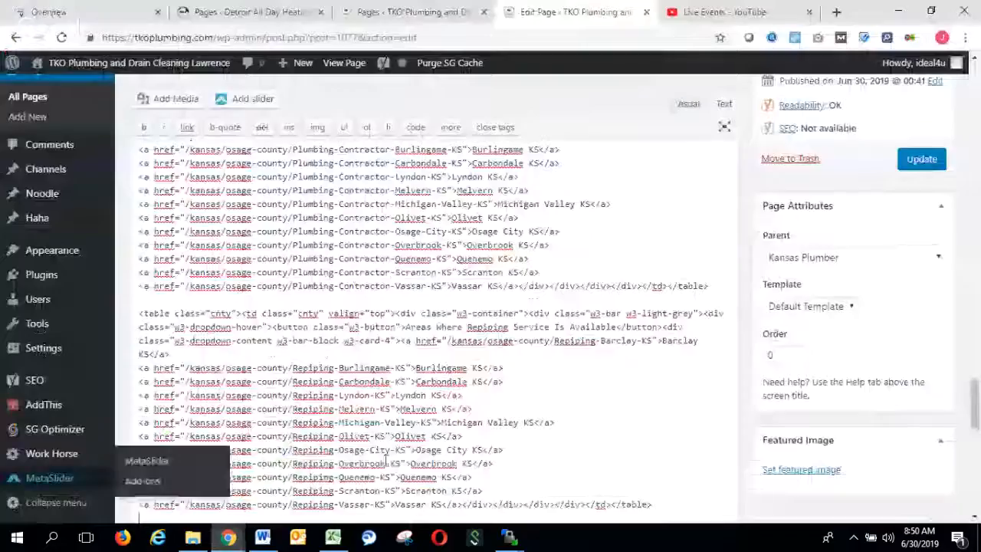
key("Return")
key("ctrl+v")
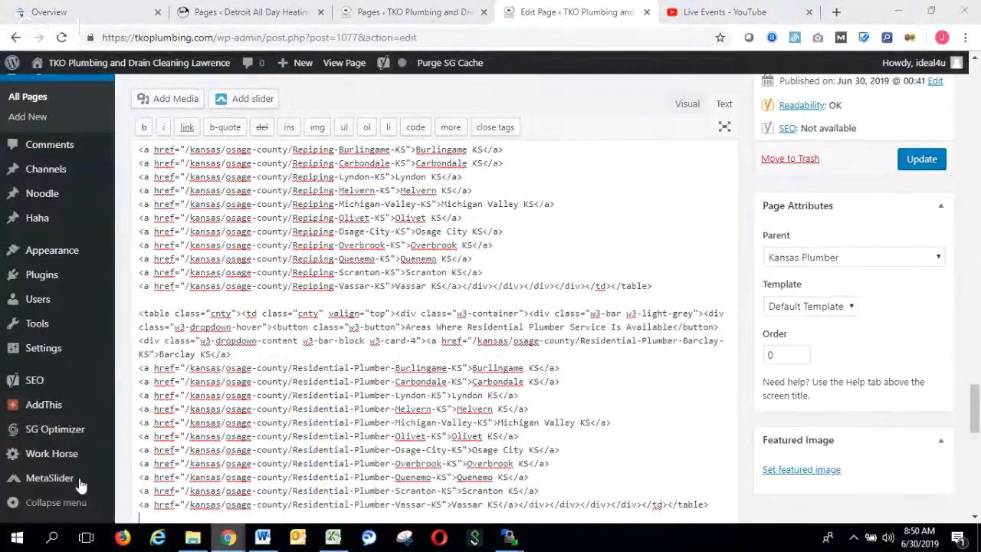
- Copy the Sewer Repair list in T5:T16 from the Excel sheet and paste it below the Residential Plumber list in Chrome
left_click(341, 539)
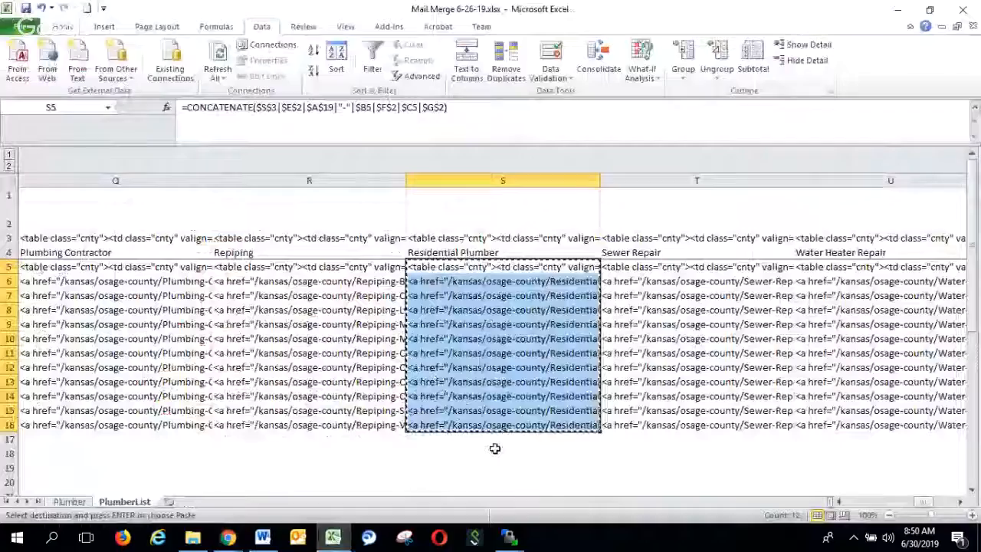
left_click(657, 267)
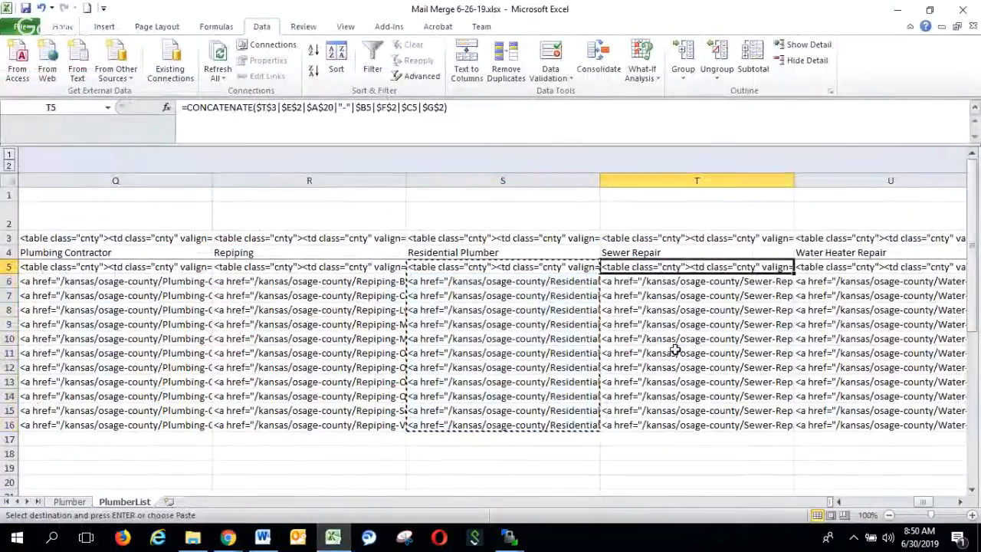
left_click(666, 423, "shift")
key("ctrl+c")
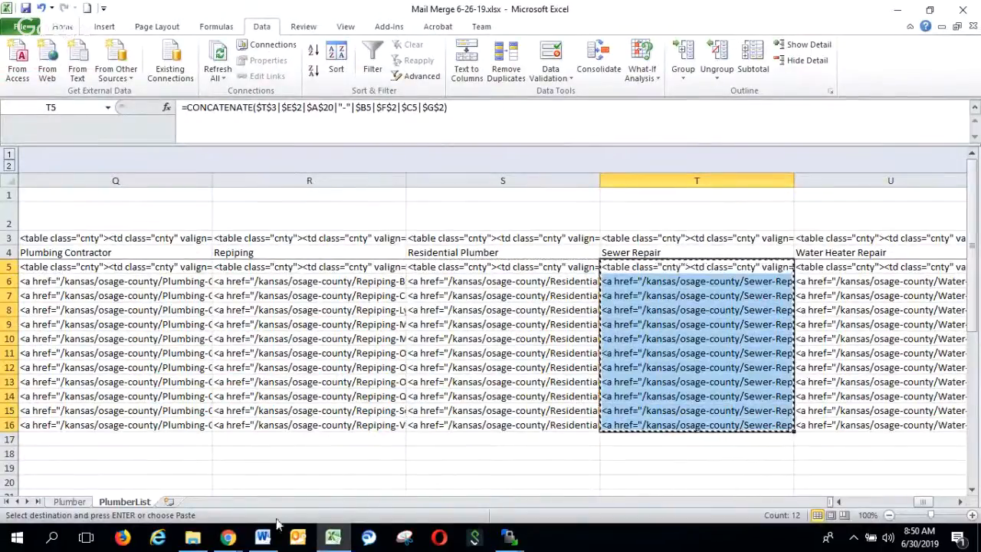
mouse_move(227, 541)
left_click(86, 491)
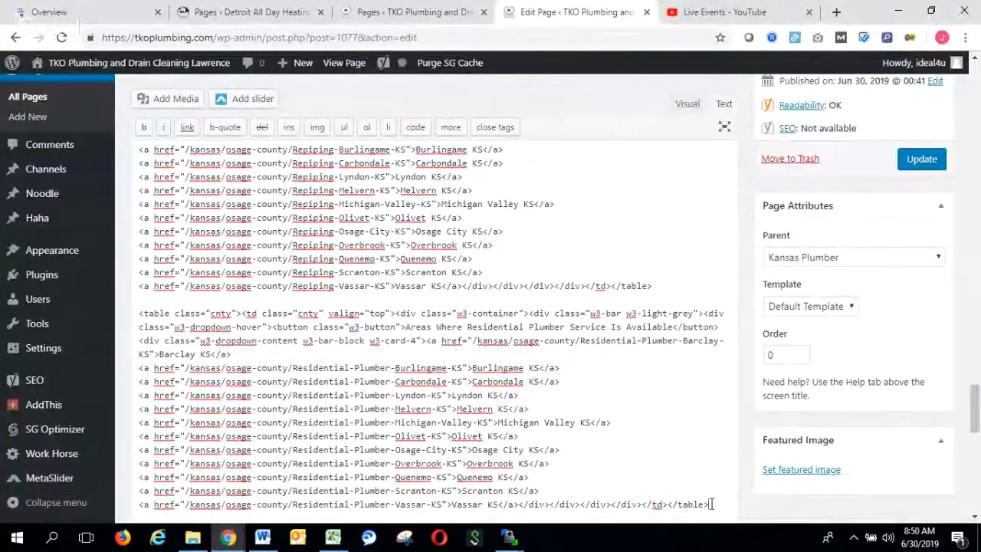
key("Return")
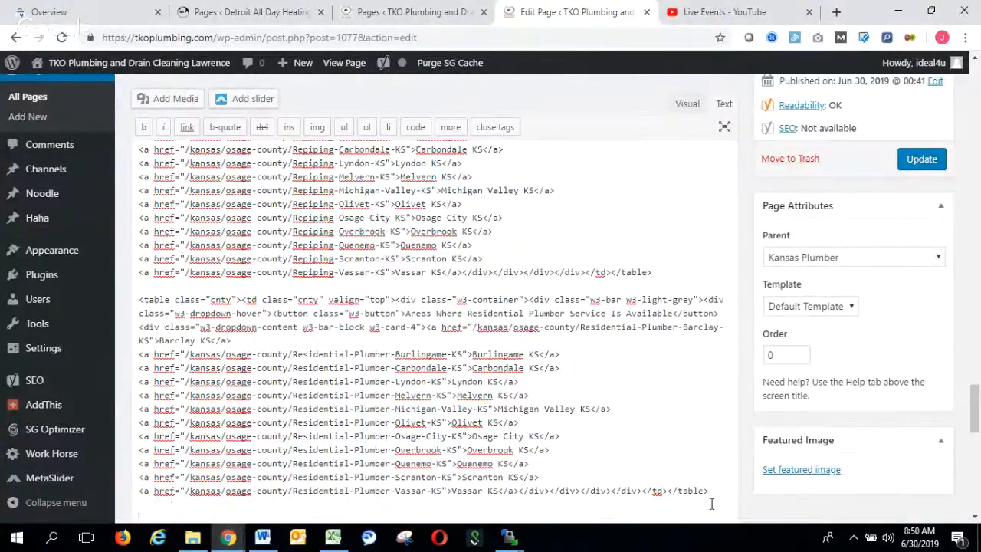
key("ctrl+v")
left_click(228, 539)
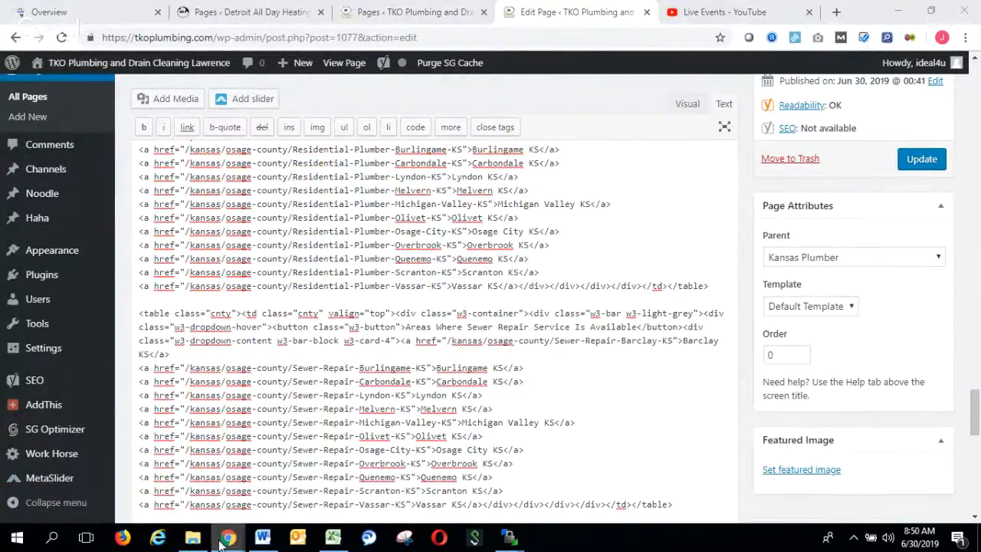
left_click(91, 485)
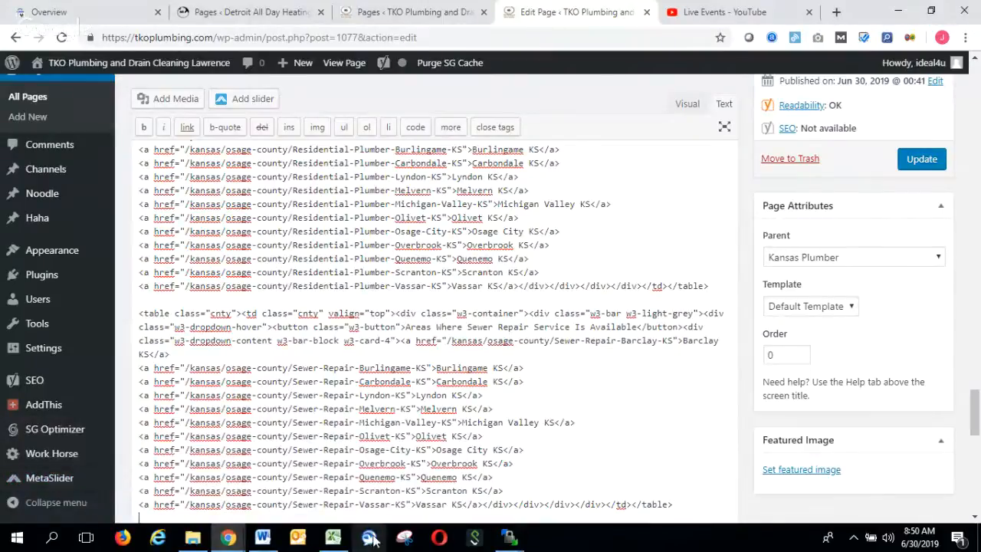
- Copy the Water Heater Repair list in U5:U16 from the Excel sheet and paste it below the Sewer Repair list in Chrome
left_click(334, 539)
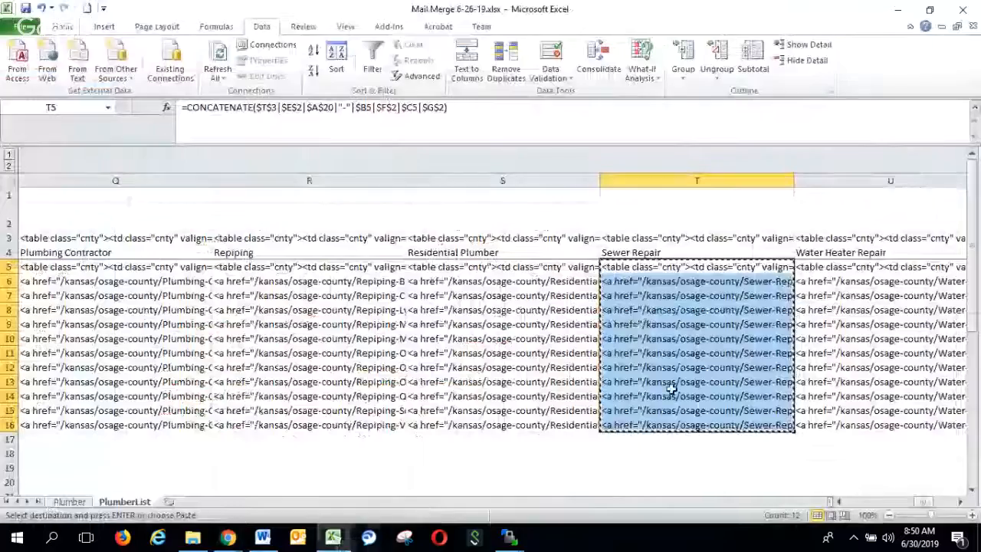
left_click(828, 267)
left_click_drag(851, 431, 848, 426)
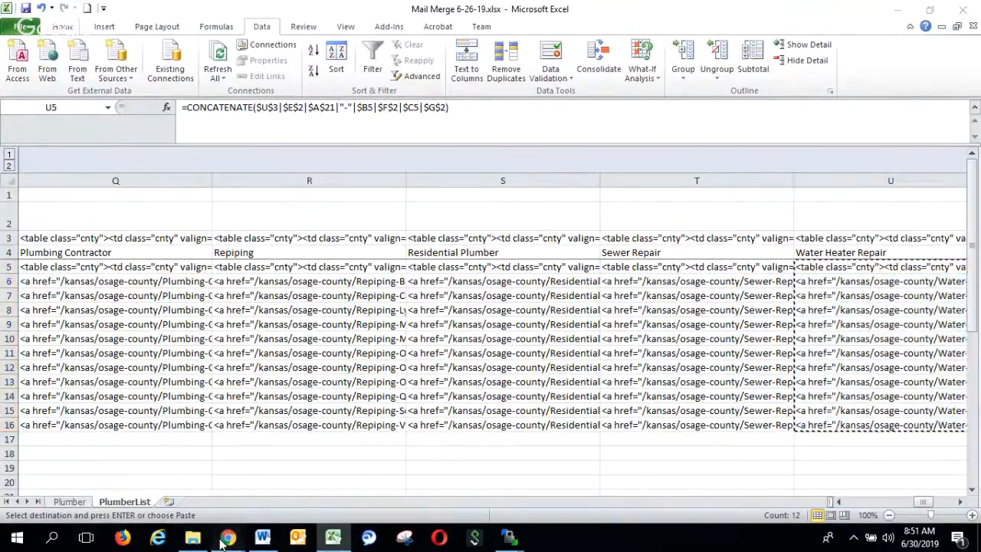
mouse_move(227, 539)
left_click(102, 498)
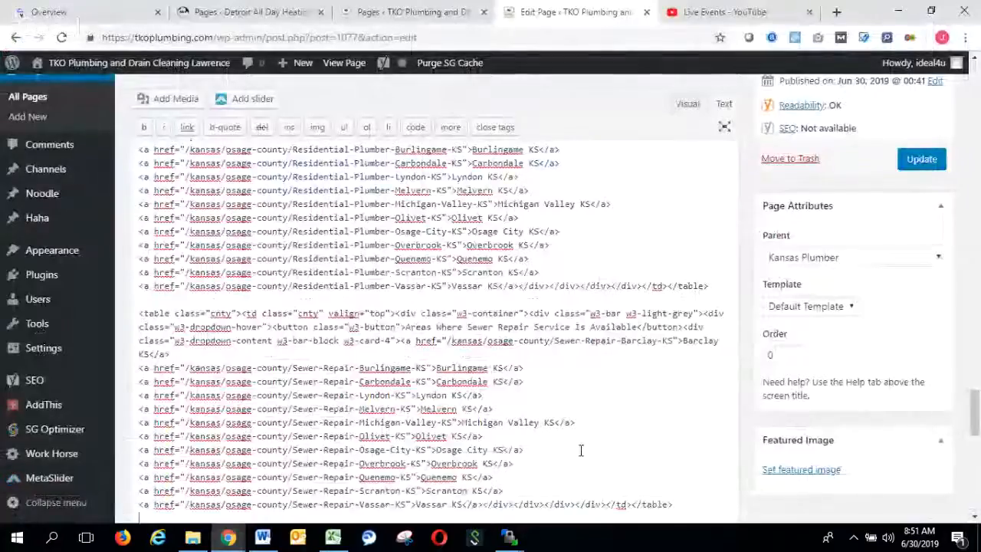
key("ctrl+v")
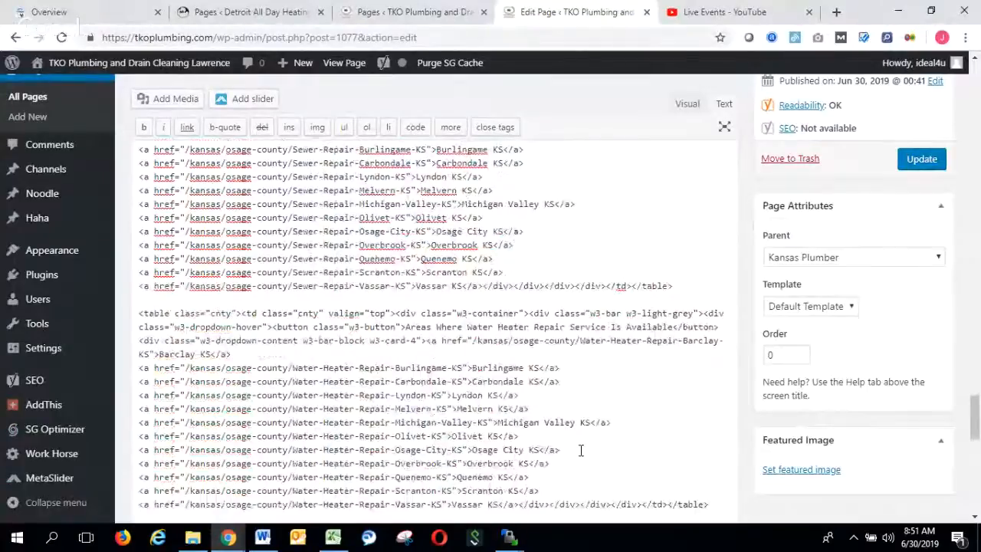
key("Return")
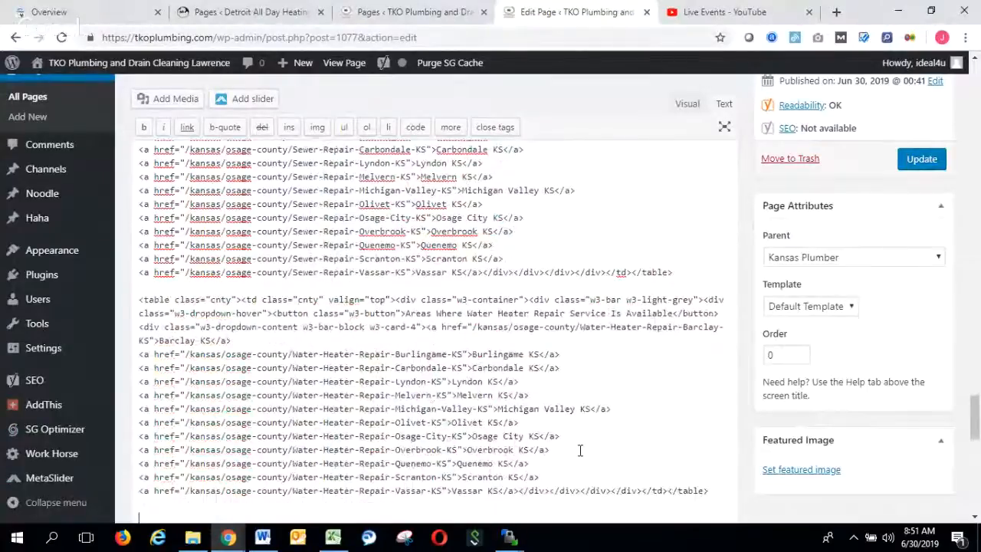
- Copy the Water Line Repair list in V5:V16 from the Excel sheet and paste it below the Water Heater Repair list in Chrome
left_click(335, 539)
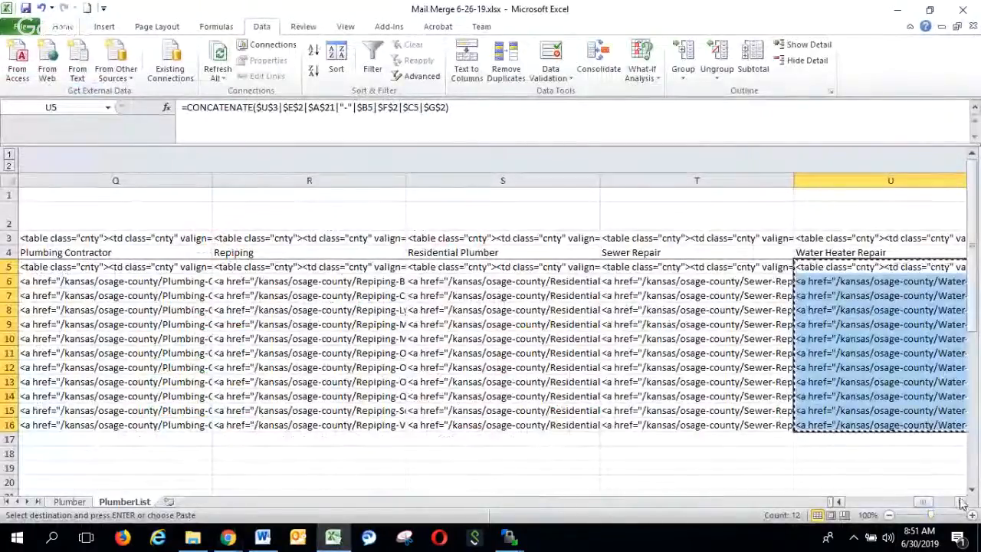
left_click(960, 503)
left_click(961, 502)
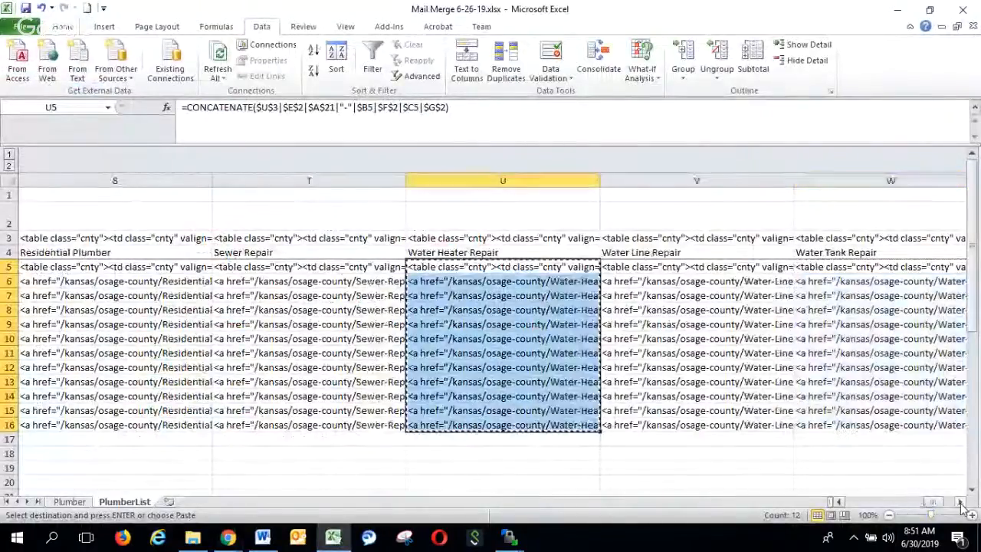
left_click(657, 268)
left_click(659, 425, "shift")
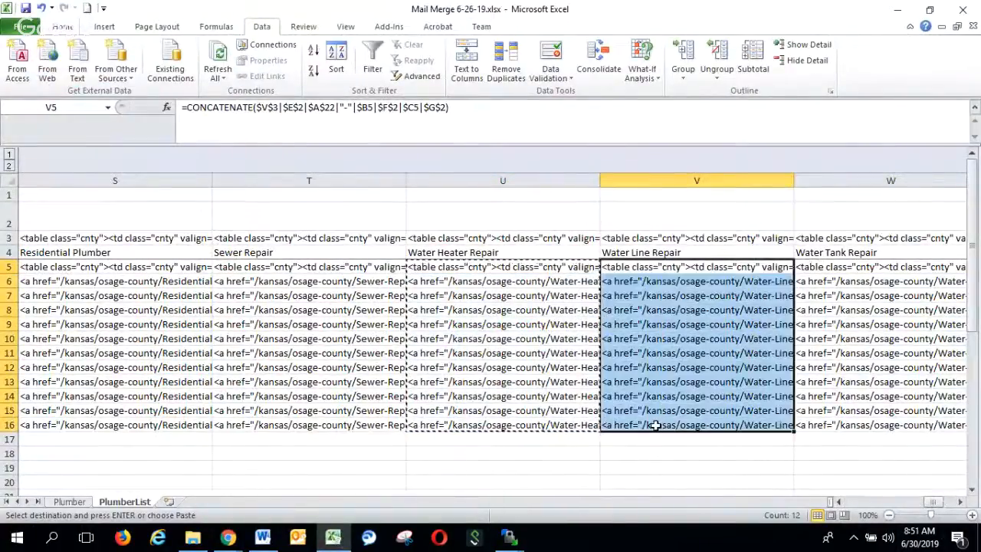
left_click(227, 536)
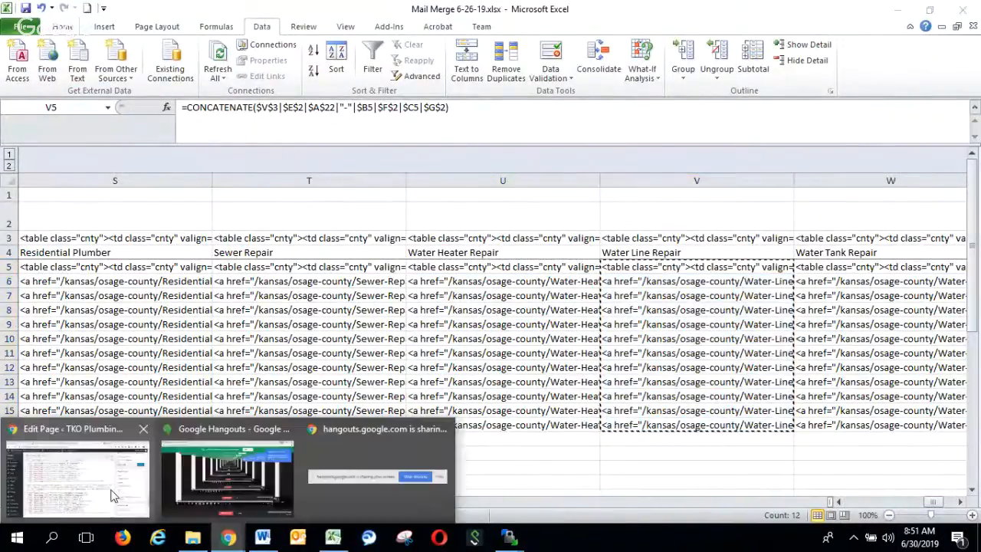
left_click(53, 499)
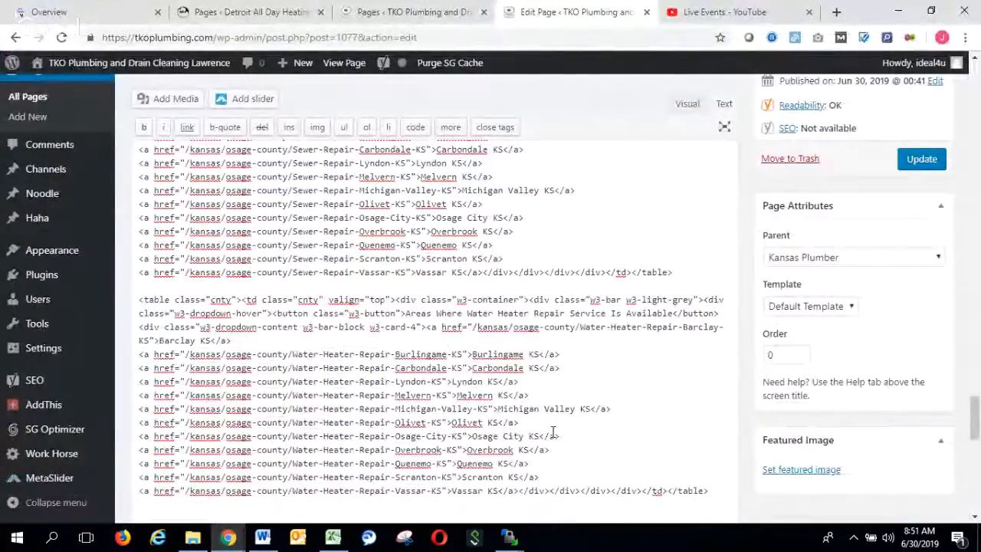
scroll(536, 425, "down", 3)
scroll(504, 409, "down", 1)
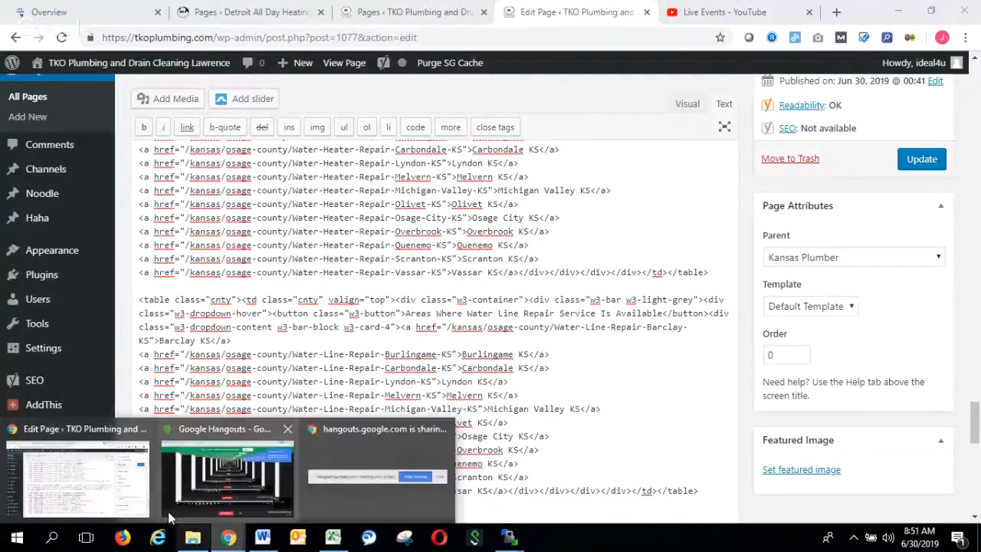
mouse_move(102, 479)
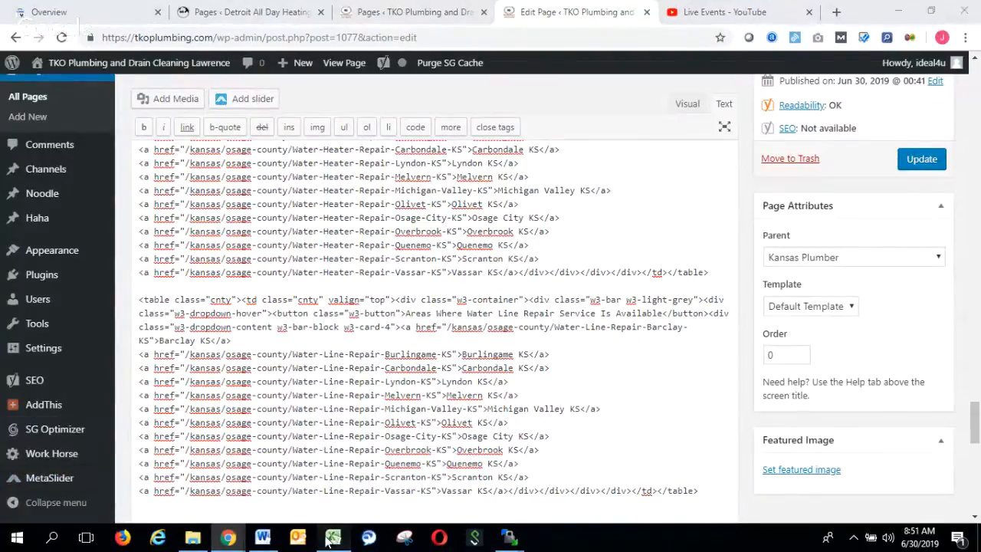
- Copy the Water Tank Repair list in W5:W16 from the Excel sheet and paste it below the Water Line Repair list in Chrome
left_click(333, 537)
left_click(862, 266)
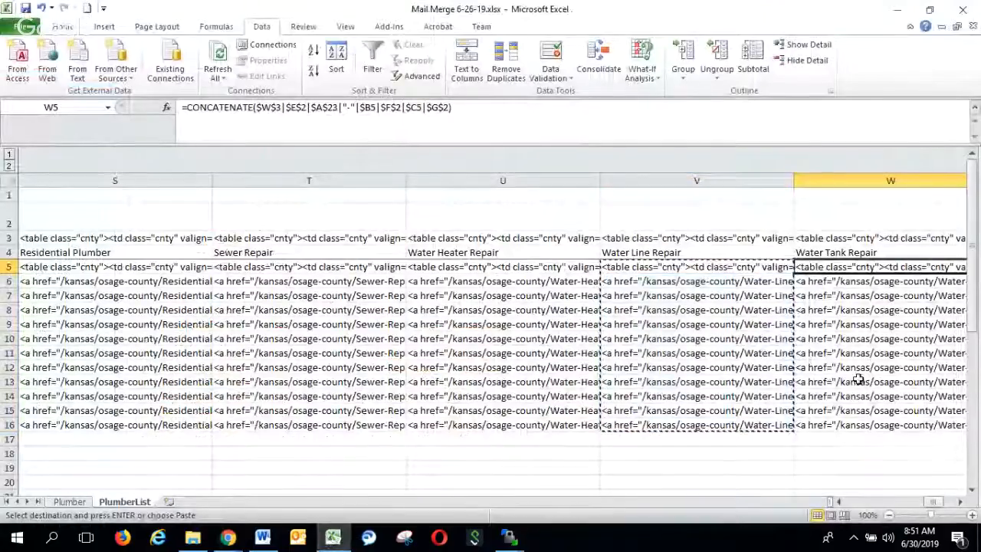
left_click(840, 430, "shift")
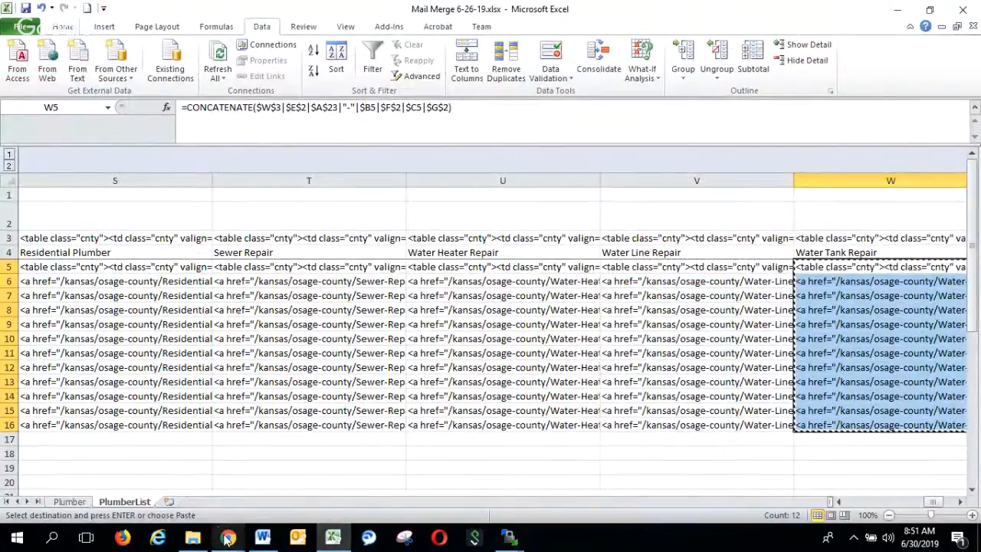
mouse_move(228, 539)
left_click(70, 471)
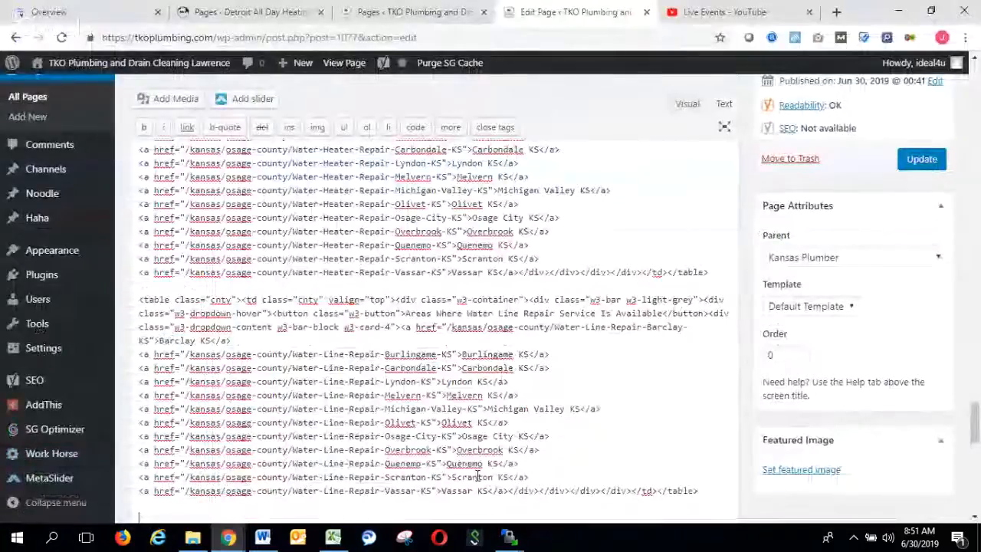
key("ctrl+v")
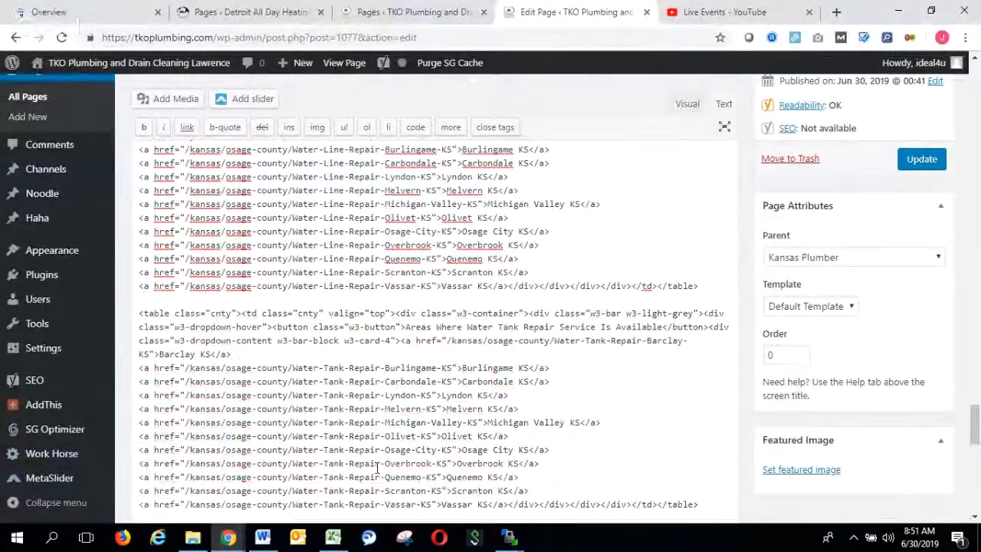
left_click(229, 537)
left_click(87, 482)
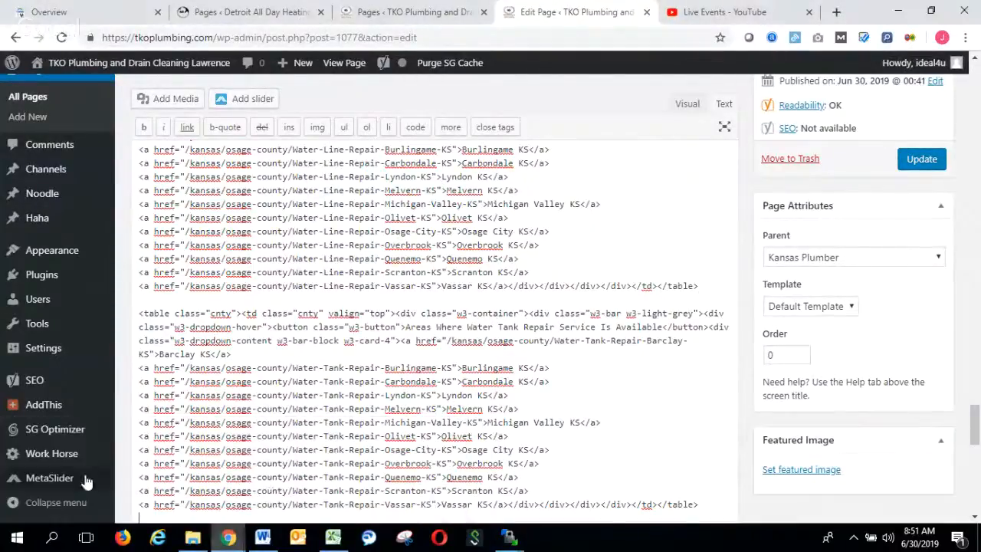
- Check the Excel sheet for further service lists beyond the Water Tank Repair column and return to the page editor in Chrome
left_click(333, 538)
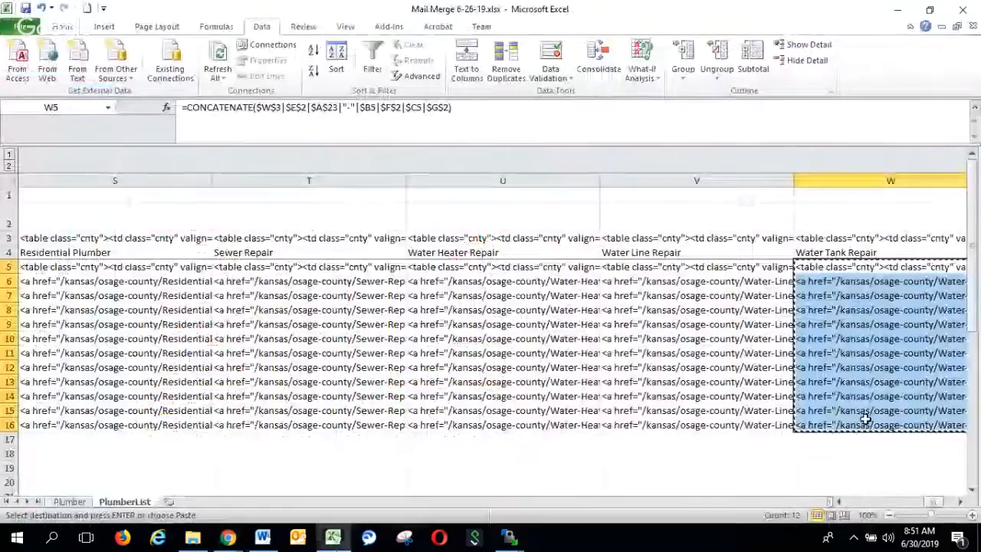
left_click(961, 502)
left_click(962, 502)
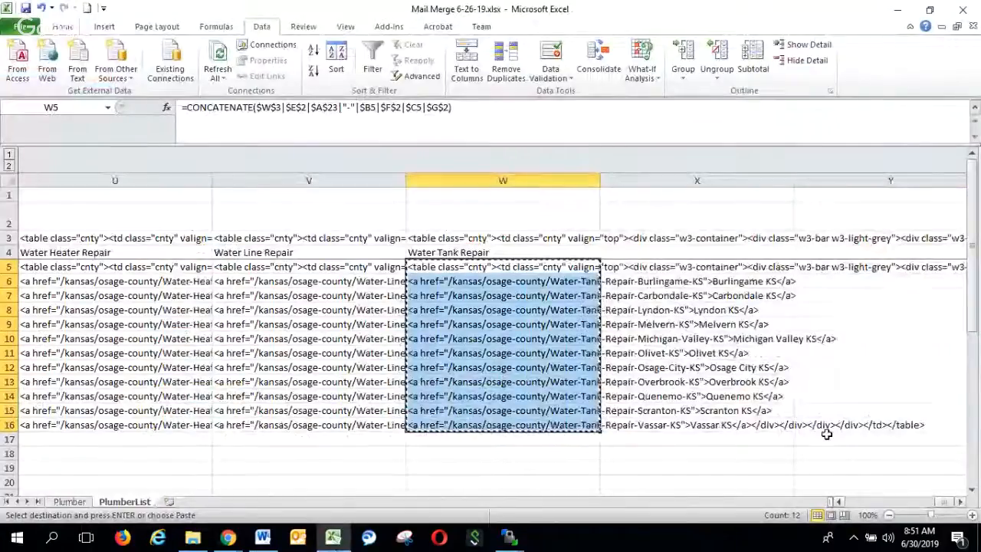
left_click(628, 268)
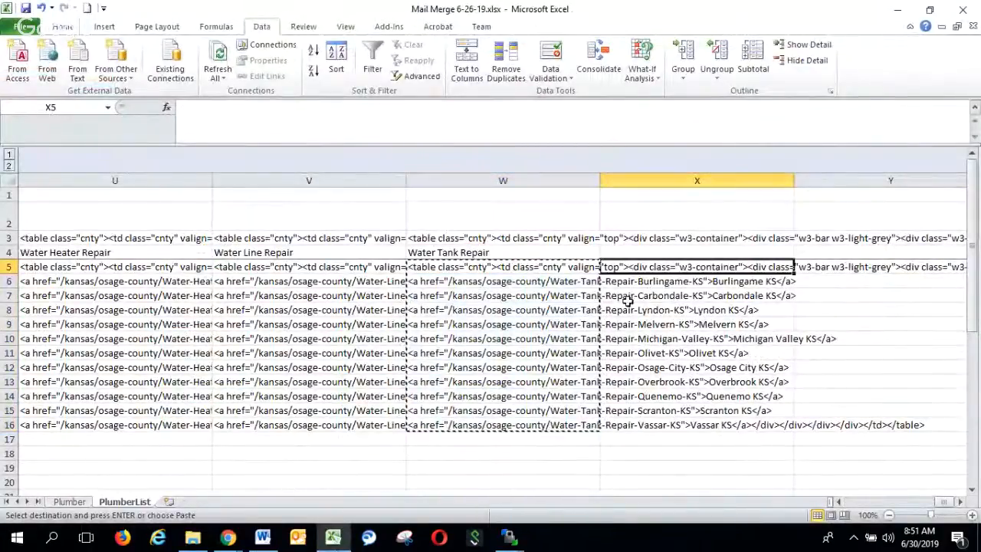
mouse_move(218, 542)
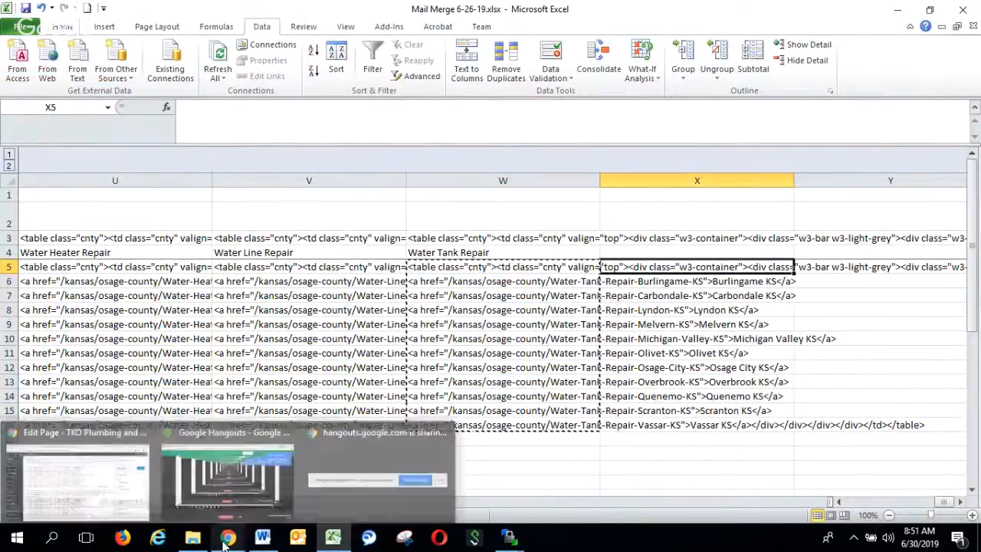
left_click(53, 477)
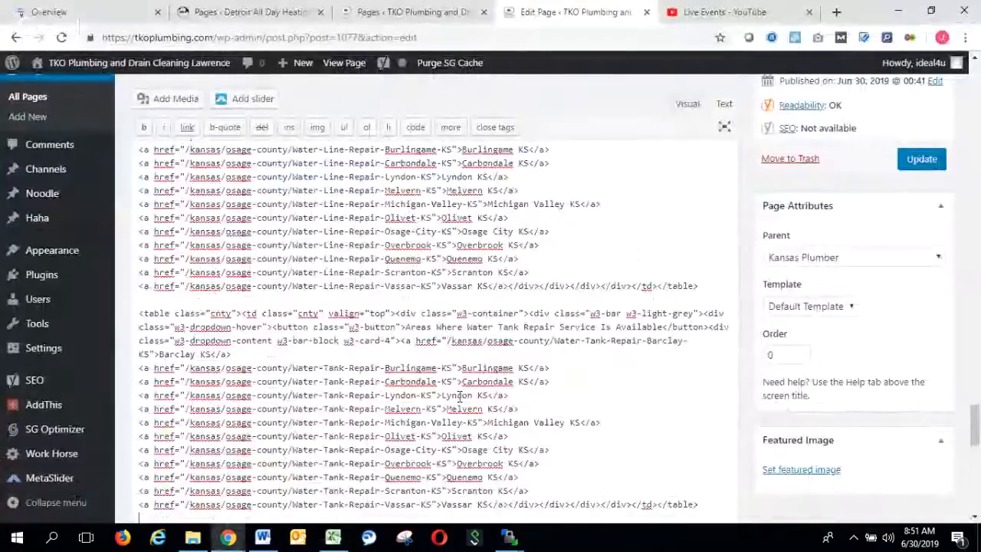
- Remove the extra blank lines between the Water Tank Repair list and the "Back to other counties" line, and update the Osage County page
scroll(314, 337, "down", 2)
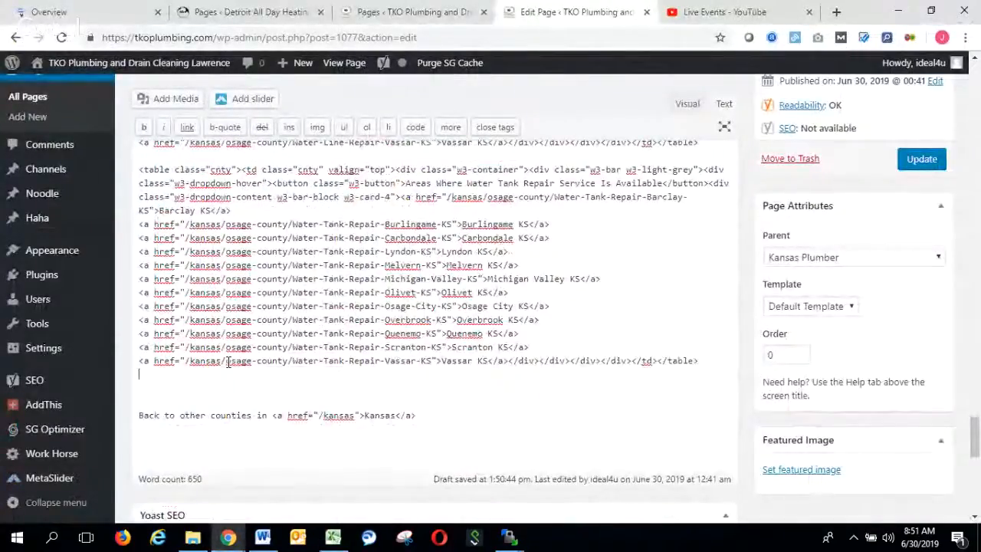
key("Delete")
key("Delete")
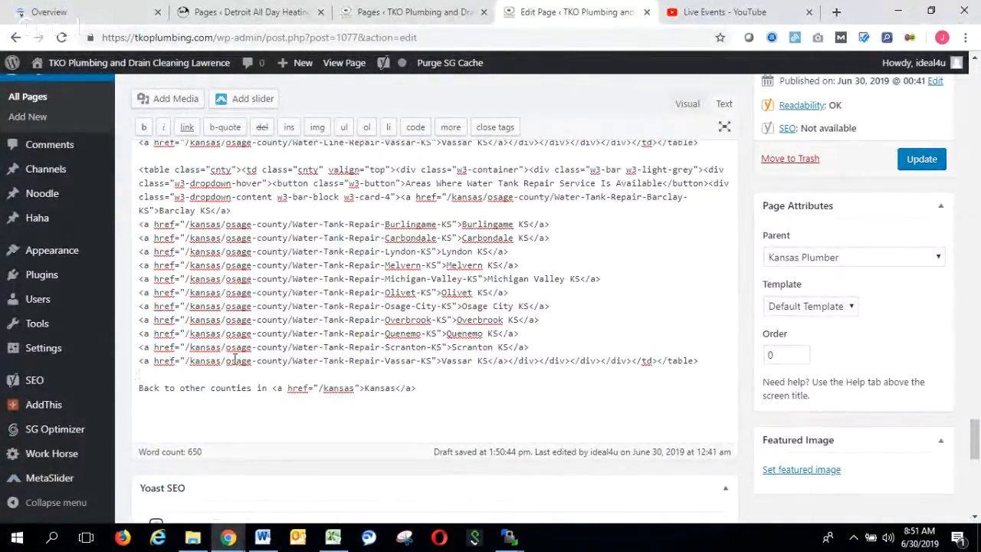
scroll(483, 351, "up", 15)
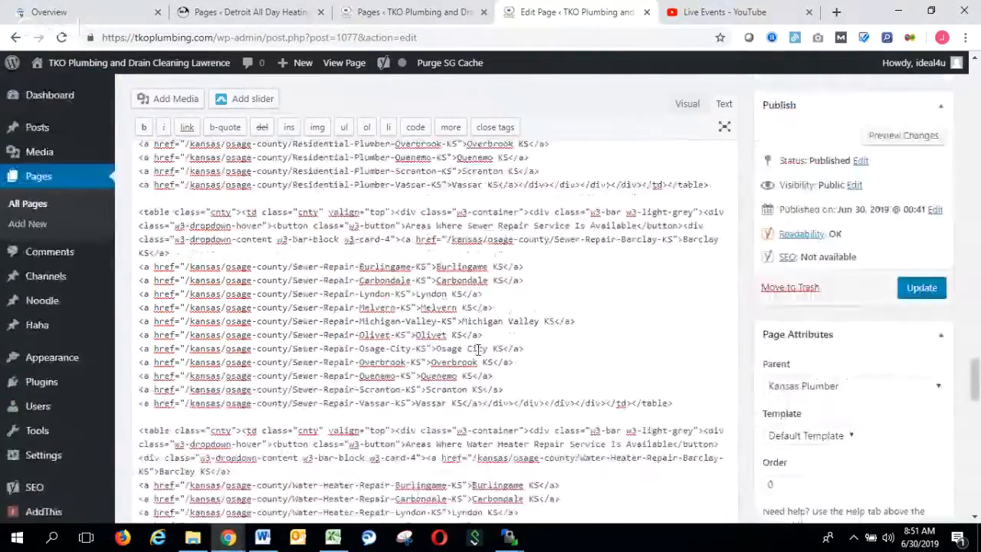
scroll(491, 351, "up", 10)
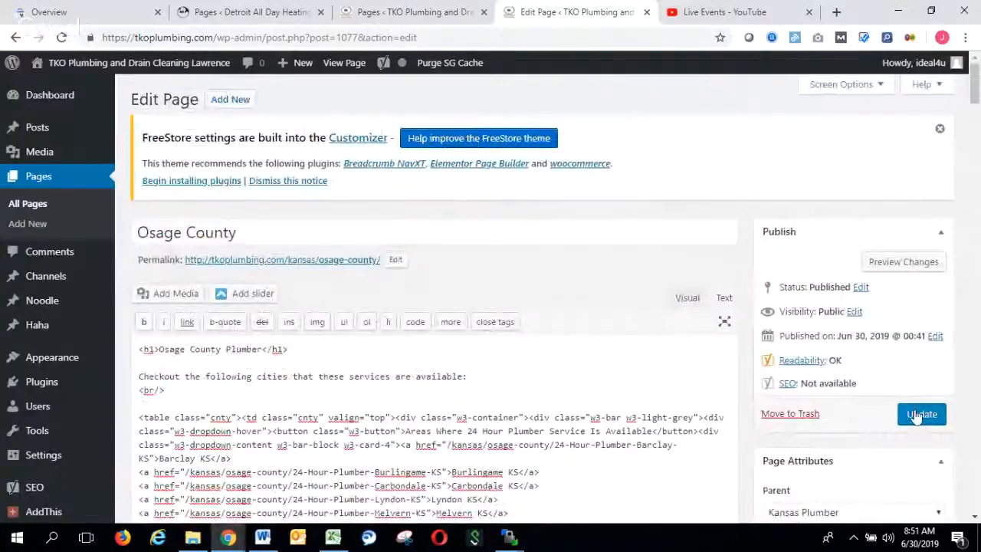
left_click(919, 414)
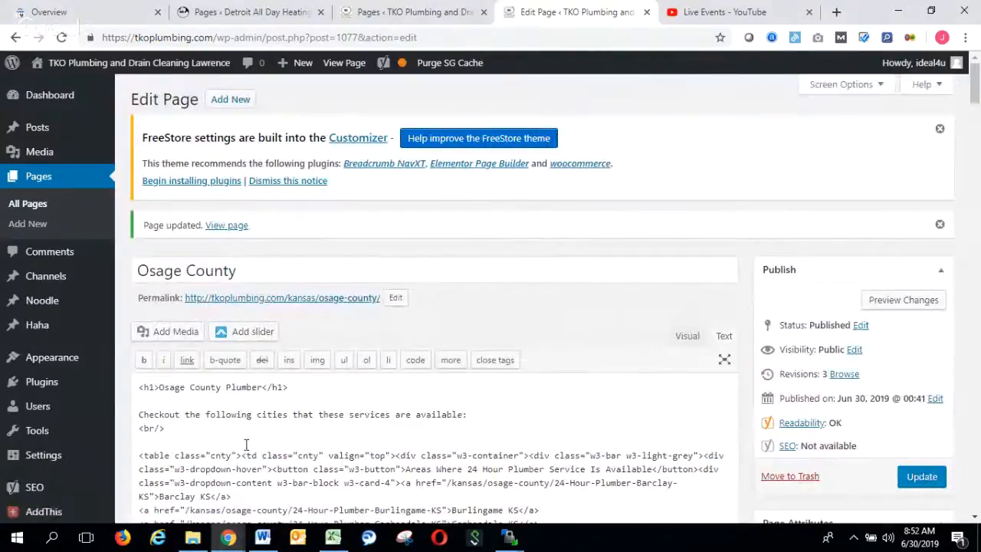
- Open the published Osage County page in a new browser tab and close the YouTube Live Events tab
right_click(212, 225)
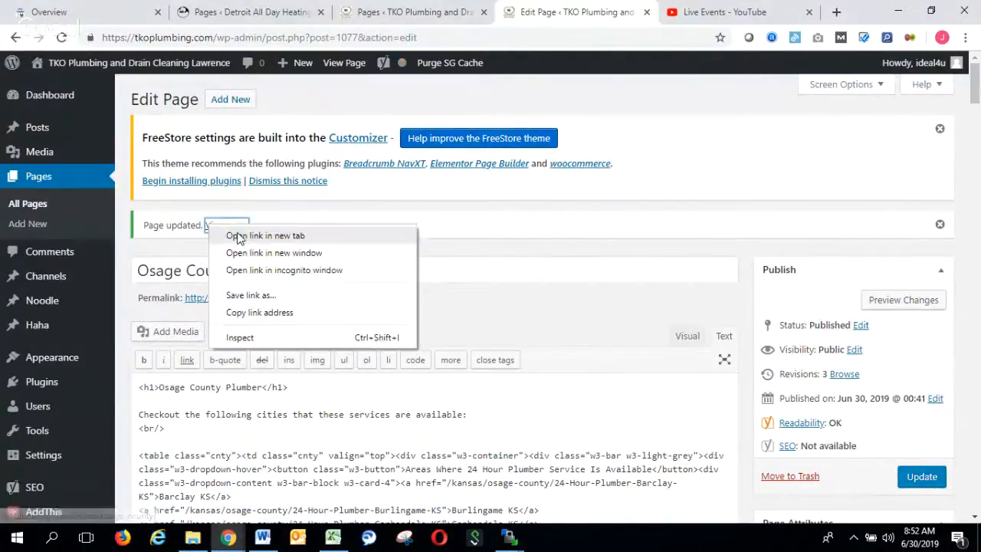
left_click(261, 236)
left_click(590, 12)
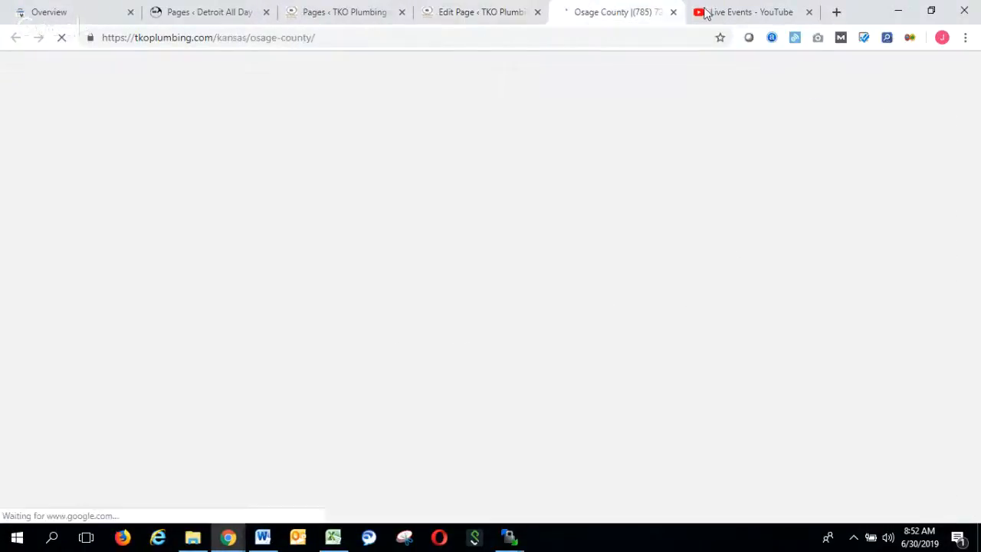
left_click(809, 13)
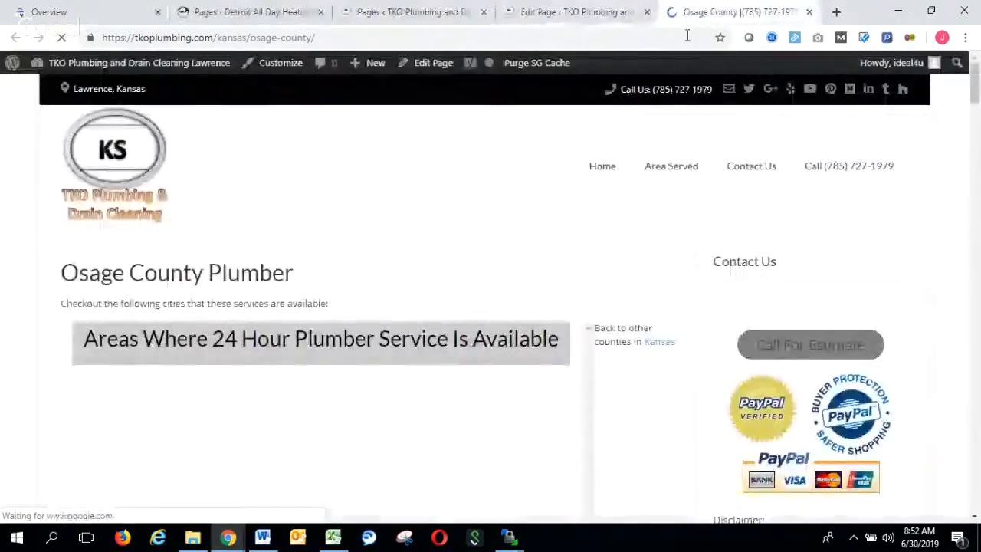
- Check the service headings and their city dropdowns on the published Osage County page, including Boiler Repair and Drain Cleaning
scroll(291, 245, "down", 3)
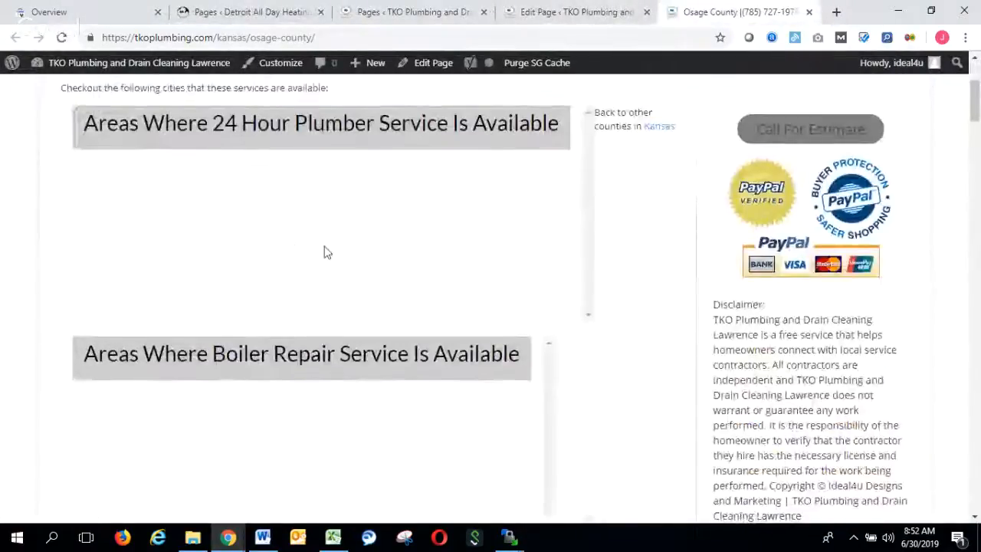
mouse_move(275, 359)
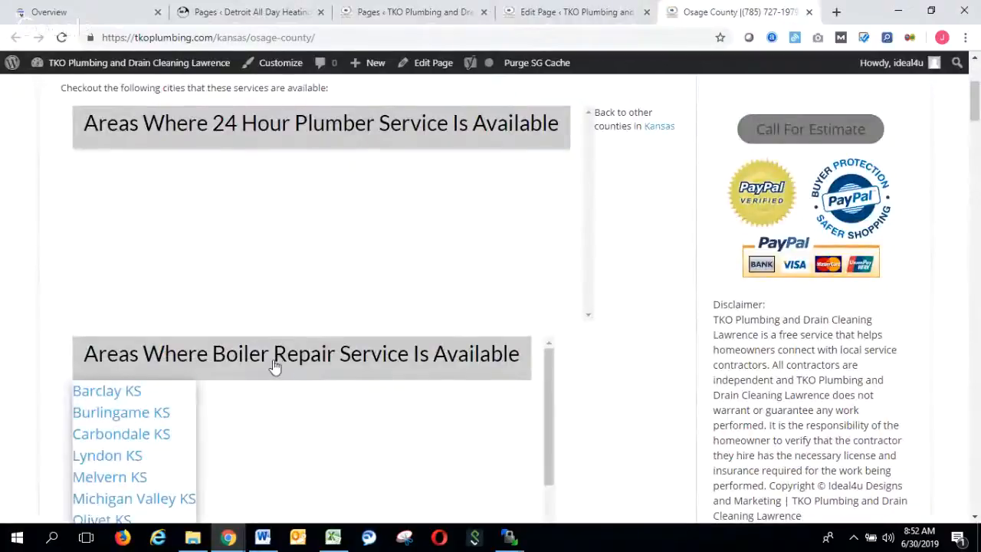
scroll(302, 429, "down", 4)
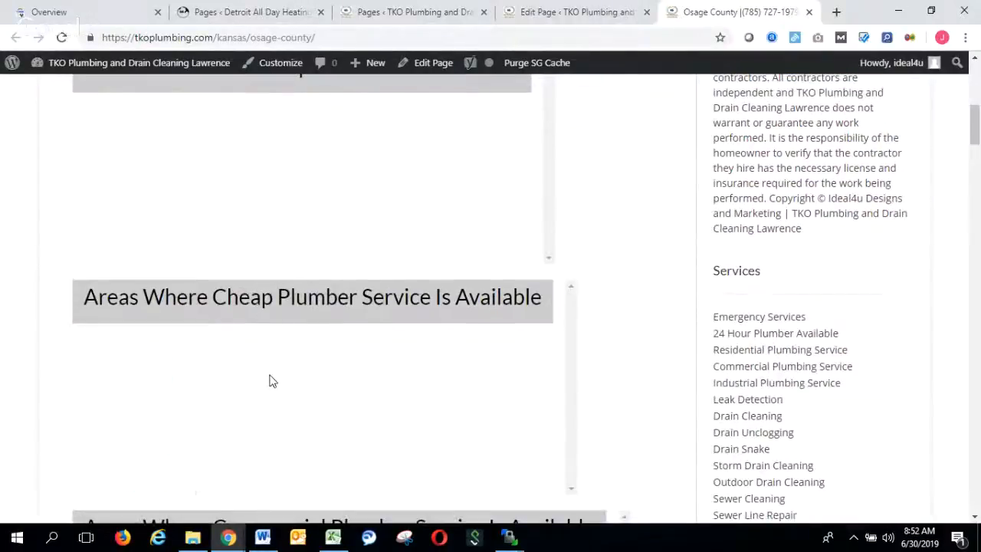
scroll(270, 379, "down", 4)
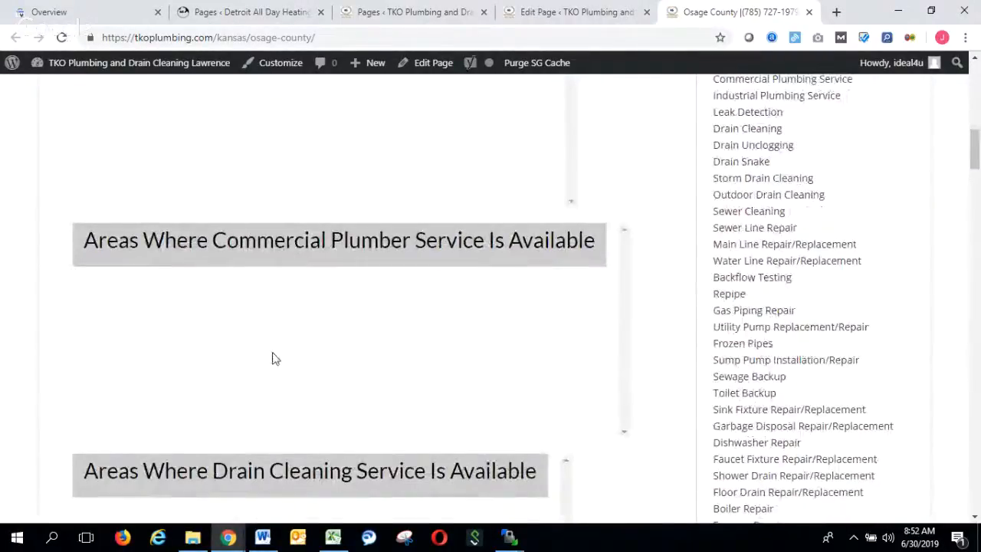
scroll(276, 359, "down", 3)
mouse_move(273, 280)
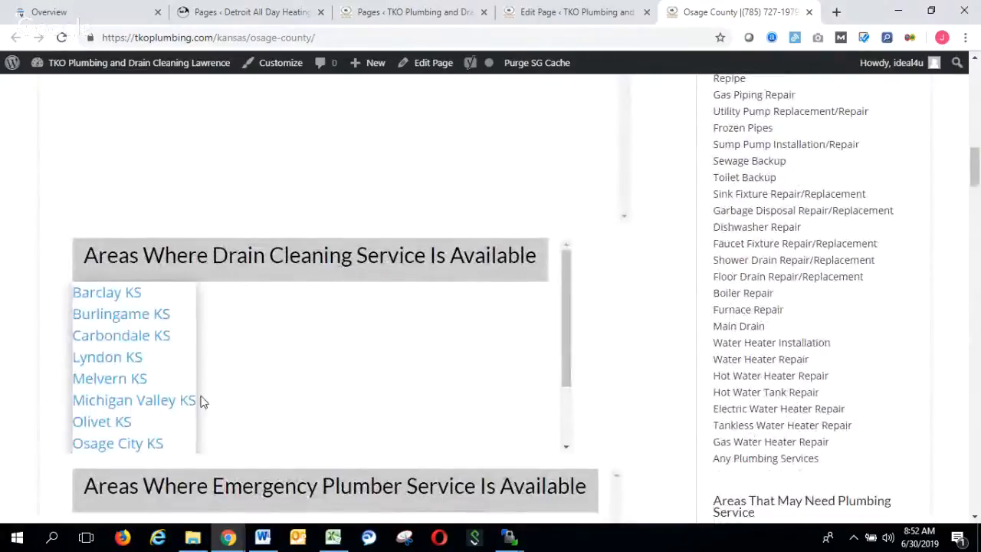
scroll(289, 396, "down", 3)
scroll(320, 412, "down", 2)
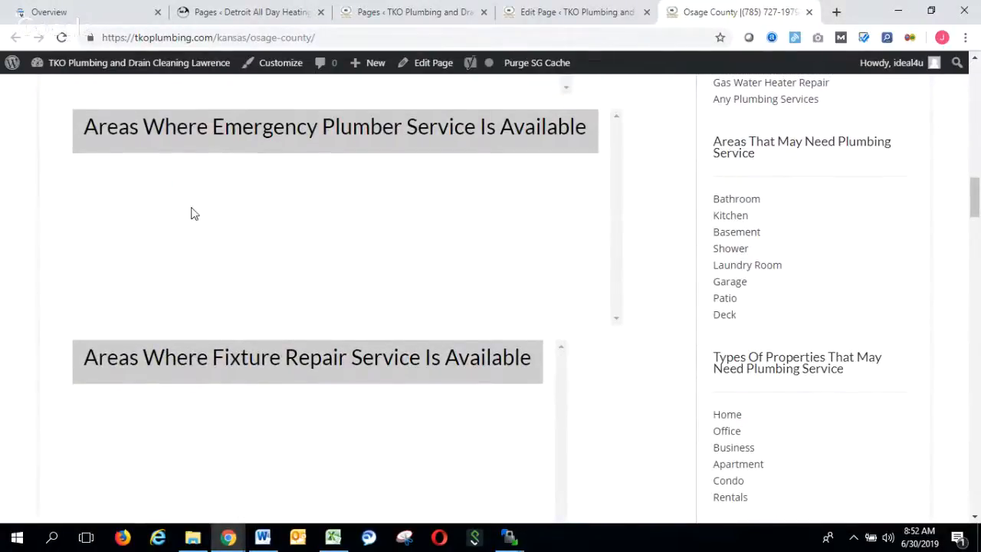
- Open the Carbondale KS link from the Emergency Plumber list in a new browser tab and look through that page down to its footer
mouse_move(153, 128)
mouse_move(135, 197)
right_click(109, 213)
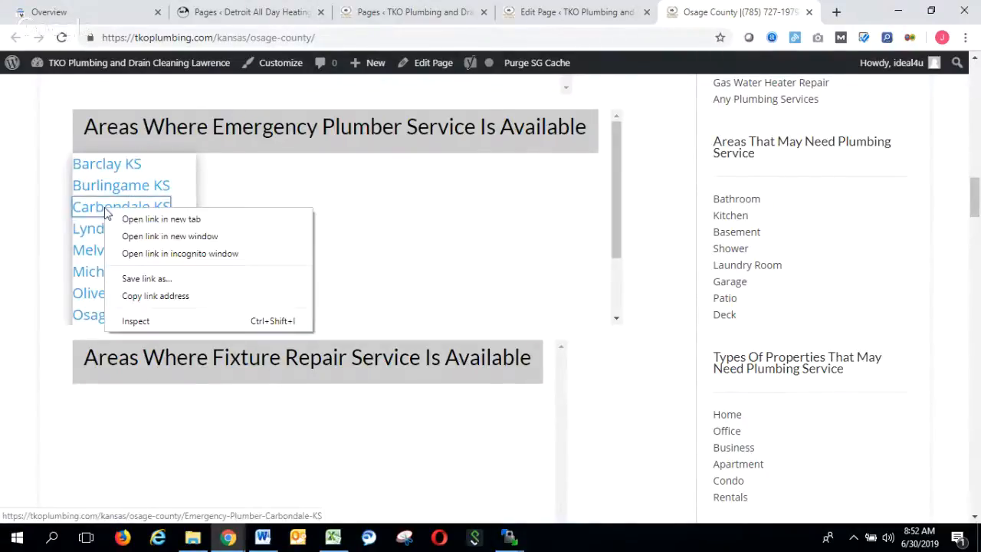
left_click(147, 220)
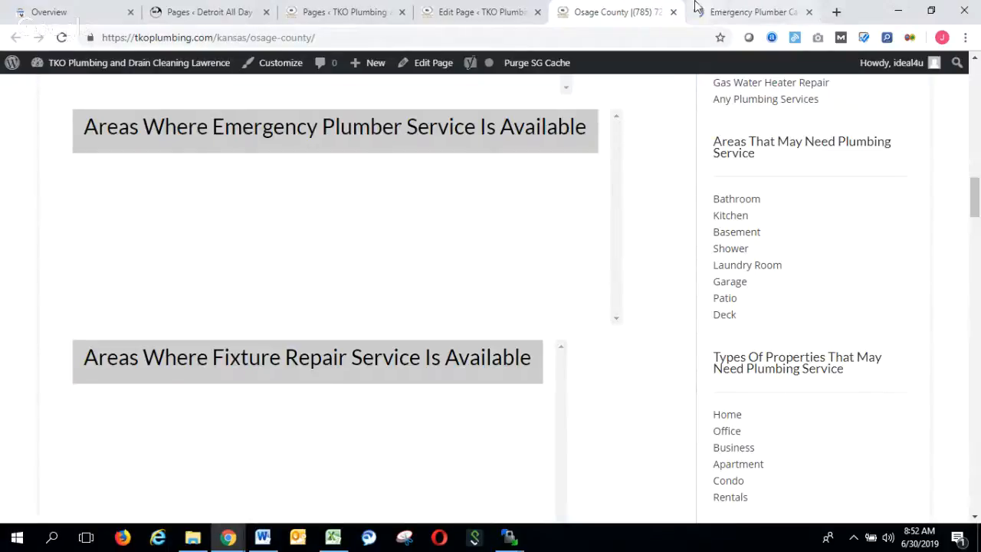
left_click(716, 10)
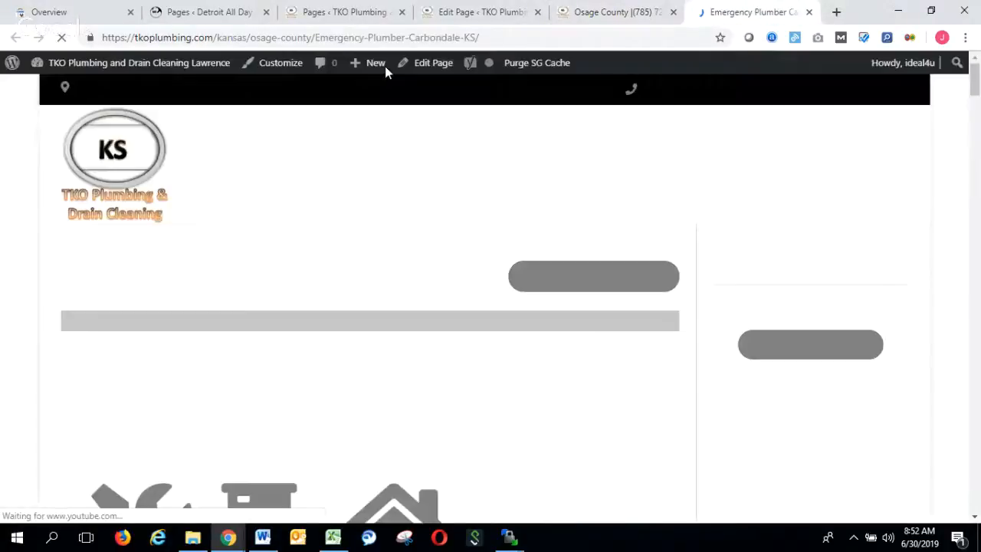
scroll(364, 222, "down", 4)
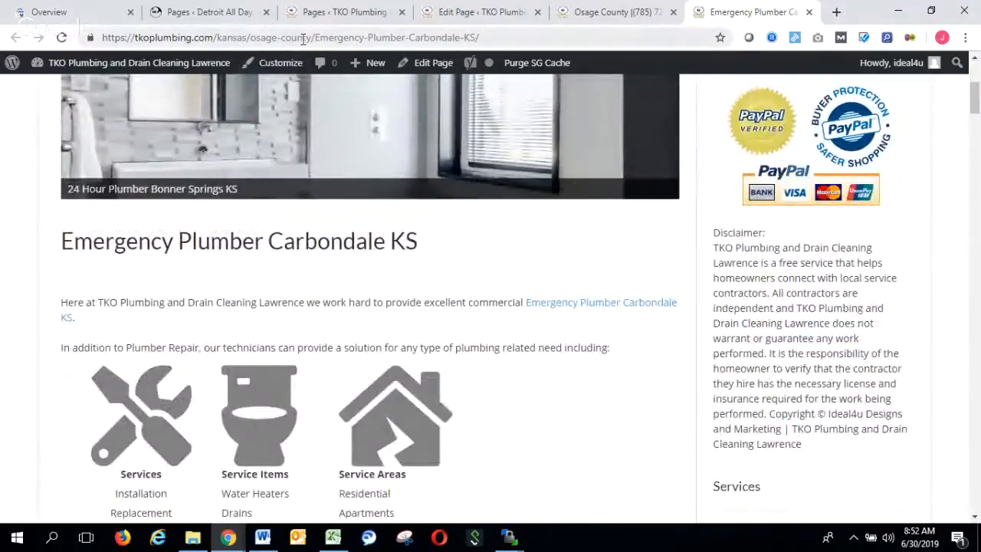
scroll(330, 287, "down", 8)
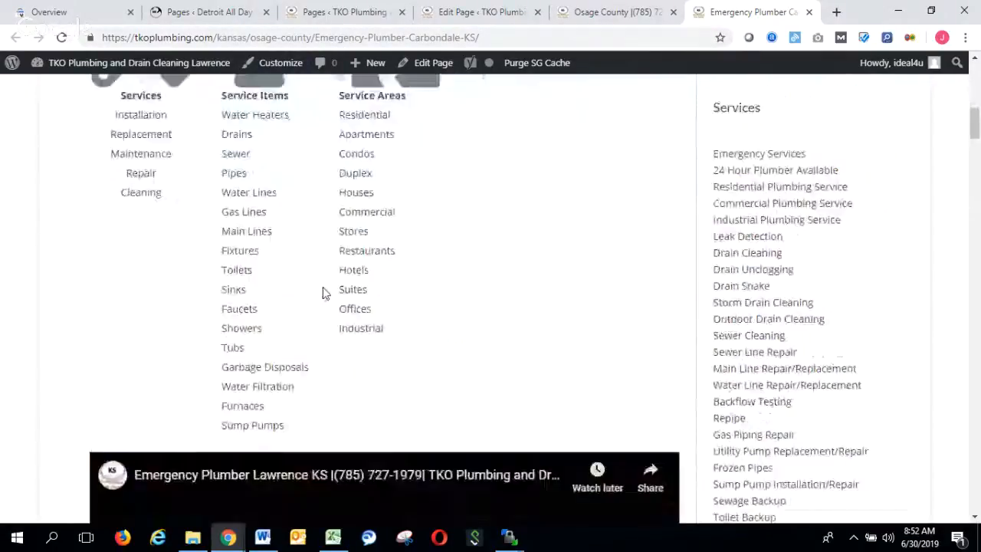
scroll(322, 287, "down", 20)
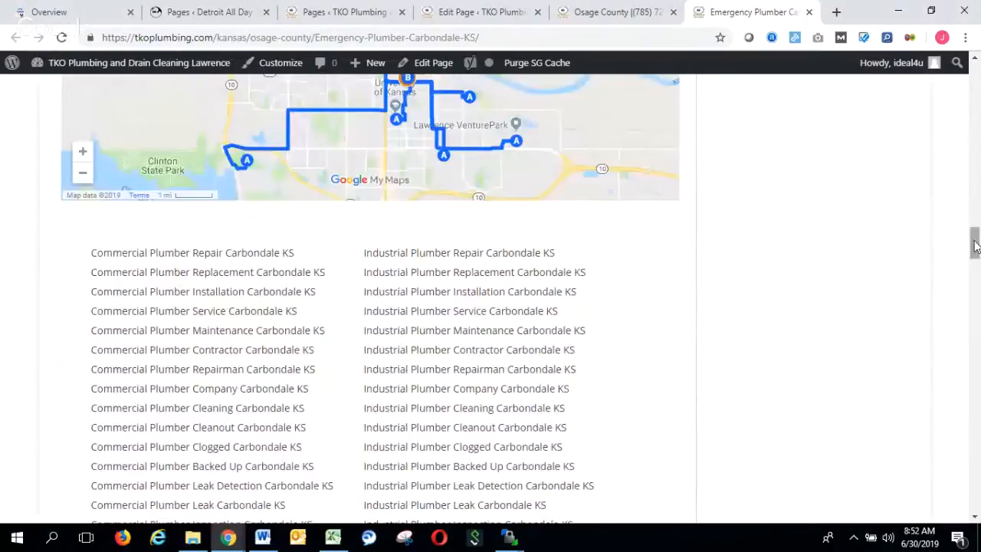
left_click_drag(976, 244, 976, 465)
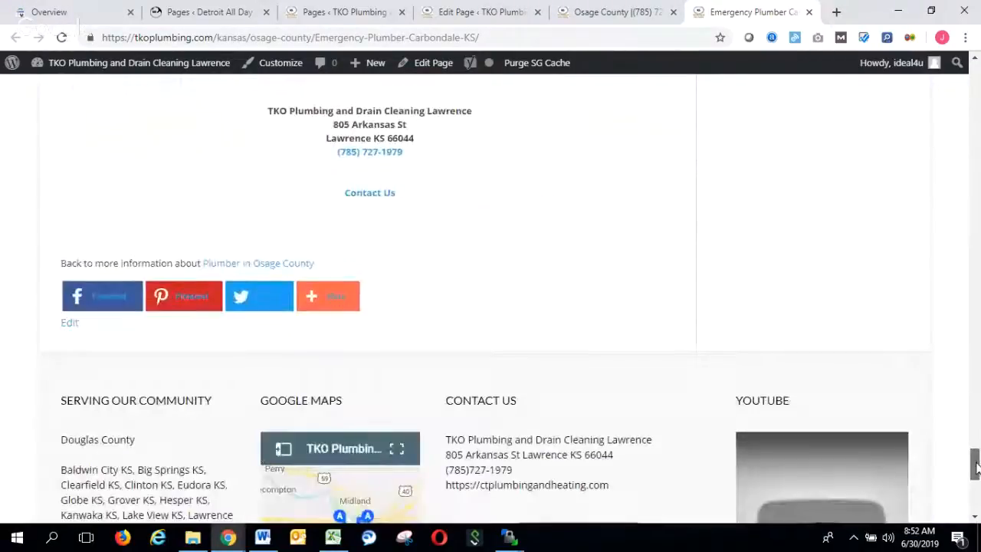
- Test the "Plumber in Osage County" back link in a new browser tab, and close the preview tabs to return to the page editor
right_click(236, 266)
left_click(284, 272)
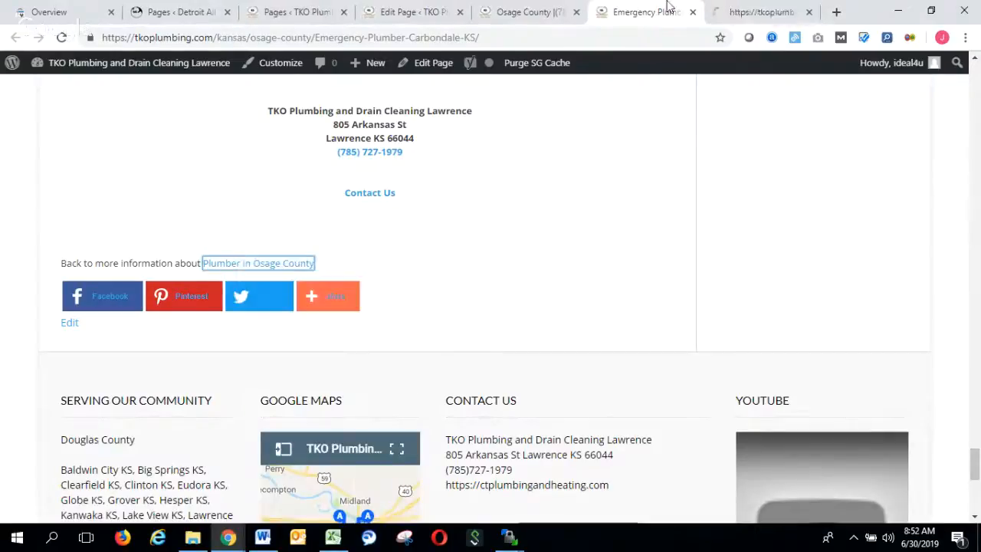
left_click(763, 13)
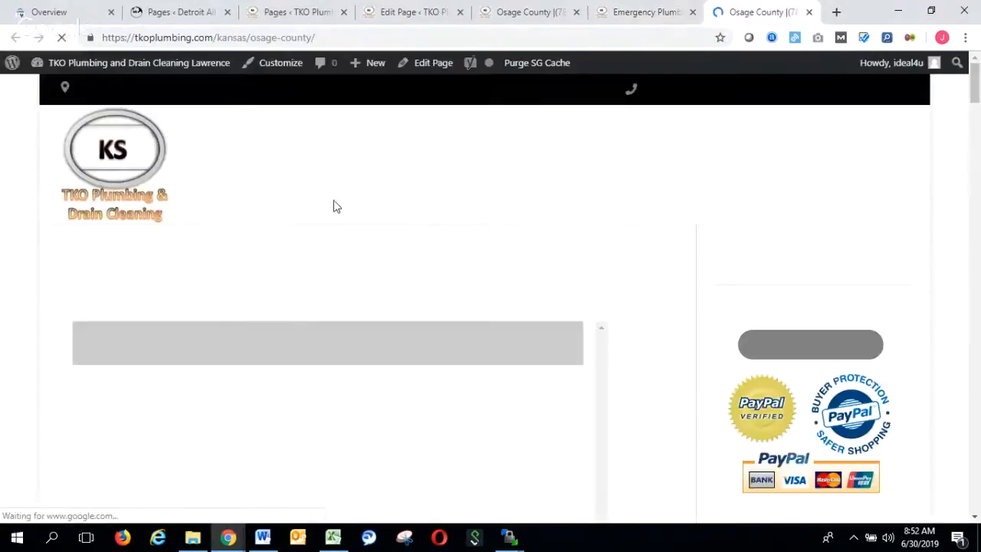
left_click(809, 12)
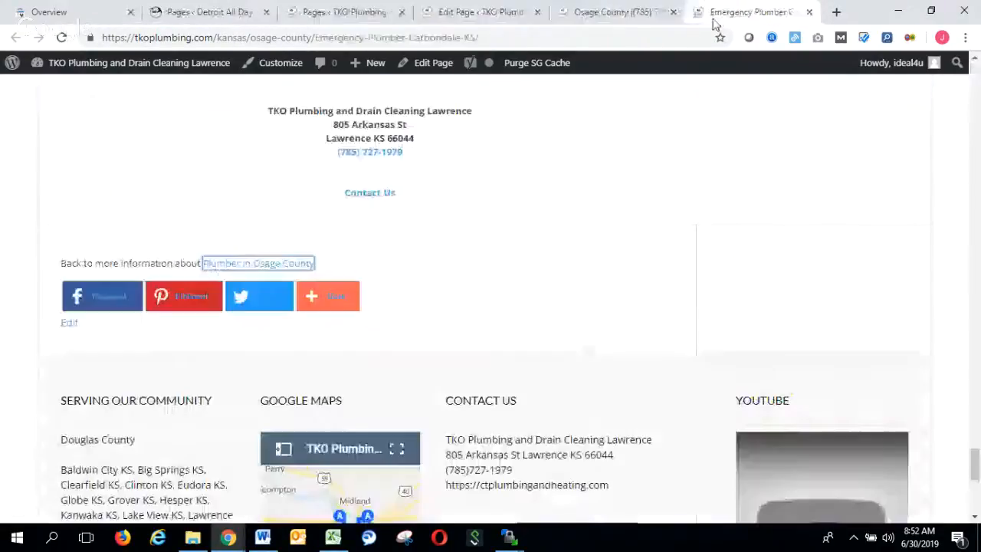
left_click(805, 14)
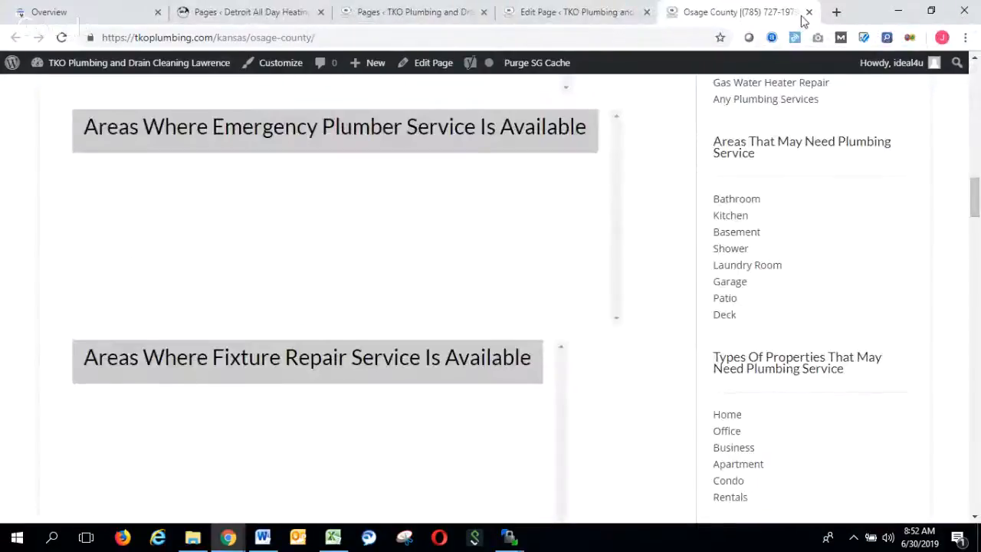
left_click(809, 12)
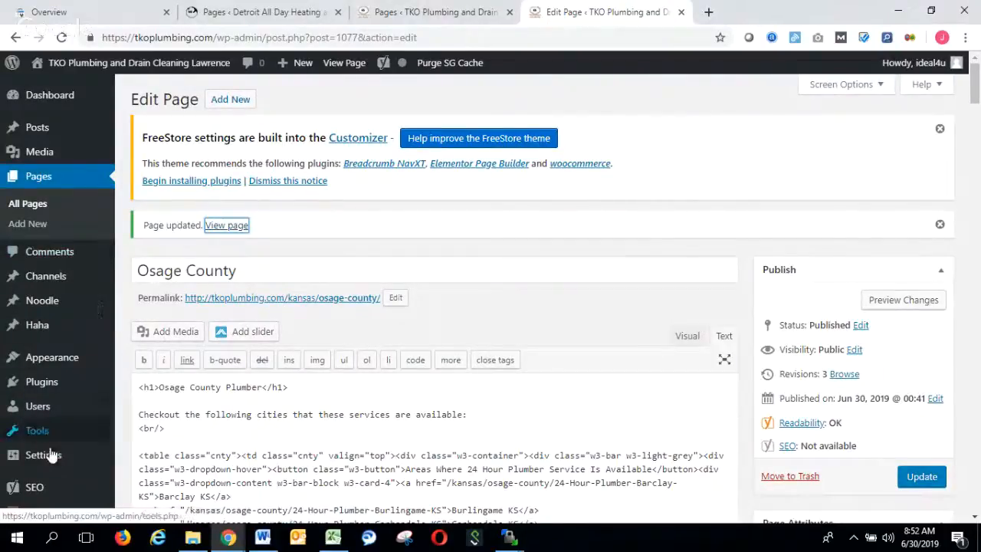
mouse_move(55, 446)
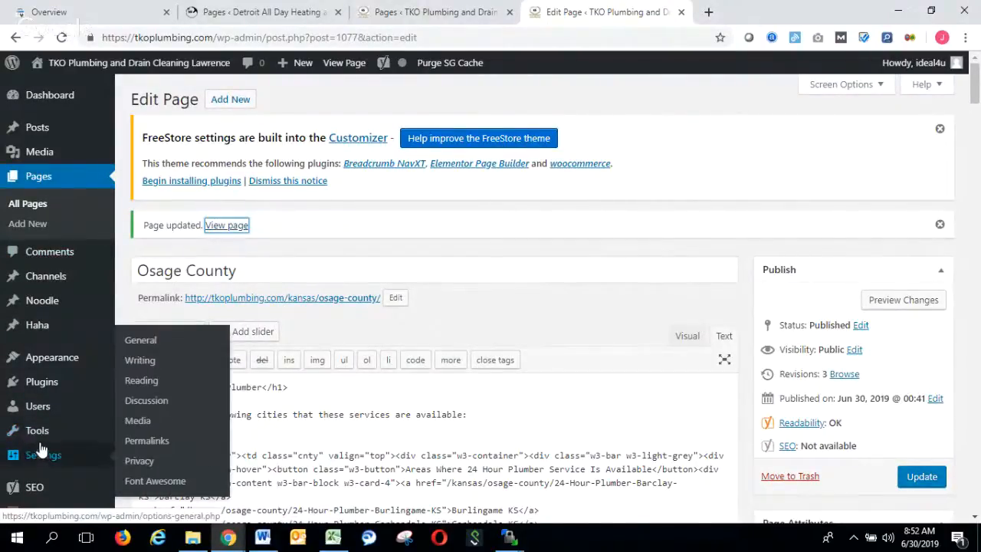
mouse_move(51, 392)
scroll(46, 456, "down", 1)
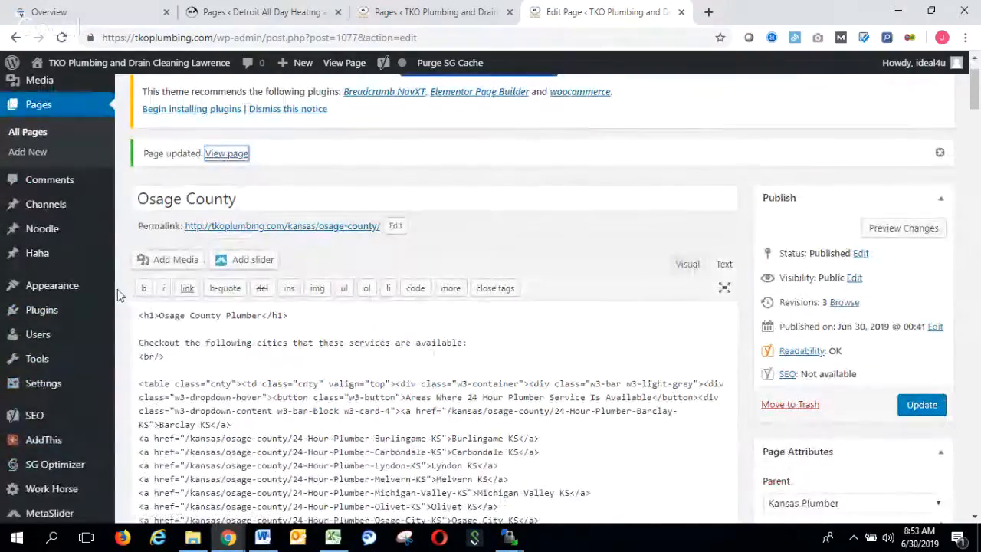
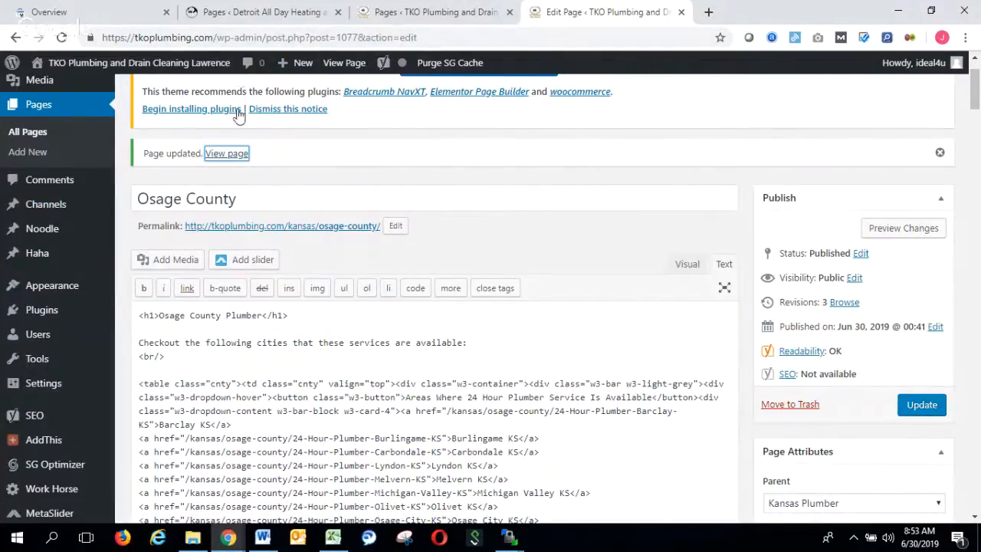
- Go to tkoplumbing.com/kansas/jefferson-county and open the Jefferson County page for editing
left_click_drag(218, 37, 420, 39)
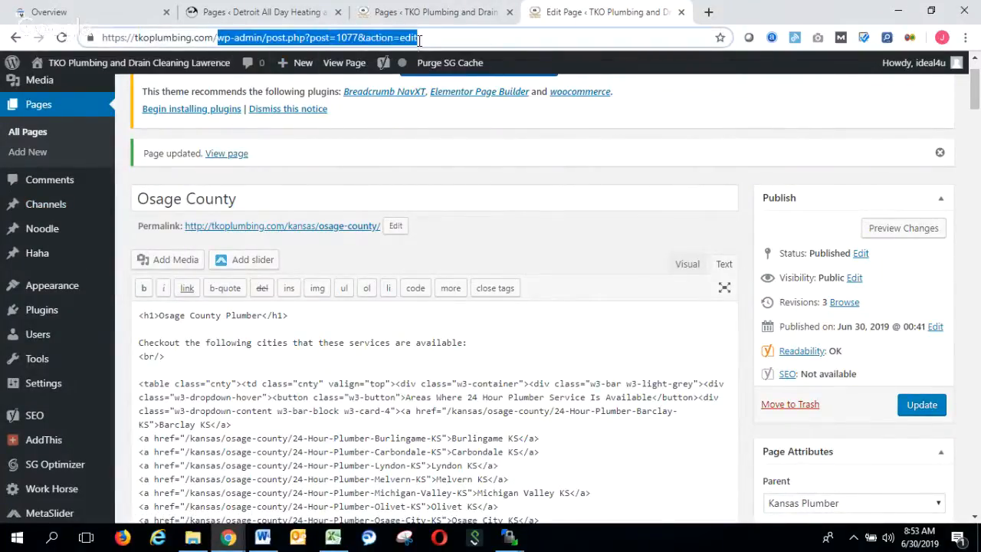
type("kansas/")
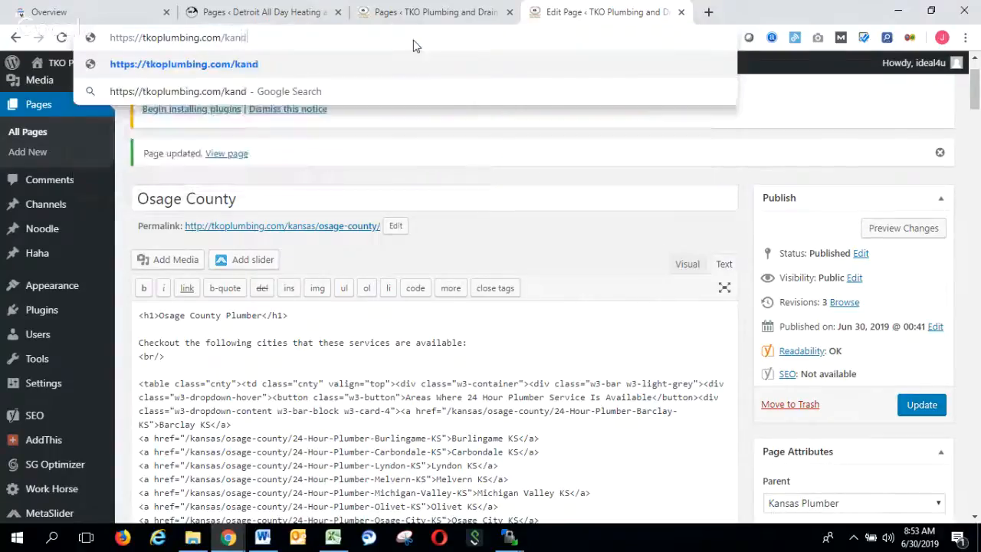
type("jef")
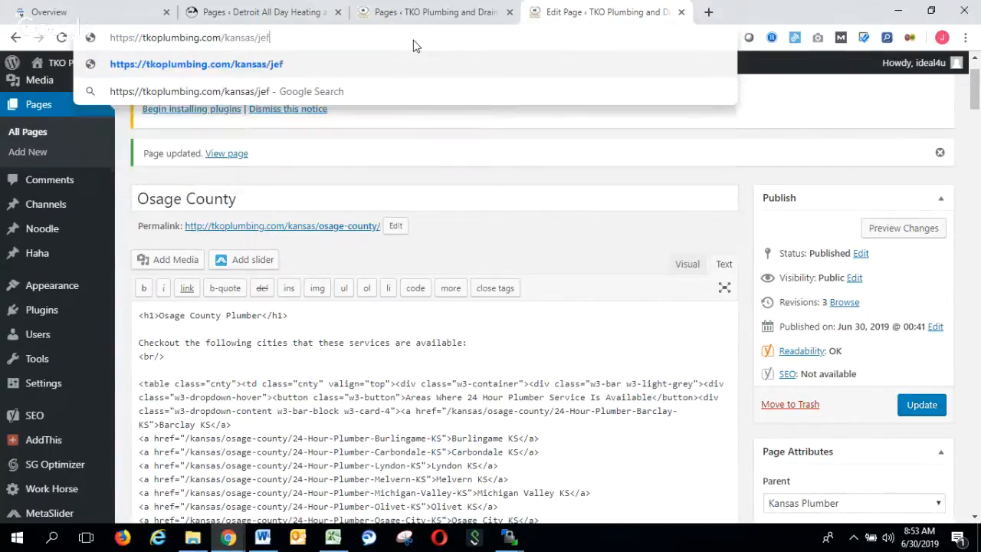
type("ferson-county")
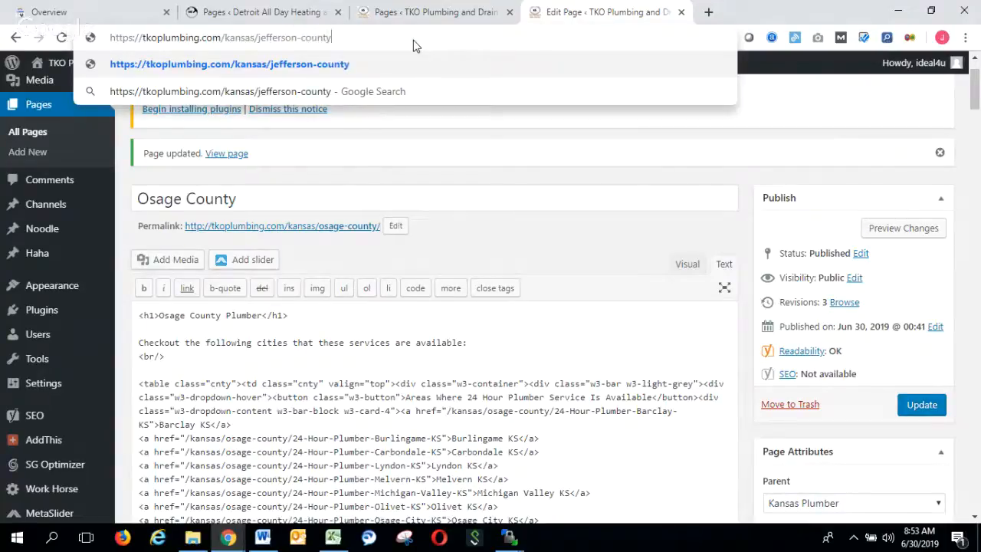
key("Return")
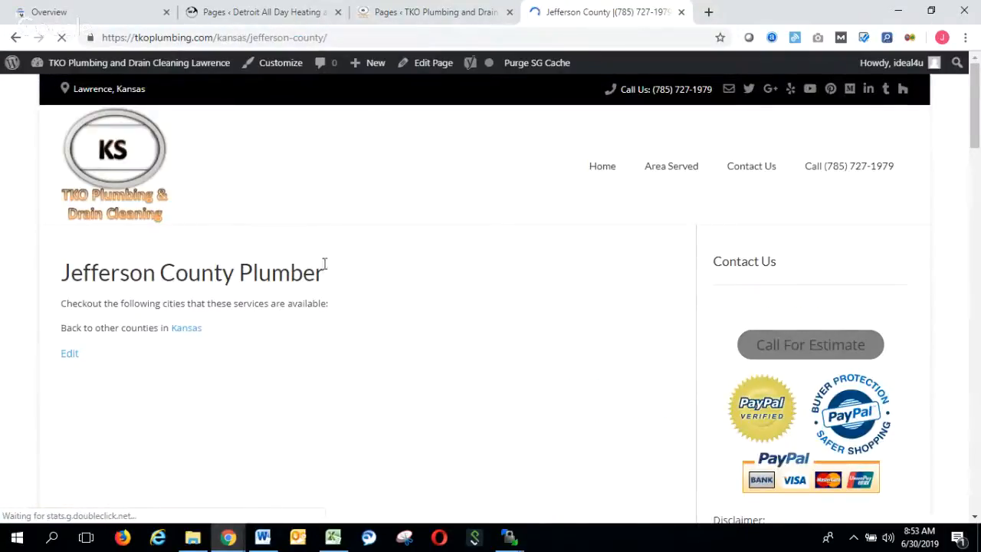
left_click(426, 62)
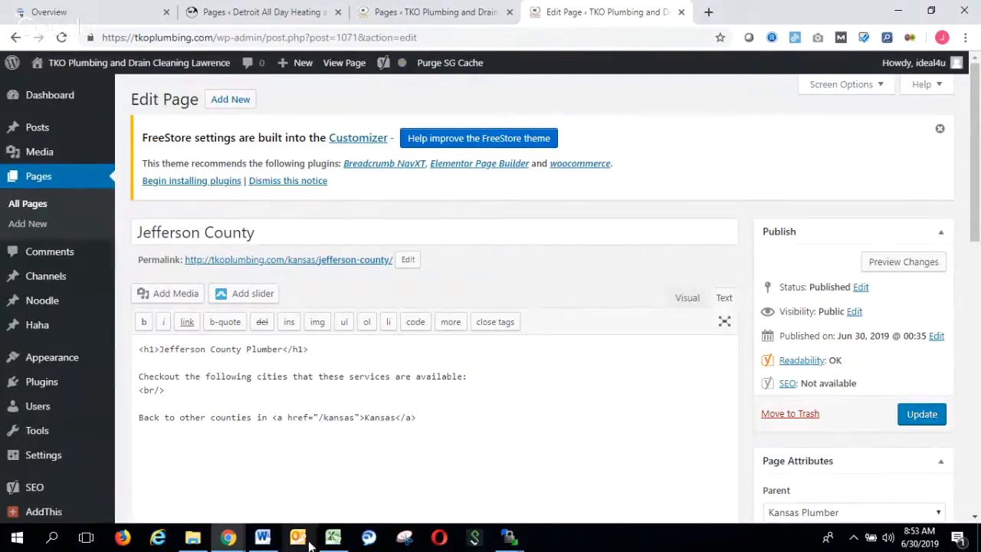
- In the PlumberList sheet in Excel, change the county in E2's link path to jefferson-county and expand the collapsed city columns
left_click(334, 537)
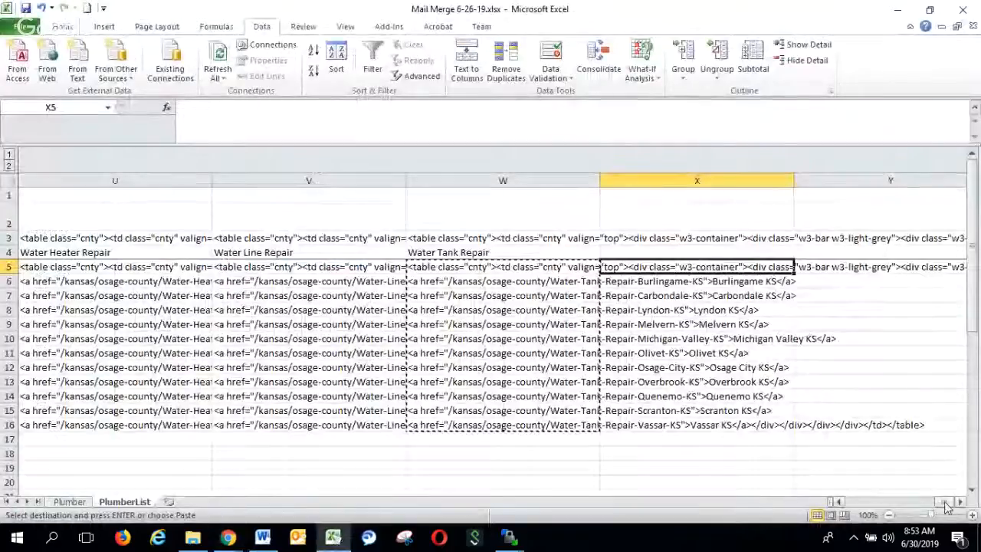
left_click_drag(947, 503, 744, 493)
left_click(273, 223)
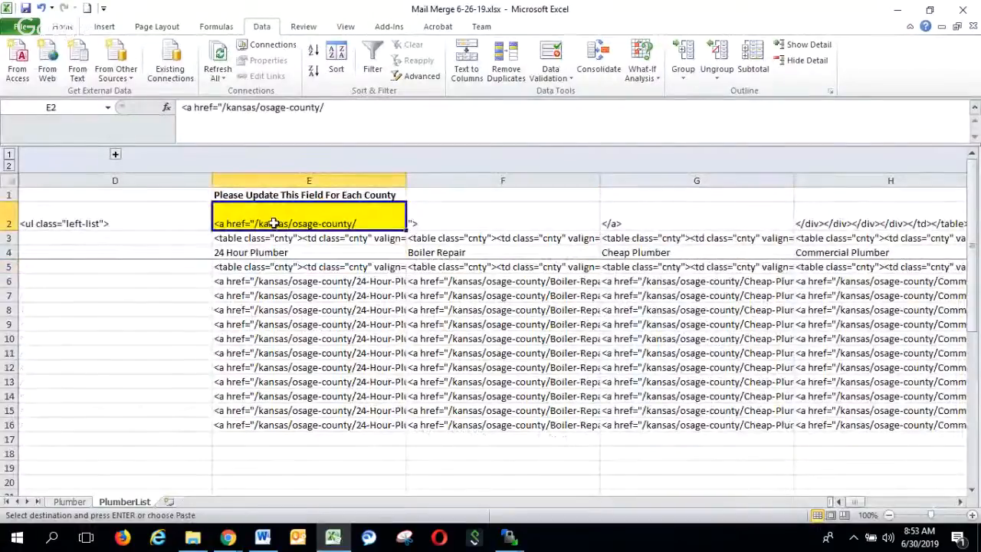
left_click(258, 106)
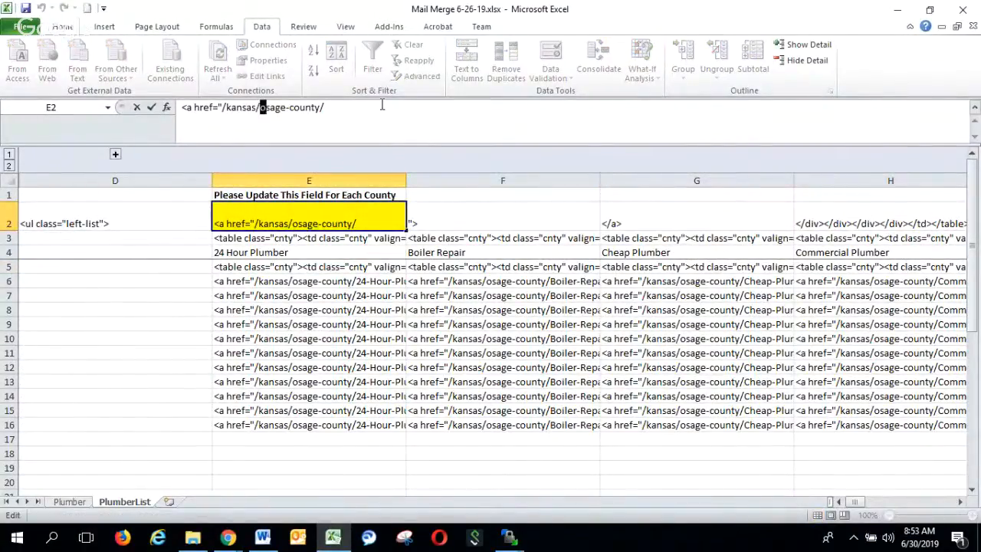
type("jefferson")
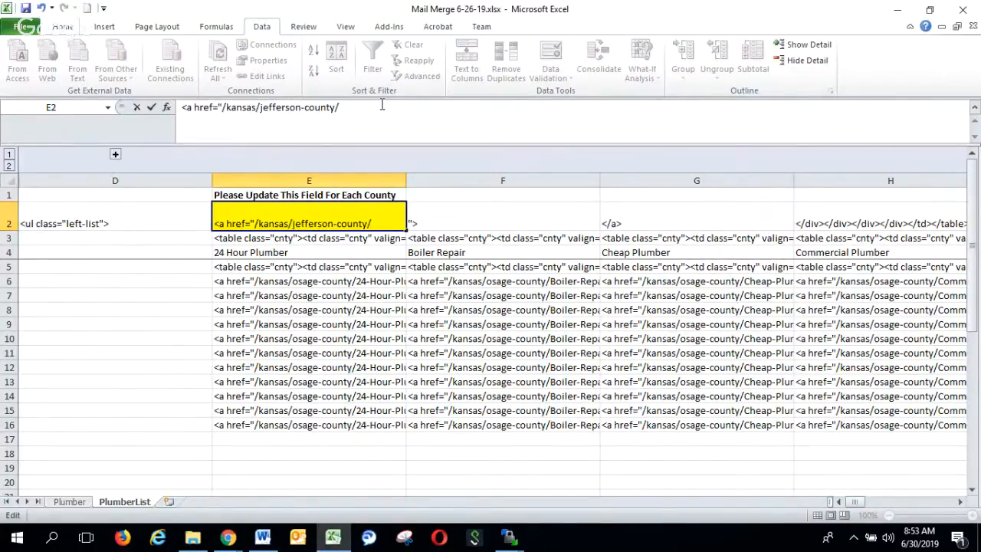
key("Return")
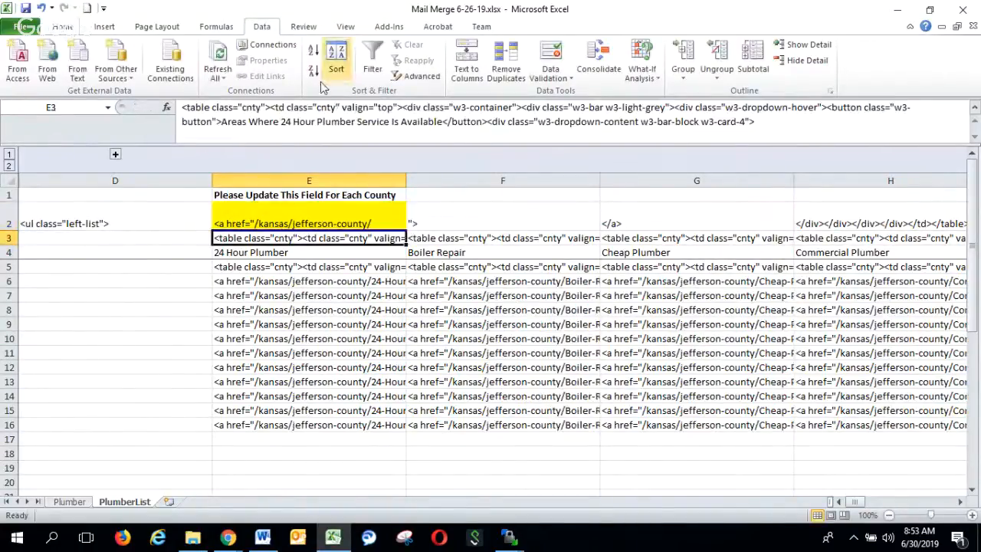
left_click(115, 155)
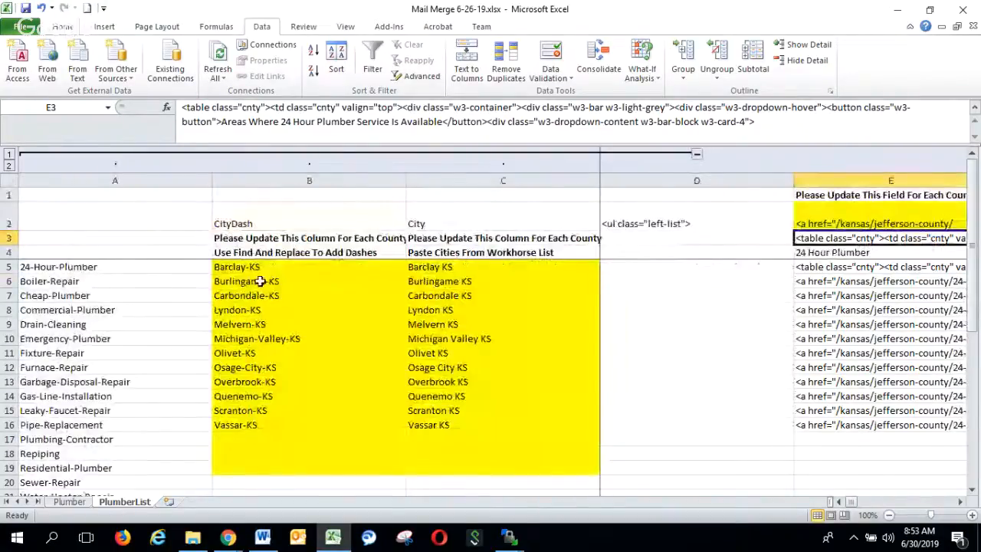
left_click(263, 282)
- Switch to WordPress in Chrome and open the jefferson_cnty list from the Work Horse lists for editing
left_click(228, 537)
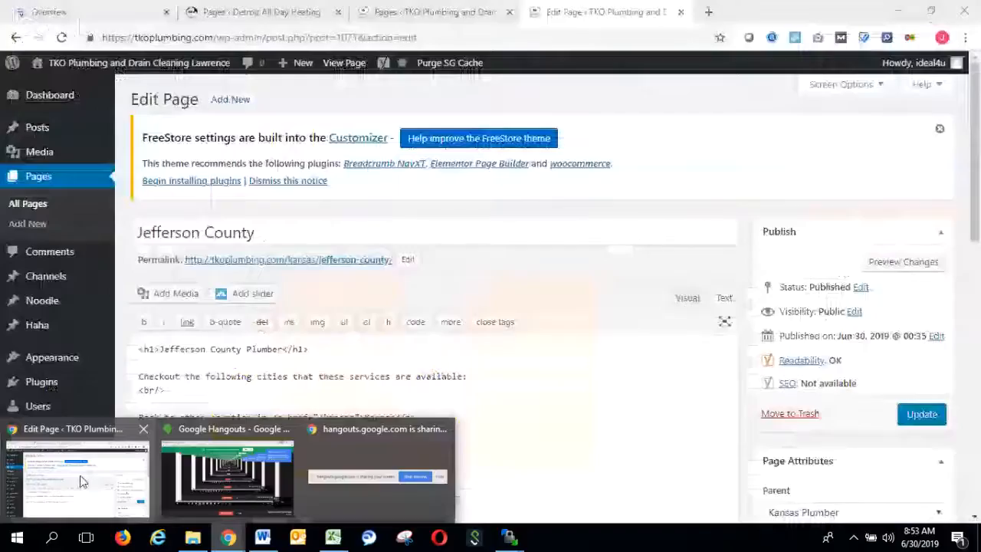
left_click(83, 481)
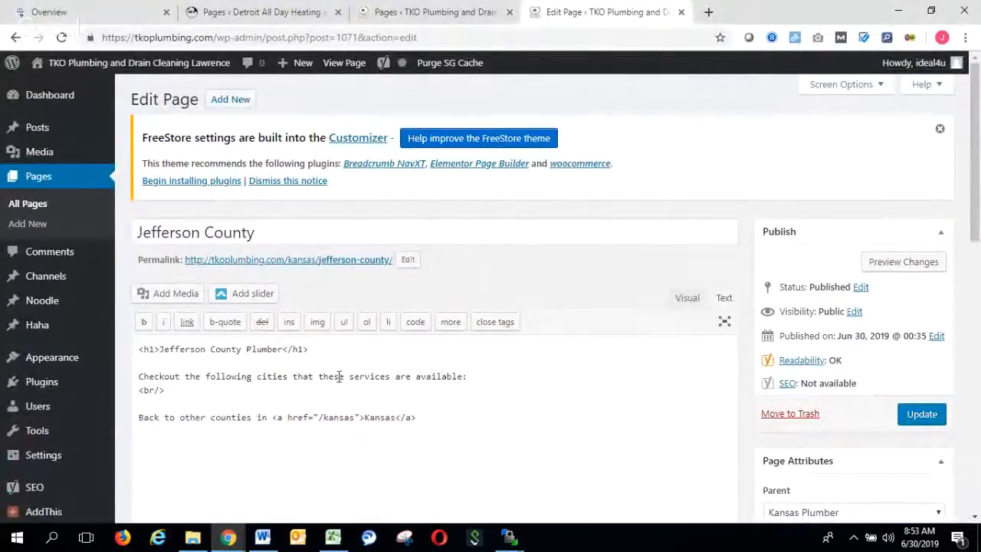
scroll(35, 471, "down", 2)
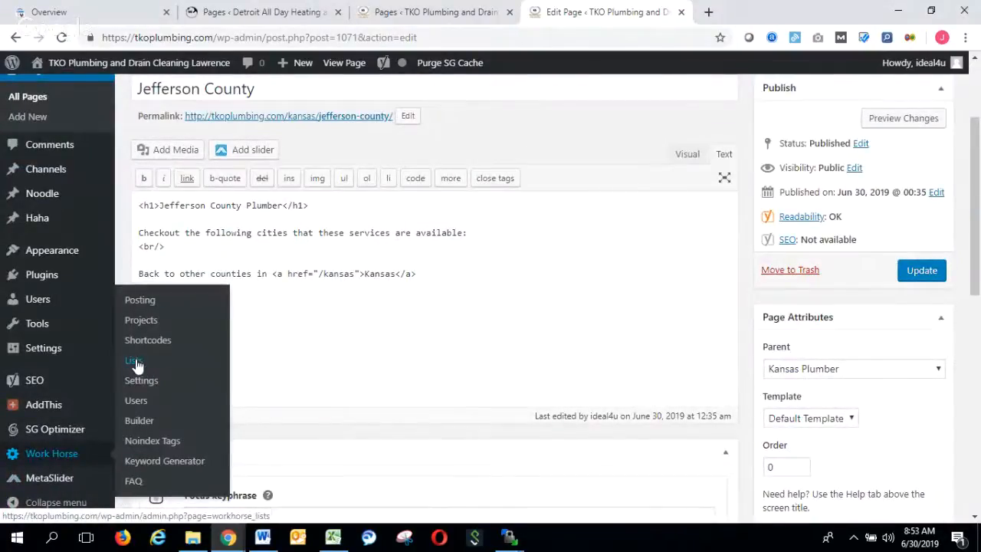
left_click(136, 365)
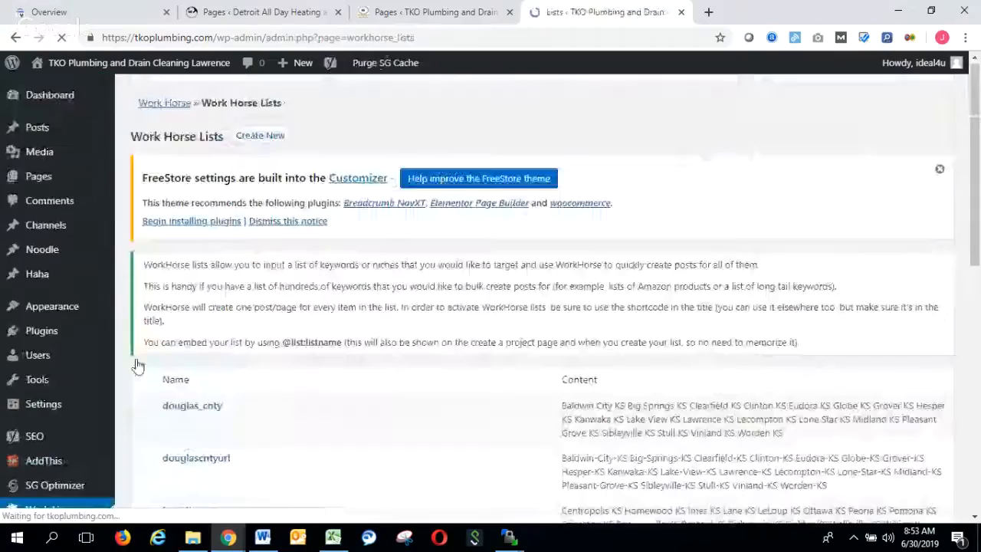
scroll(181, 299, "down", 1)
scroll(181, 299, "down", 2)
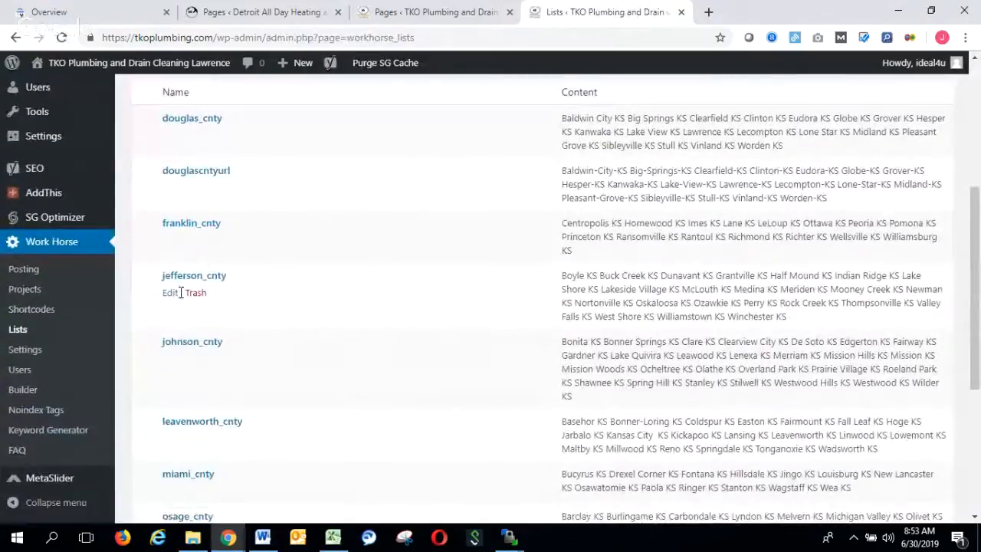
left_click(172, 296)
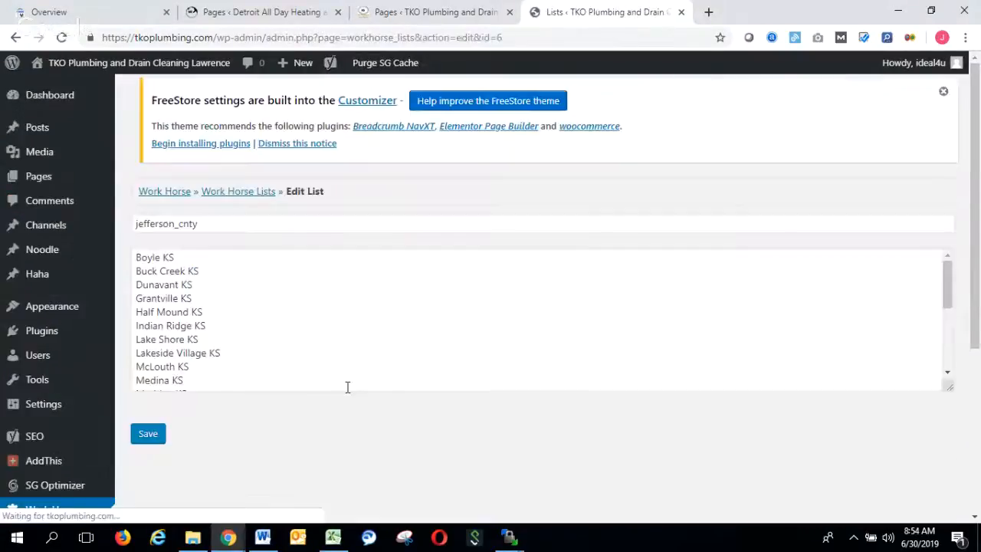
- Copy all cities of the jefferson_cnty list and paste them into the City column of the PlumberList sheet, starting at C5
left_click(144, 257)
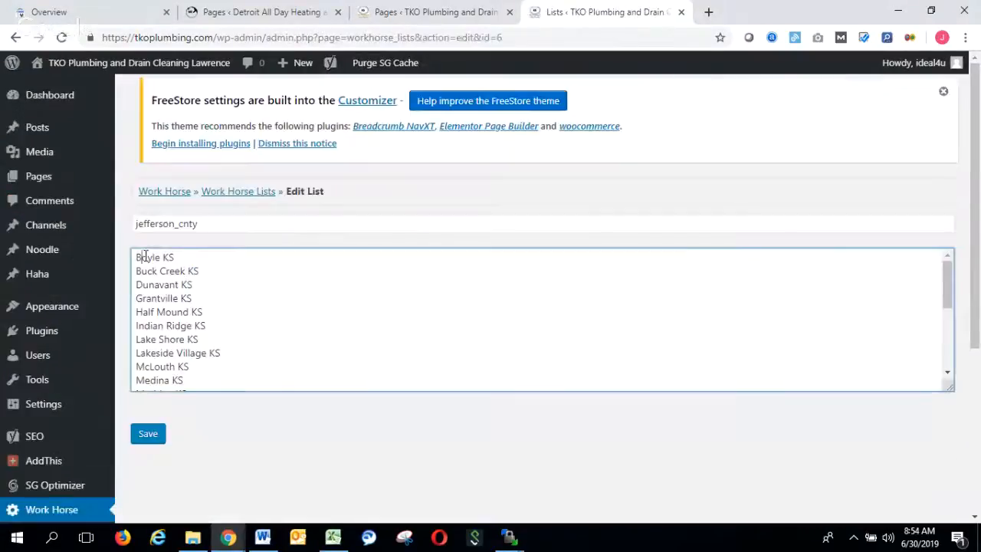
key("ctrl+a")
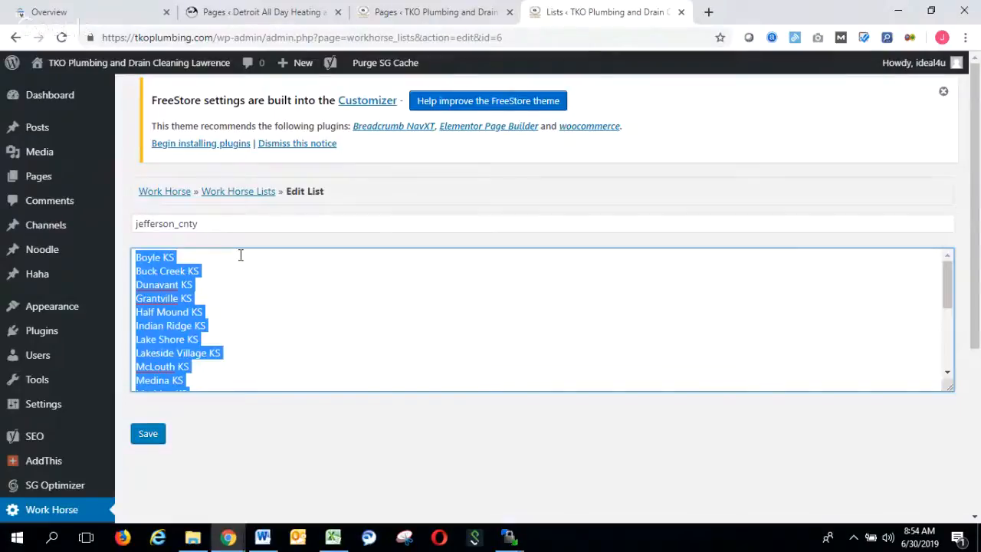
left_click_drag(948, 280, 952, 384)
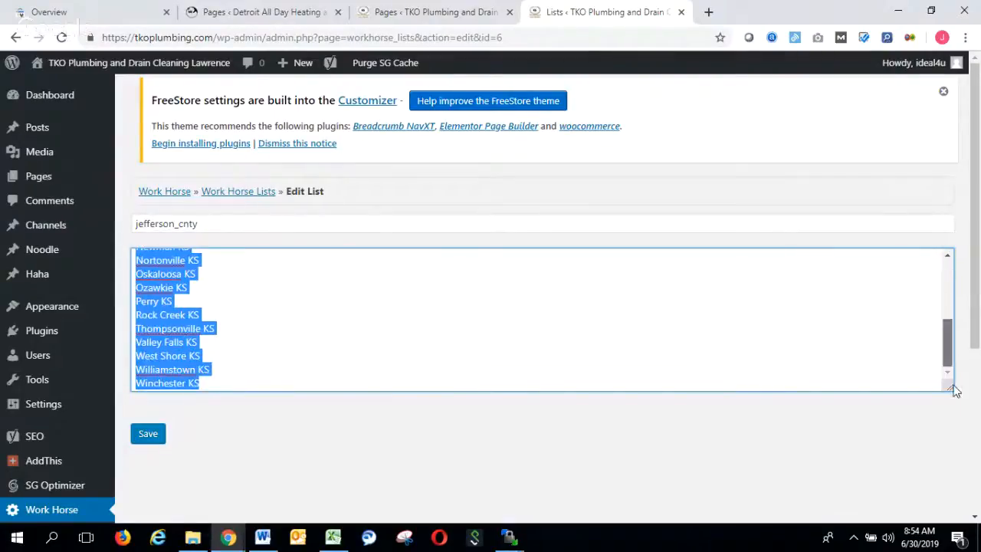
left_click(333, 539)
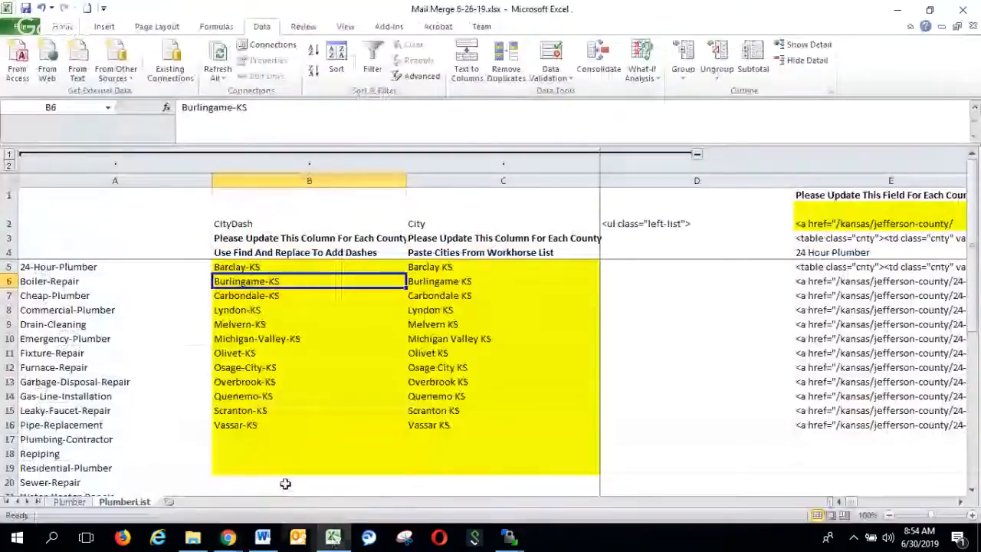
left_click(445, 267)
right_click(445, 267)
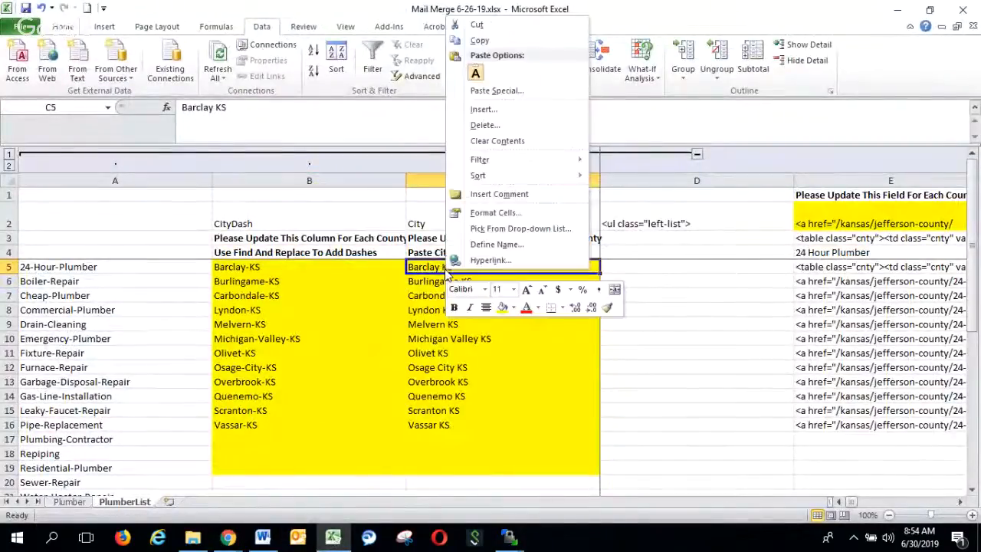
left_click(475, 76)
scroll(383, 417, "down", 3)
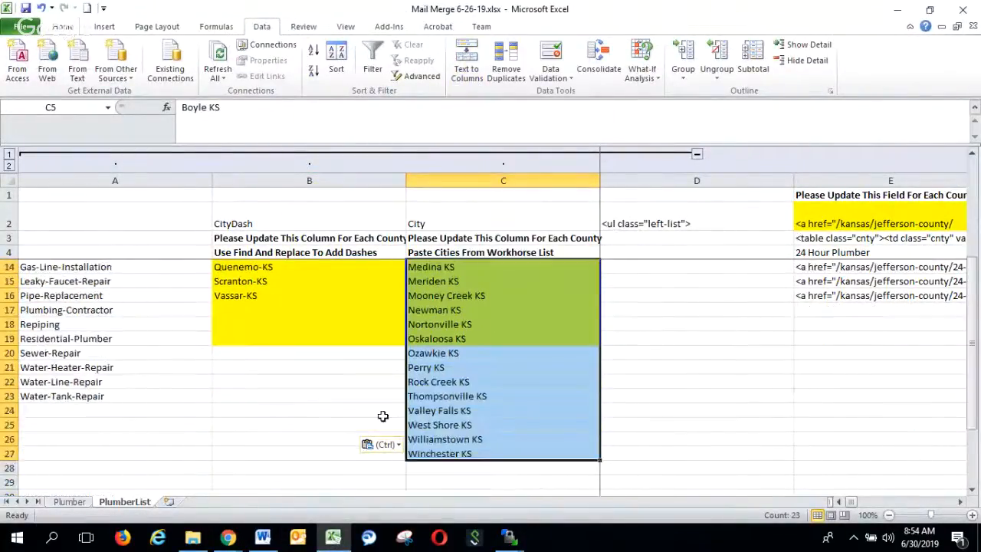
scroll(291, 401, "up", 1)
scroll(242, 313, "up", 2)
- Paste the same Jefferson County cities into the CityDash column, starting at B5
left_click(253, 268)
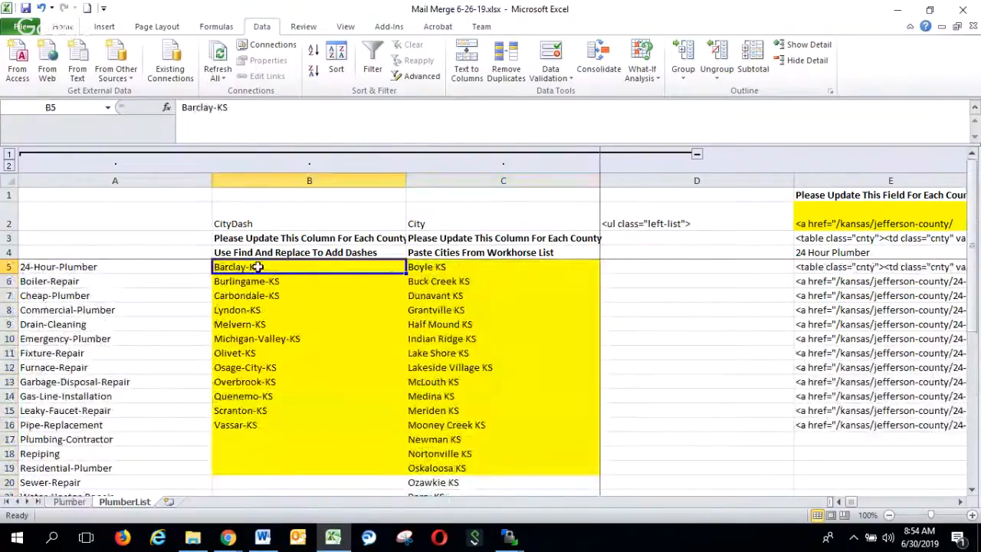
right_click(254, 268)
left_click(288, 71)
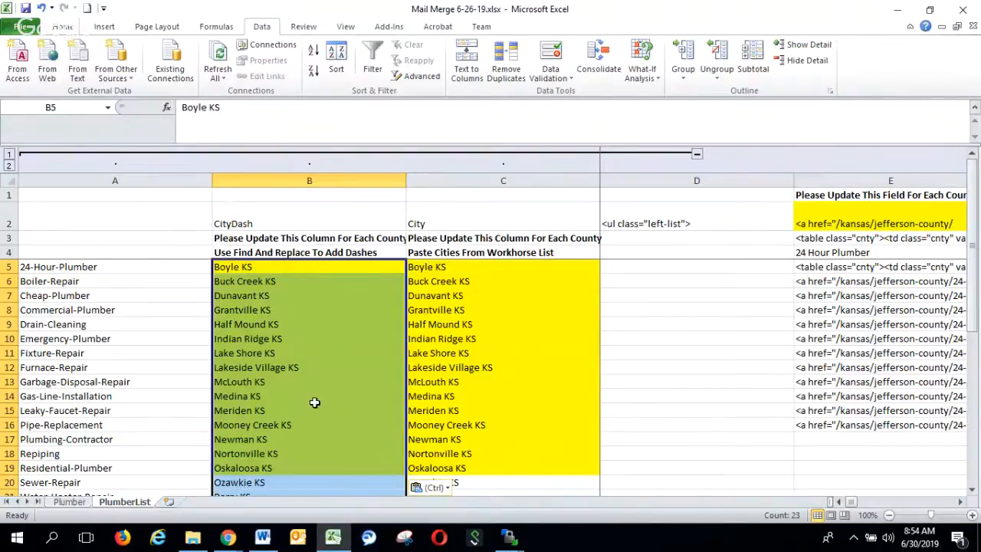
- Replace every space with a dash in the pasted CityDash entries and close Find and Replace
key("ctrl+h")
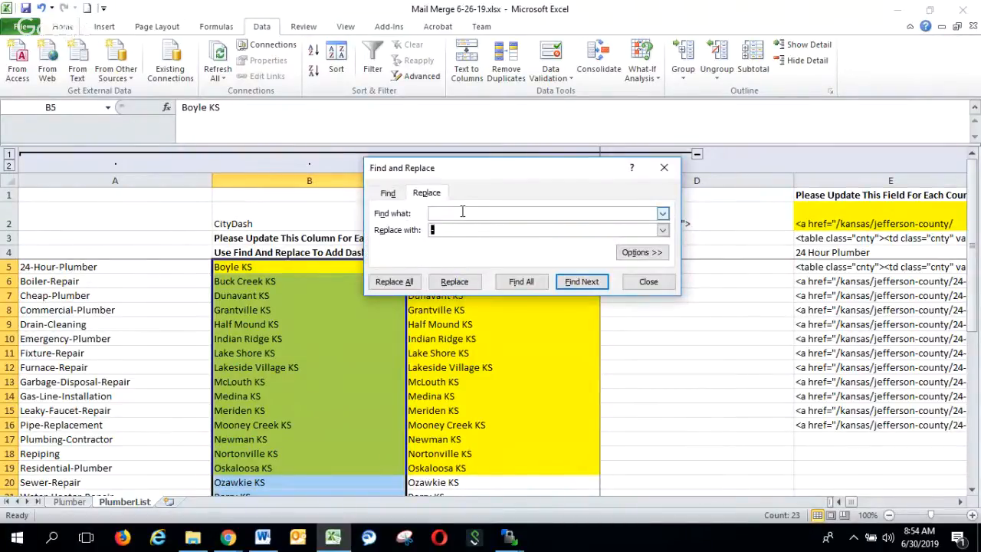
left_click(405, 281)
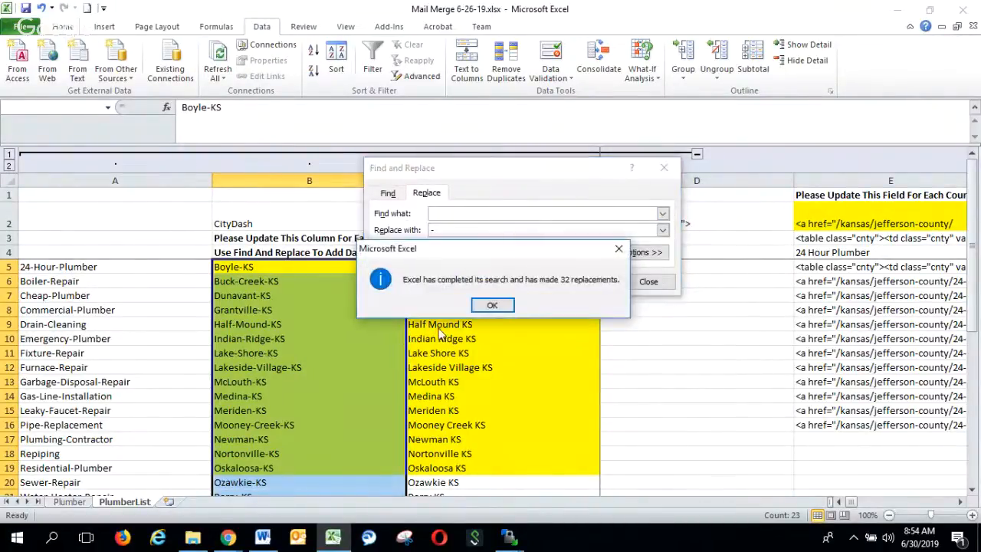
left_click(499, 304)
left_click(529, 386)
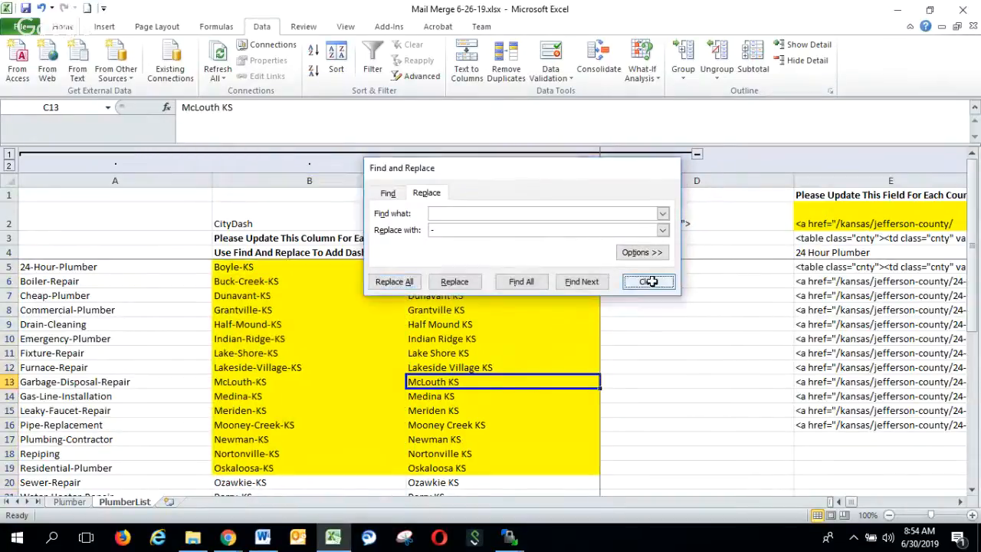
left_click(649, 281)
left_click(734, 396)
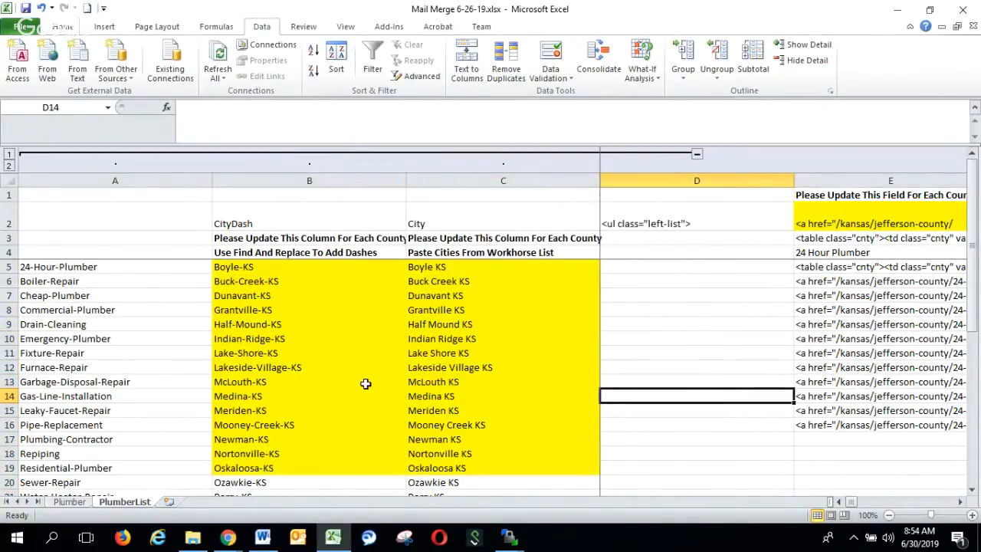
- Compare how far the city lists and the 24 Hour Plumber links extend, and inspect the link formulas in E16 and E15
scroll(409, 382, "down", 2)
scroll(409, 386, "up", 2)
scroll(426, 391, "down", 3)
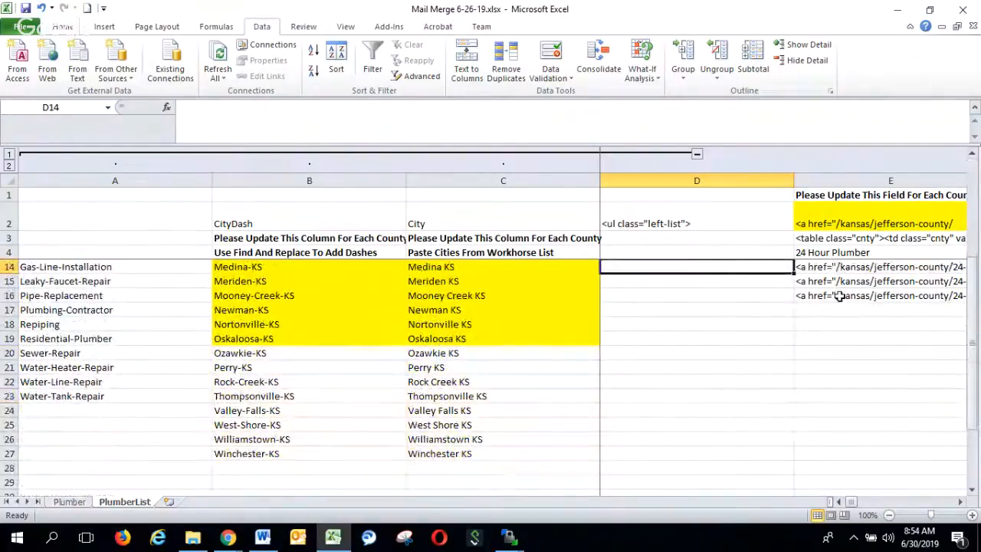
left_click(840, 296)
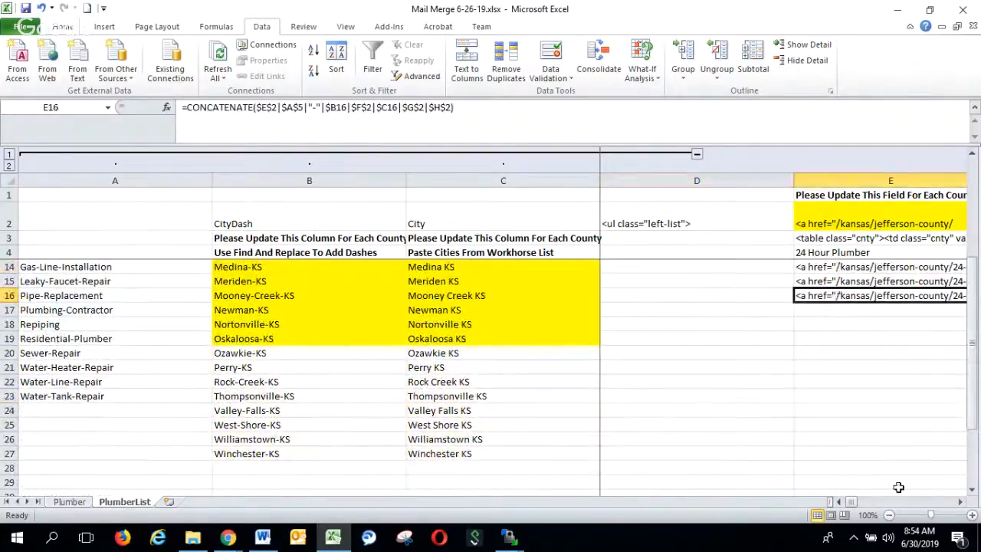
left_click(962, 502)
left_click(963, 503)
left_click(841, 502)
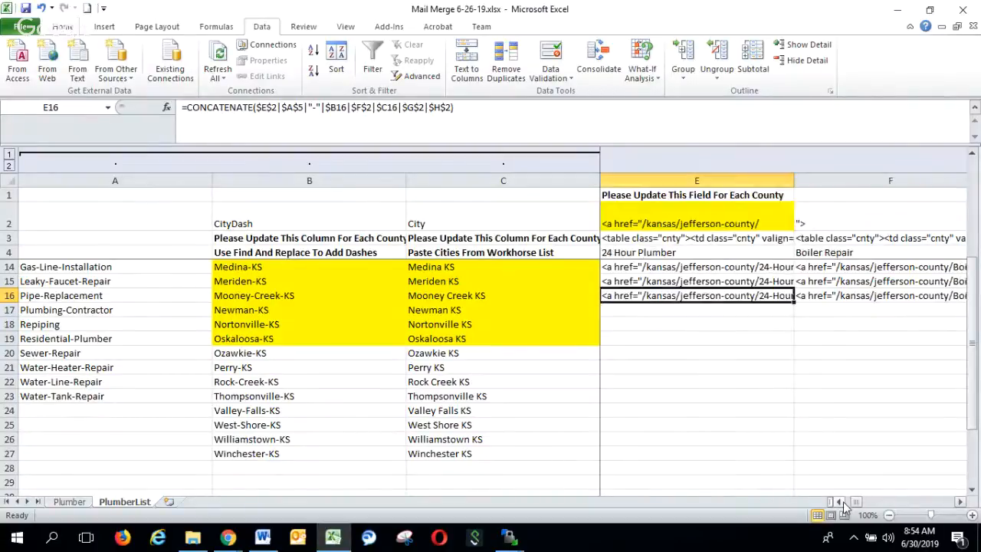
left_click(841, 502)
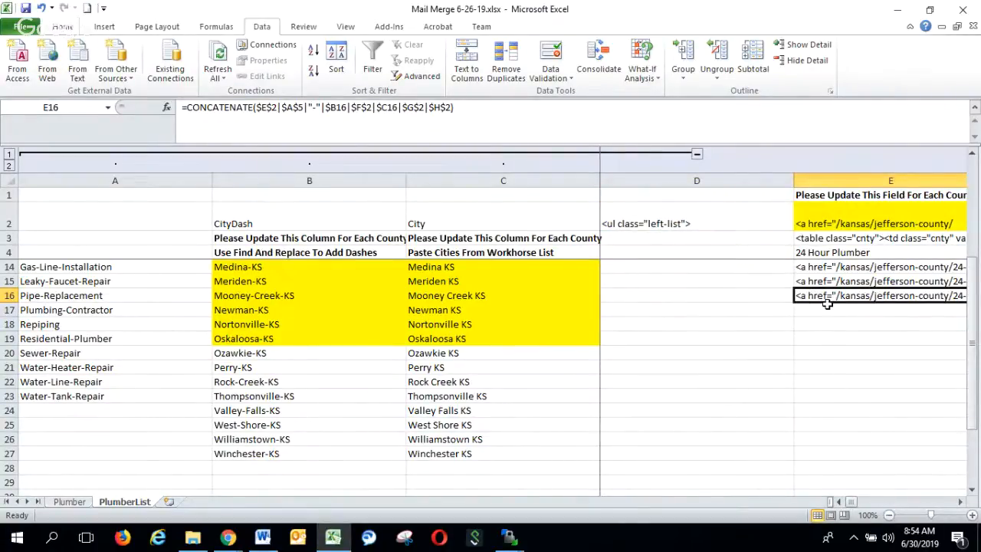
left_click(815, 282)
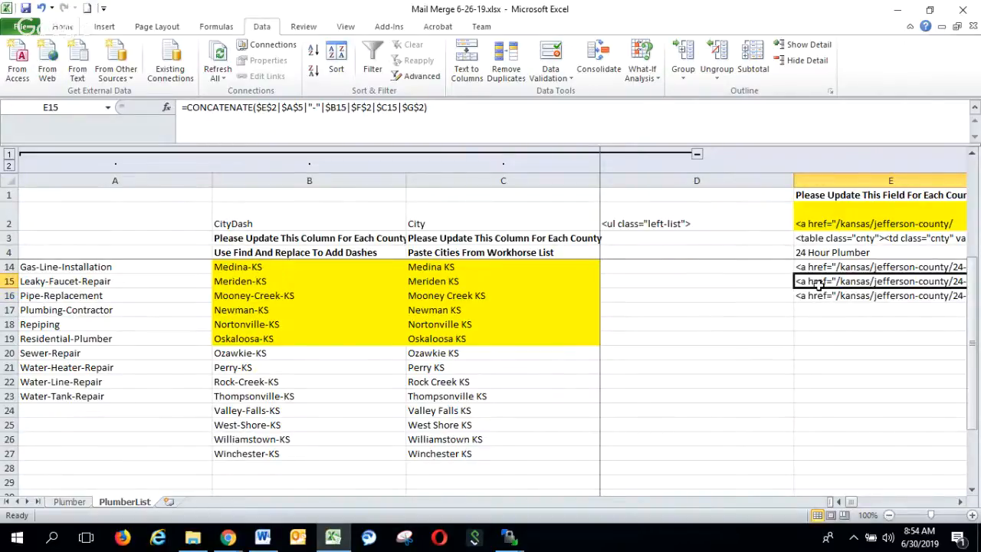
- Copy the link formulas in E7:X15 across all the service columns
key("shift+Up")
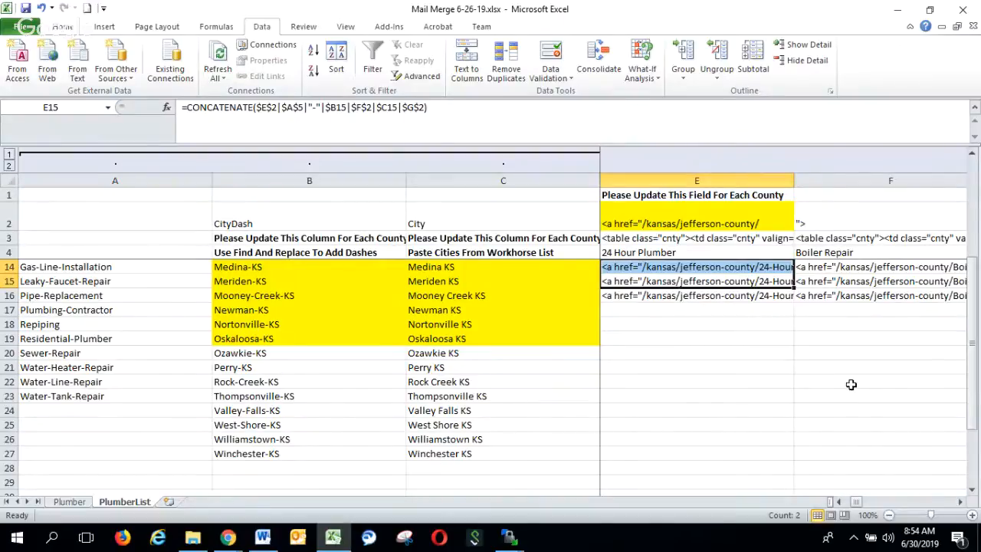
scroll(851, 384, "up", 3)
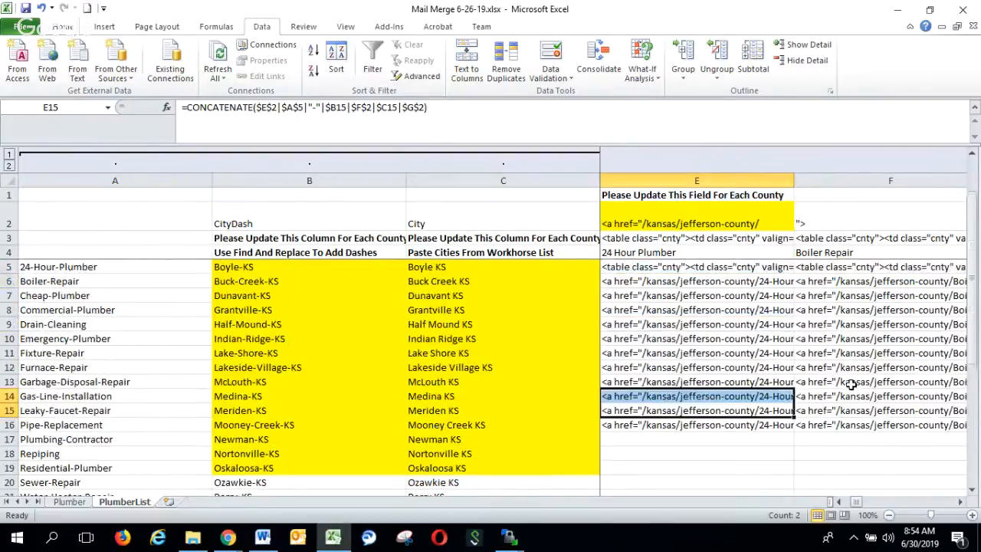
left_click(629, 295, "shift")
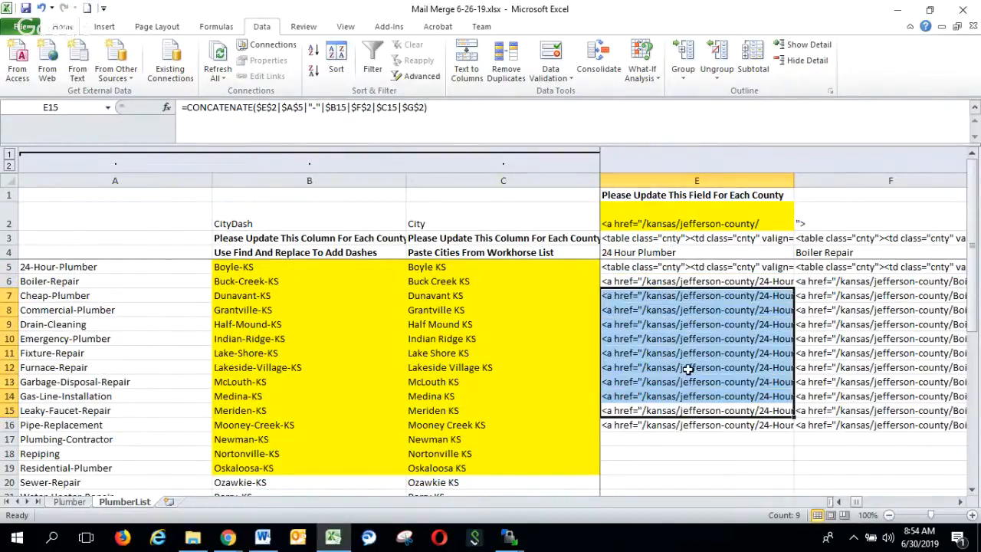
key("shift+Right")
key("shift+Right")
key("shift+Right")
key("shift+Right")
key("shift+Right")
key("shift+Right")
key("shift+Right")
key("shift+Right")
key("shift+Right")
key("shift+Right")
key("shift+Right")
key("shift+Right")
key("shift+Right")
key("shift+Right")
key("shift+Right")
key("shift+Right")
key("shift+Right")
key("shift+Right")
key("shift+Right")
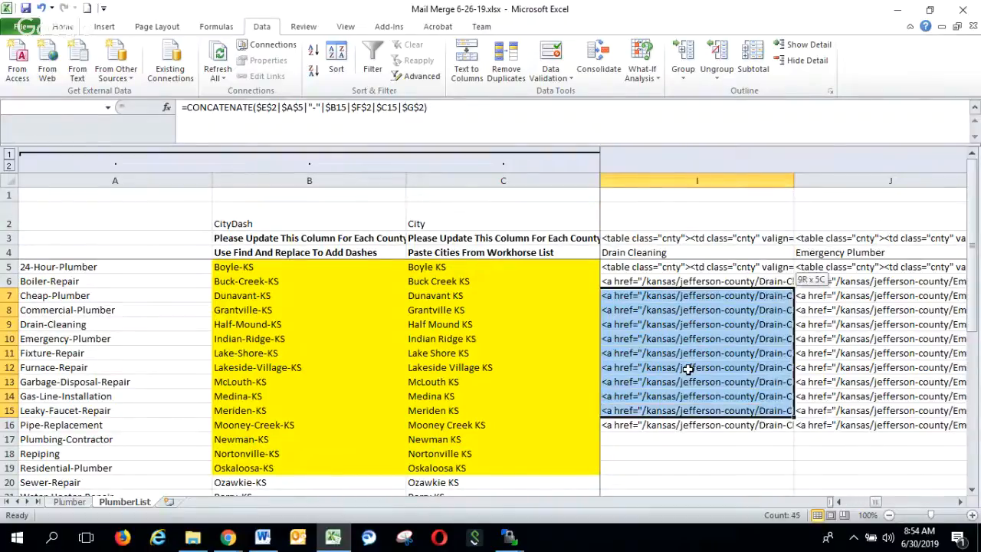
key("shift+Right")
key("shift+Right")
key("shift+Right")
key("shift+Right")
key("shift+Right")
key("shift+Left")
key("shift+Left")
key("shift+Left")
key("shift+Left")
key("shift+Left")
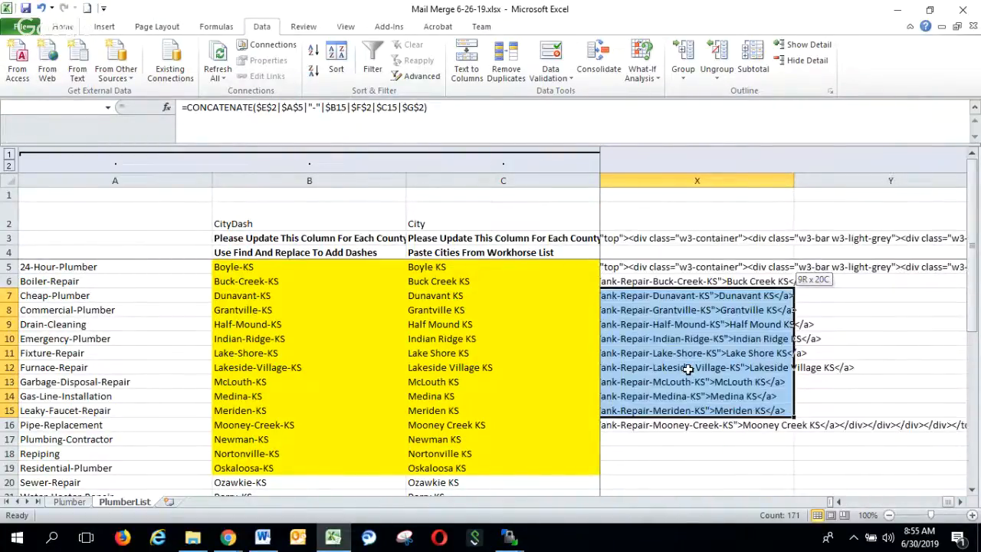
key("ctrl+c")
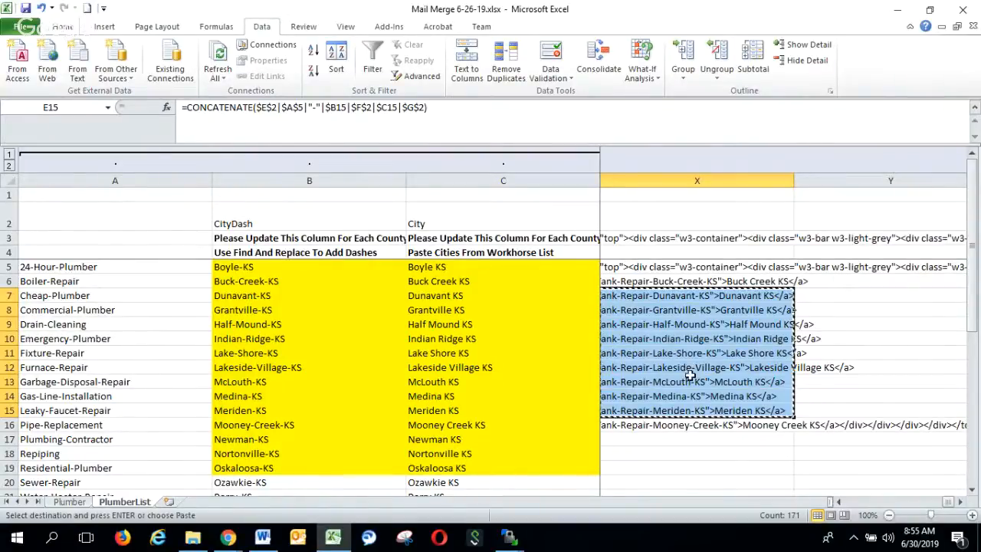
- Insert the copied formula cells at E16:X16 above the closing row, shifting the existing cells down
left_click_drag(949, 502, 821, 502)
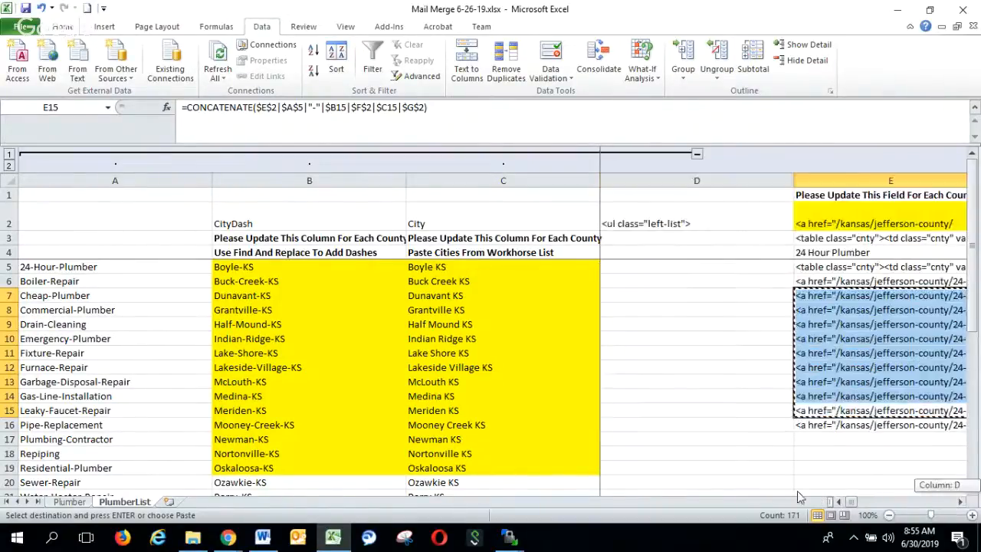
left_click(818, 427)
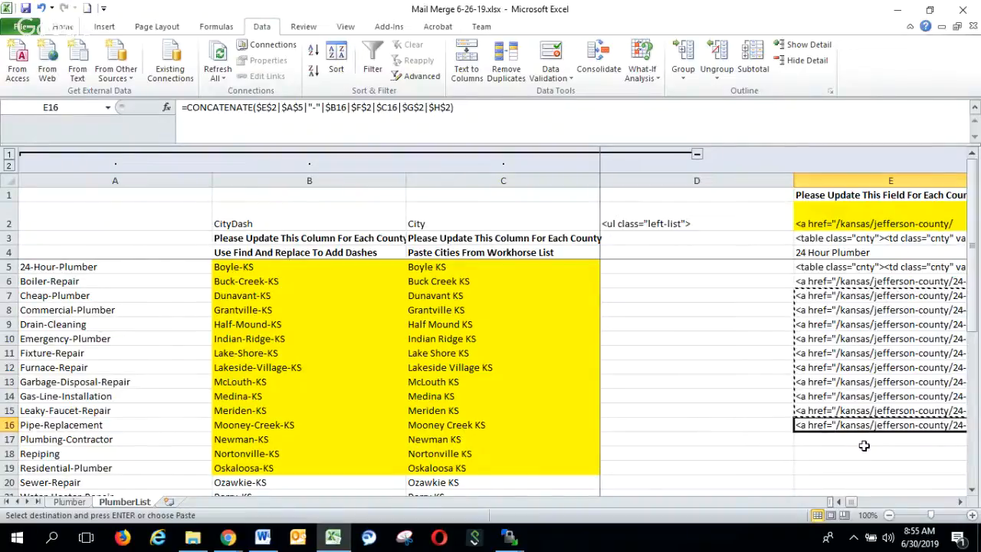
key("shift+Right")
key("shift+Right")
key("shift+Right")
key("shift+Right")
key("shift+Right")
key("shift+Right")
key("shift+Right")
key("shift+Right")
key("shift+Right")
key("shift+Right")
key("shift+Right")
key("shift+Right")
key("shift+Right")
key("shift+Right")
key("shift+Right")
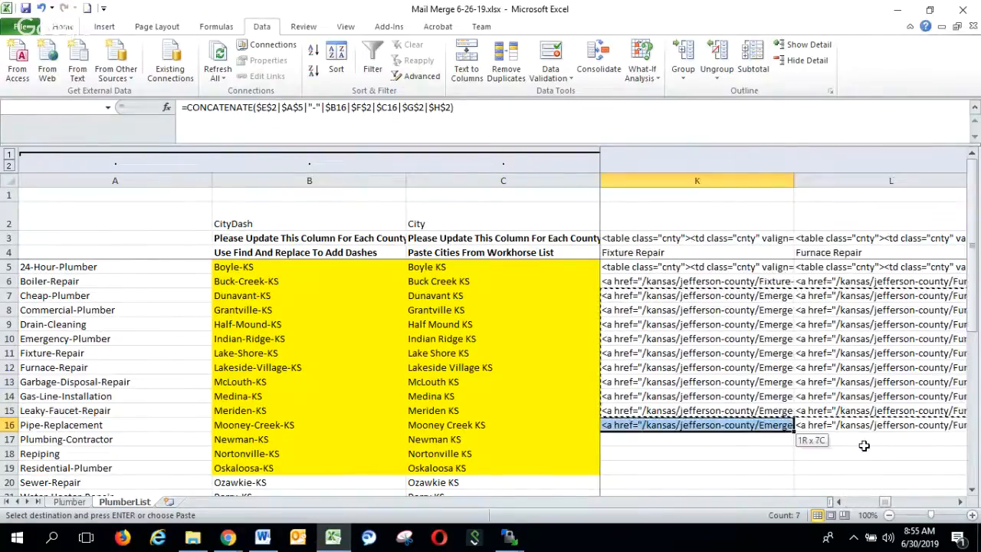
key("shift+Right")
key("shift+Right")
key("shift+Right")
key("shift+Right")
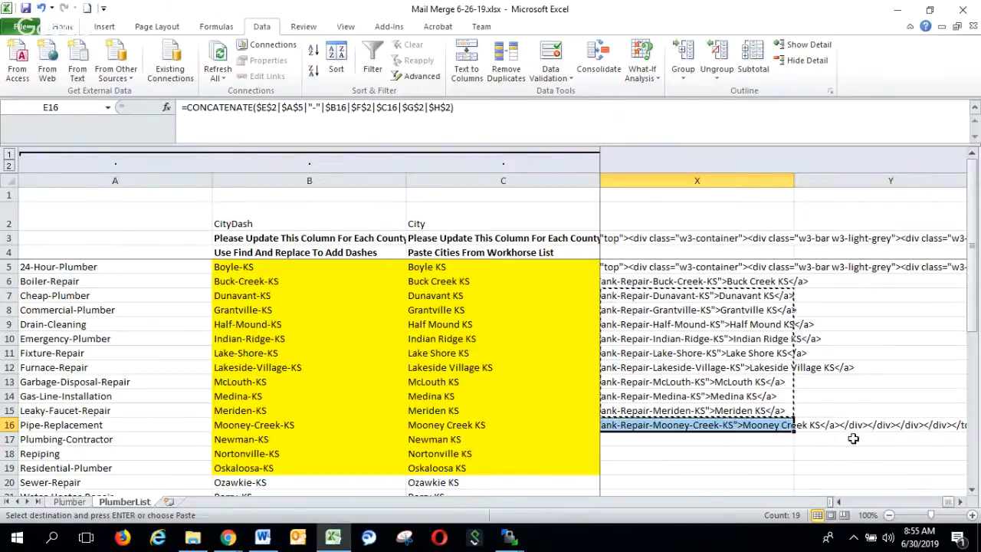
right_click(722, 426)
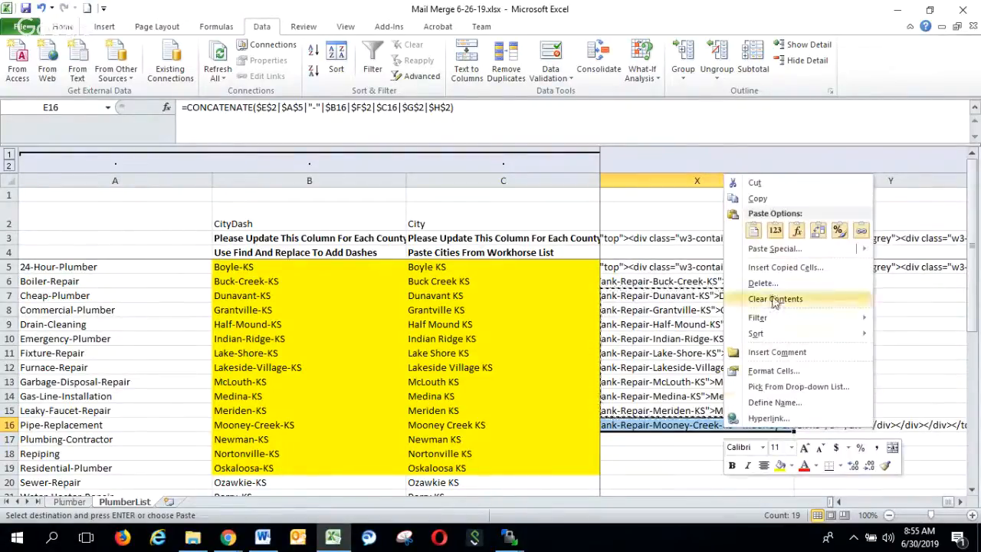
left_click(797, 267)
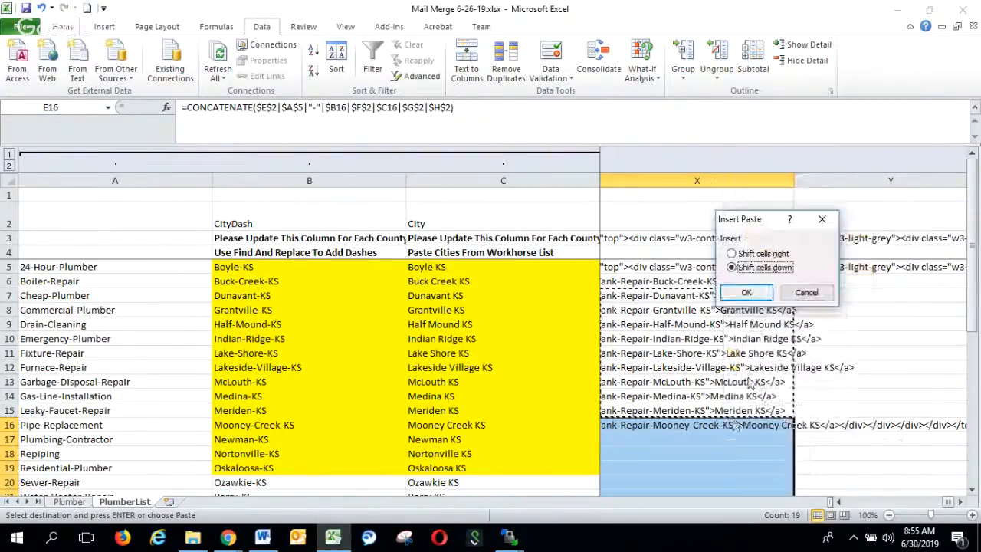
left_click(747, 293)
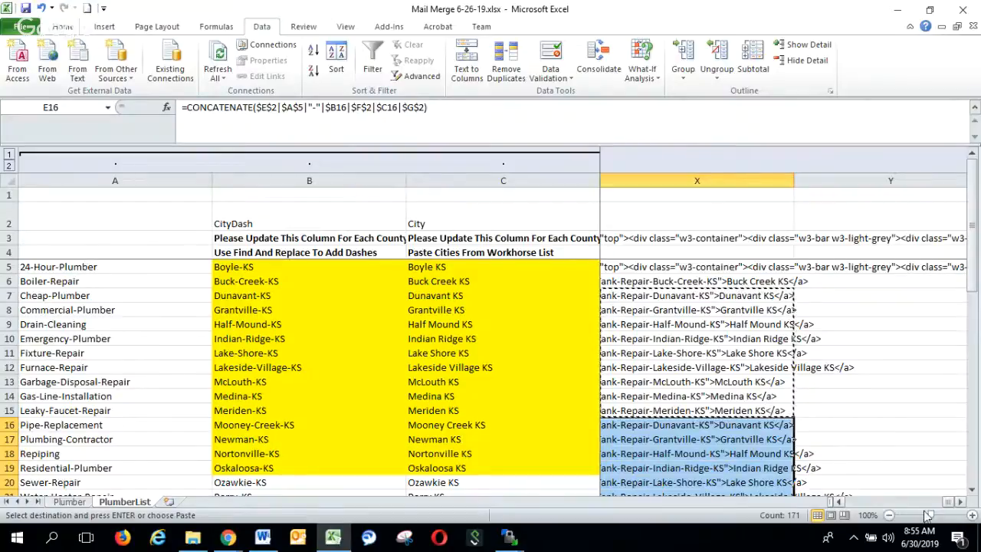
- Copy the larger block of link formulas in E10:X24 across all the service columns
scroll(647, 405, "down", 3)
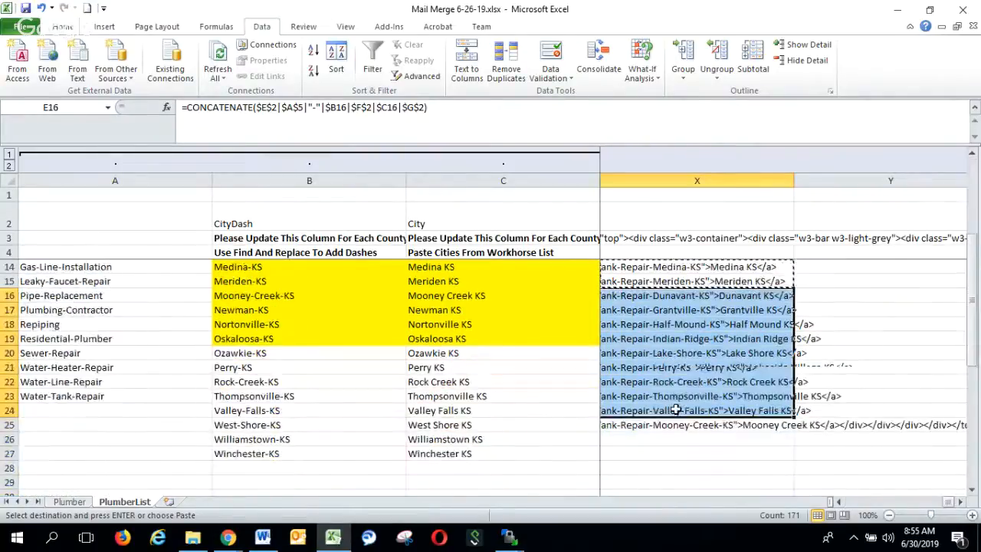
left_click(741, 406)
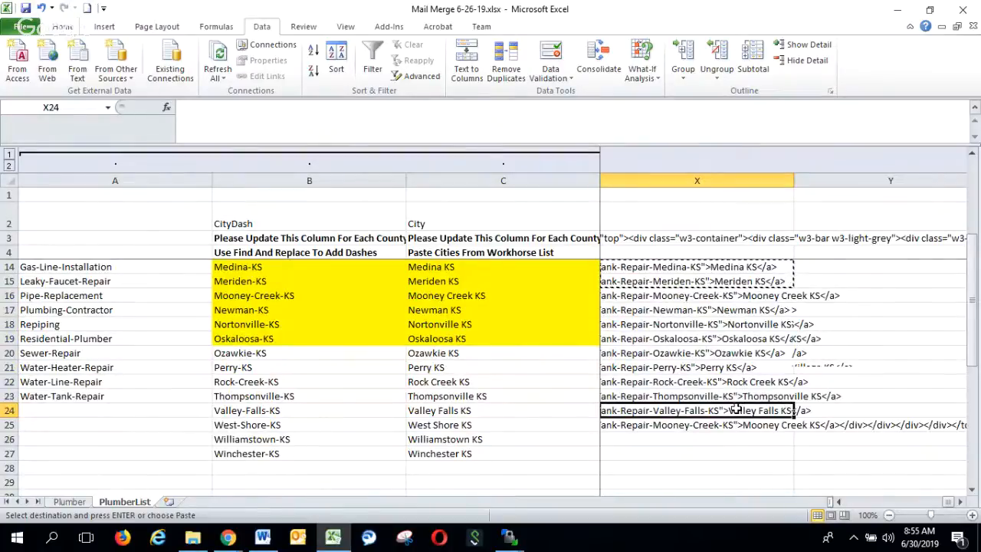
key("shift+Left")
key("shift+Left")
key("shift+Left")
key("shift+Left")
key("shift+Left")
key("shift+Left")
key("shift+Left")
key("shift+Left")
key("shift+Left")
key("shift+Left")
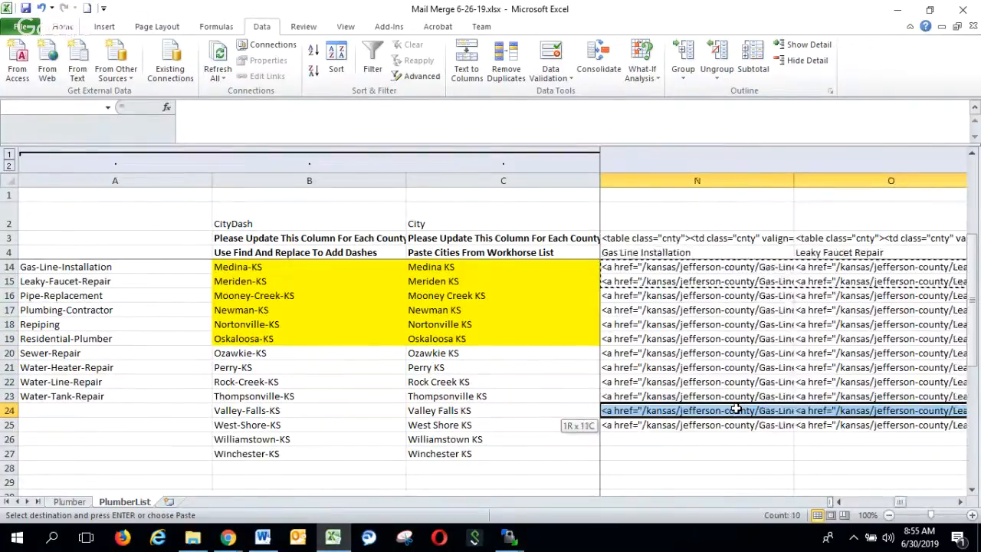
key("shift+Left")
key("shift+Left")
key("shift+Left")
key("shift+Left")
key("shift+Left")
key("shift+Left")
key("shift+Left")
key("shift+Left")
key("shift+Left")
key("shift+Left")
key("shift+Left")
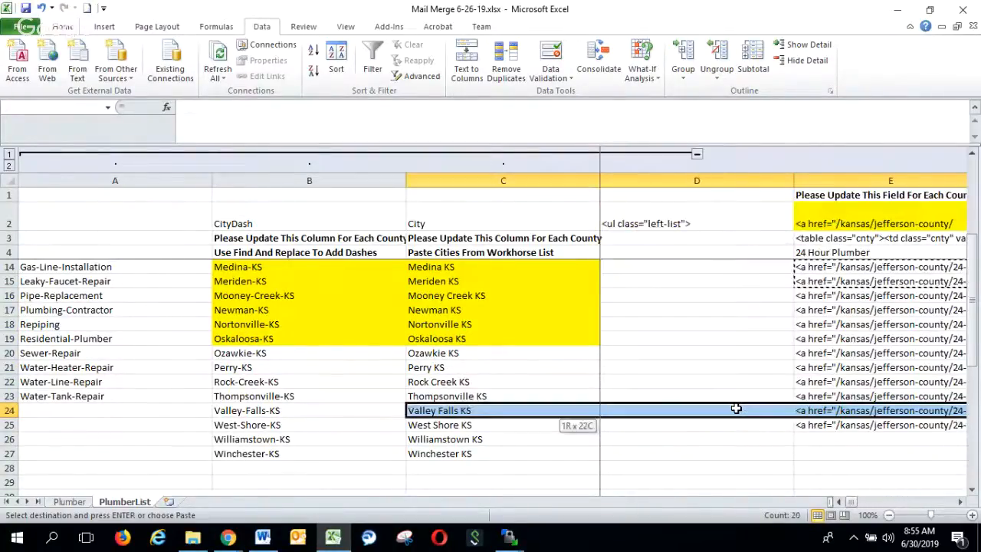
key("shift+Right")
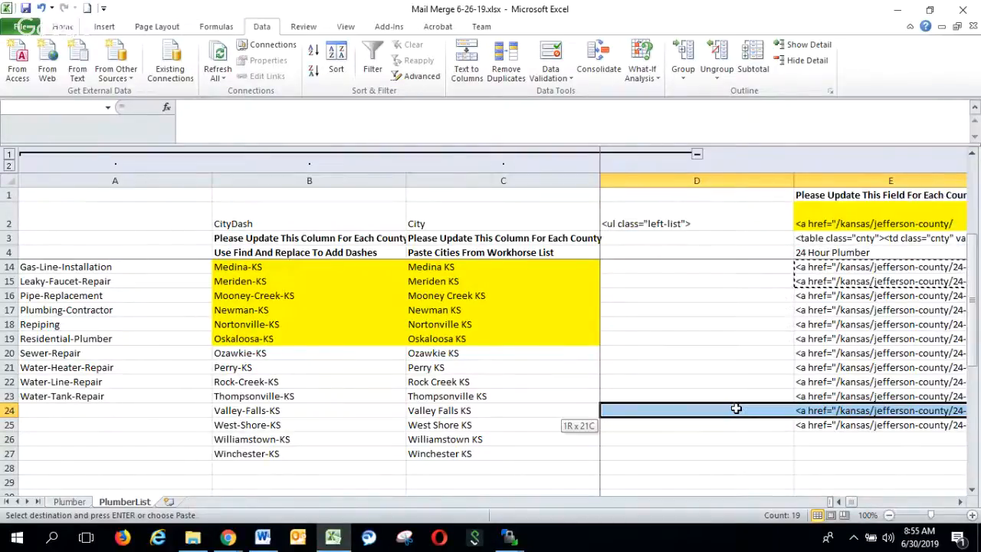
key("shift+Right")
key("shift+Up")
key("shift+Up")
key("shift+Up")
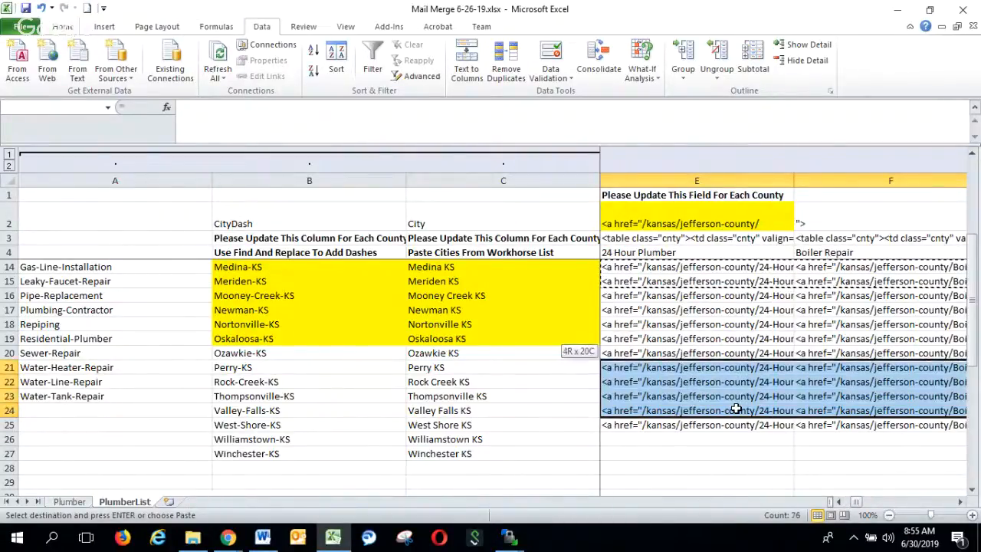
key("shift+Up")
key("shift+Up")
key("shift+Up")
key("shift+Up")
key("shift+Up")
key("shift+Up")
key("shift+Up")
key("shift+Up")
key("shift+Up")
key("shift+Up")
key("shift+Up")
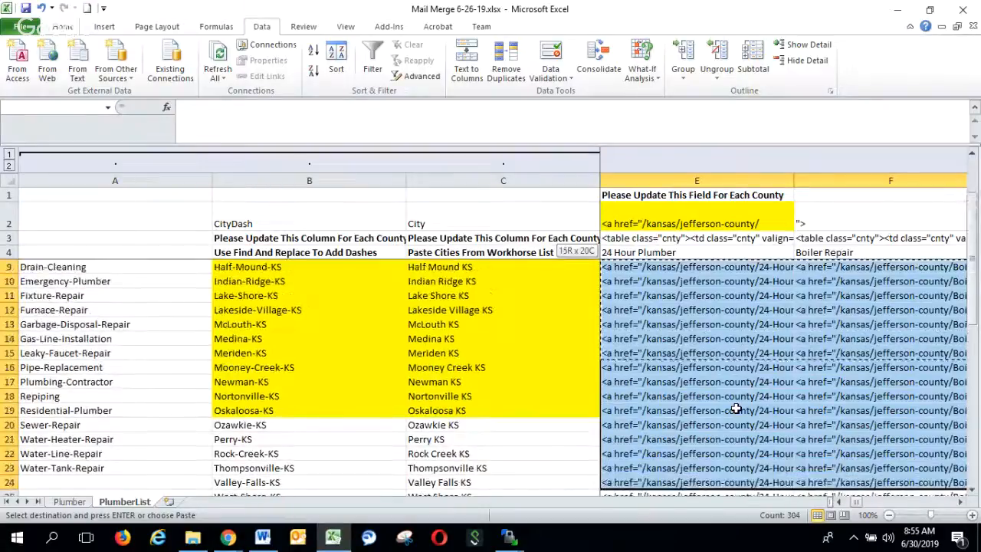
key("shift+Down")
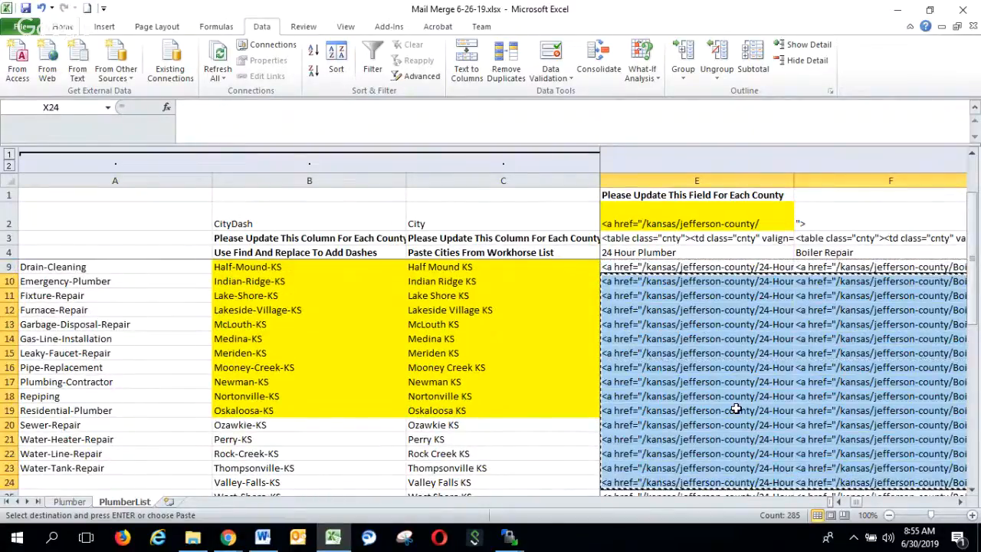
- Insert the copied block at row 25 starting in column E, shifting the closing-row cells down
scroll(683, 439, "down", 1)
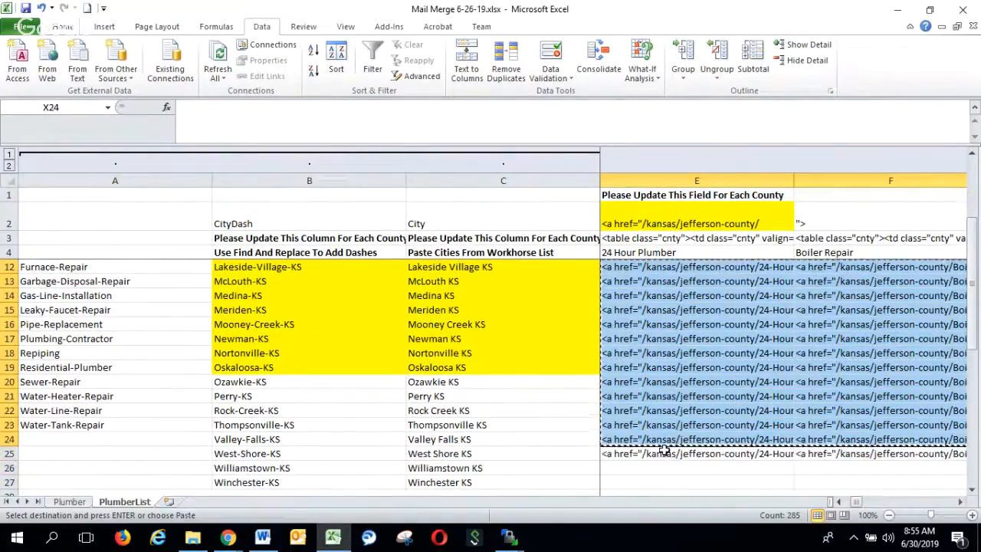
left_click(663, 453)
key("Left")
key("Right")
key("shift+Right")
key("shift+Right")
key("shift+Right")
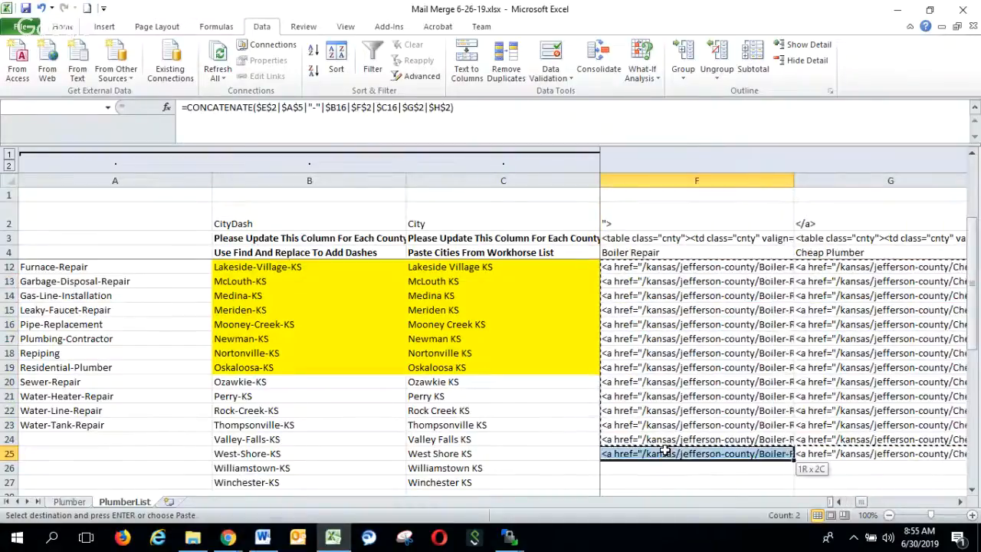
key("shift+Right")
key("shift+Right")
key("shift+Right")
key("shift+Right")
key("shift+Right")
key("shift+Right")
key("shift+Right")
key("shift+Right")
key("shift+Right")
key("shift+Right")
key("shift+Right")
key("shift+Right")
key("shift+Right")
key("shift+Right")
key("shift+Right")
key("shift+Right")
key("shift+Right")
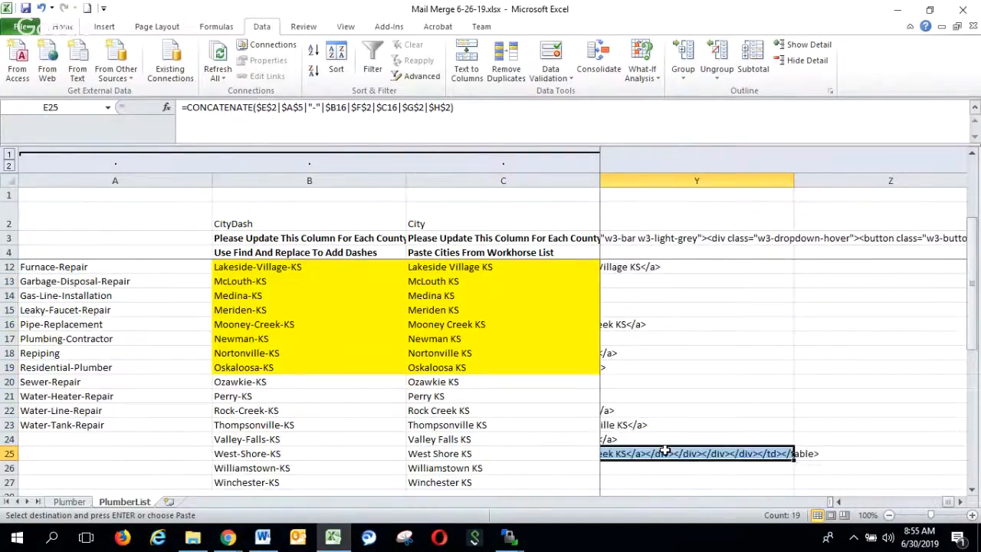
right_click(644, 454)
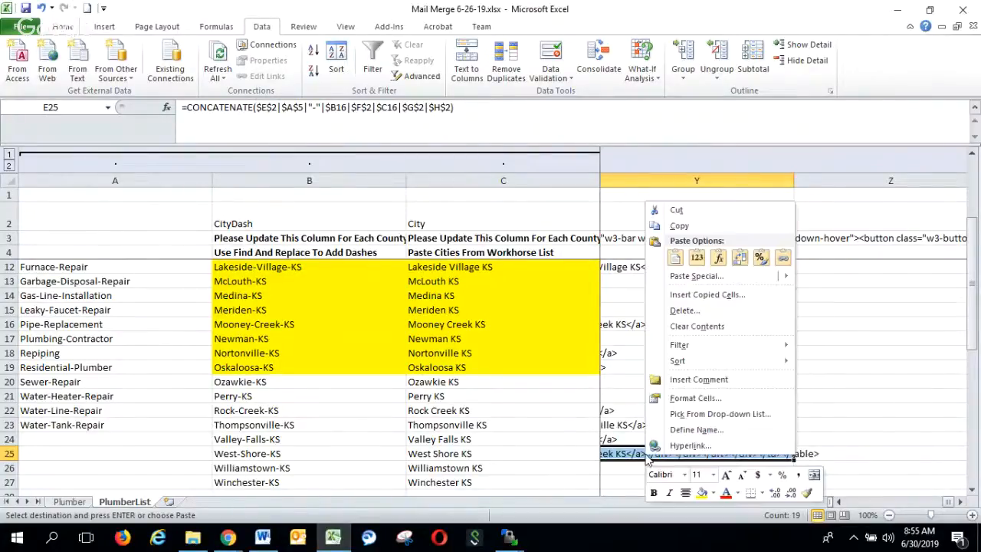
left_click(706, 298)
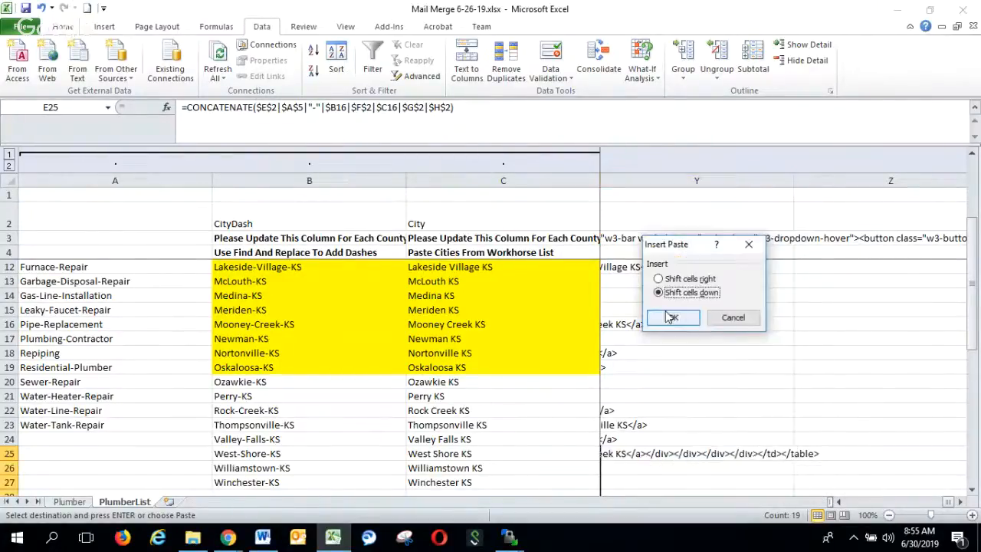
left_click(671, 319)
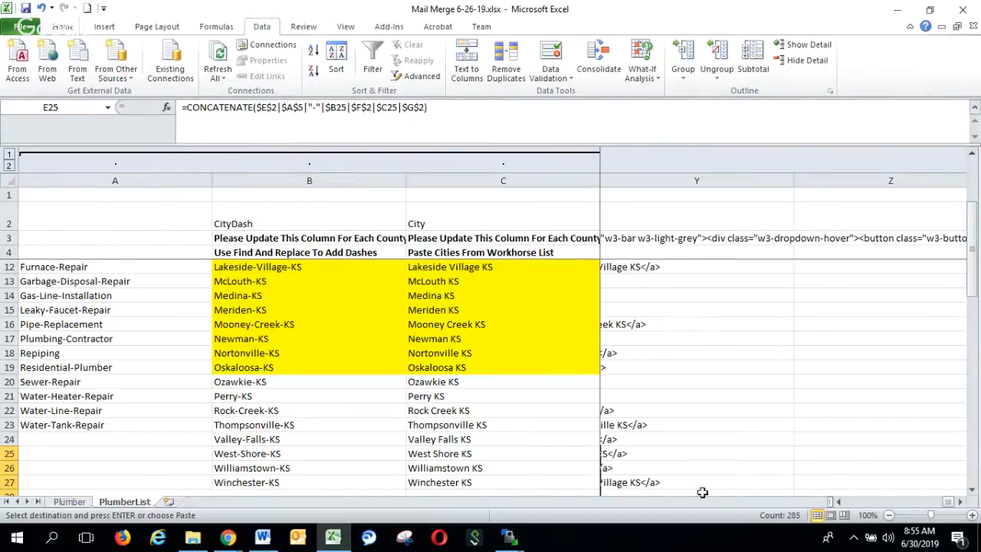
- Narrow column D to bring the 24 Hour Plumber column closer to the city lists
left_click_drag(948, 504, 847, 504)
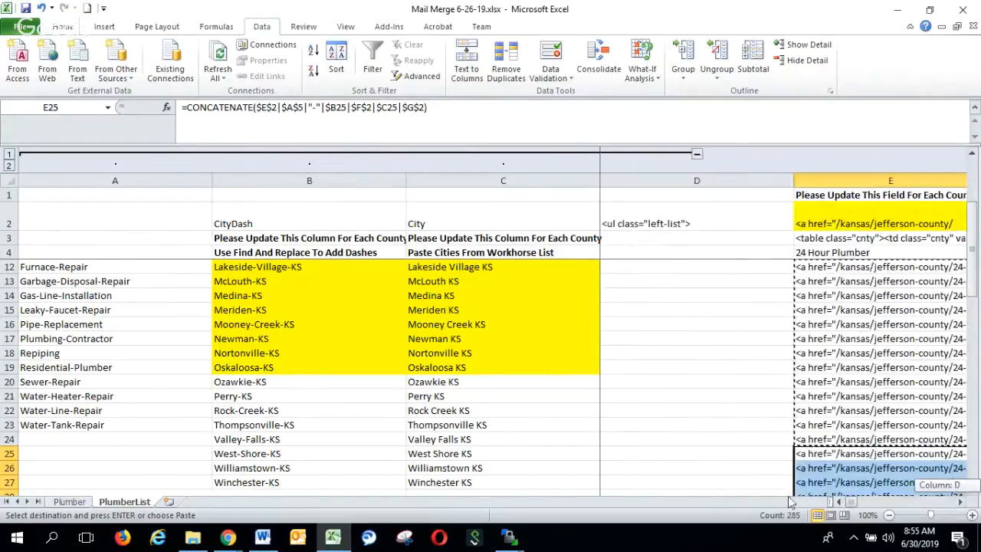
left_click(835, 328)
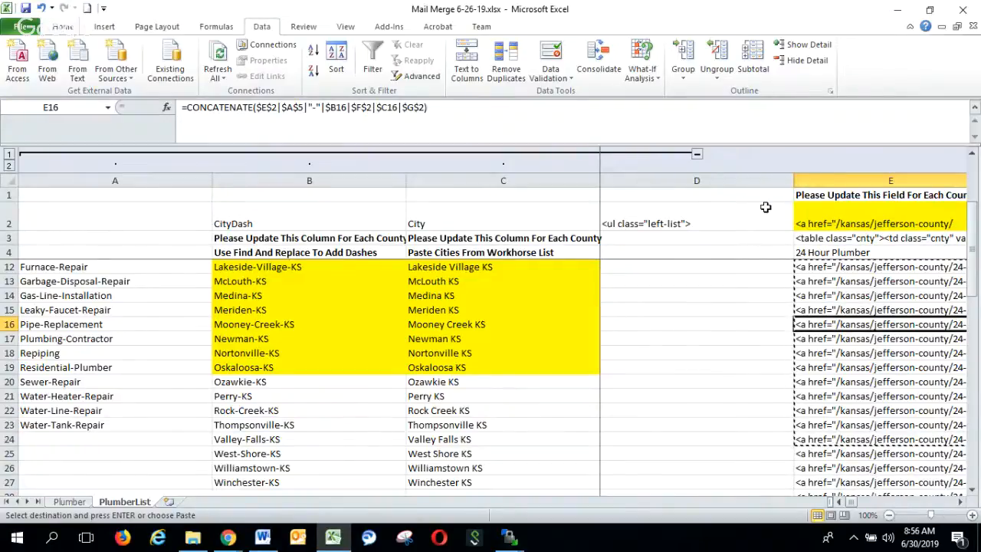
left_click_drag(794, 181, 648, 181)
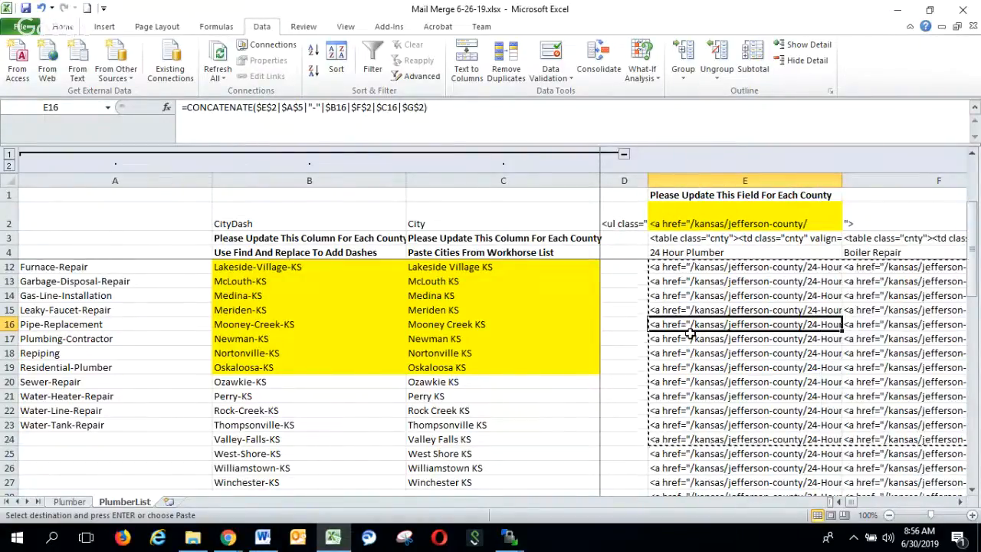
left_click(690, 339)
- Widen column E to show more of the 24 Hour Plumber link text, and inspect the formula in E6
scroll(709, 443, "up", 2)
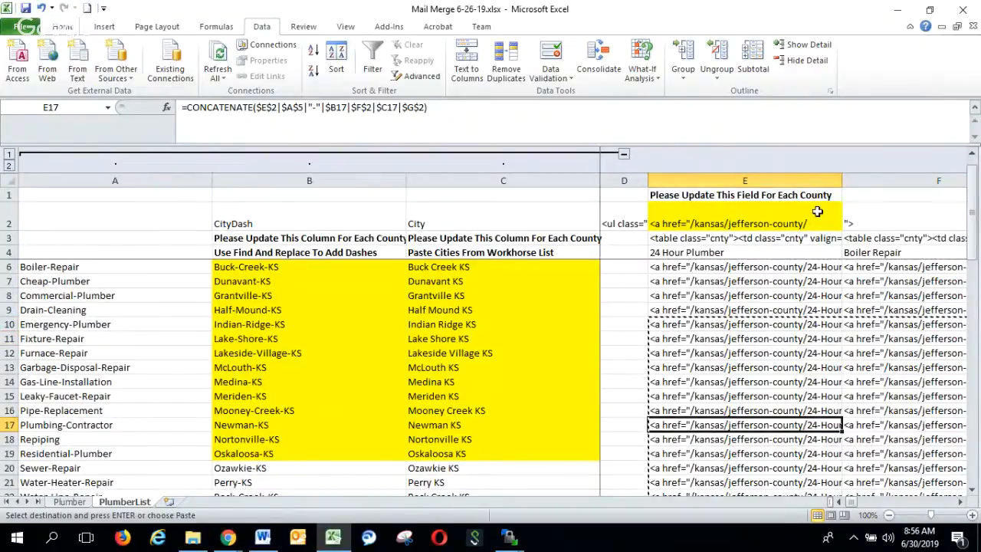
left_click_drag(841, 184, 932, 195)
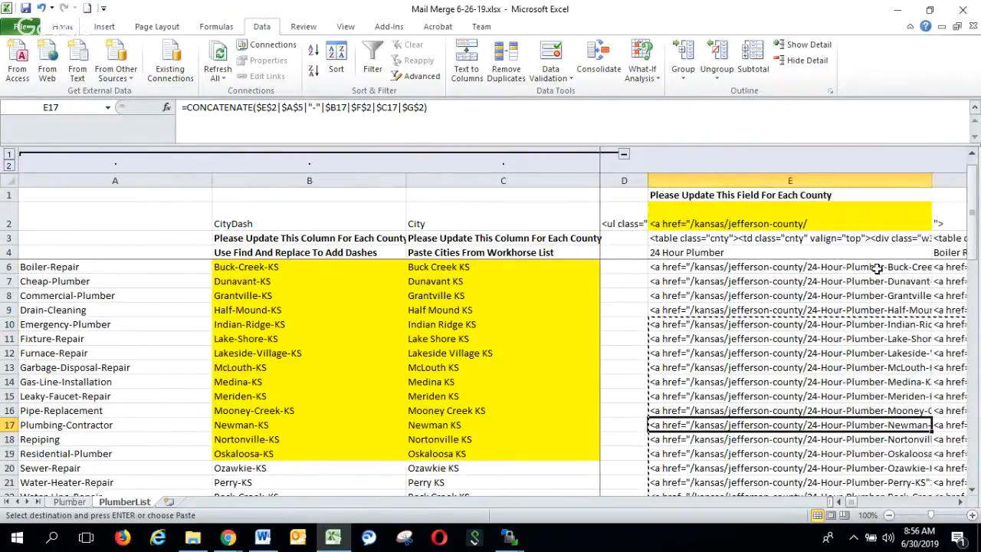
left_click(961, 503)
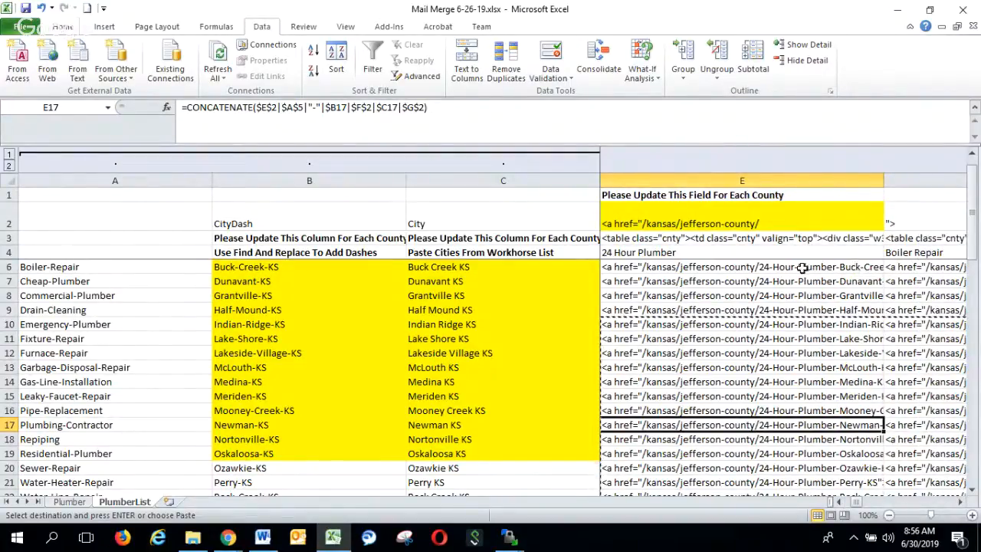
left_click_drag(885, 180, 911, 180)
left_click(828, 266)
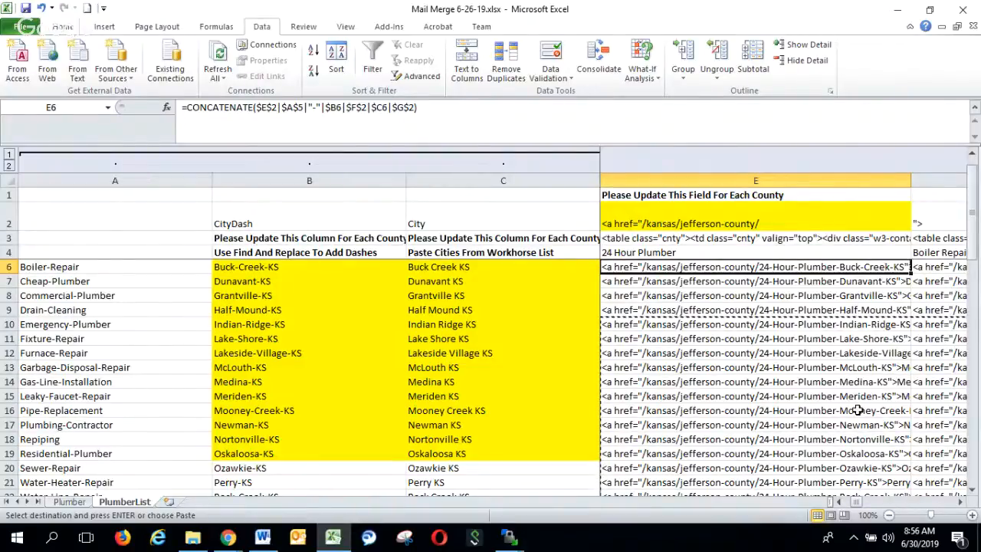
scroll(843, 380, "down", 2)
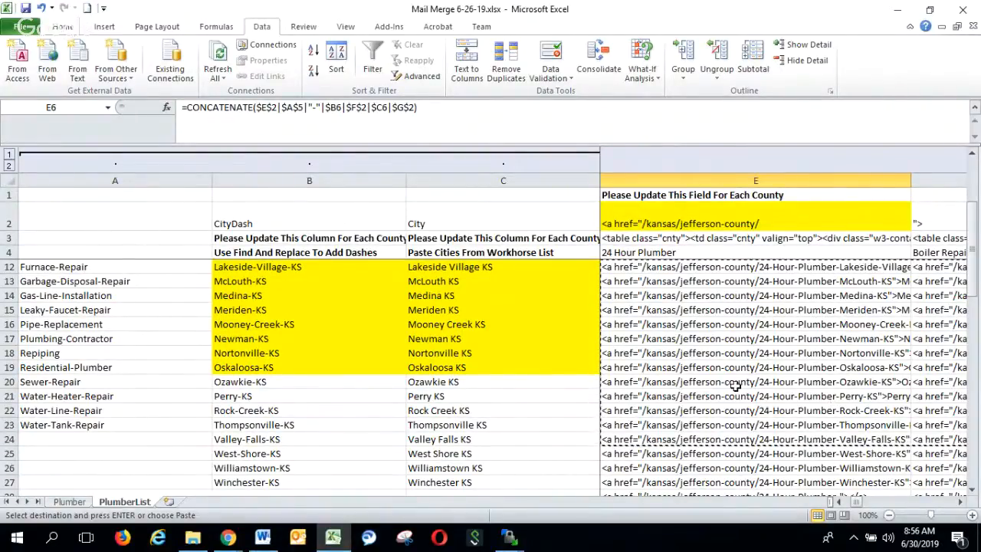
- Inspect the 24 Hour Plumber link formulas in E26 and E40, checking the rows that extend beyond the last city
scroll(801, 410, "down", 2)
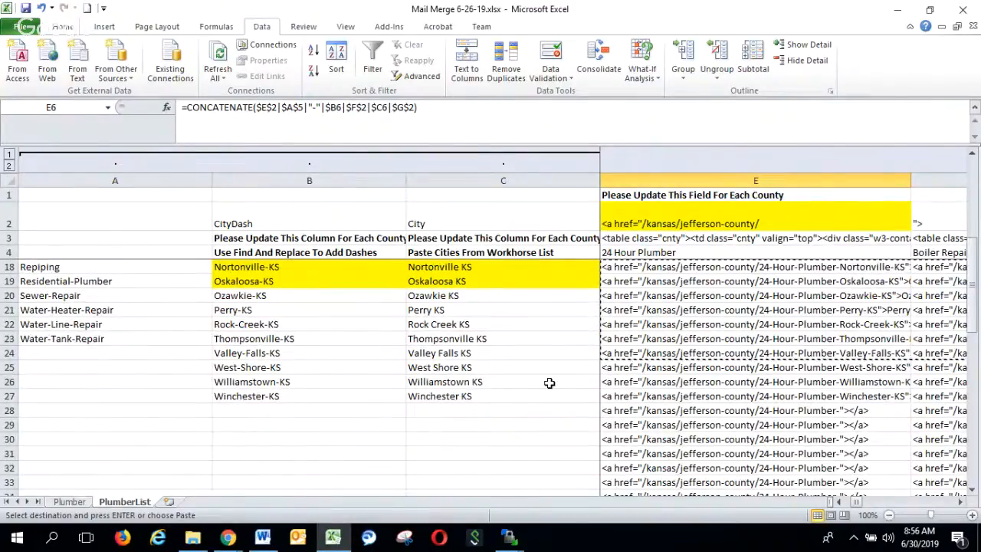
left_click(809, 380)
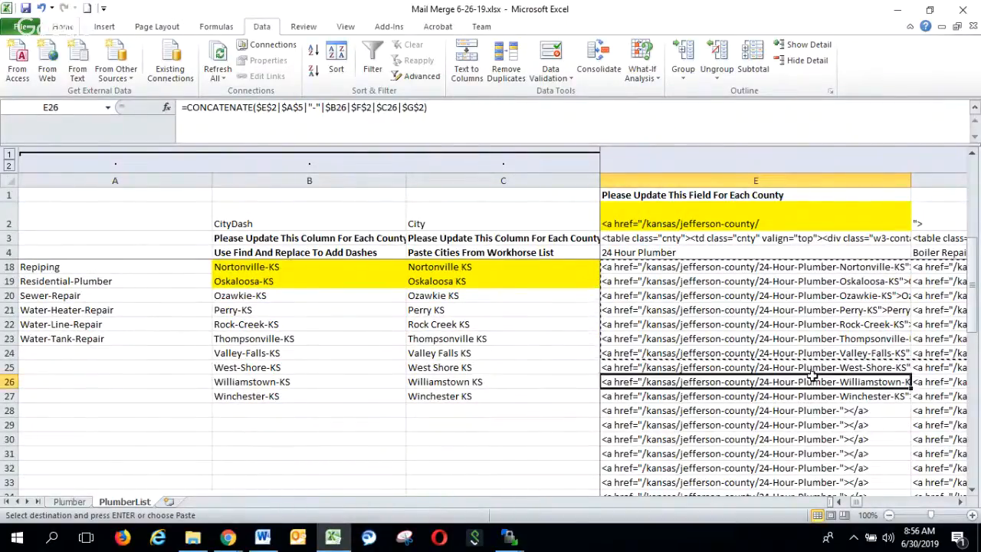
scroll(804, 383, "down", 4)
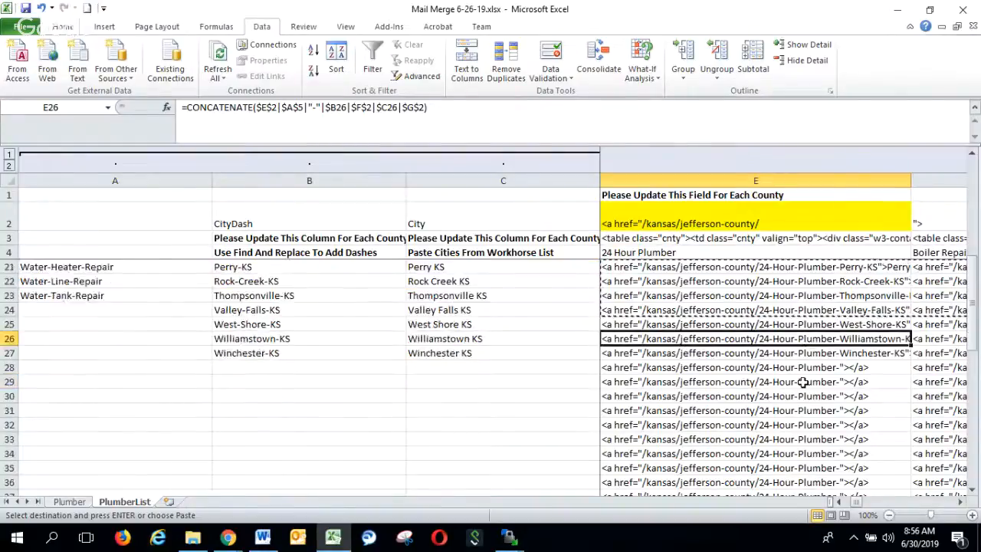
scroll(770, 406, "up", 1)
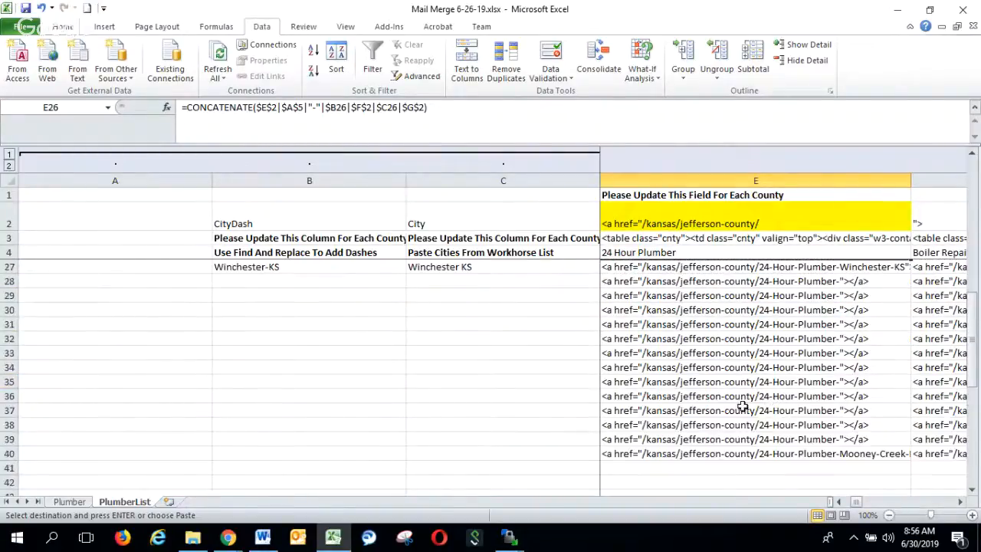
left_click(706, 449)
scroll(637, 367, "up", 1)
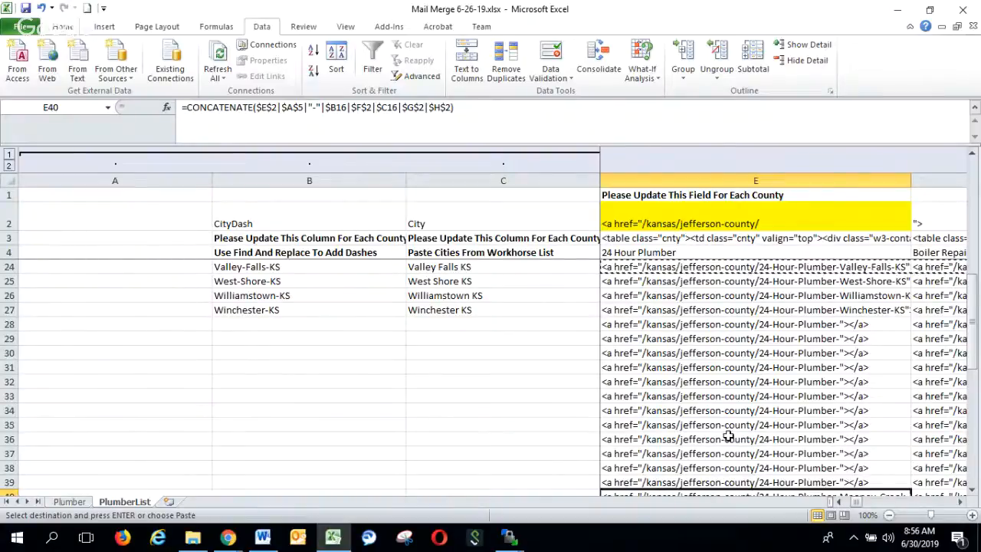
scroll(676, 460, "down", 1)
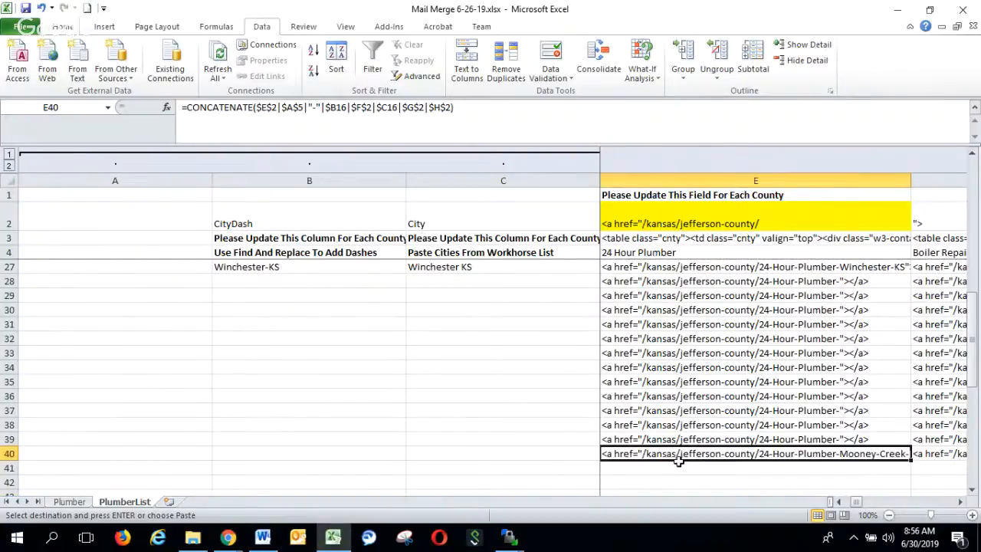
- Clear the surplus link formulas without a matching city in E28:Y39 across all the service columns
key("Up")
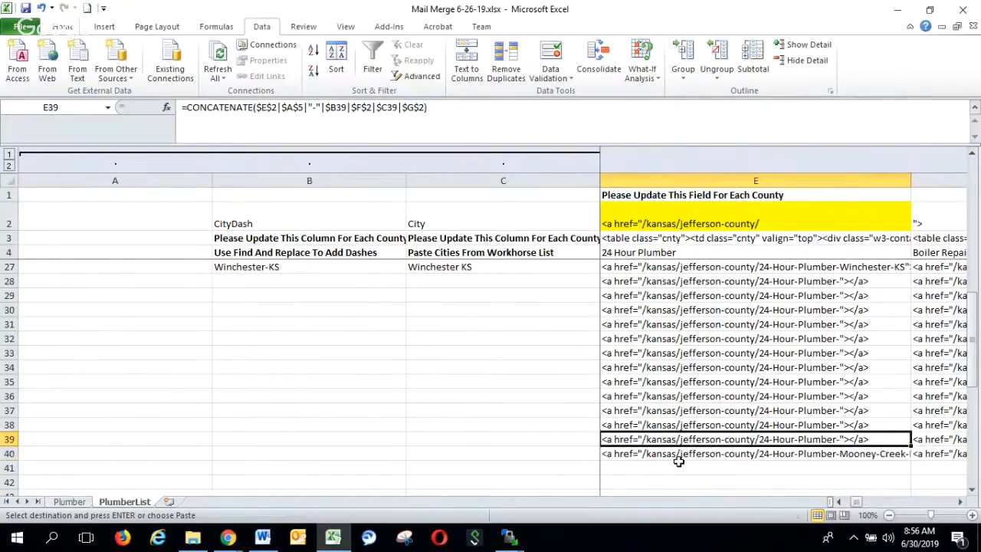
key("shift+Up")
key("shift+Up")
key("shift+Up")
key("shift+Up")
key("shift+Up")
key("Left")
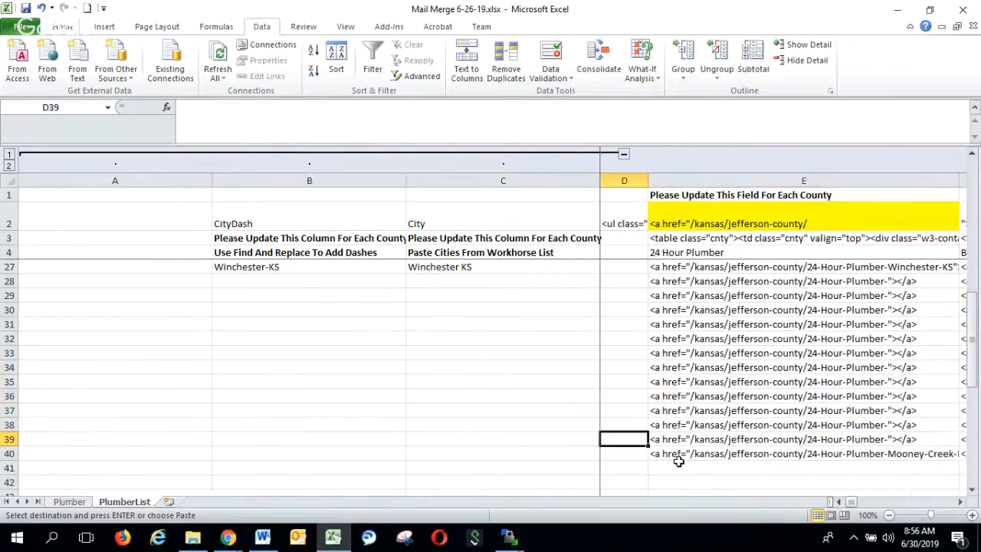
key("Right")
key("shift+Up")
key("shift+Up")
key("shift+Up")
key("shift+Up")
key("shift+Up")
key("shift+Up")
key("shift+Up")
key("shift+Up")
key("shift+Up")
key("shift+Up")
key("shift+Up")
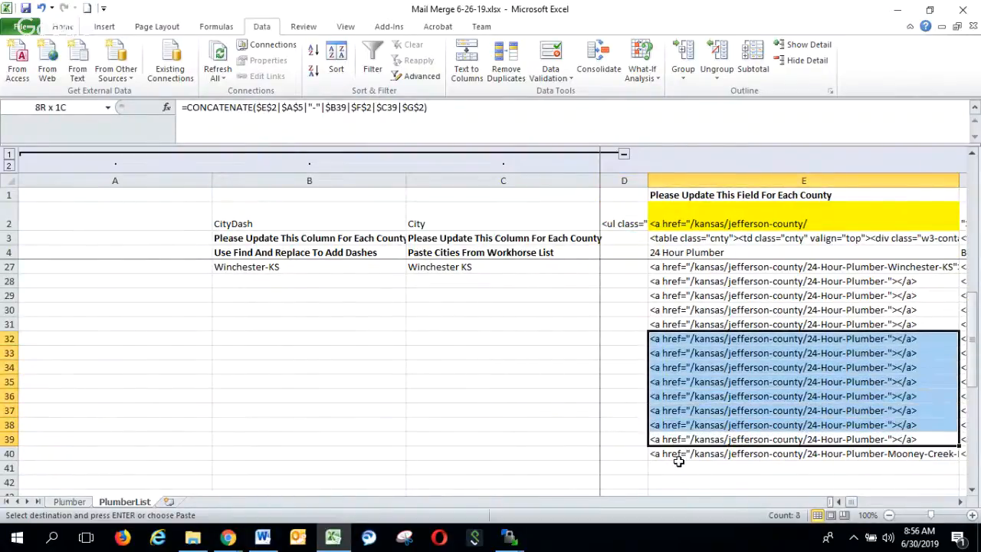
key("shift+Right")
key("shift+Right")
key("shift+Right")
key("shift+Right")
key("shift+Right")
key("shift+Right")
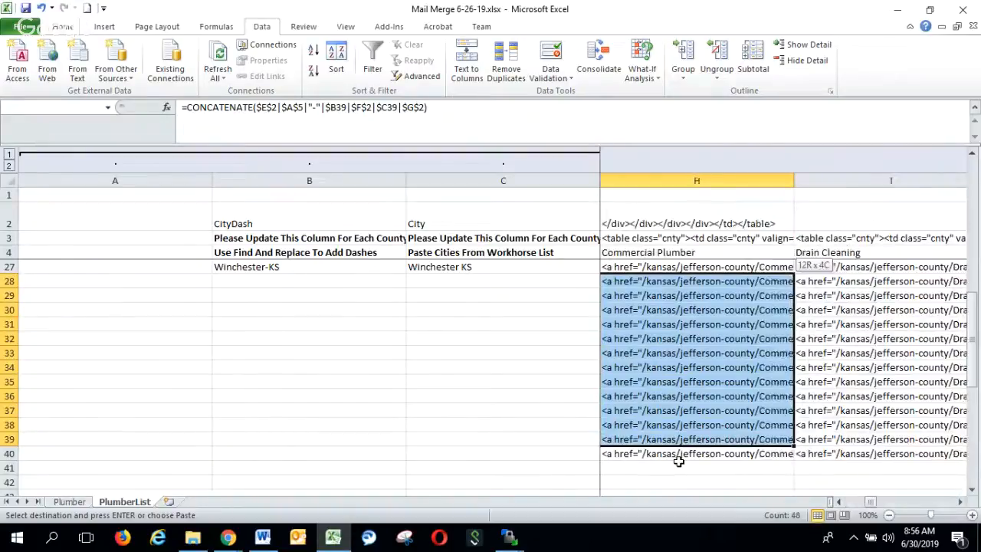
key("shift+Right")
key("shift+Right")
key("shift+Right")
key("shift+Right")
key("shift+Right")
key("shift+Right")
key("shift+Right")
key("shift+Right")
key("shift+Right")
key("shift+Right")
key("shift+Right")
key("shift+Right")
key("shift+Right")
key("shift+Right")
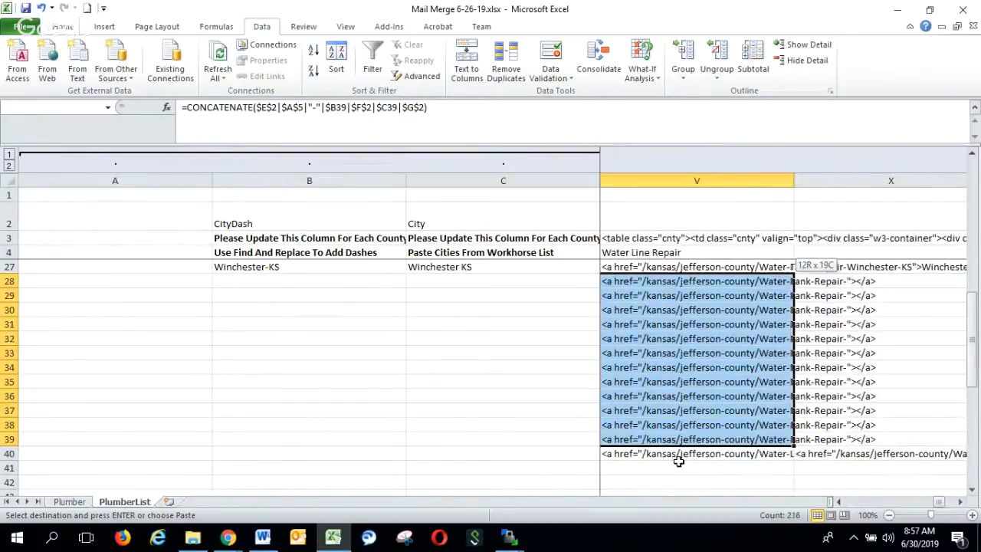
key("Delete")
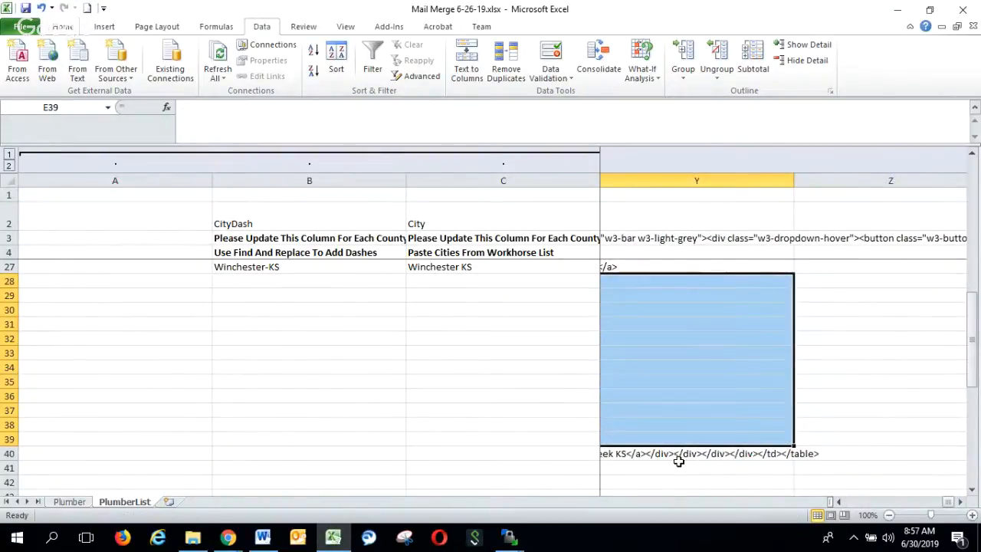
- Copy the closing-row formulas in E40:Y40 and paste them over the Winchester row starting at E27
left_click_drag(952, 502, 806, 479)
left_click(765, 455)
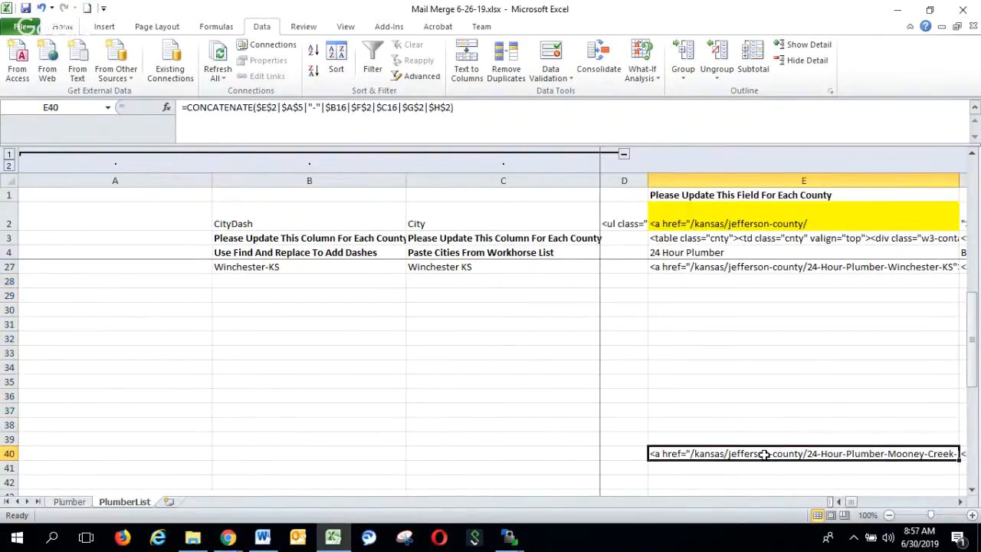
left_click_drag(764, 455, 765, 455)
key("ctrl+c")
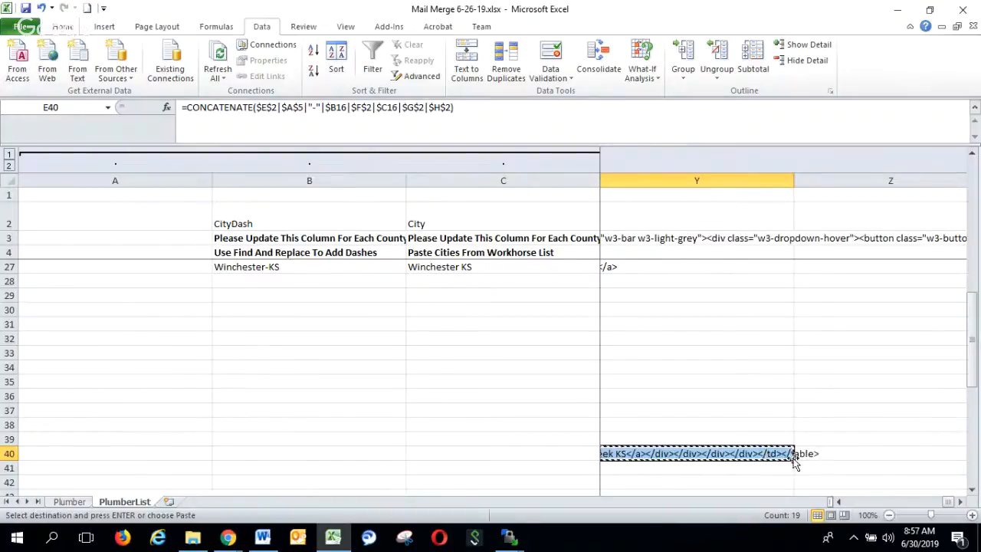
left_click_drag(949, 502, 916, 509)
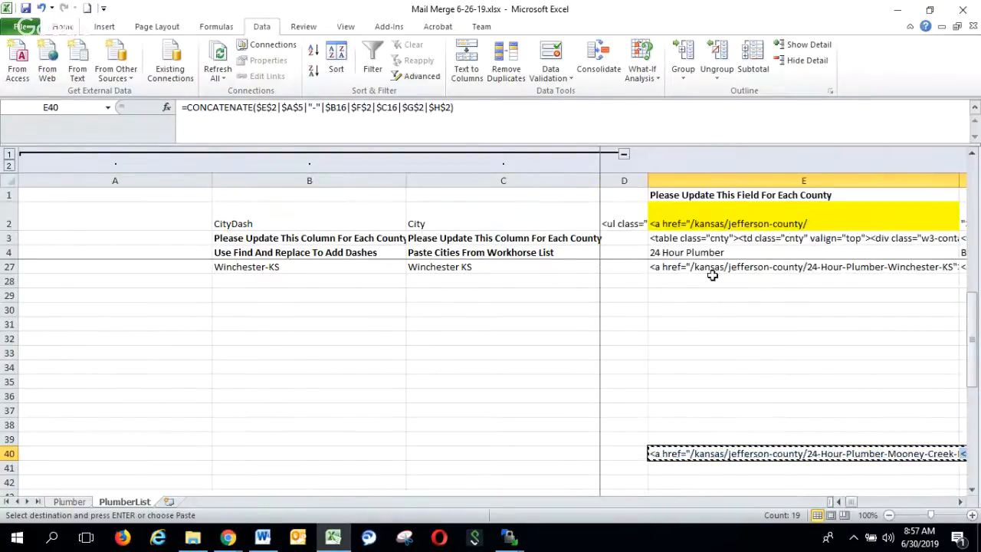
left_click(714, 311)
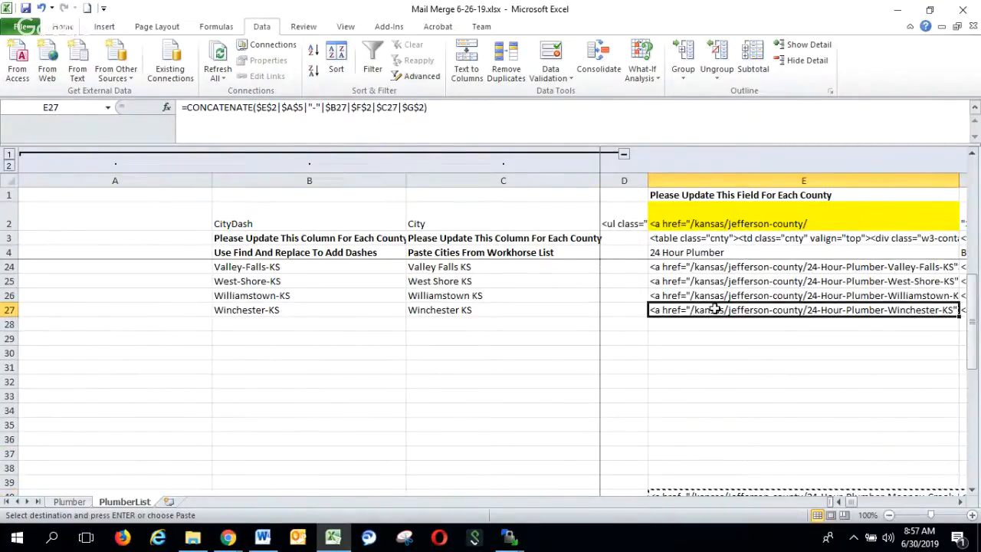
right_click(715, 310)
left_click(744, 111)
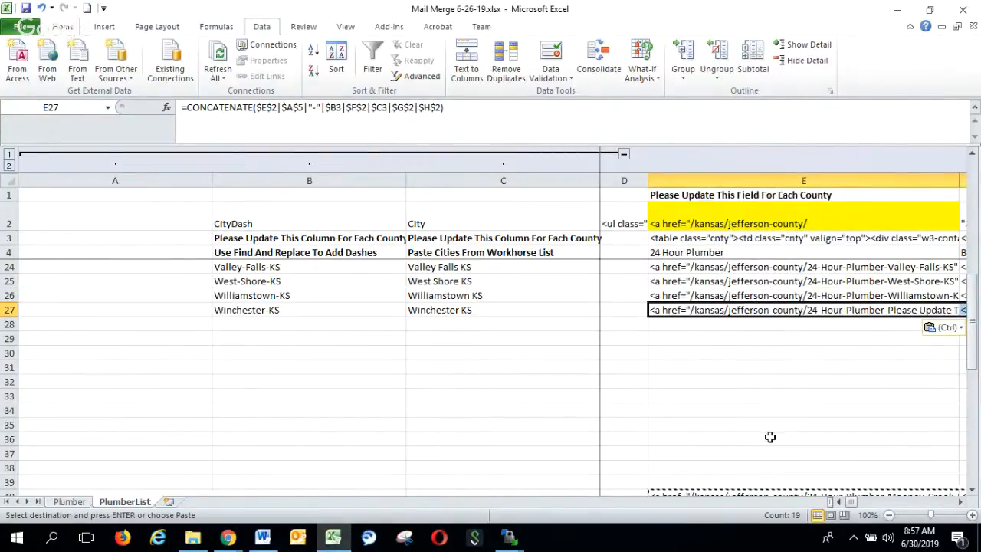
- Compare the cell references of the pasted closing formula in E27 with the closing-row formulas in E40 and F40
scroll(769, 437, "down", 1)
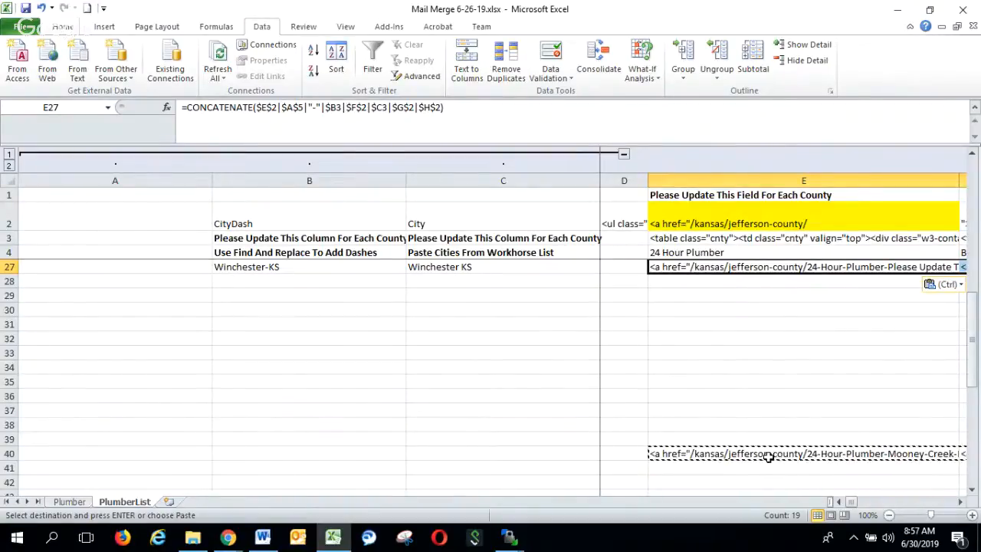
double_click(792, 268)
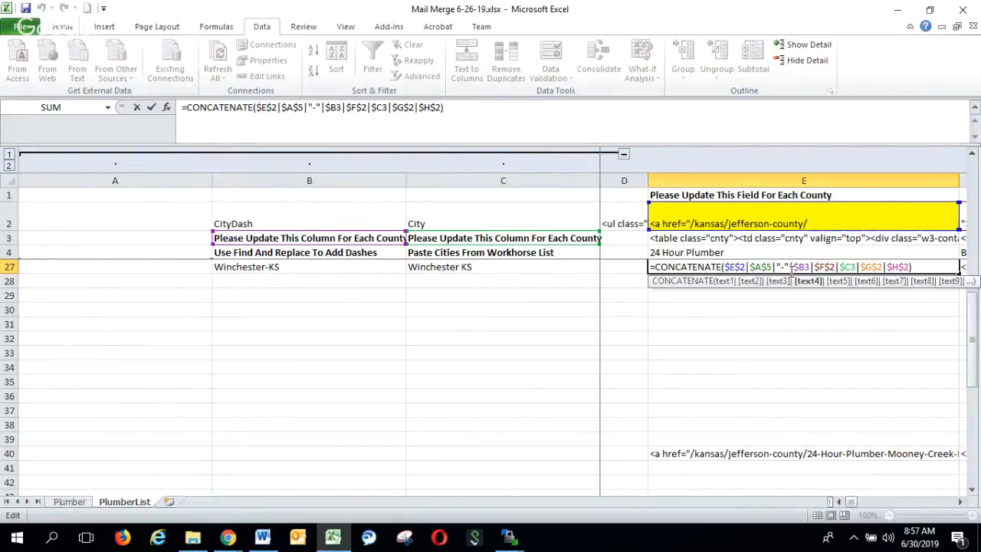
key("Return")
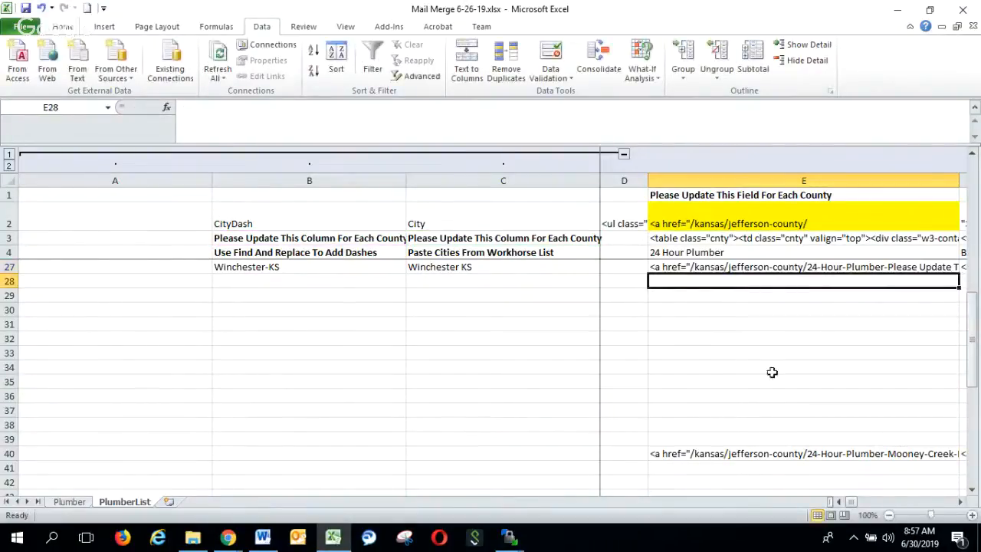
left_click(750, 453)
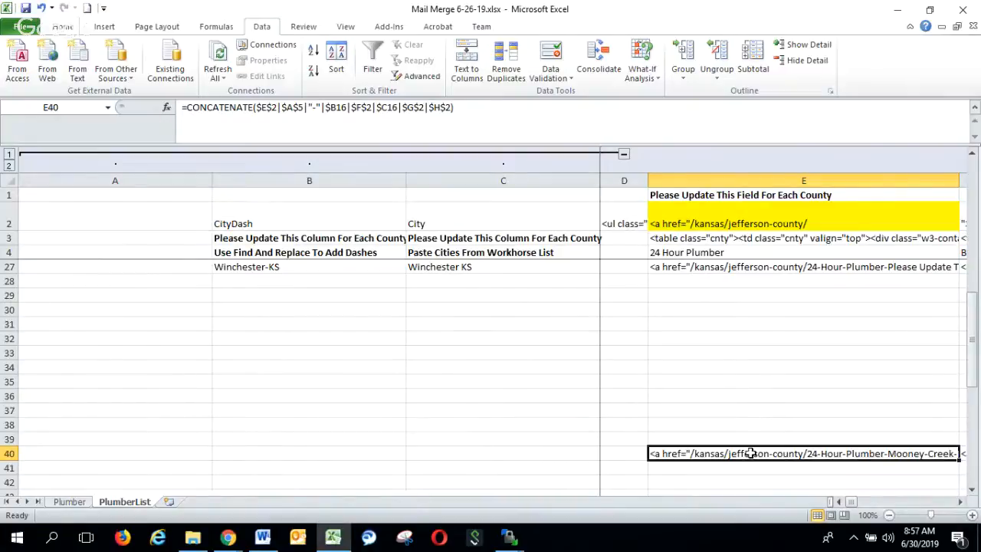
left_click(741, 266)
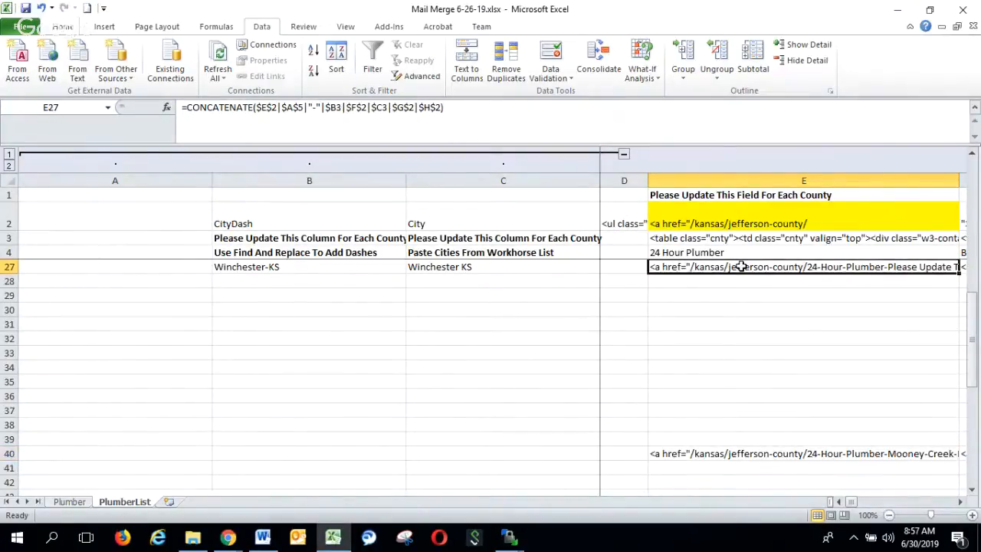
left_click(744, 453)
key("Right")
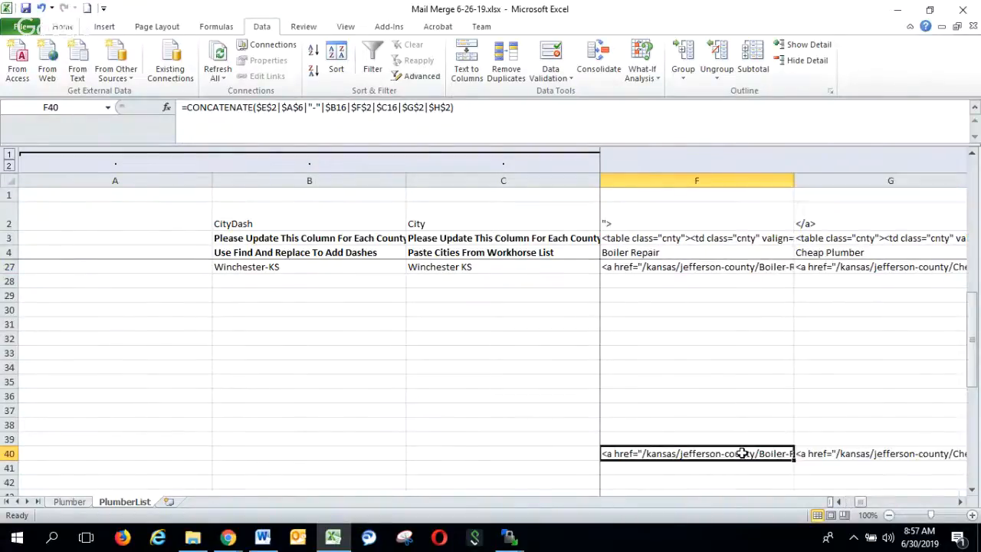
key("Right")
key("Left")
key("Left")
key("Left")
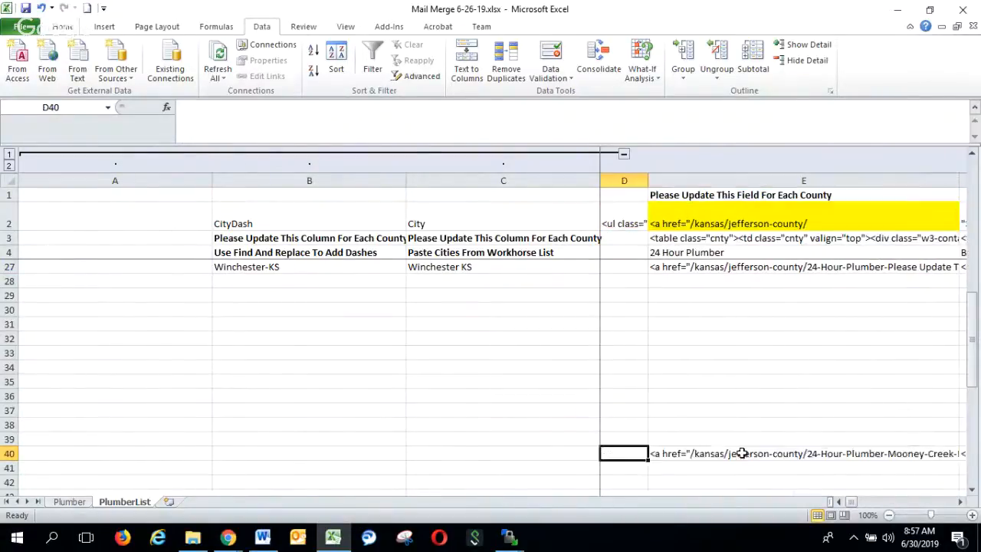
key("Right")
- Copy the spare closing-row formulas in E55:Y55 and paste them over the Winchester row starting at E27
scroll(767, 395, "down", 5)
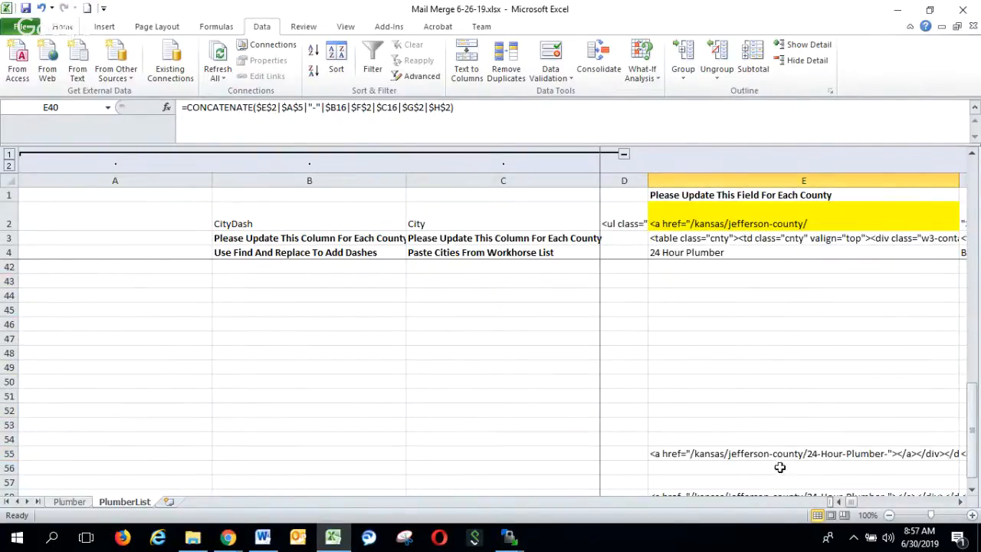
scroll(774, 452, "down", 1)
scroll(761, 434, "up", 5)
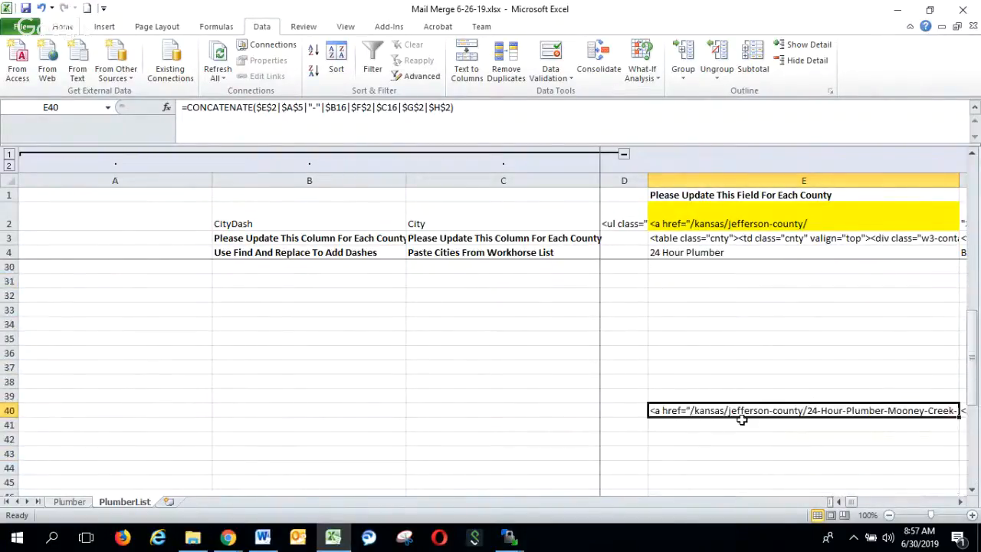
scroll(742, 420, "down", 3)
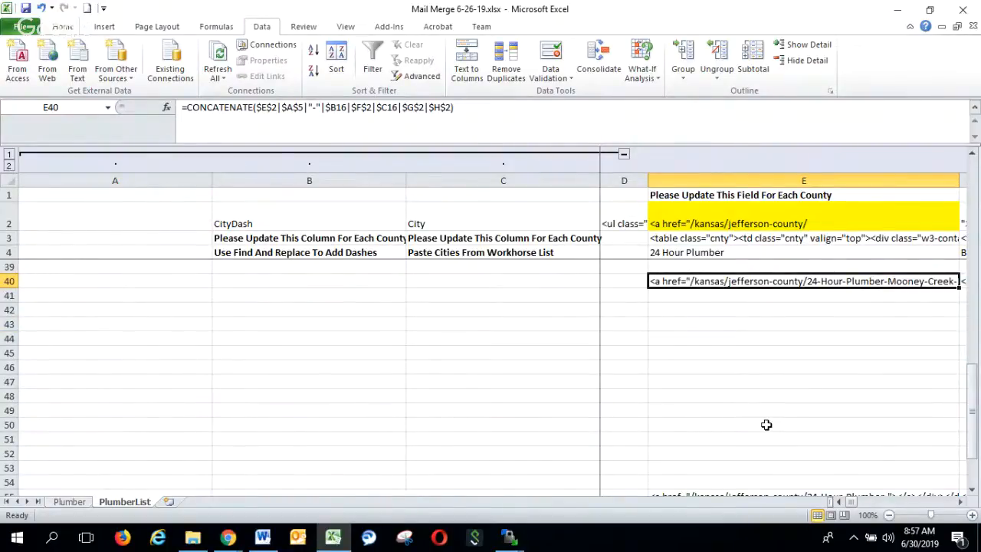
scroll(767, 425, "down", 2)
left_click(795, 412)
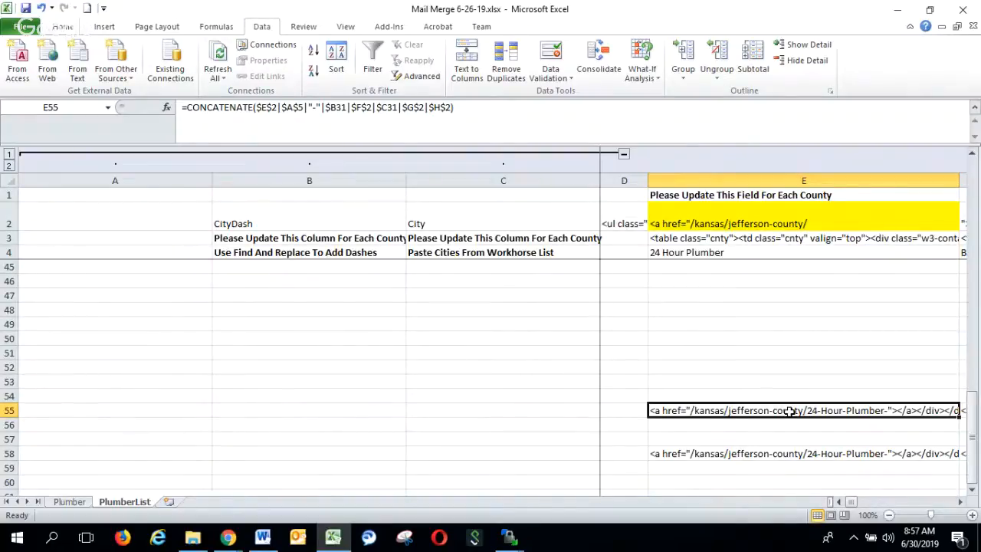
left_click_drag(790, 412, 790, 412)
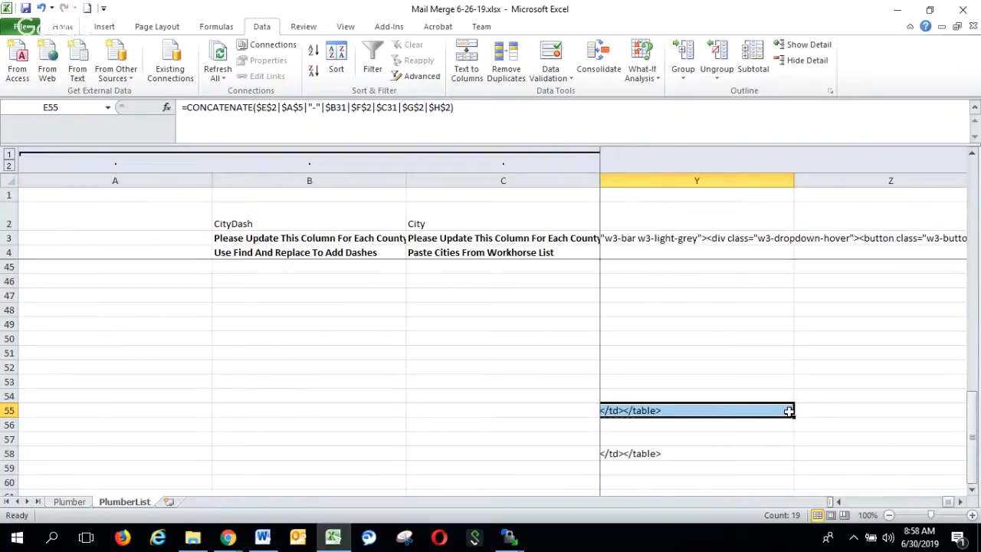
key("ctrl+c")
left_click_drag(950, 503, 780, 508)
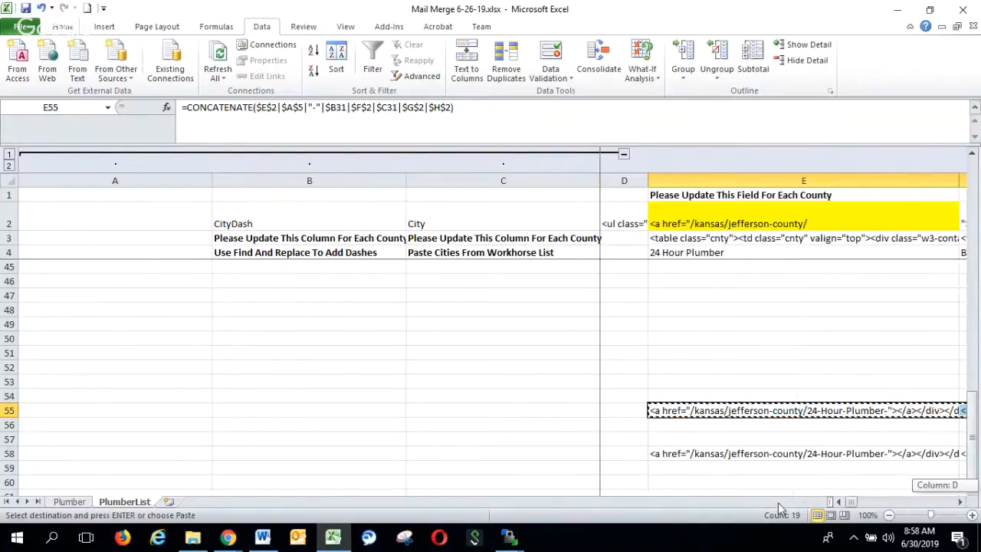
scroll(695, 337, "up", 7)
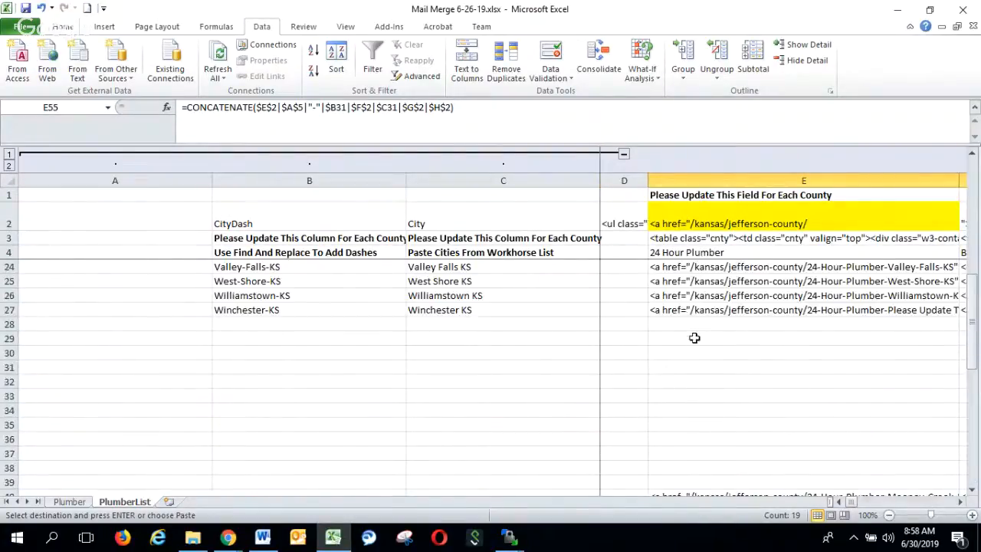
left_click(683, 311)
key("ctrl+v")
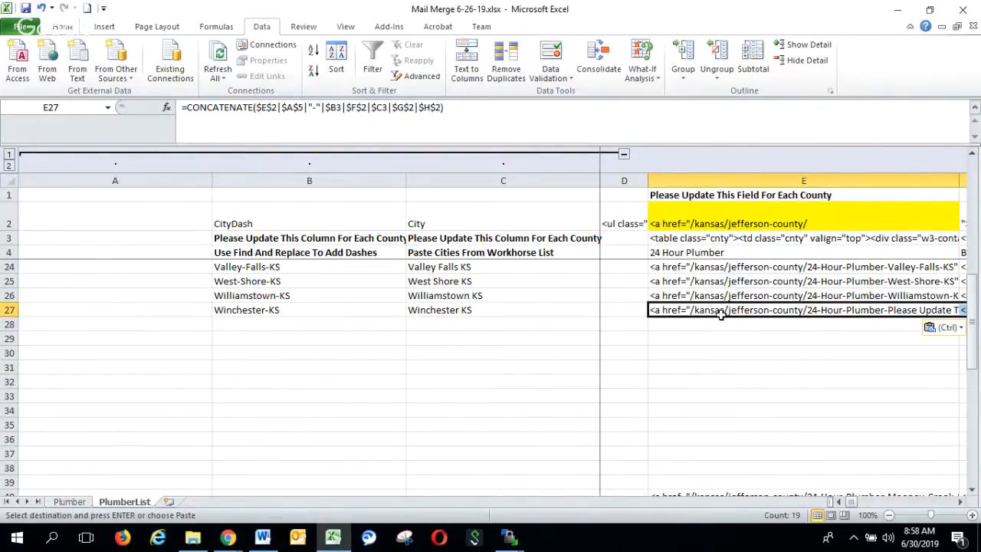
- Redirect the city references of the closing formula in E27 to the Winchester cells B27 and C27
scroll(740, 428, "down", 7)
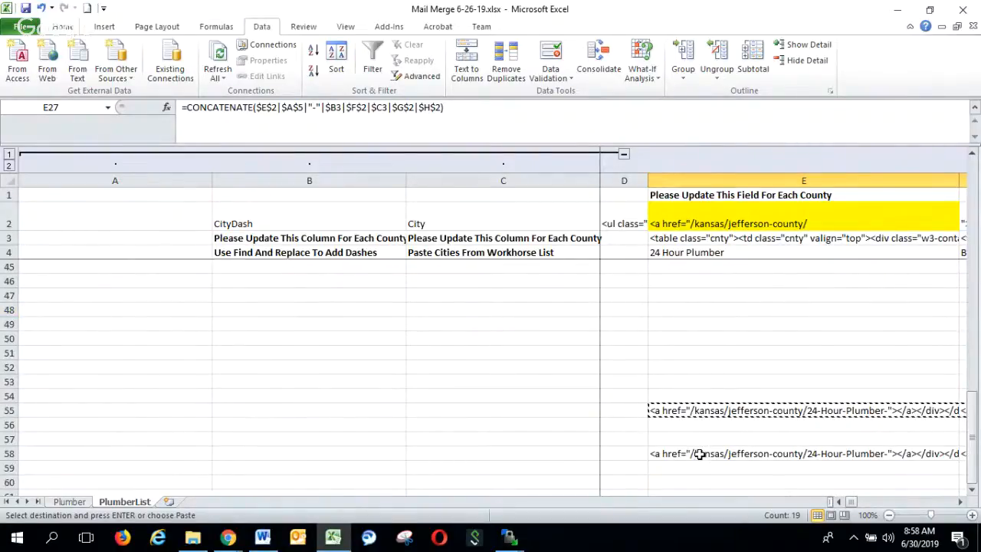
left_click(704, 410)
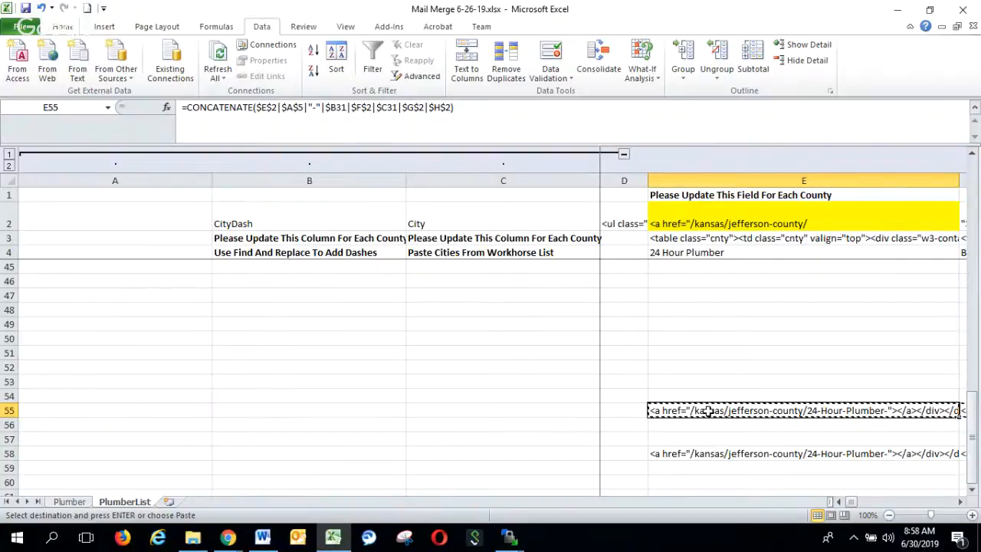
scroll(707, 411, "up", 4)
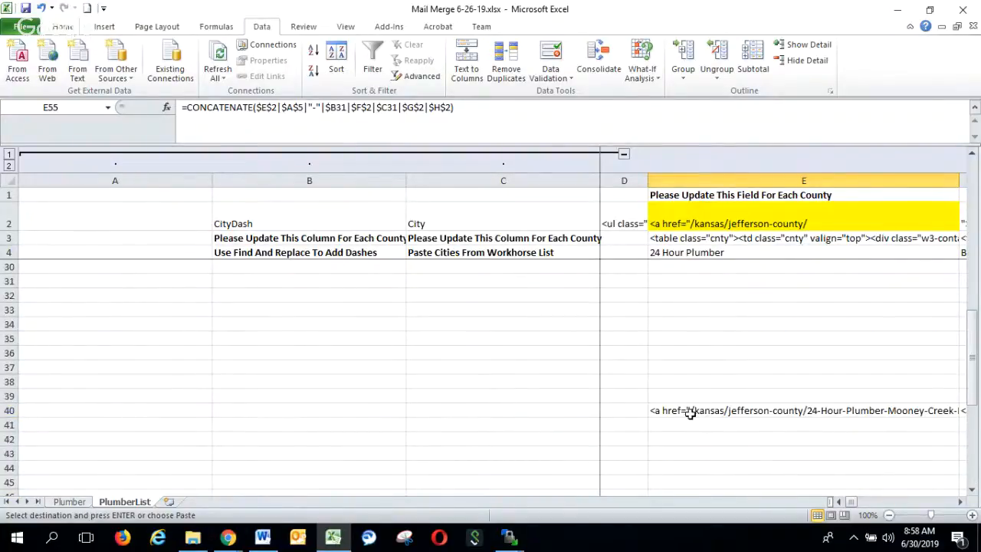
scroll(690, 413, "up", 4)
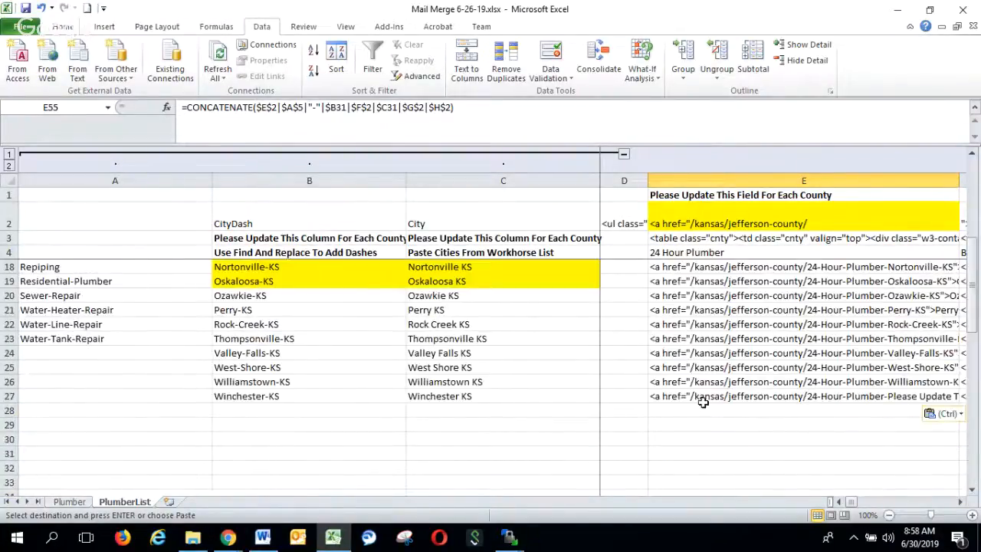
left_click(690, 396)
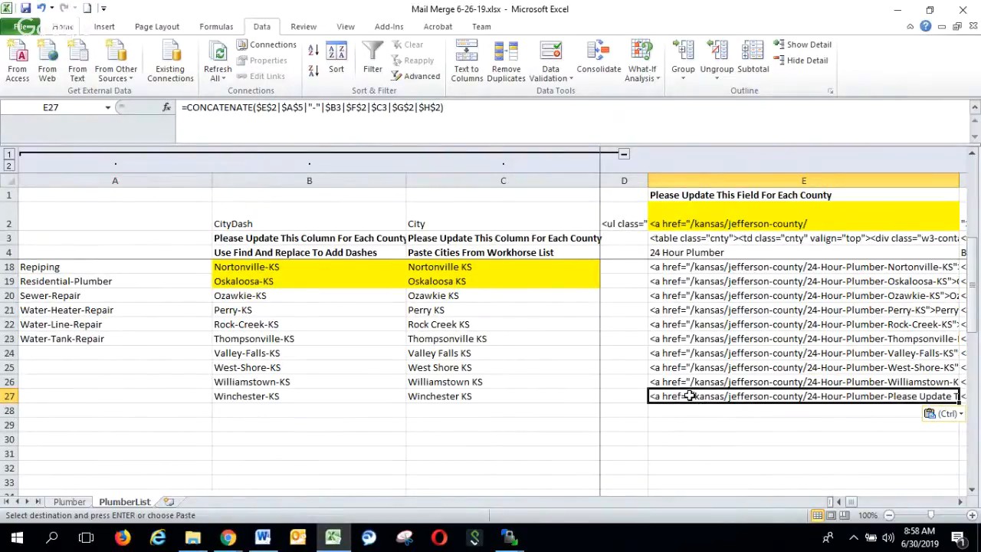
double_click(690, 396)
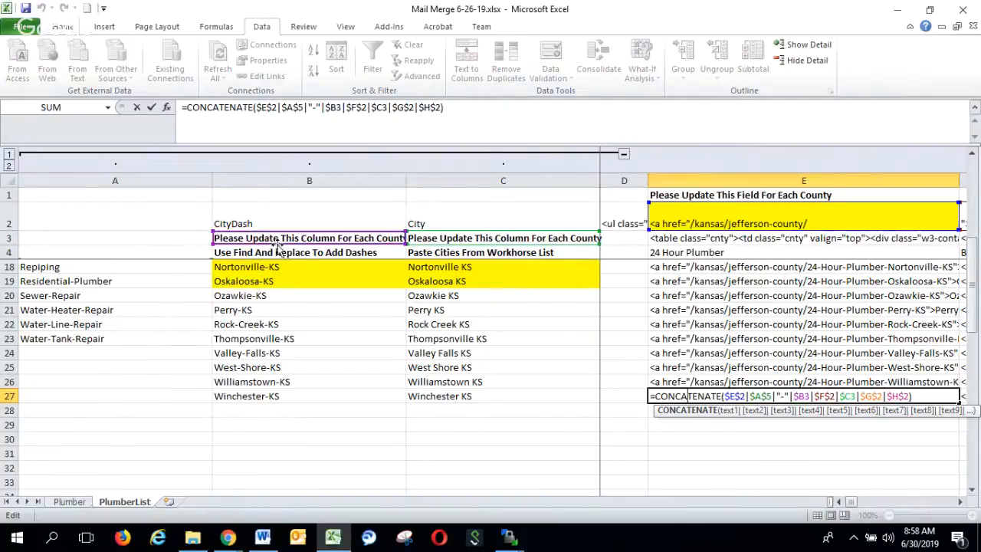
left_click_drag(279, 248, 245, 413)
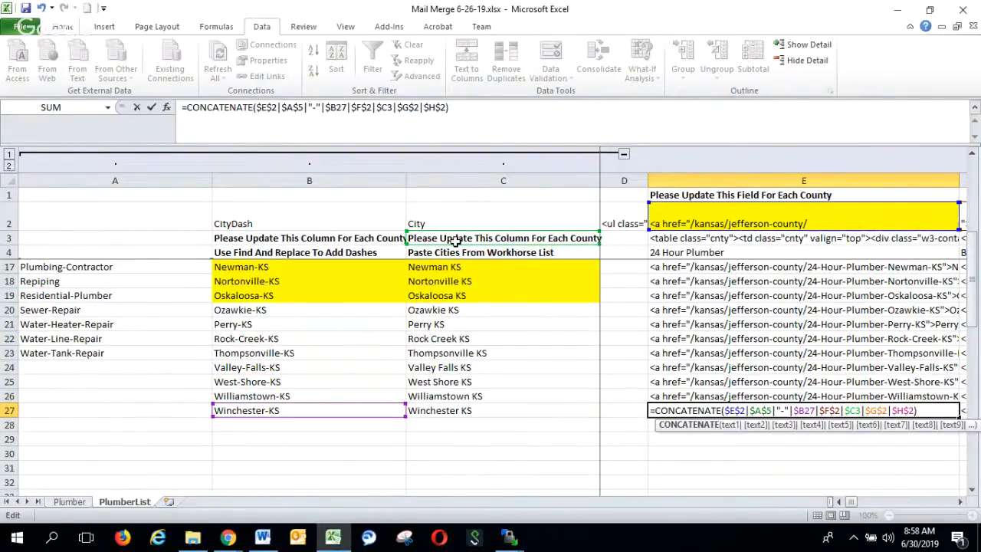
left_click_drag(455, 240, 453, 481)
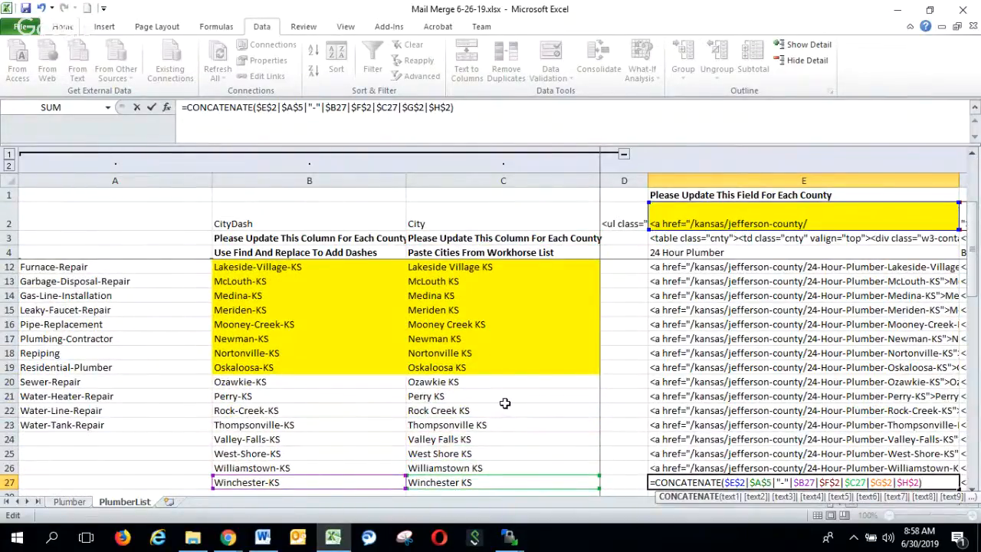
key("Return")
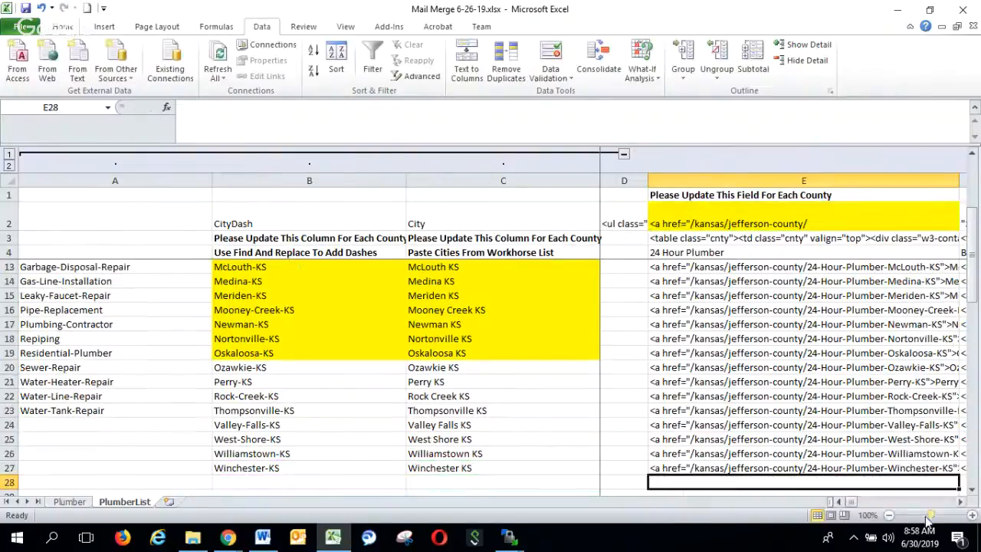
- Widen column E enough to show the city link text in full and check the Winchester link in E27
left_click(832, 469)
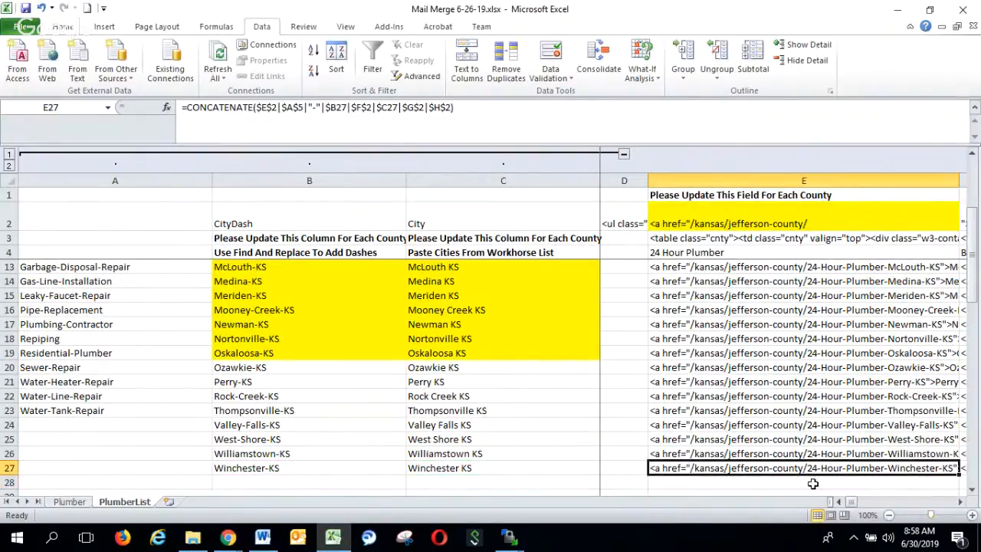
left_click(960, 502)
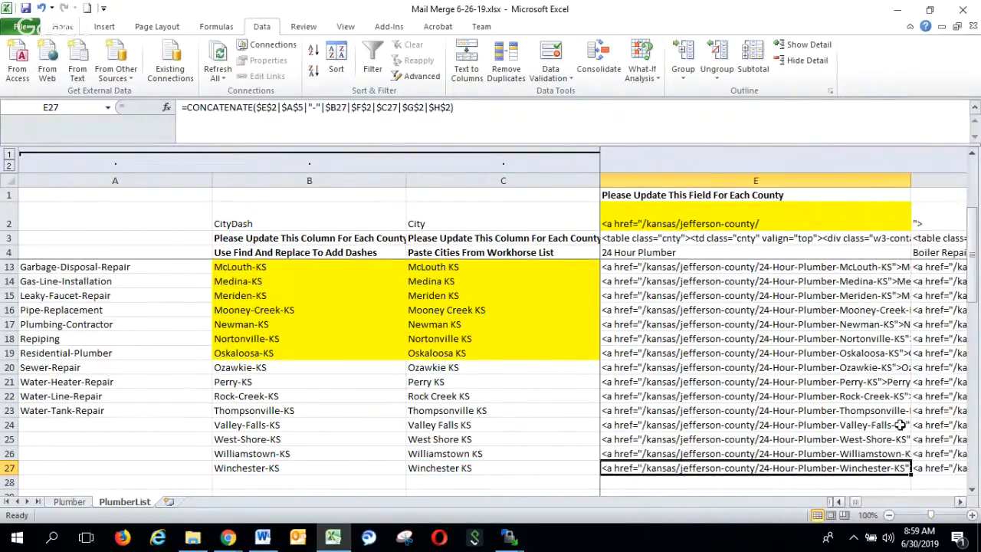
left_click_drag(914, 184, 914, 184)
scroll(573, 158, "right", 3)
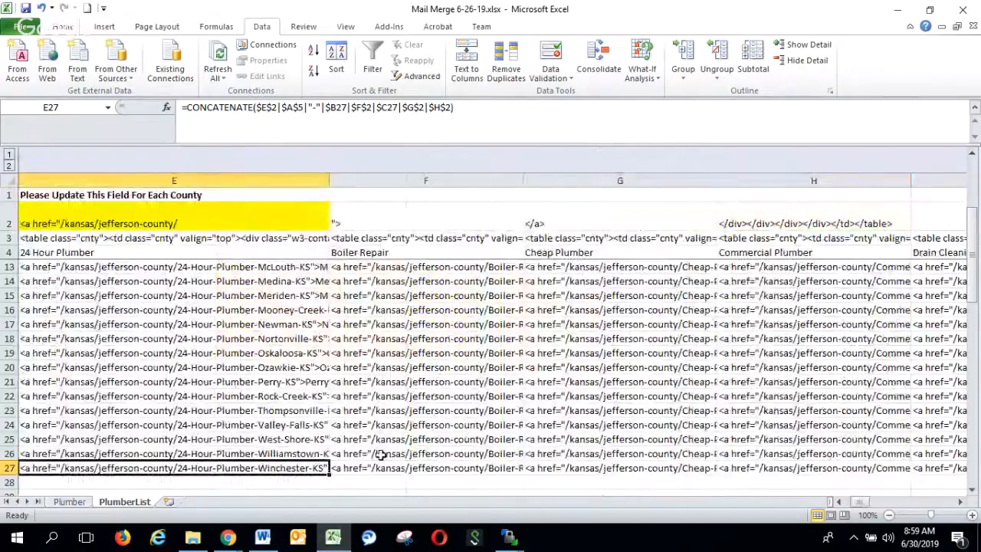
left_click(332, 181)
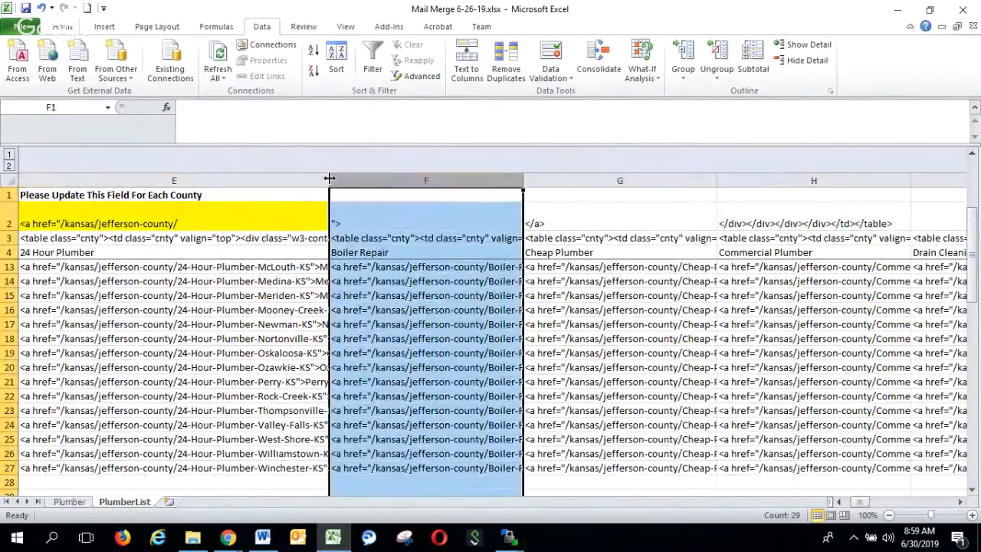
left_click_drag(331, 181, 506, 180)
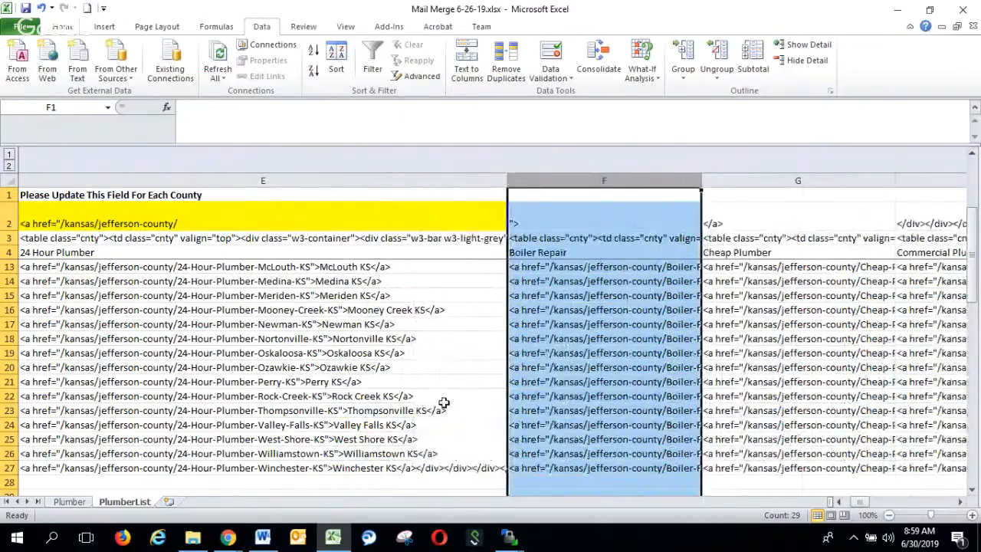
left_click(300, 468)
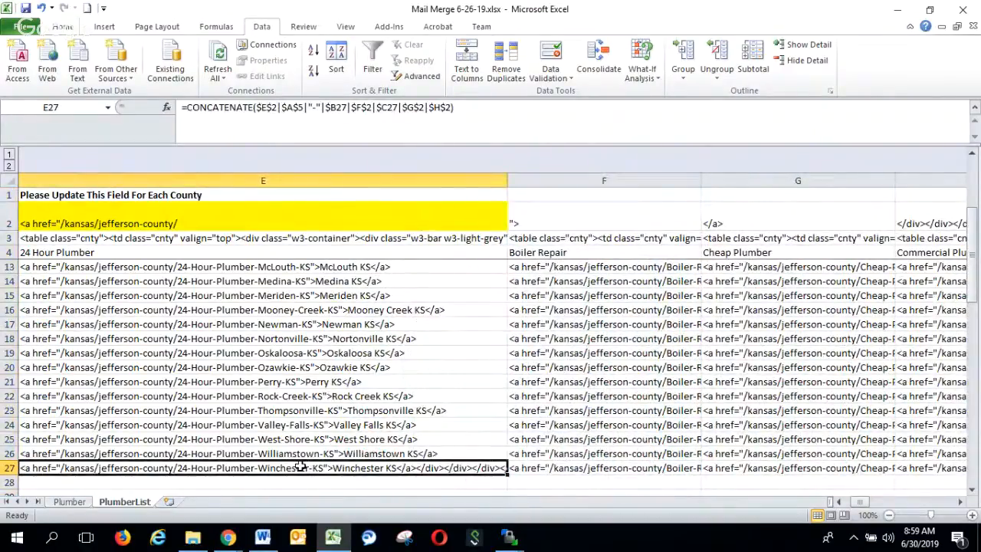
- Try to fill the closing formula from E27 across into F27, and undo the fill
scroll(300, 468, "left", 1)
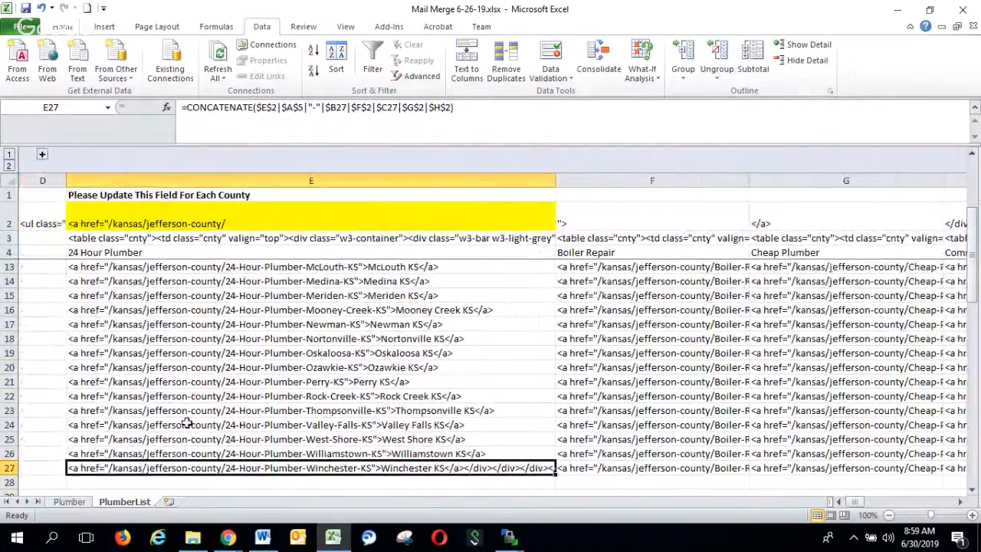
left_click_drag(556, 475, 729, 473)
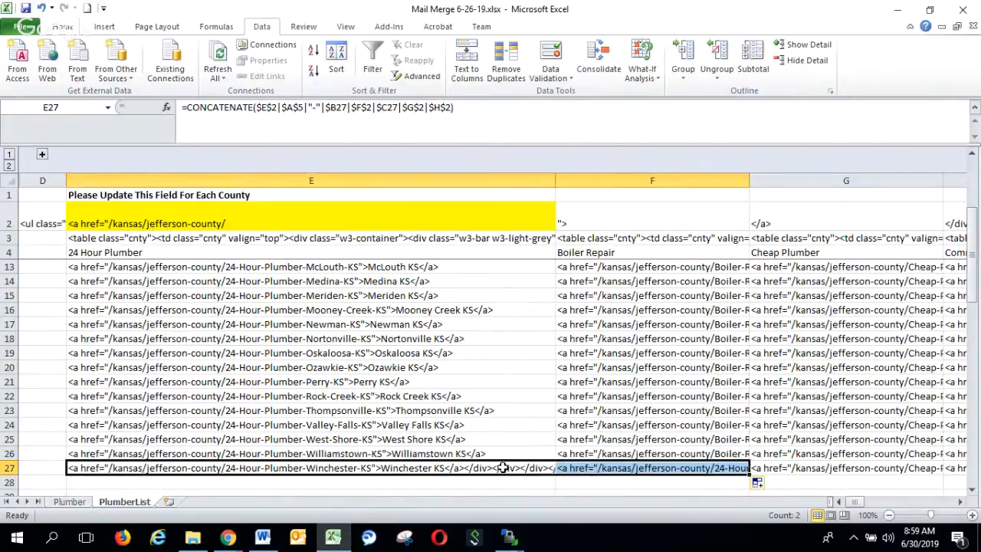
left_click(40, 8)
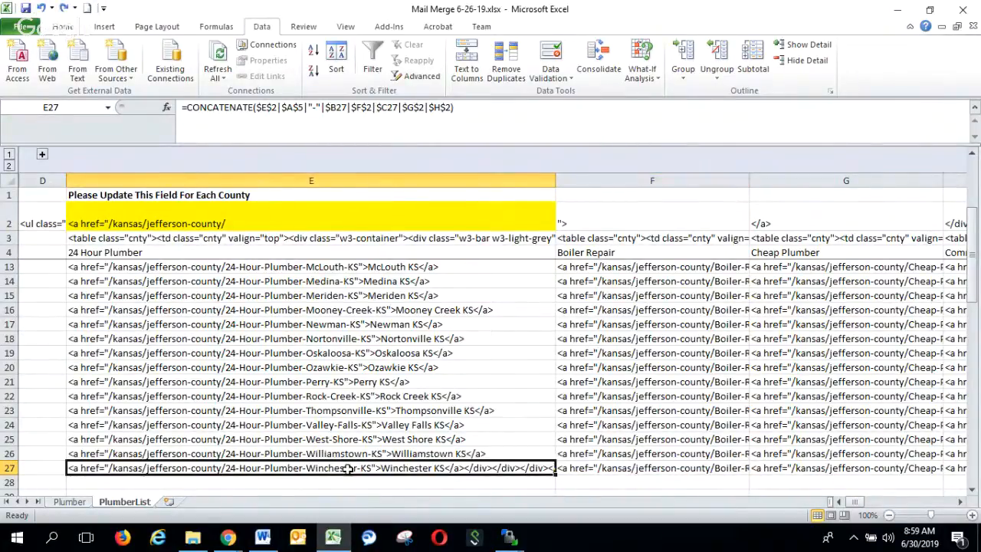
- Compare the cell references of the Winchester closing formulas in F27 and E27 with those in E40 and F40
left_click(626, 471)
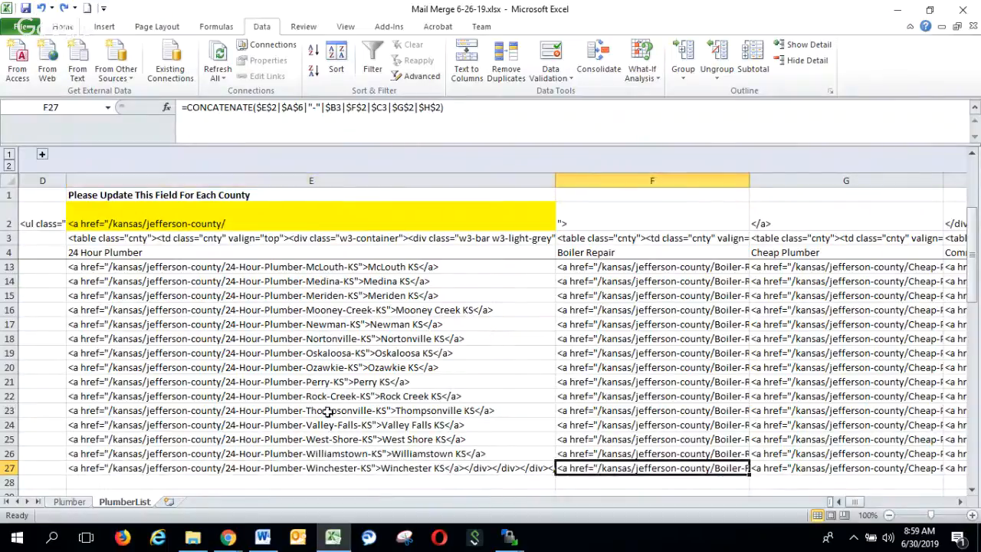
scroll(268, 418, "down", 3)
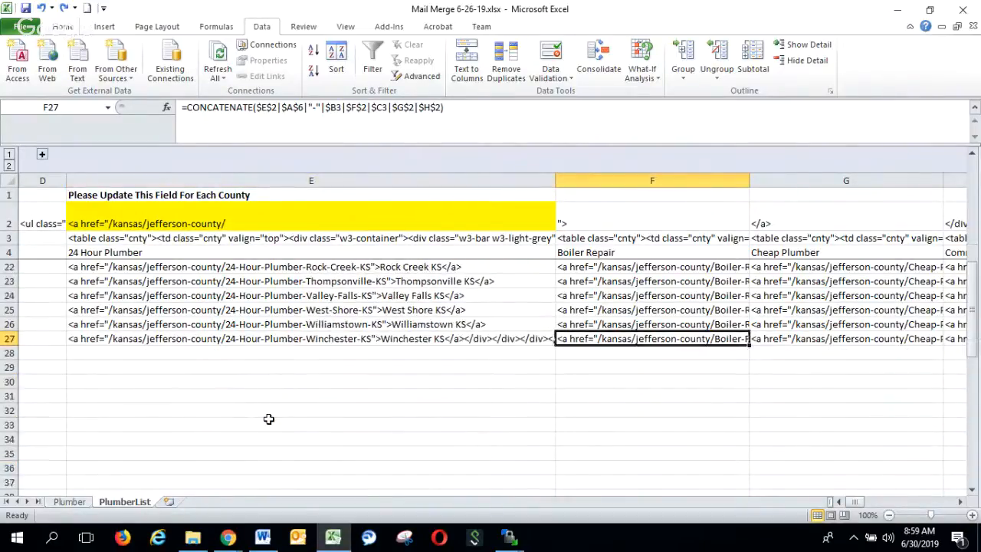
left_click(330, 334)
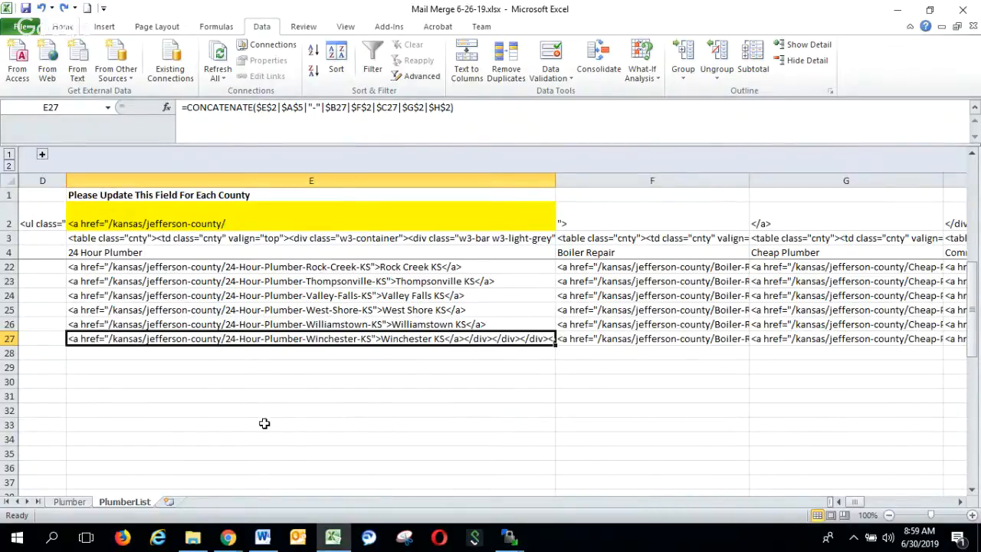
scroll(265, 424, "down", 1)
scroll(265, 424, "down", 2)
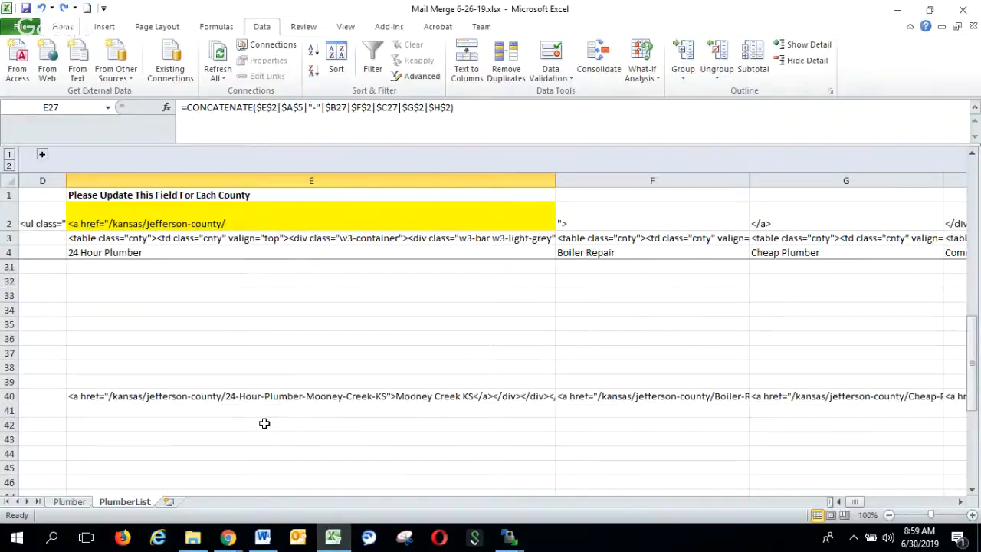
left_click(280, 394)
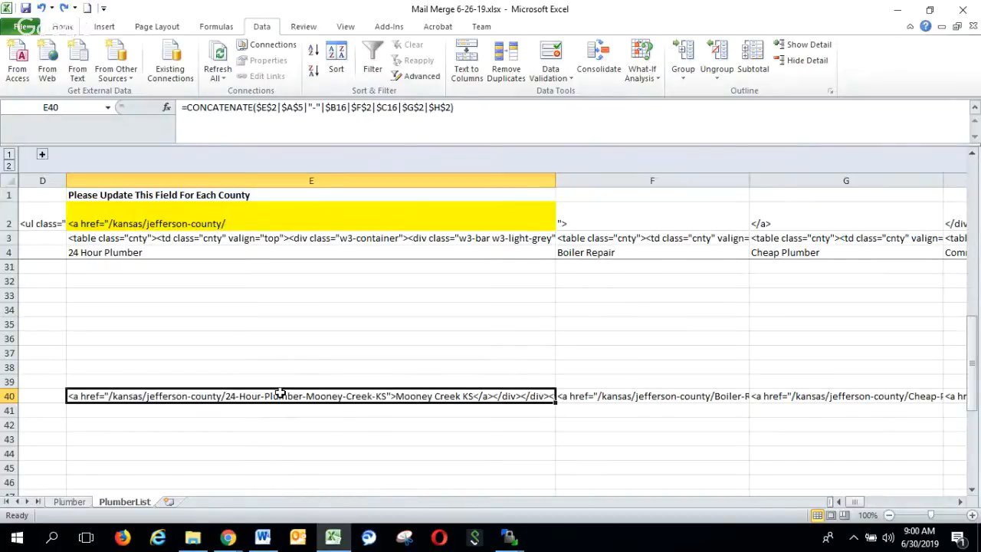
left_click(617, 398)
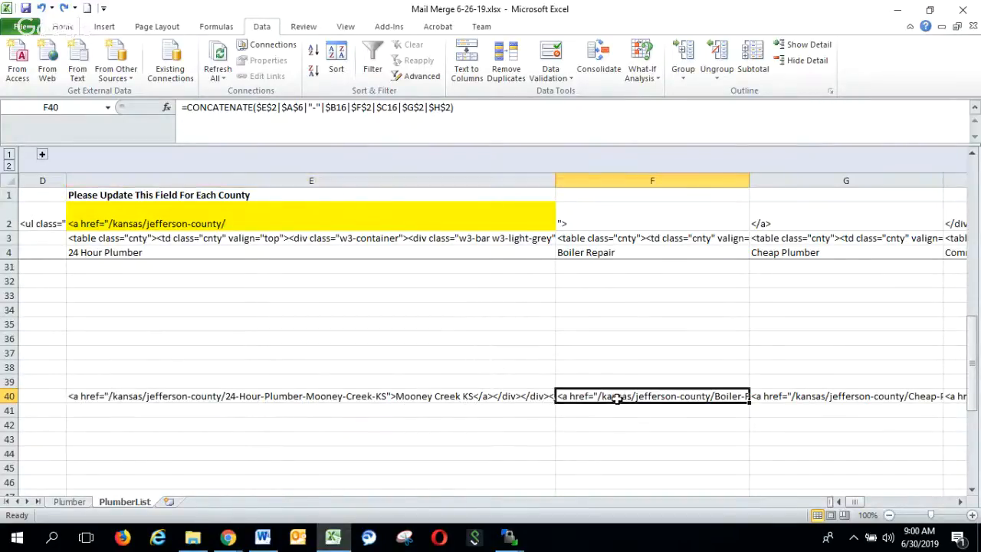
- Copy the closing formulas in F40 and E40 individually and paste them over the Winchester cells F27 and E27
scroll(617, 398, "up", 2)
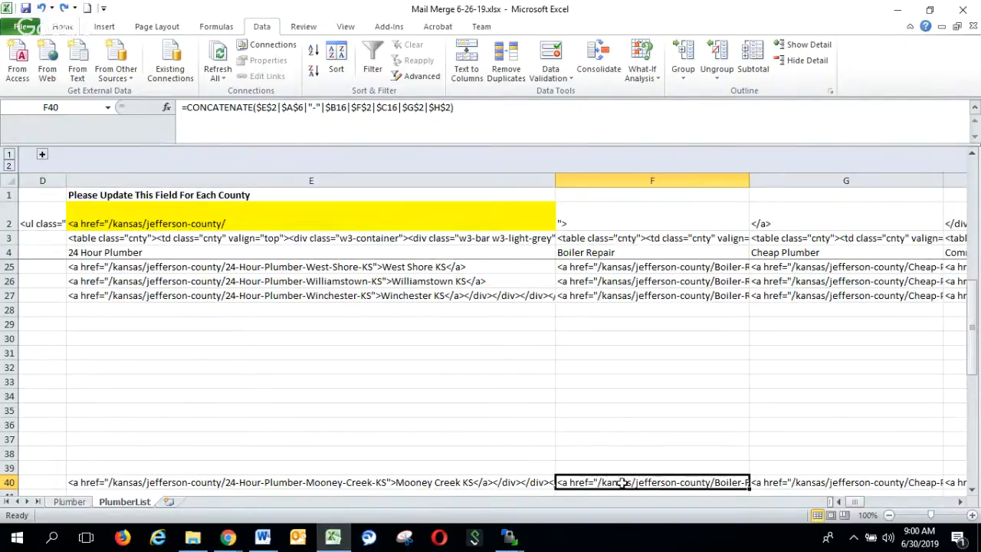
key("ctrl+c")
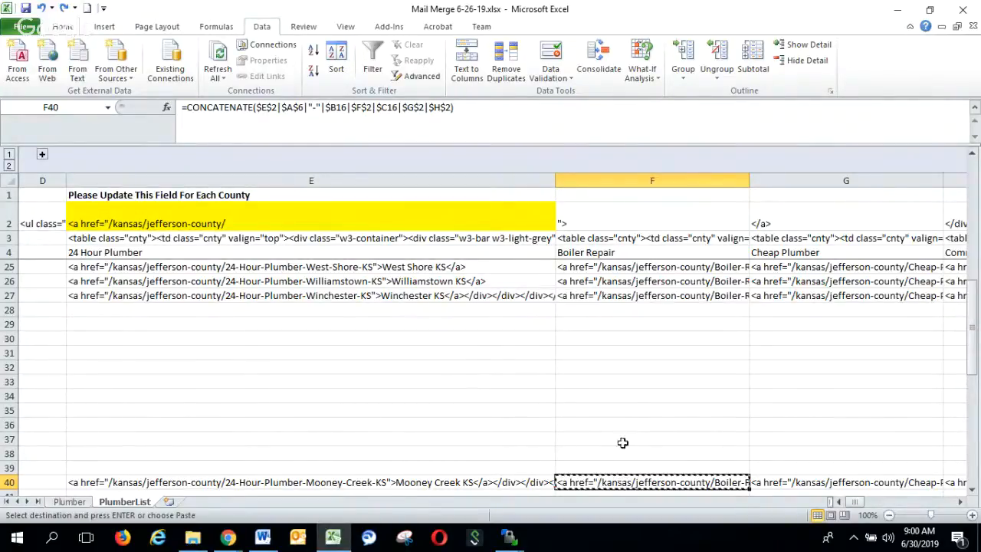
left_click(602, 296)
key("ctrl+v")
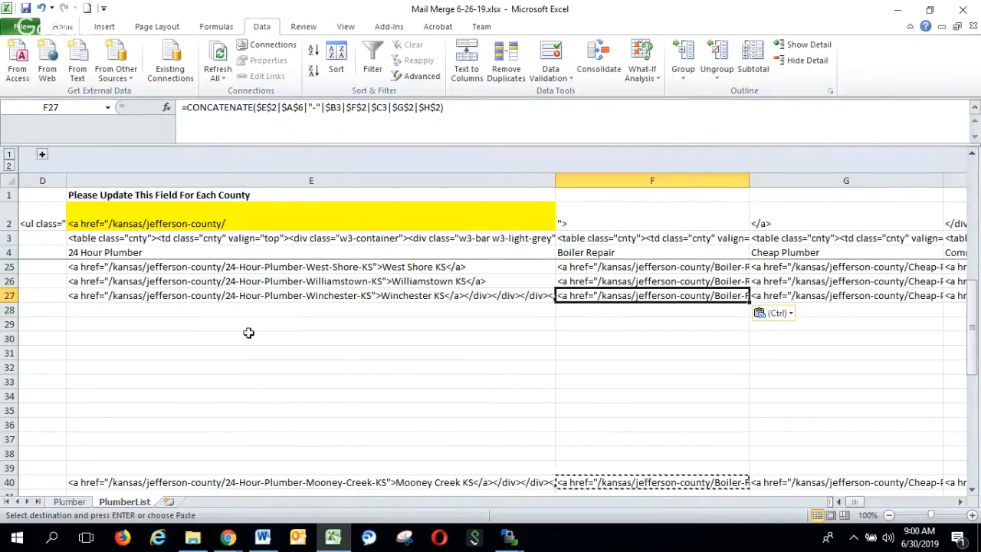
left_click(488, 482)
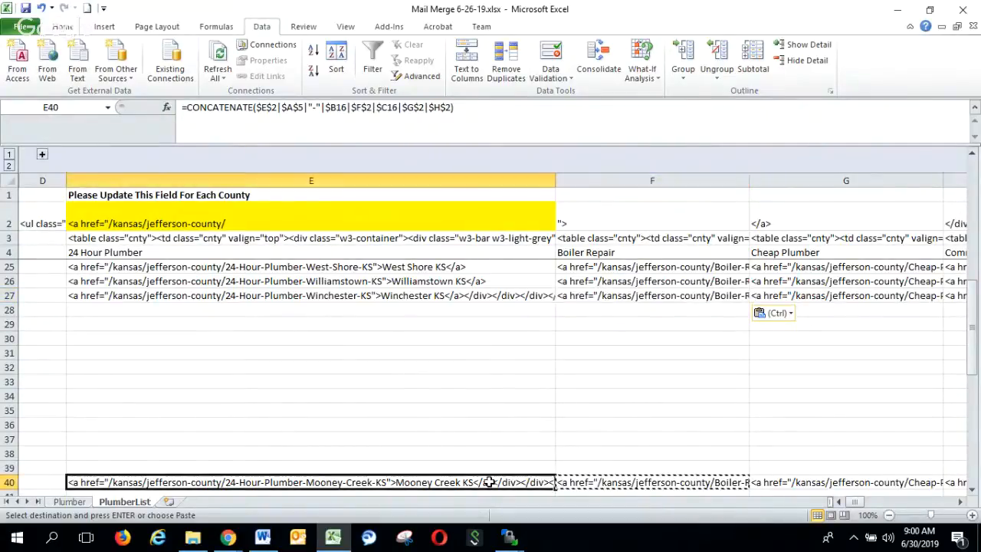
key("ctrl+c")
left_click(415, 297)
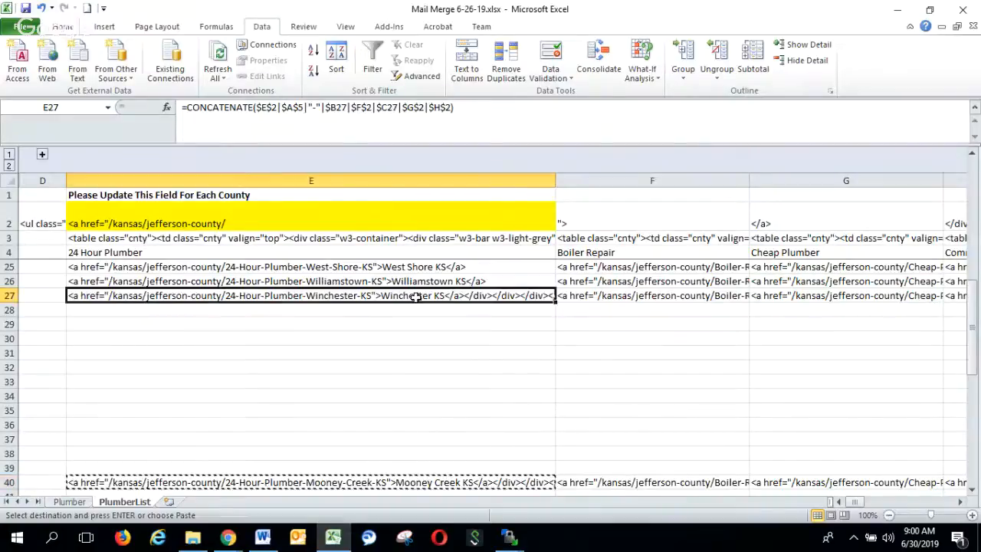
key("ctrl+v")
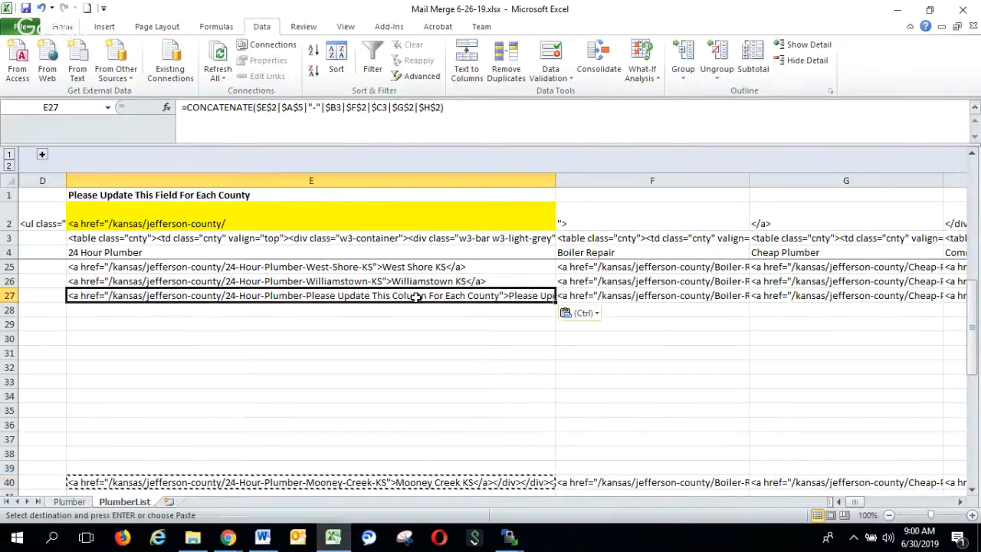
- Narrow columns F and E so that more service columns fit in view
left_click(622, 293)
left_click_drag(750, 180, 694, 178)
left_click_drag(554, 176, 318, 179)
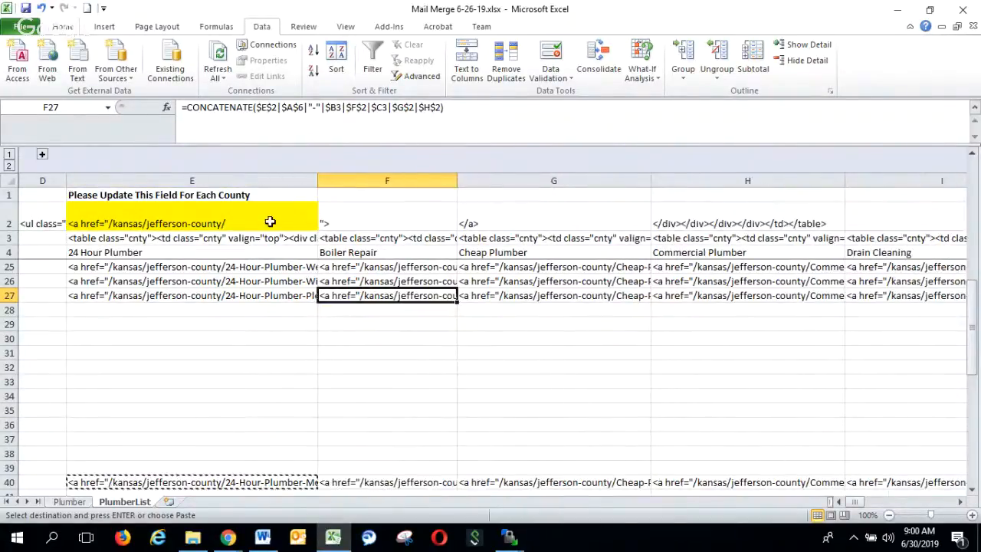
- Copy the closing-row formulas from E40 across through Y40 and paste them over the Winchester row starting at E27
left_click(266, 479)
key("shift+Right")
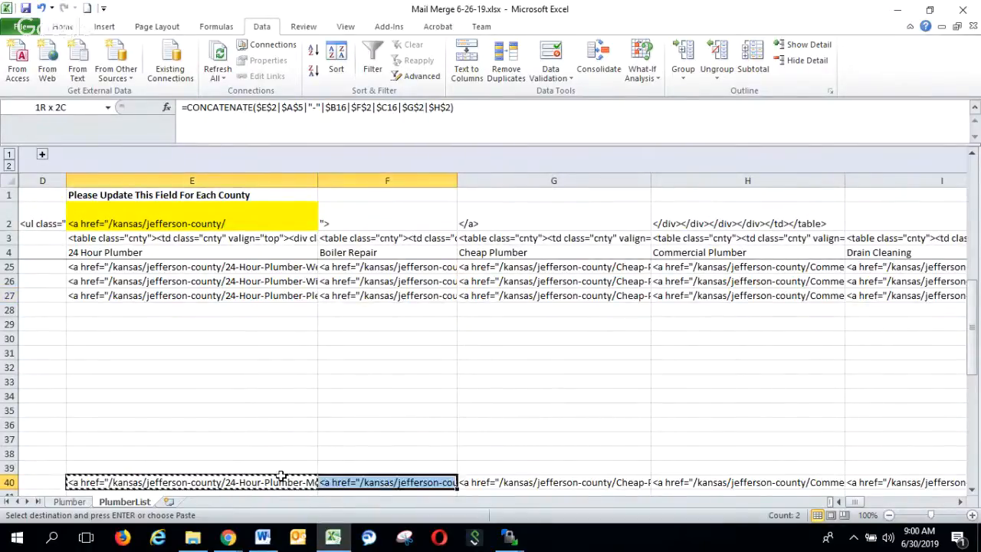
key("shift+Right")
key("shift+Right")
key("shift+Right")
key("shift+Right")
key("shift+Right")
key("shift+Right")
key("shift+Right")
key("shift+Right")
key("shift+Right")
key("shift+Right")
key("shift+Right")
key("shift+Right")
key("shift+Right")
key("shift+Right")
key("shift+Right")
key("shift+Right")
key("shift+Right")
key("shift+Right")
key("shift+Right")
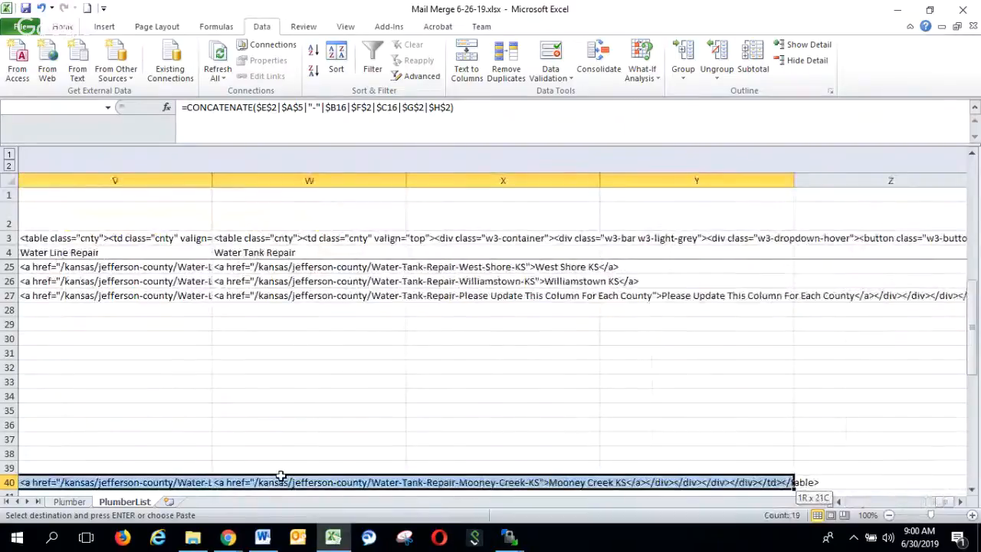
key("ctrl+c")
key("Up")
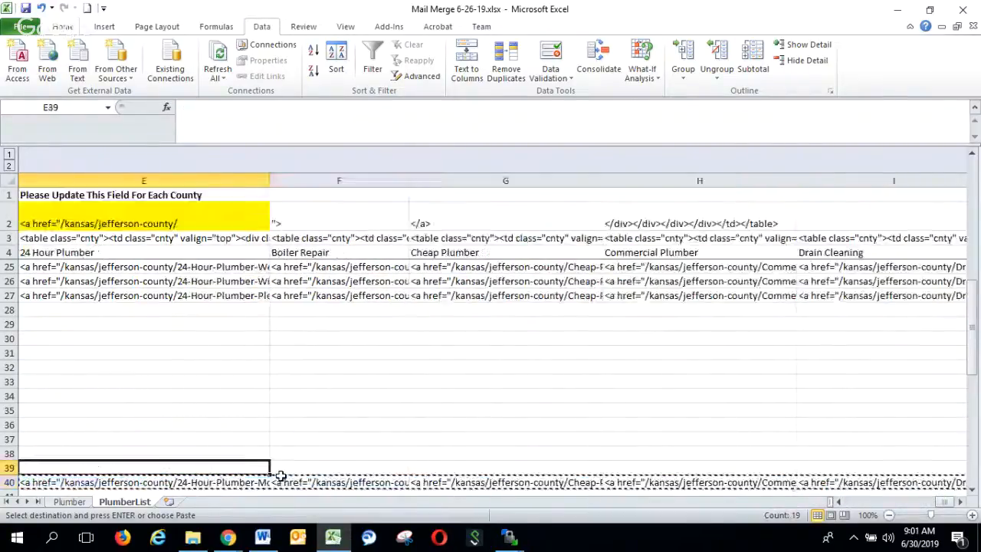
key("Up")
key("Up")
key("Up")
key("Up")
key("Up")
key("Up")
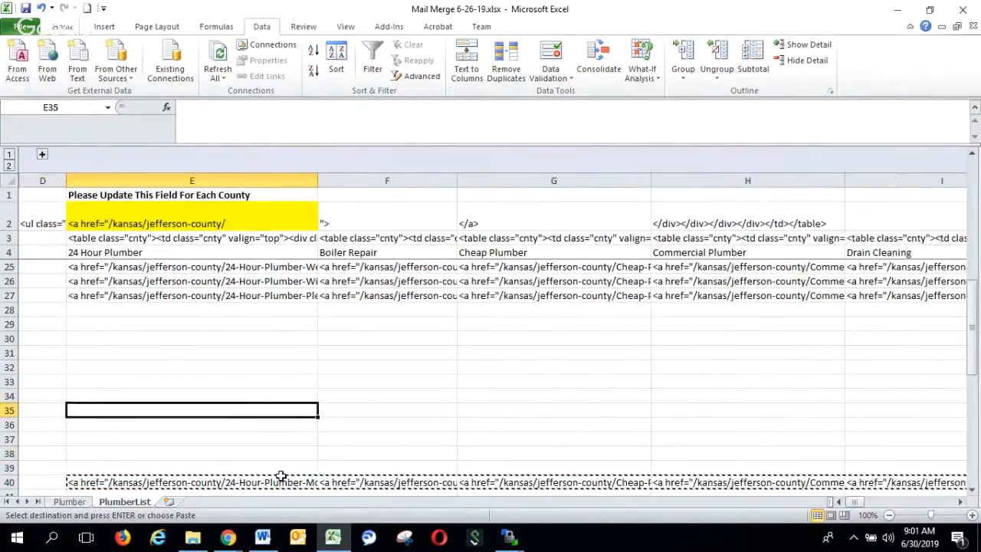
key("Up")
key("Up")
key("Up")
key("Up")
key("Up")
key("Up")
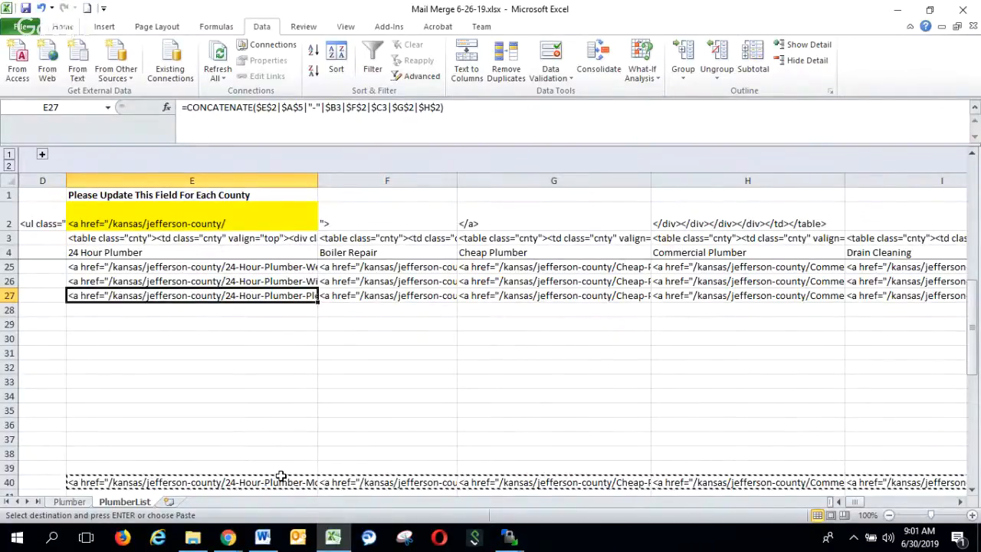
key("ctrl+v")
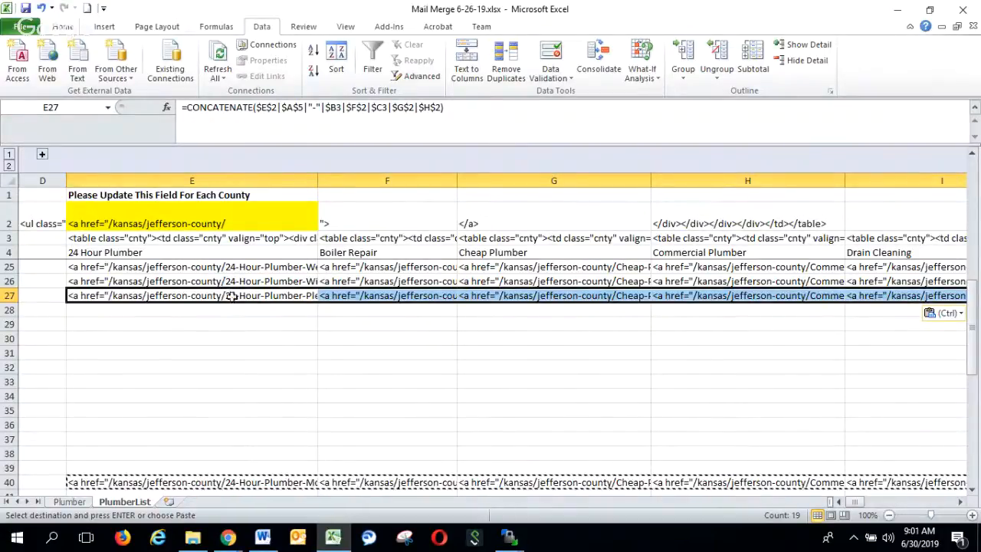
- Expand the grouped city columns A to C and check which cells the pasted formula in E27 references
left_click(42, 155)
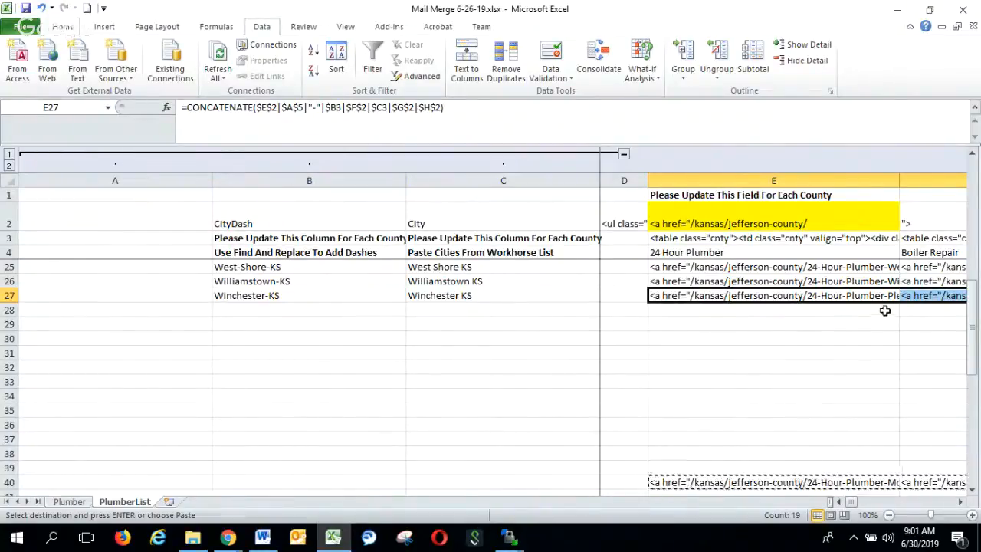
double_click(740, 292)
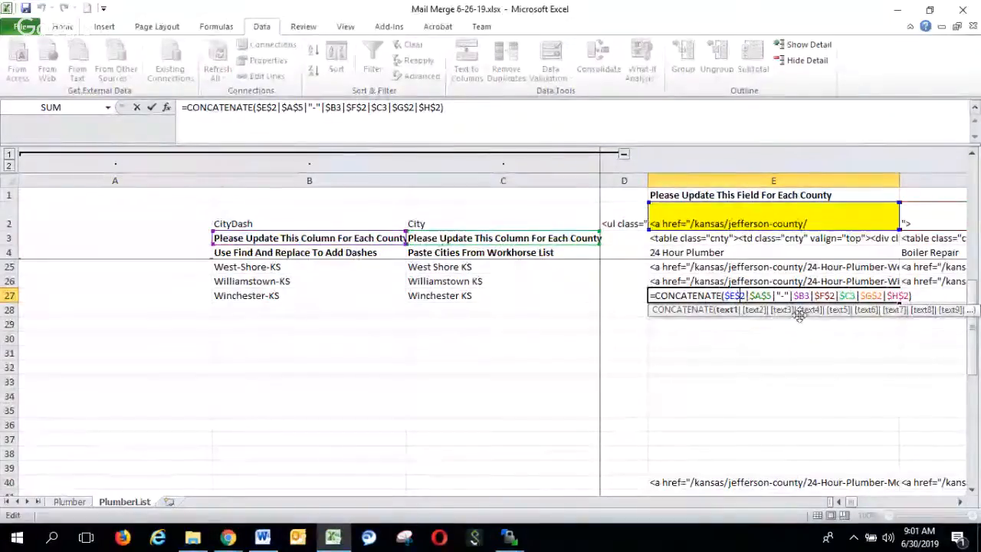
key("Return")
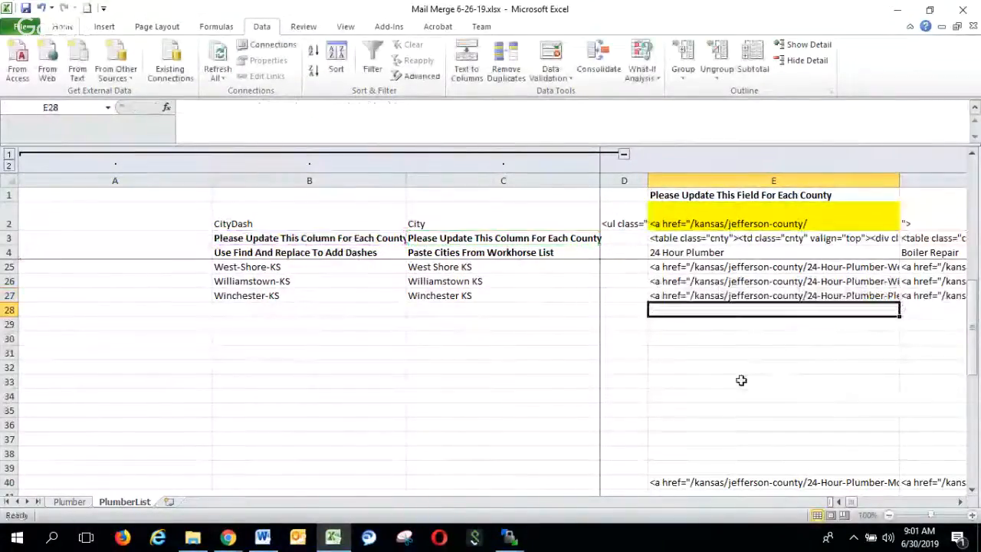
key("Up")
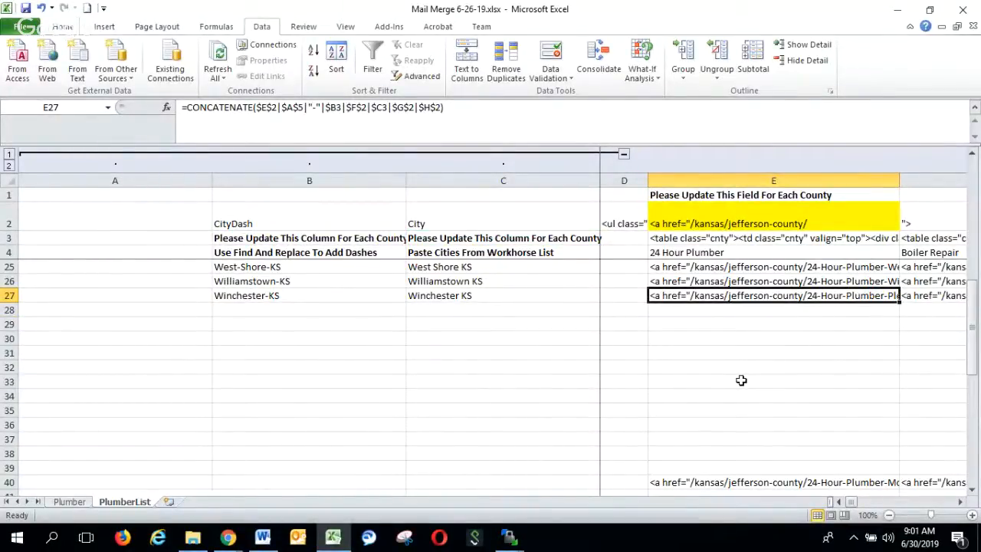
- Replace every B3 reference with B27 in the closing-row formulas from E27 through Y27
key("shift+Right")
key("shift+Right")
key("shift+Right")
key("shift+Right")
key("shift+Right")
key("shift+Right")
key("shift+Right")
key("shift+Right")
key("shift+Right")
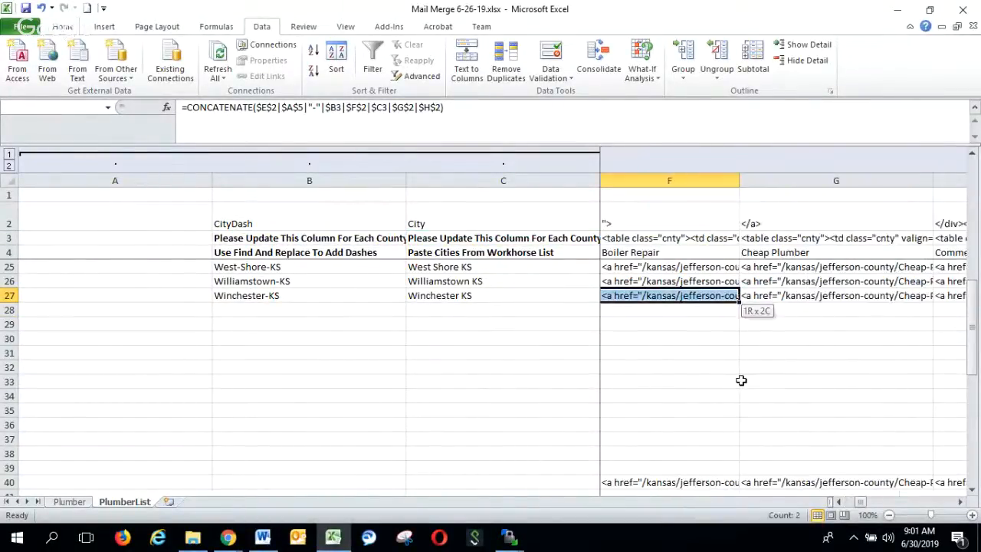
key("shift+Right")
key("shift+Right")
key("shift+Right")
key("shift+Right")
key("shift+Right")
key("shift+Right")
key("shift+Right")
key("shift+Right")
key("shift+Right")
key("shift+Right")
key("shift+Right")
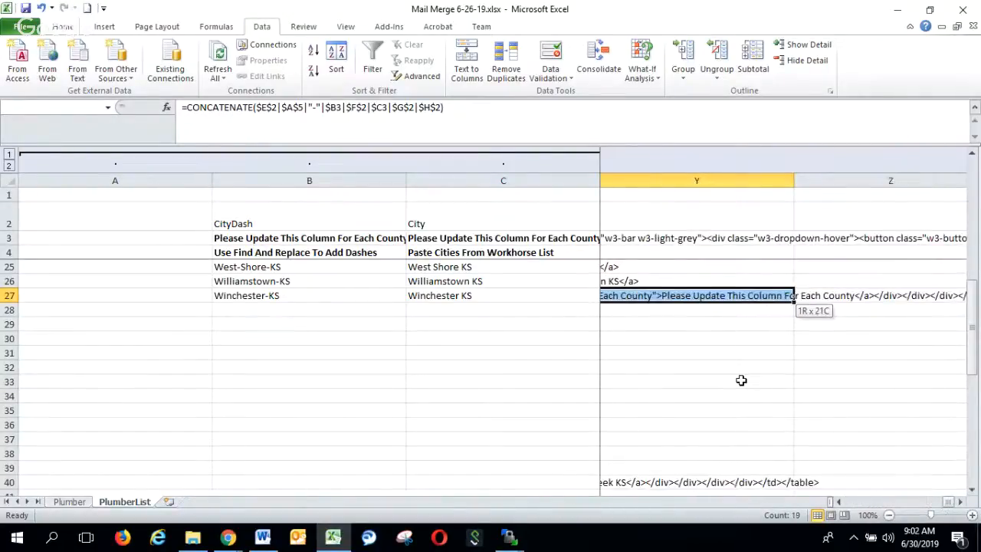
key("ctrl+h")
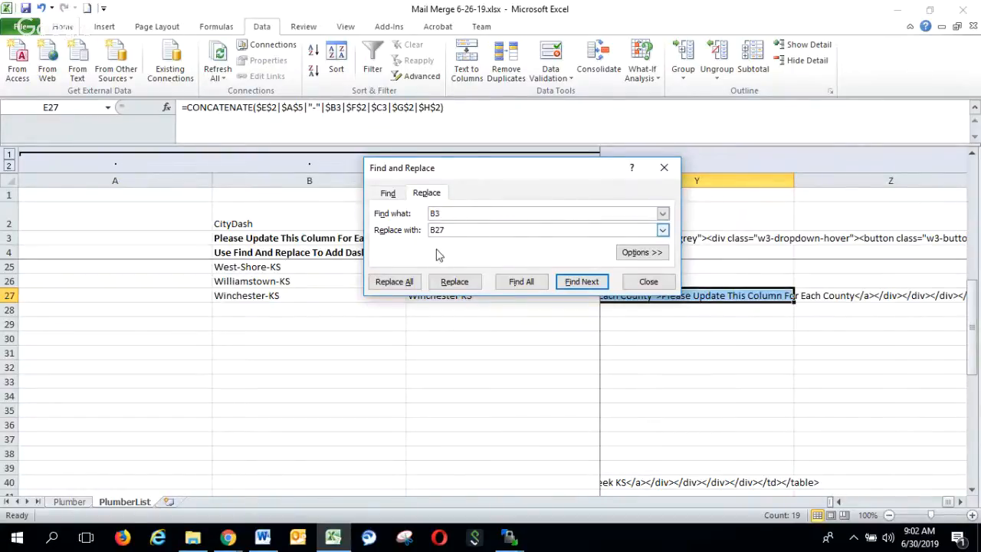
left_click(407, 283)
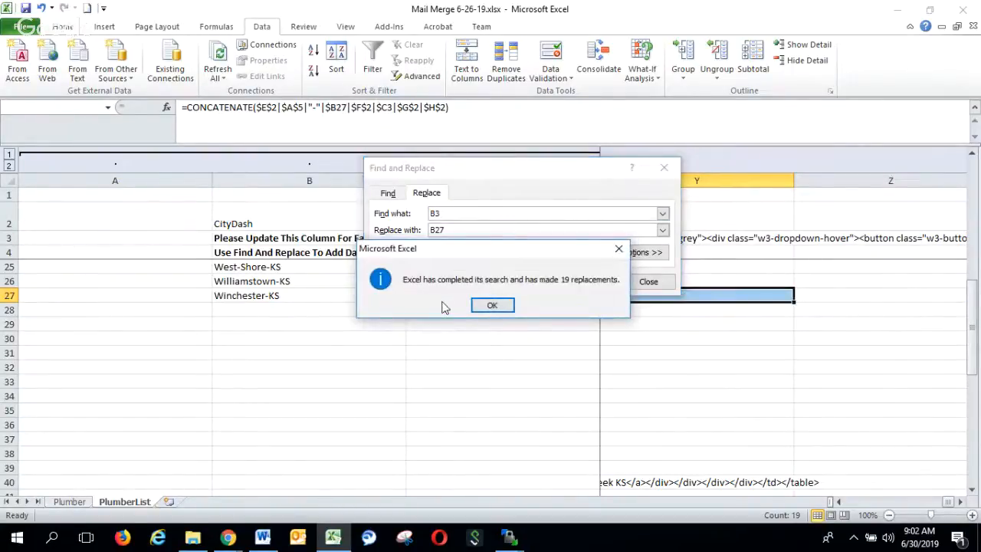
left_click(492, 307)
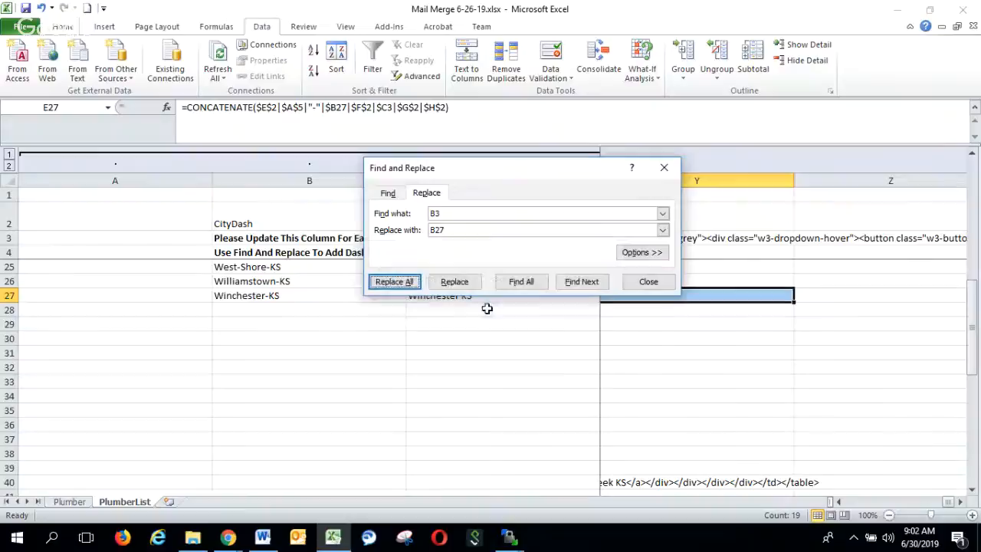
- Replace every C3 reference with C27 in the same row 27 formulas and close the find-and-replace dialog
left_click(434, 214)
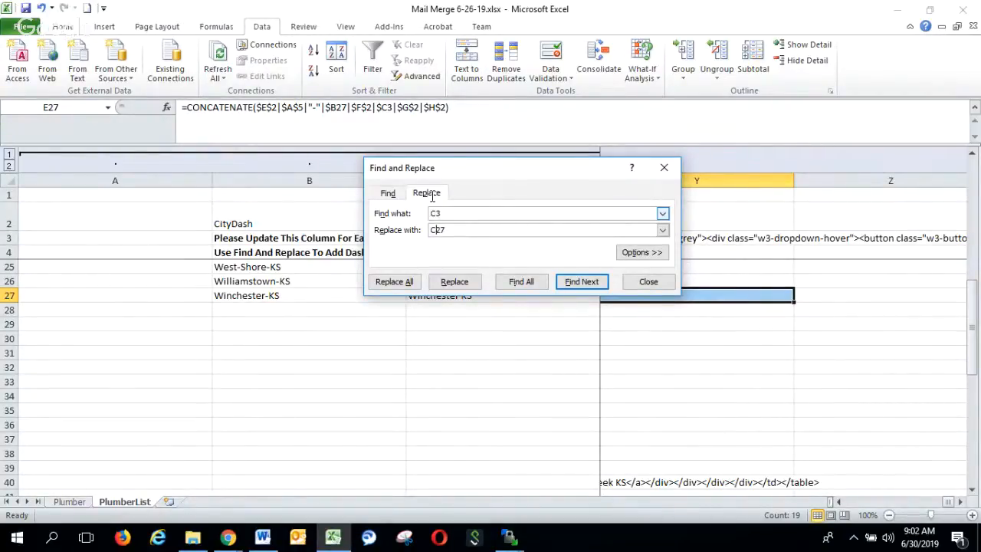
key("Return")
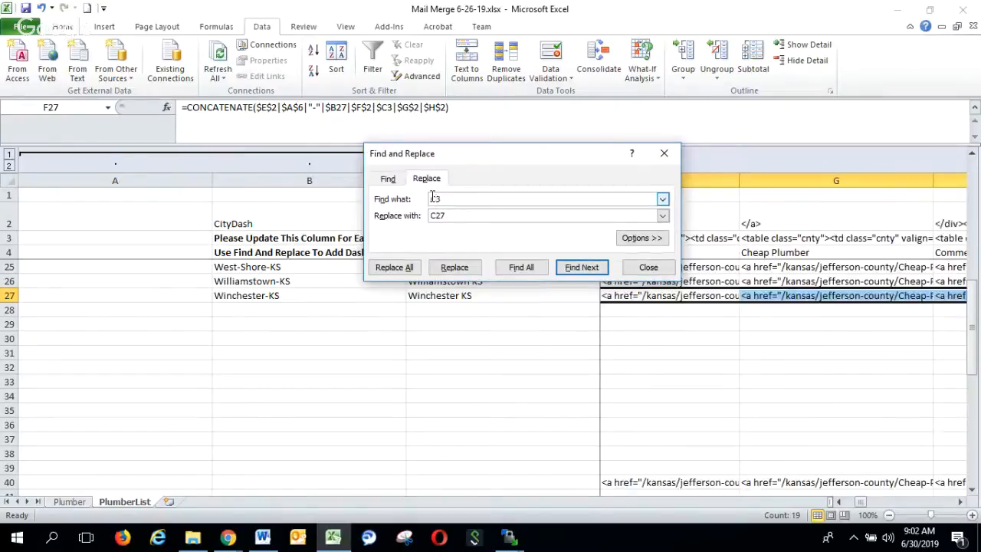
left_click(399, 268)
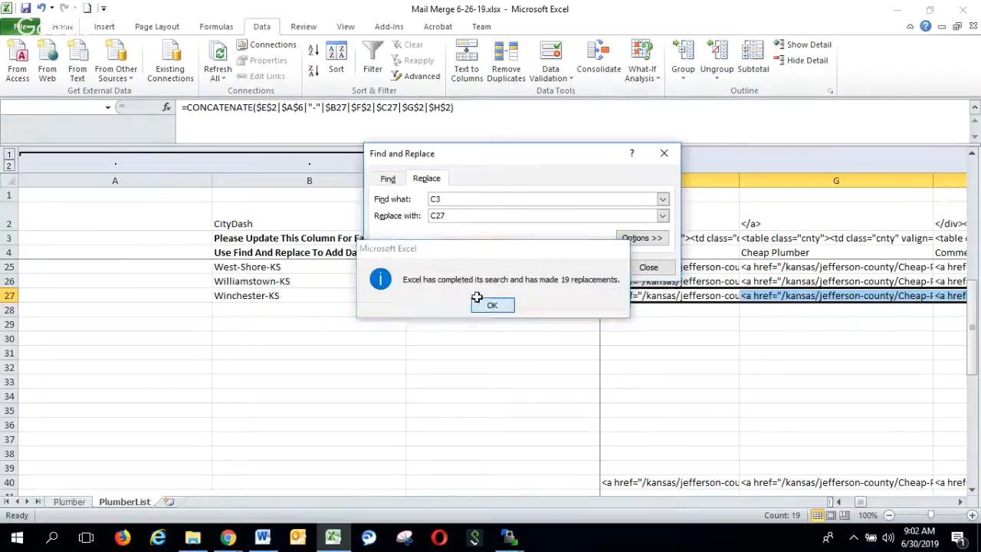
left_click(488, 305)
left_click(652, 268)
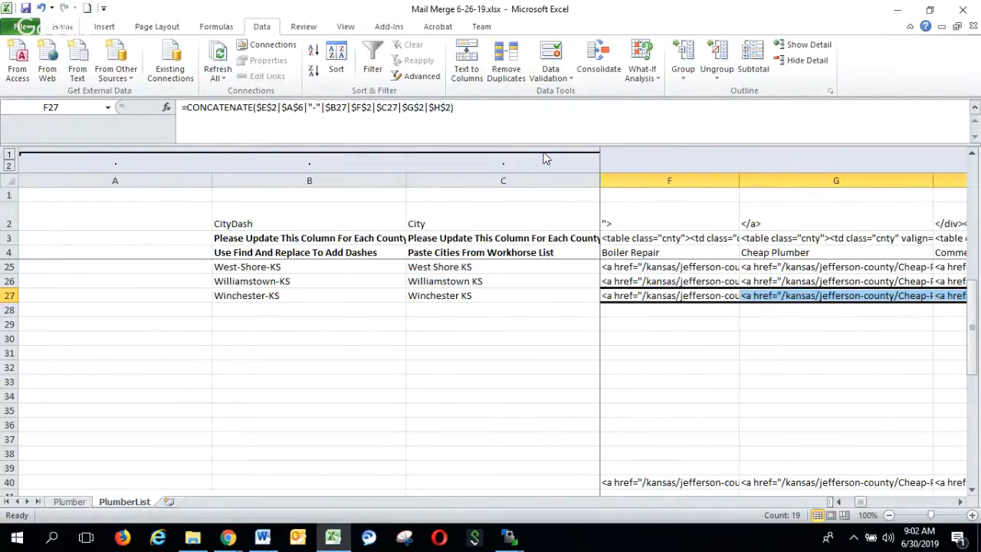
- Widen column E so the 24 Hour Plumber city links can be read up to the city names
left_click(837, 501)
left_click(838, 502)
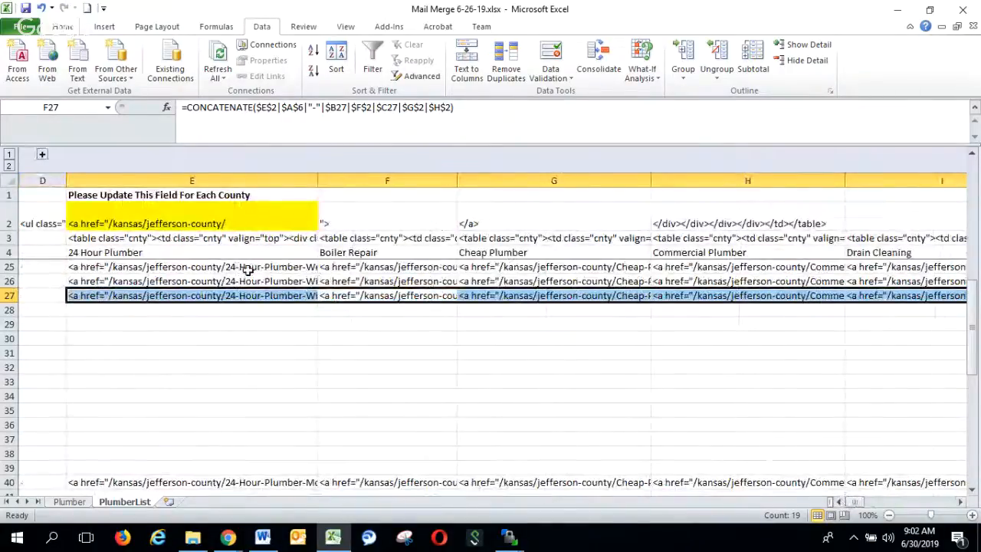
left_click_drag(318, 182, 519, 188)
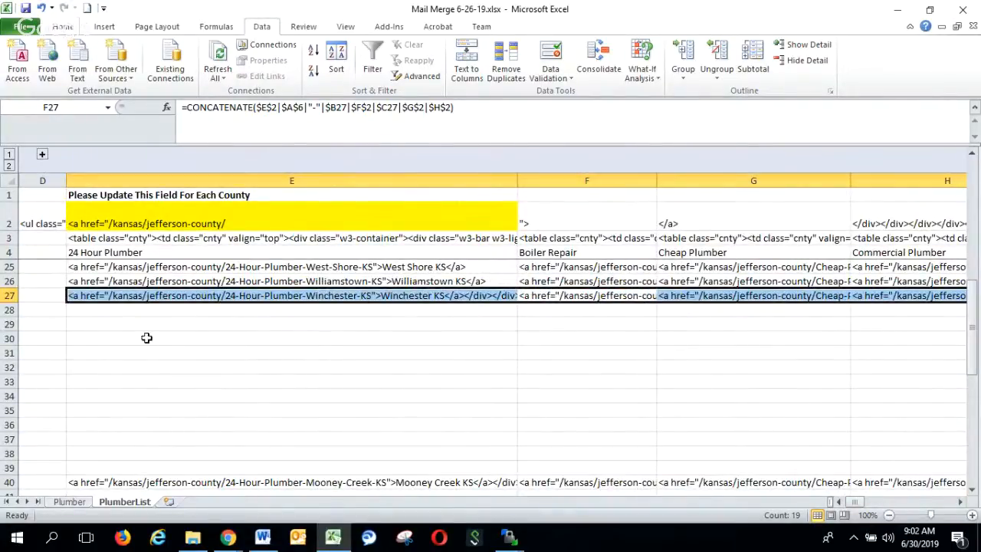
- Copy the 24 Hour Plumber cells from E5 down to the Winchester closing row, E27
scroll(147, 337, "up", 7)
left_click(175, 264)
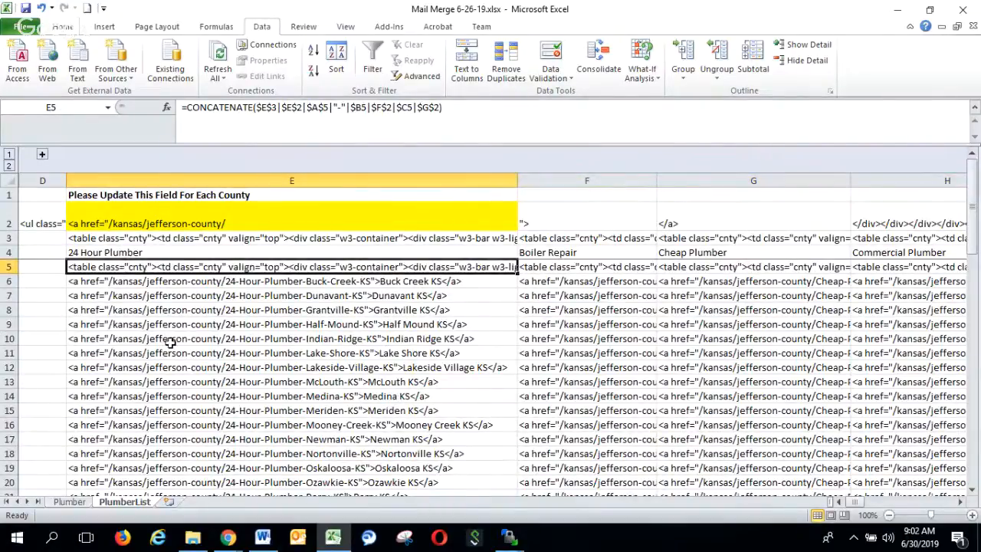
scroll(174, 345, "down", 4)
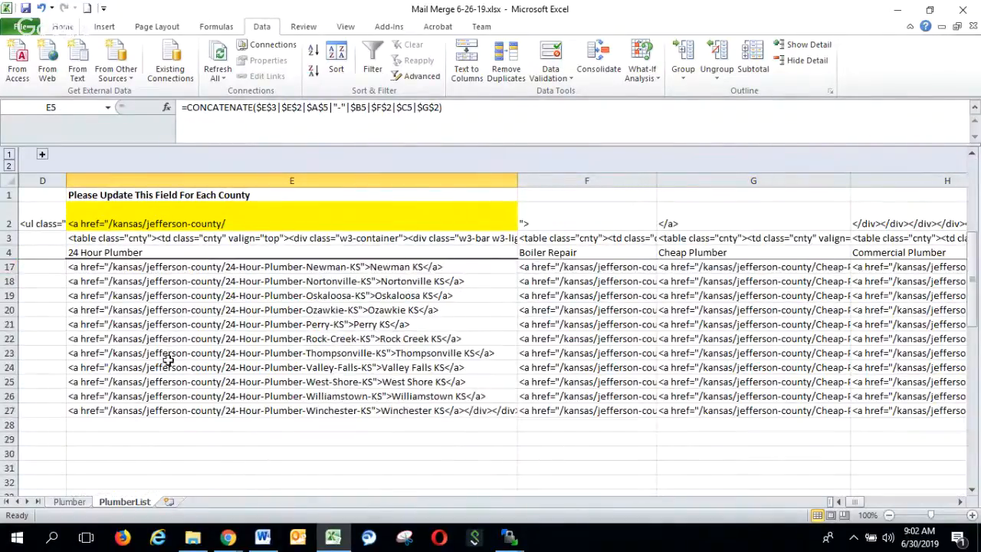
left_click(218, 416, "shift")
right_click(188, 330)
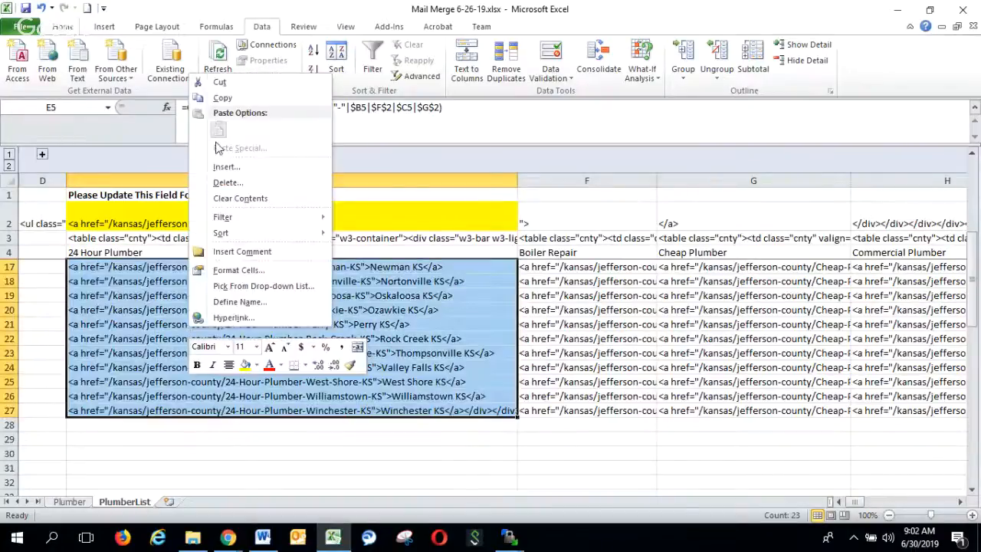
left_click(223, 98)
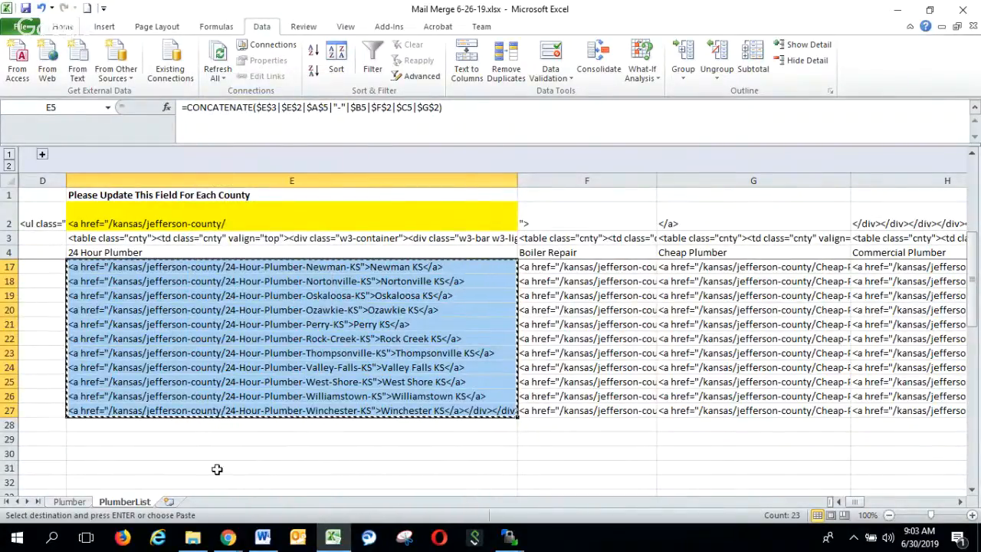
- Switch to the TKO Plumbing site in Chrome and open the page tkoplumbing.com/kansas/jefferson-county
left_click(228, 537)
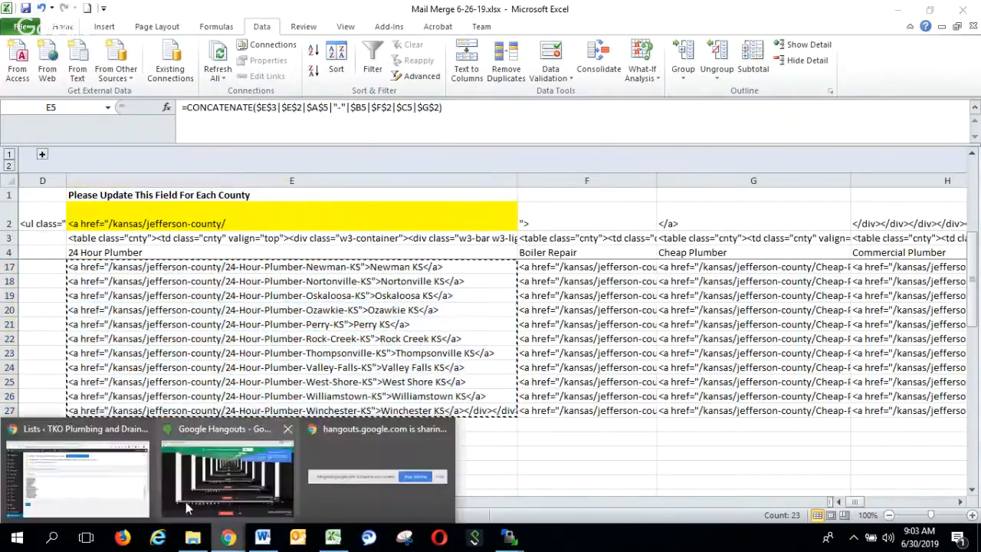
left_click(77, 475)
key("ctrl+a")
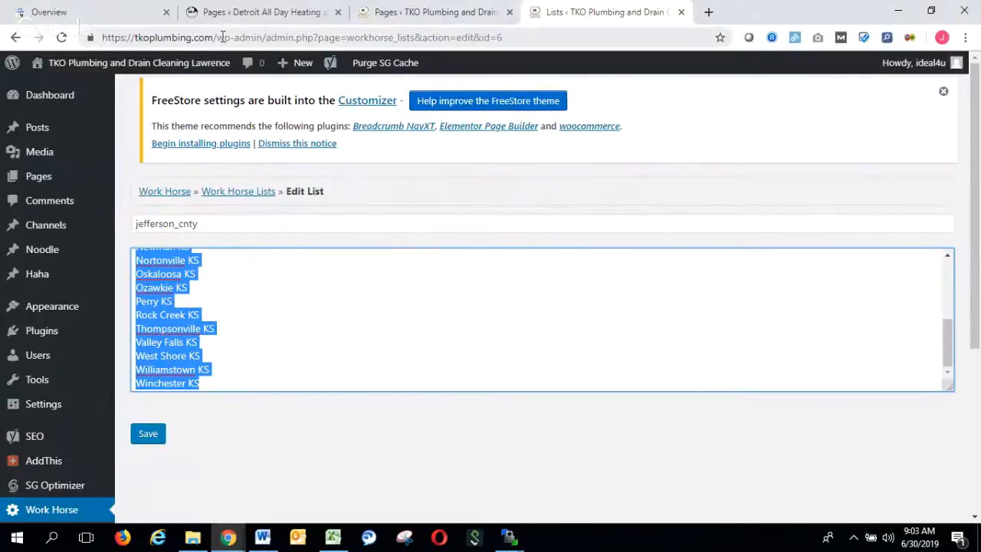
left_click_drag(217, 37, 665, 43)
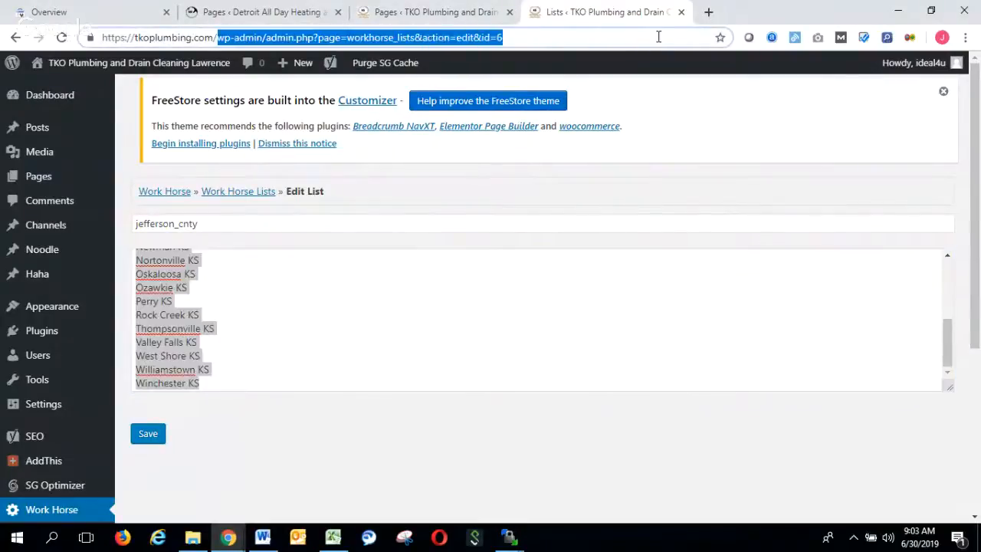
type("KAN")
key("BackSpace")
key("BackSpace")
key("BackSpace")
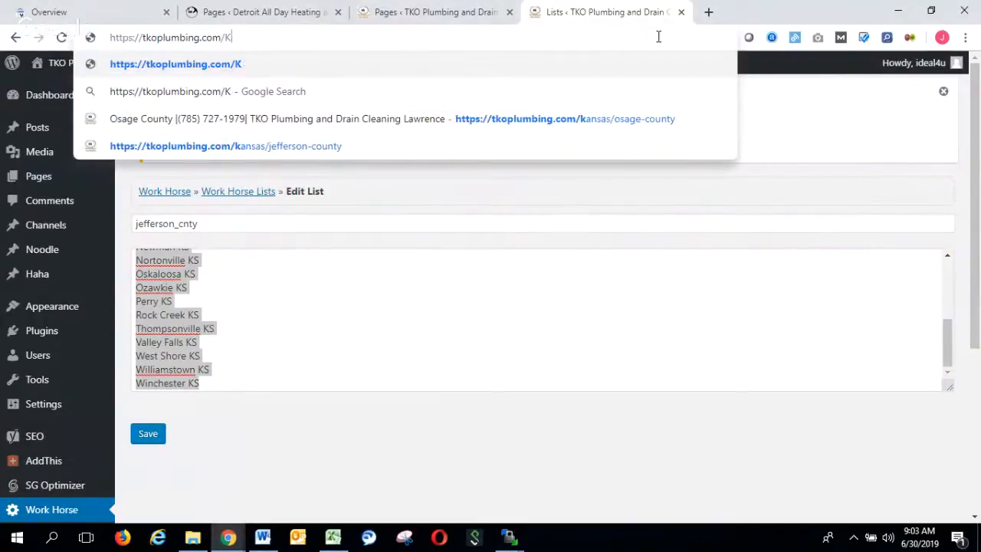
type("kans")
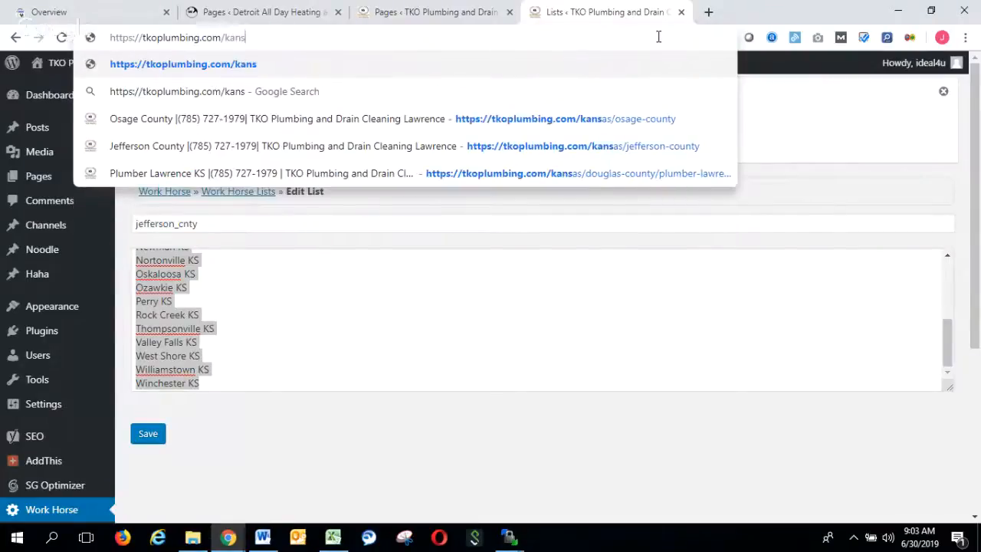
type("as/")
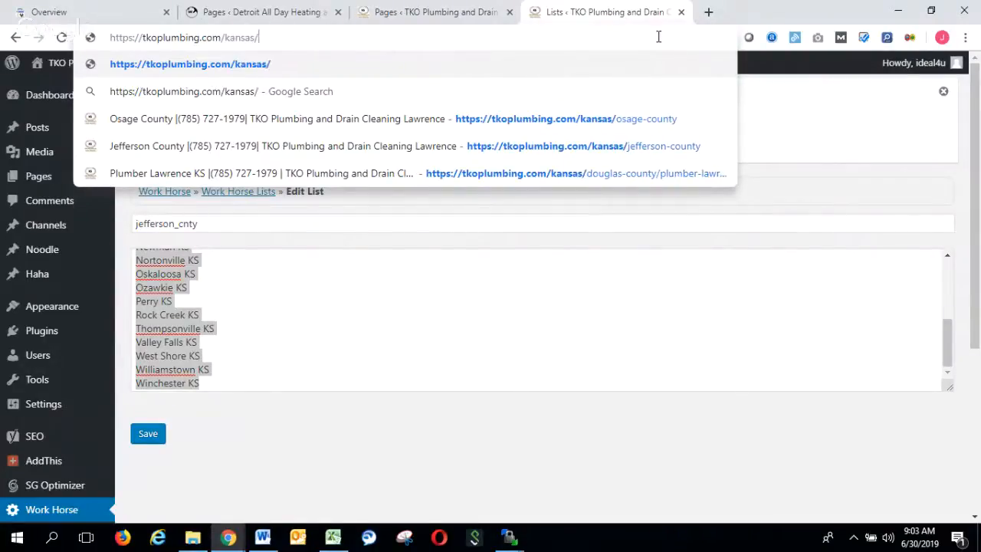
type("jeffeerso")
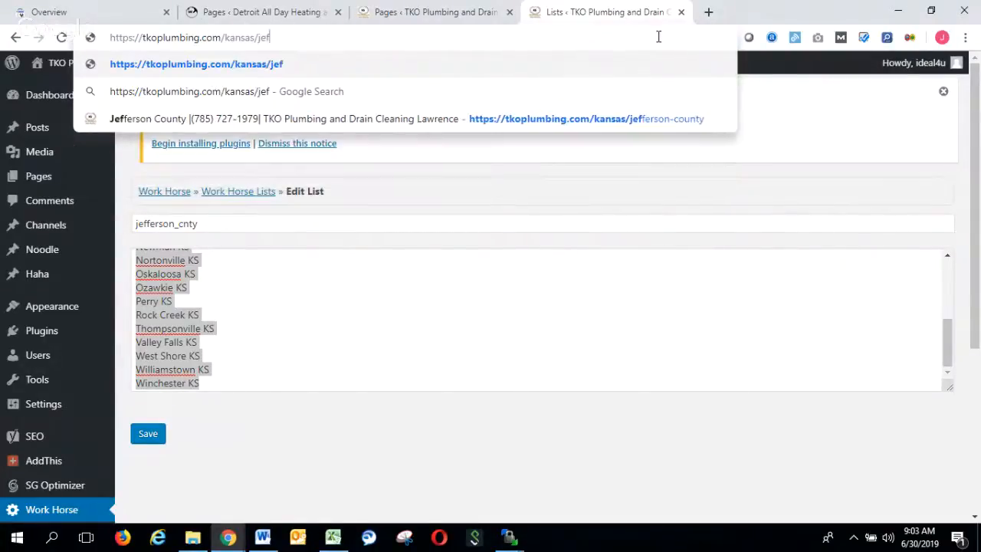
key("BackSpace")
key("BackSpace")
key("BackSpace")
key("BackSpace")
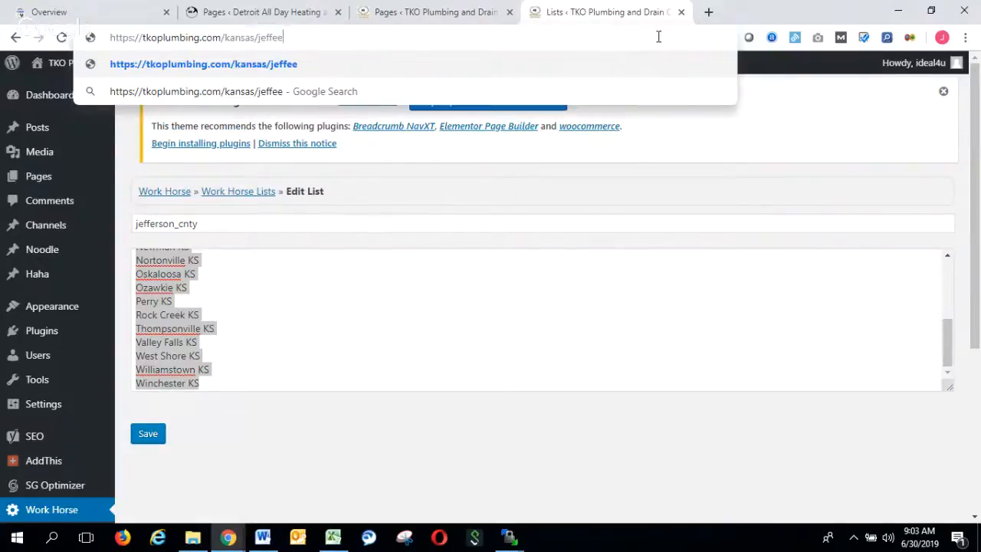
type("rson-county")
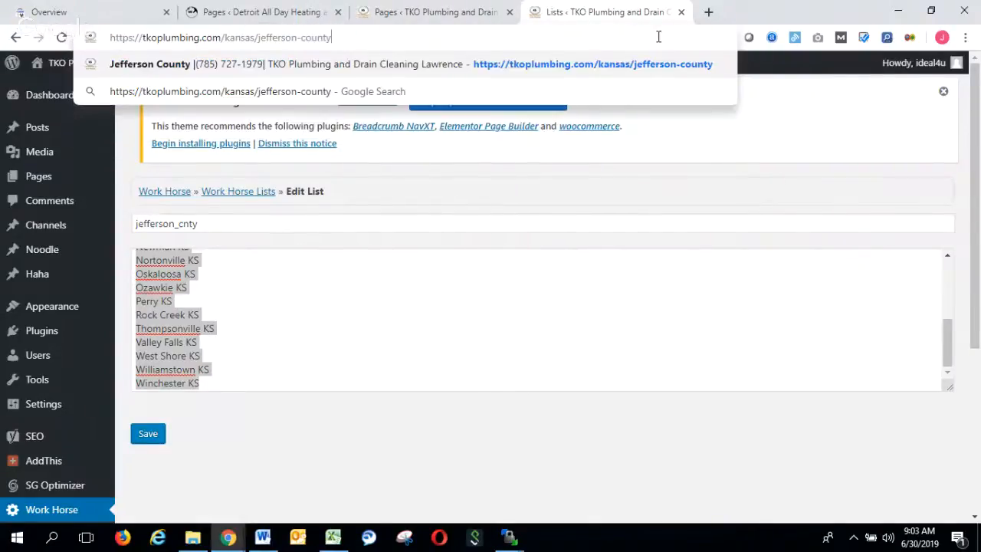
key("Return")
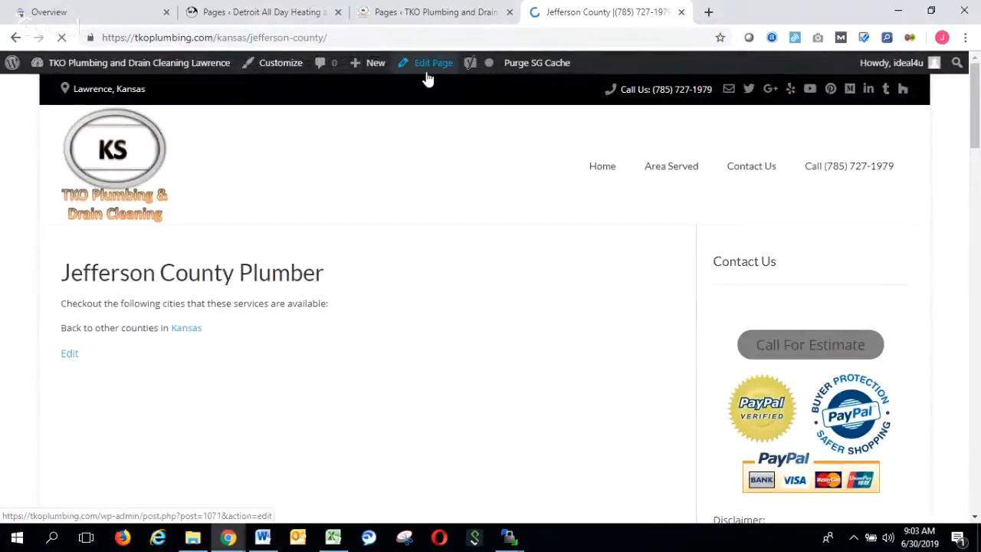
- Open the Jefferson County page for editing and paste the copied 24 Hour Plumber links on a new line below the <br/> tag
left_click(431, 68)
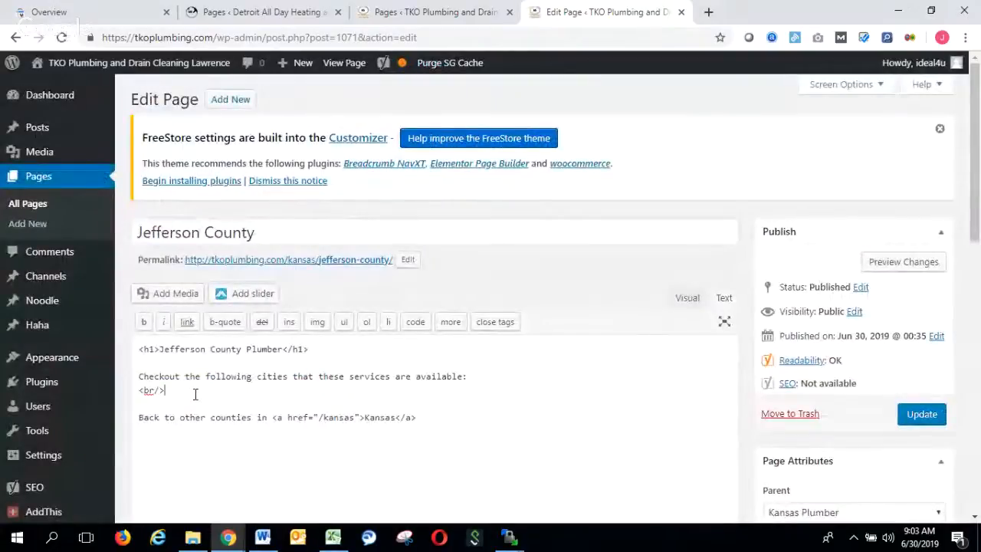
key("Return")
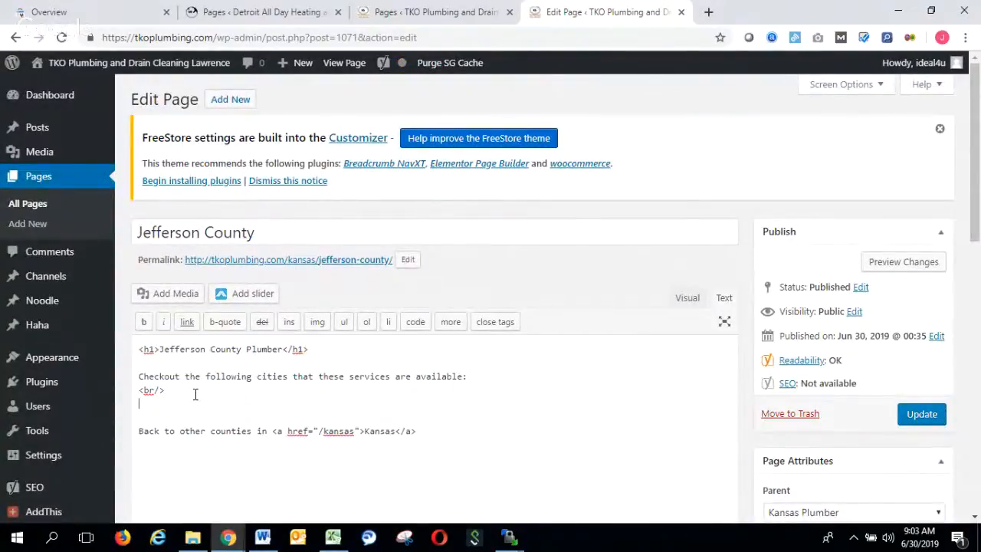
key("Return")
key("ctrl+v")
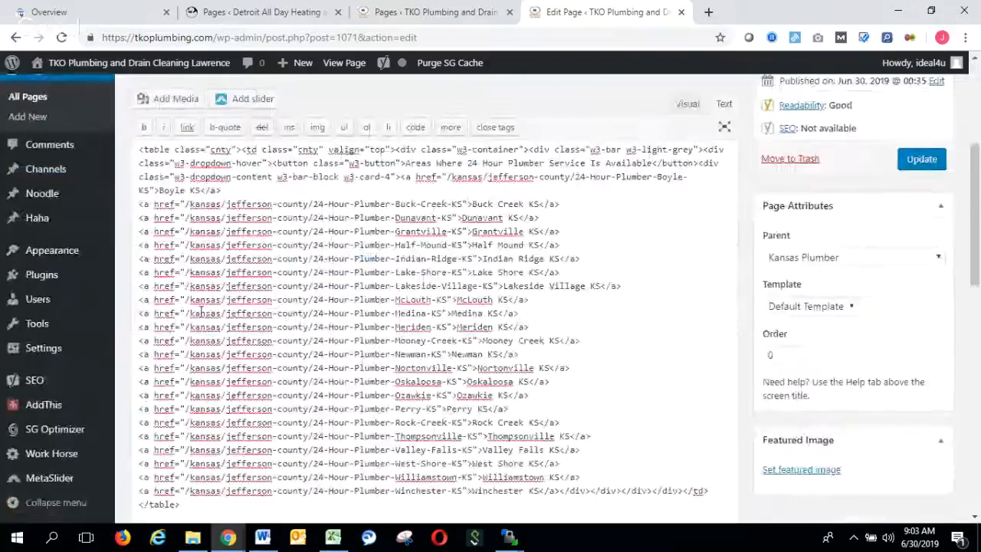
scroll(409, 270, "up", 1)
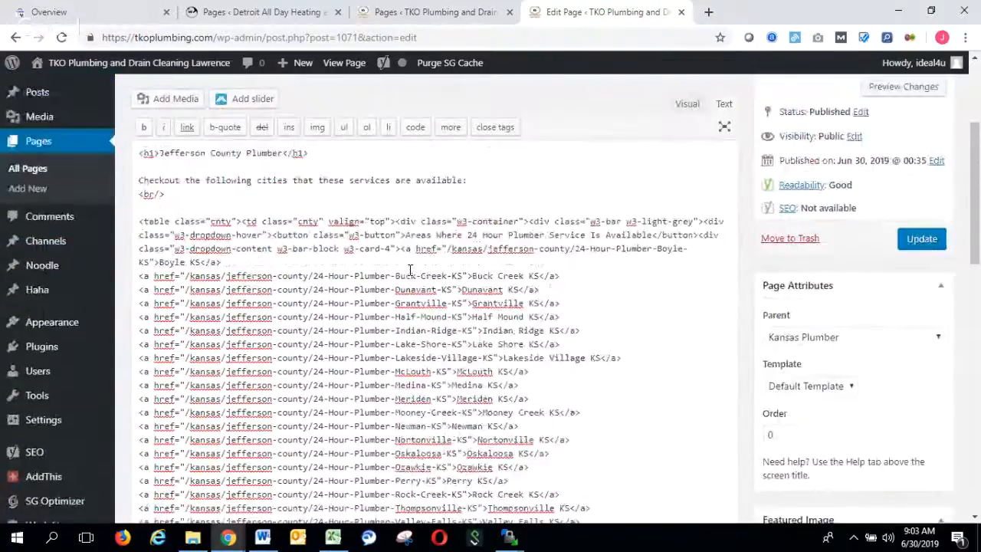
scroll(261, 345, "down", 3)
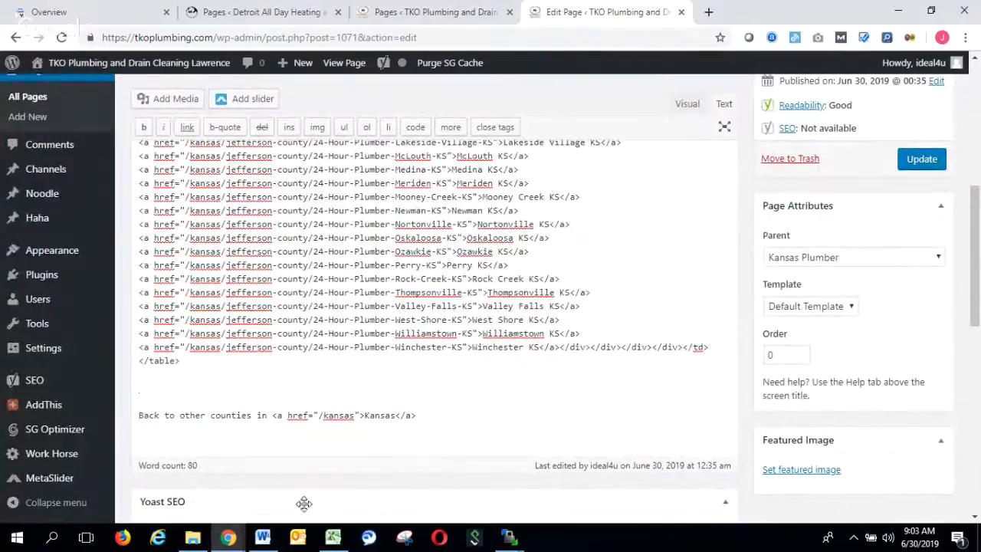
- Switch to the Excel workbook and copy the Boiler Repair cells F5 to F27 on PlumberList
left_click(333, 537)
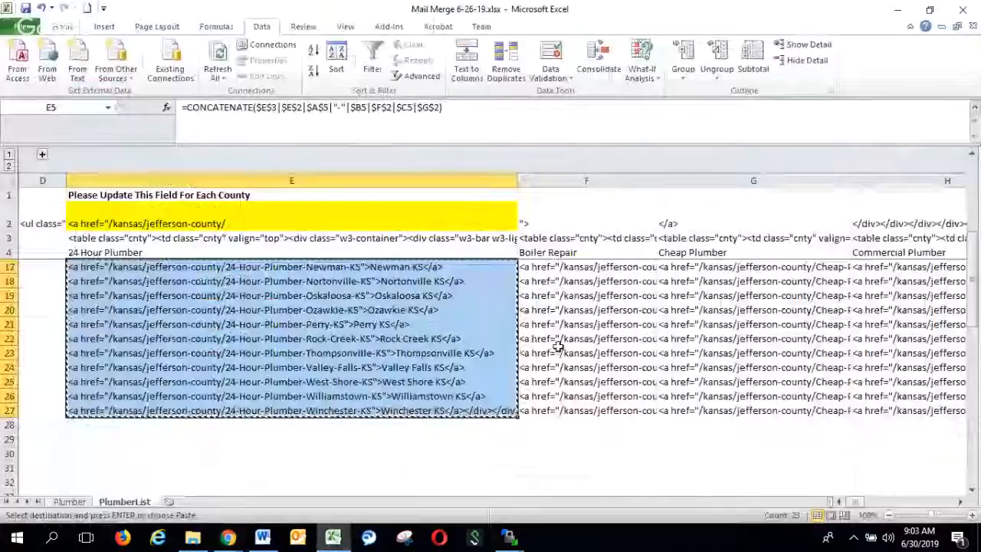
left_click(565, 409)
scroll(572, 329, "up", 4)
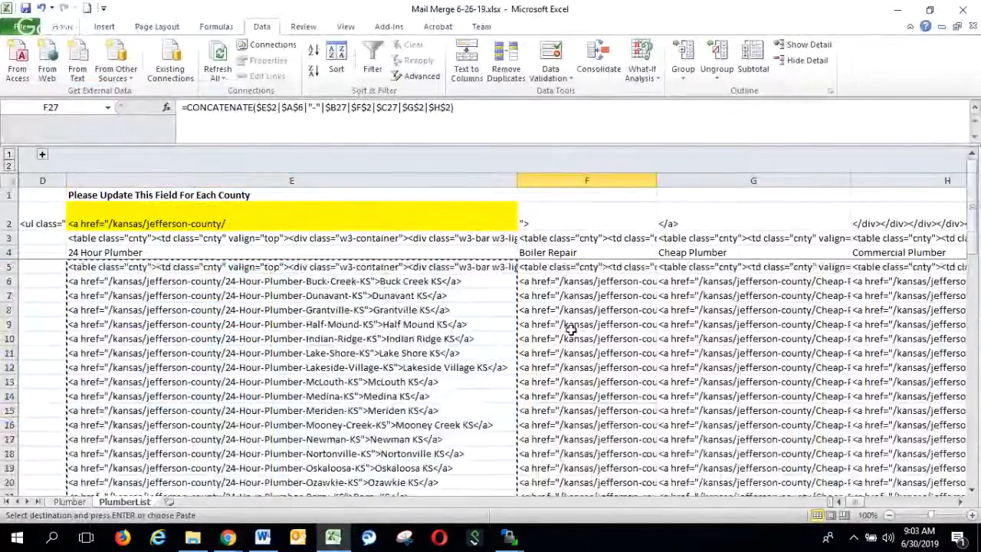
left_click(564, 266, "shift")
key("ctrl+c")
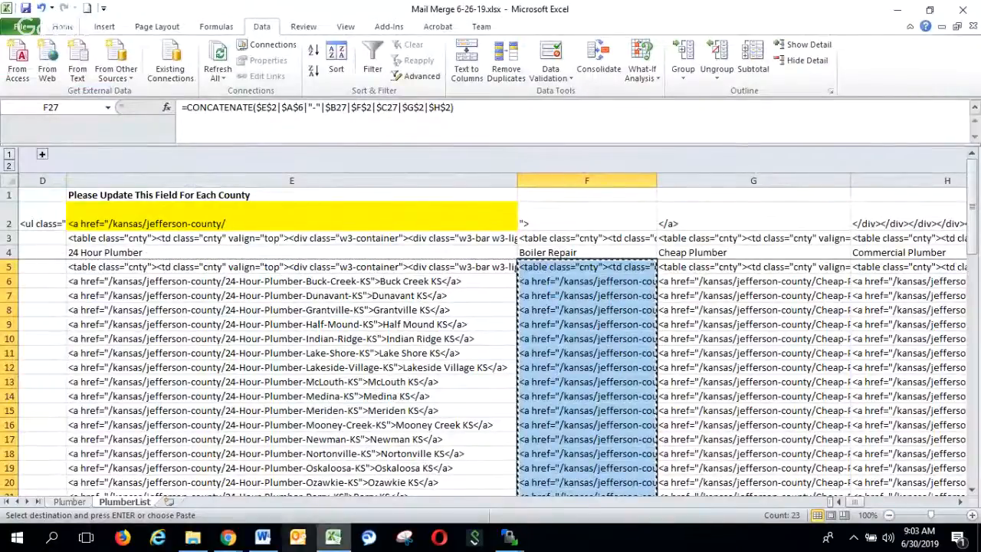
- Return to the Jefferson County page editor in Chrome and paste the Boiler Repair links after the 24 Hour Plumber table
left_click(227, 536)
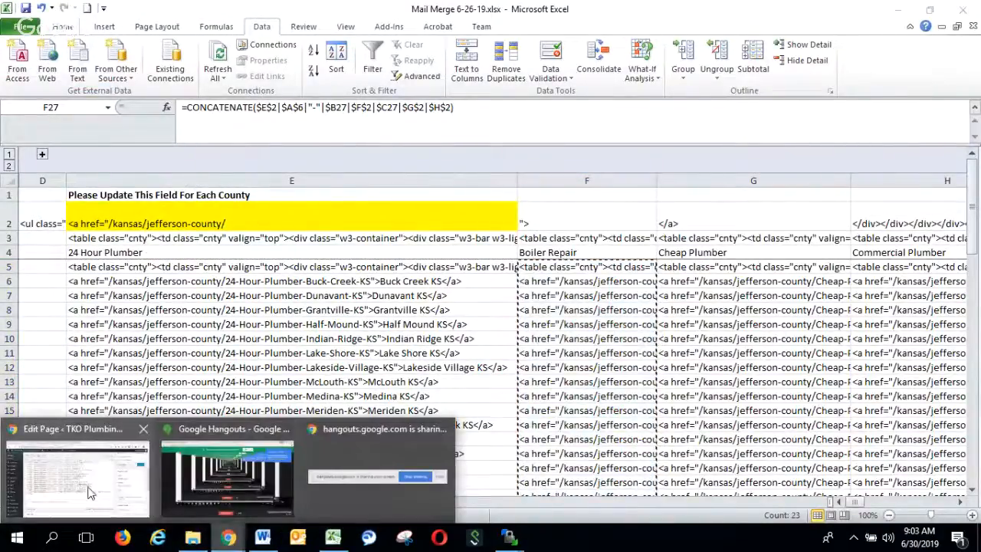
left_click(100, 502)
key("ctrl+v")
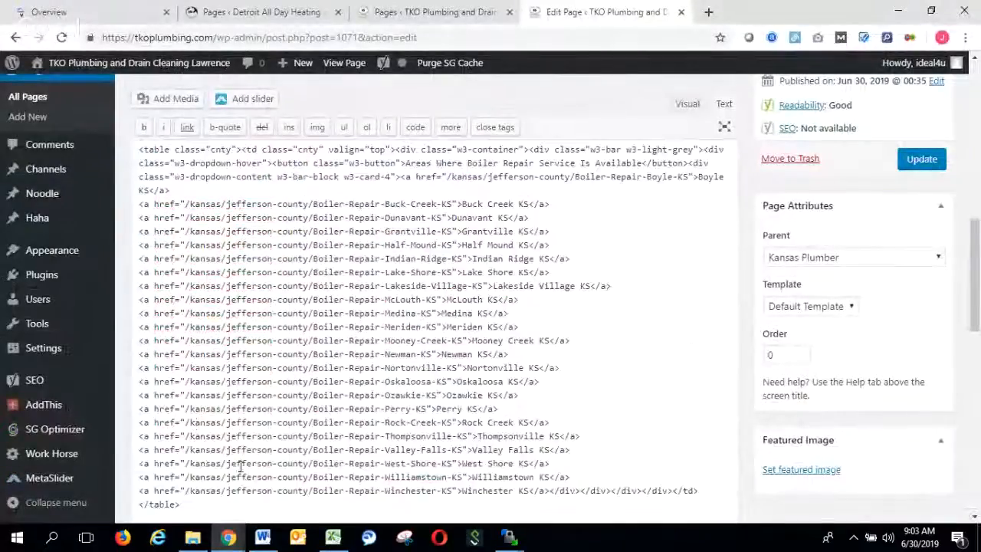
- Switch to the Excel workbook and copy the Cheap Plumber cells from G5 down to the Winchester closing row, G27
mouse_move(233, 541)
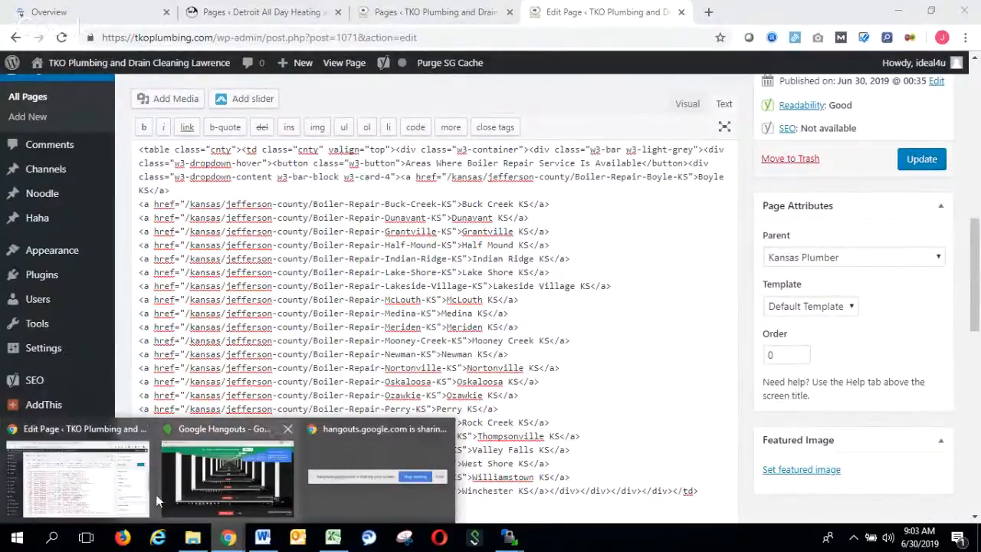
left_click(334, 541)
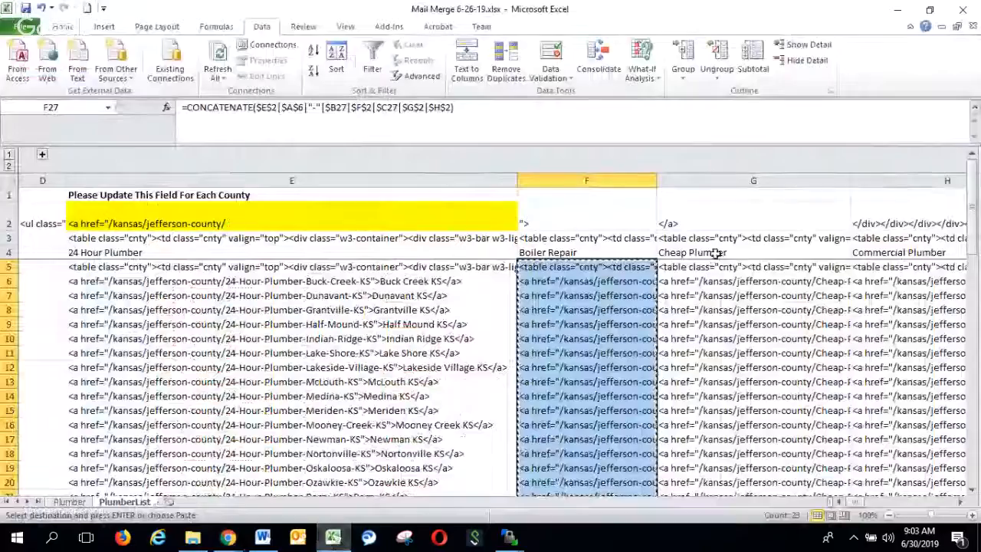
left_click(709, 267)
scroll(703, 351, "down", 3)
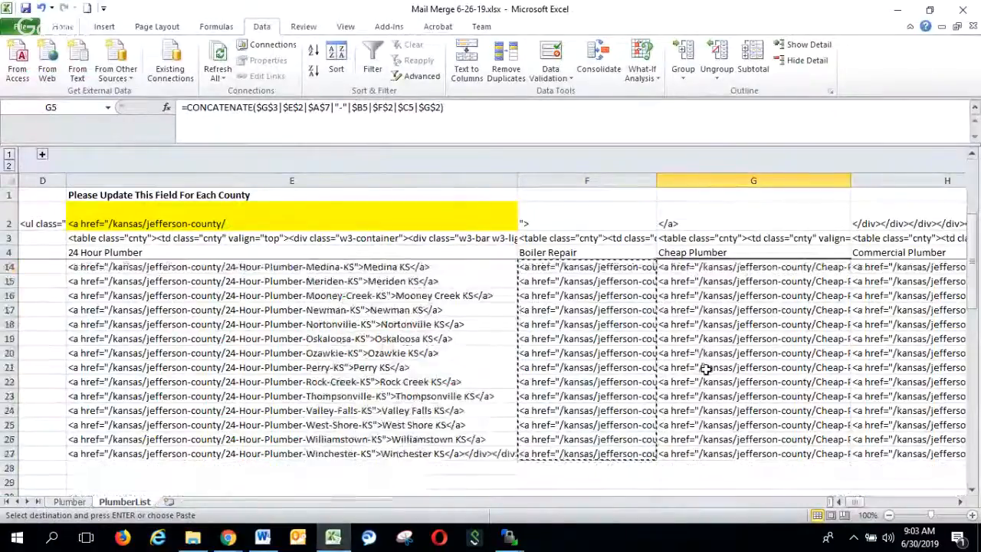
left_click(713, 453, "shift")
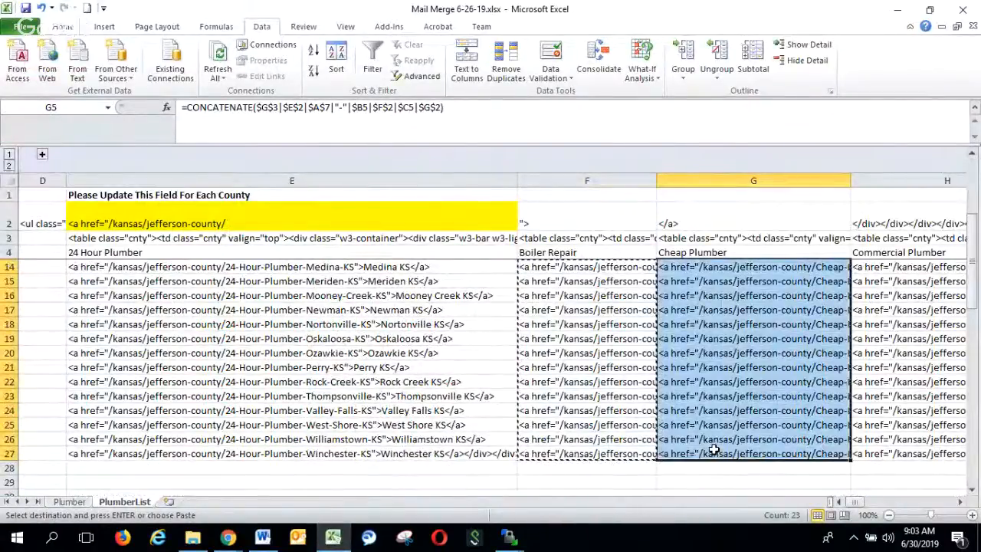
key("ctrl+c")
- Return to the page editor in Chrome and paste the Cheap Plumber links after the Boiler Repair table
left_click(228, 538)
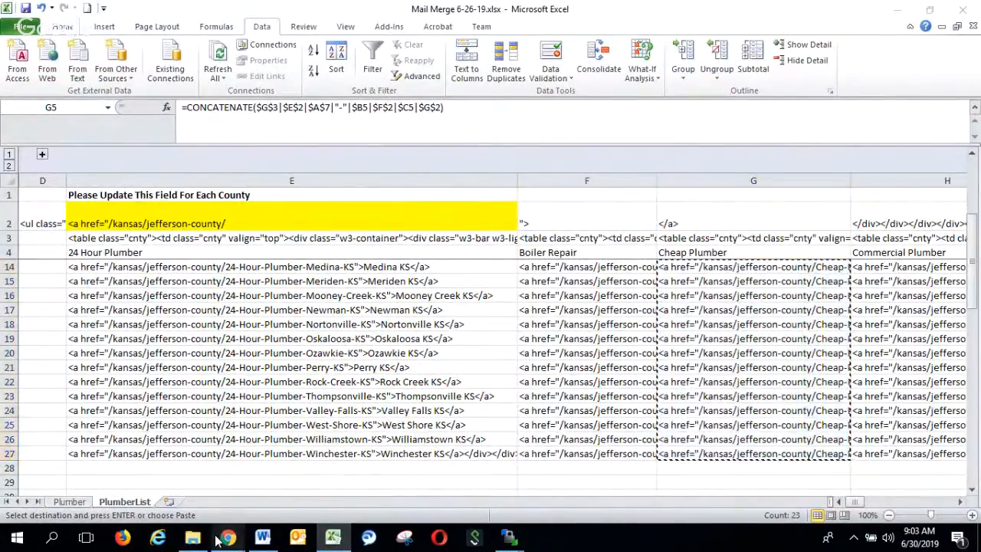
left_click(102, 499)
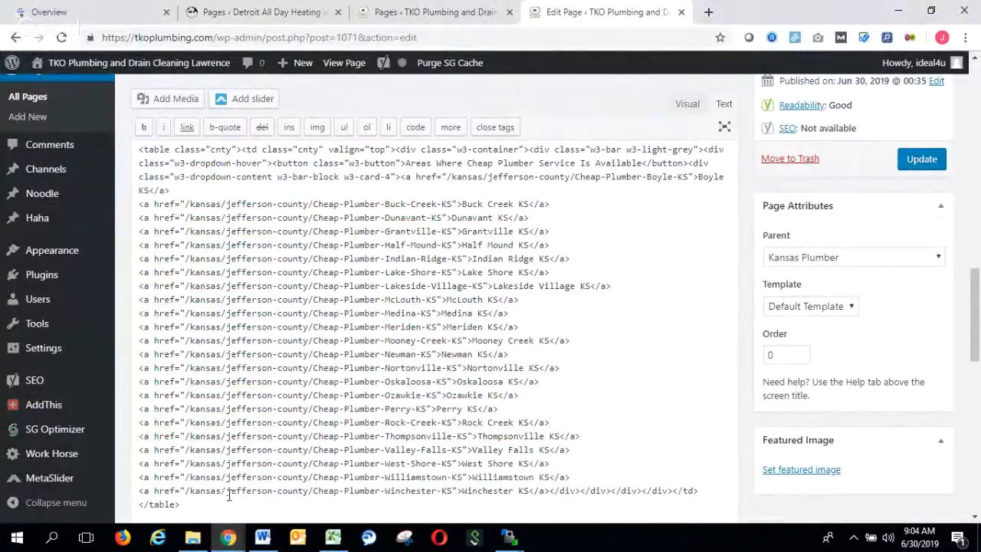
left_click(227, 538)
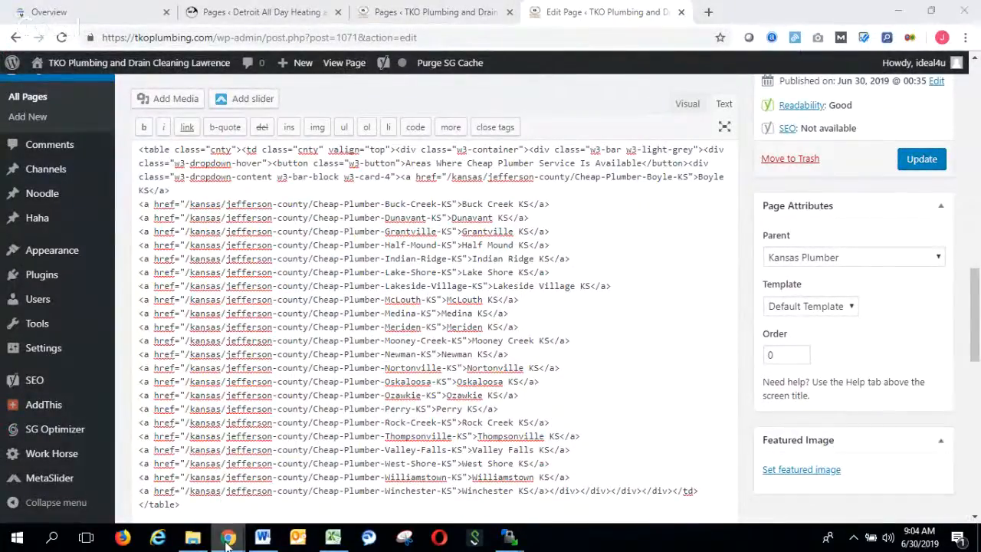
left_click(111, 502)
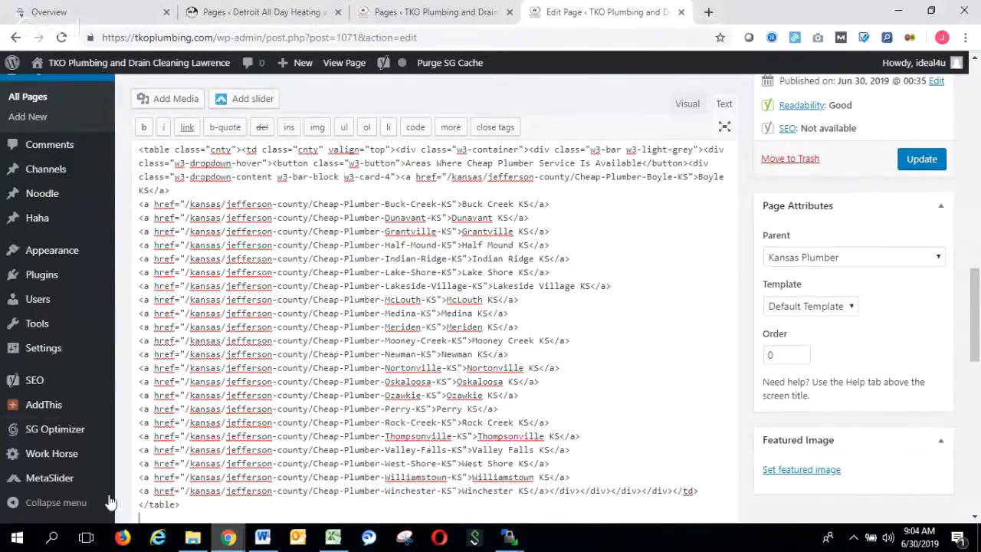
- Switch to the Excel workbook and copy the Commercial Plumber cells from H5 down to H27
left_click(333, 539)
scroll(883, 281, "up", 3)
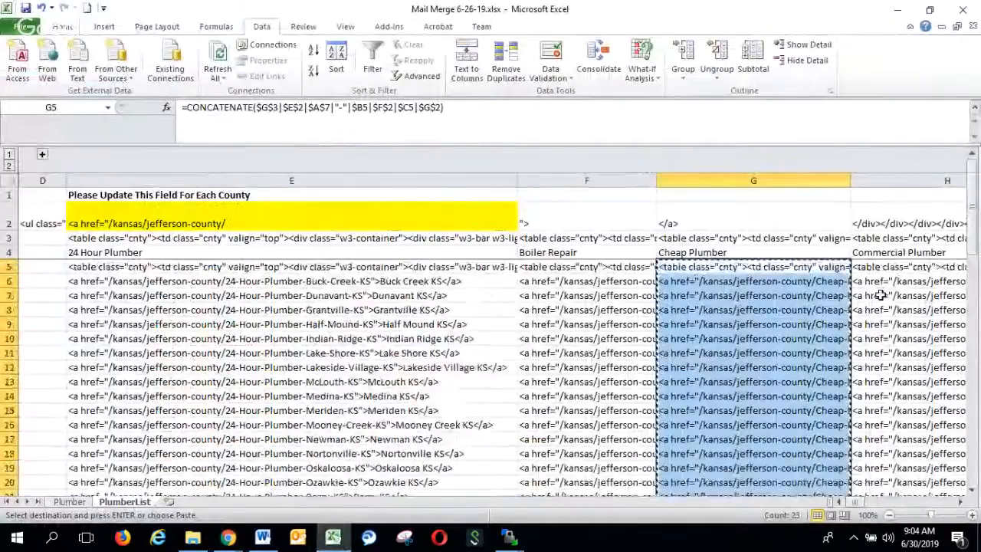
left_click(884, 273)
scroll(874, 468, "down", 5)
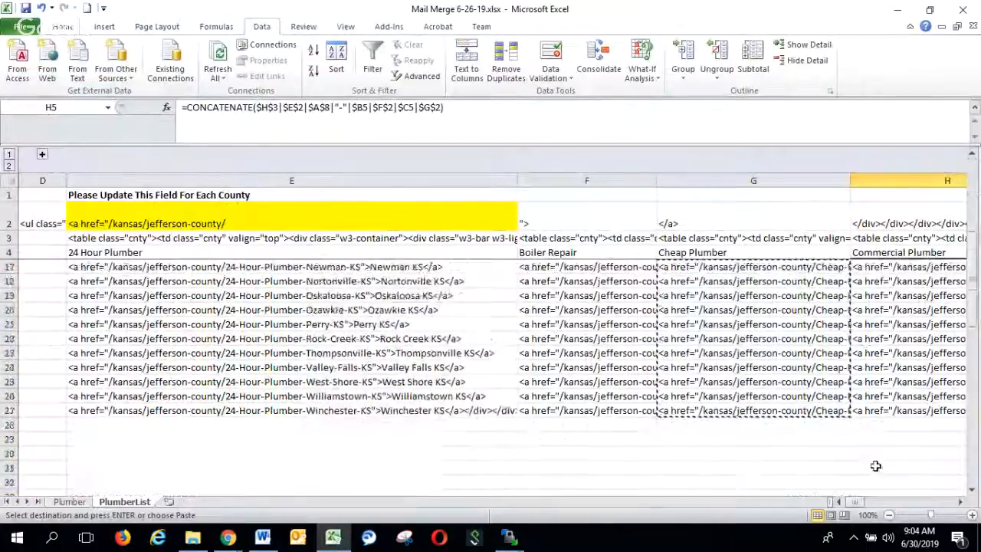
left_click(877, 368, "shift")
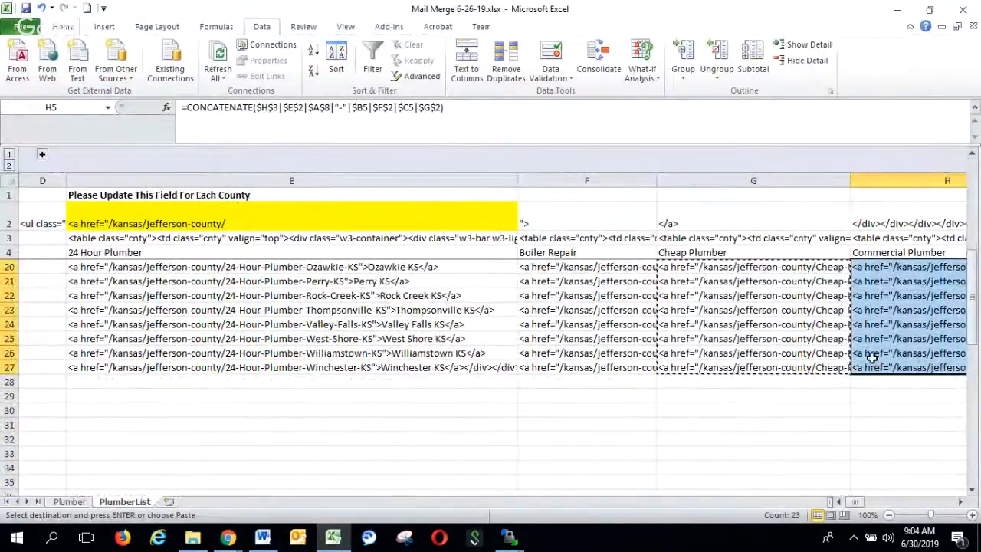
key("ctrl+c")
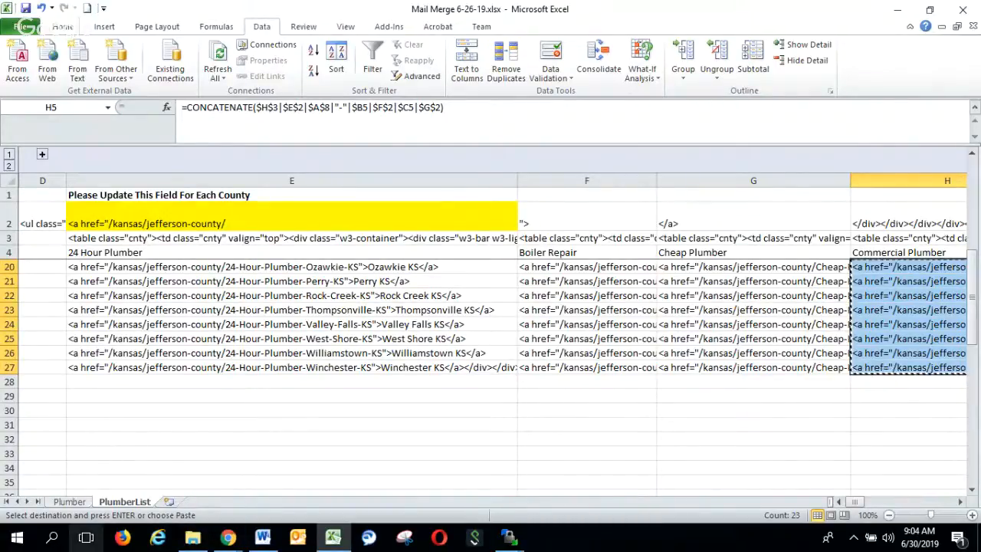
- Return to the page editor in Chrome and paste the Commercial Plumber links on a new line after the Cheap Plumber table
left_click(230, 540)
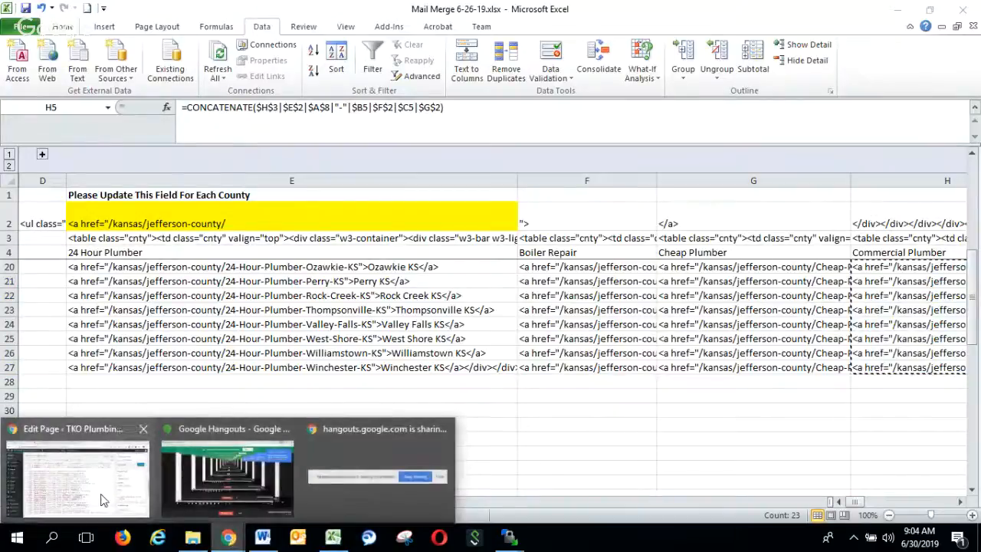
left_click(99, 498)
key("Return")
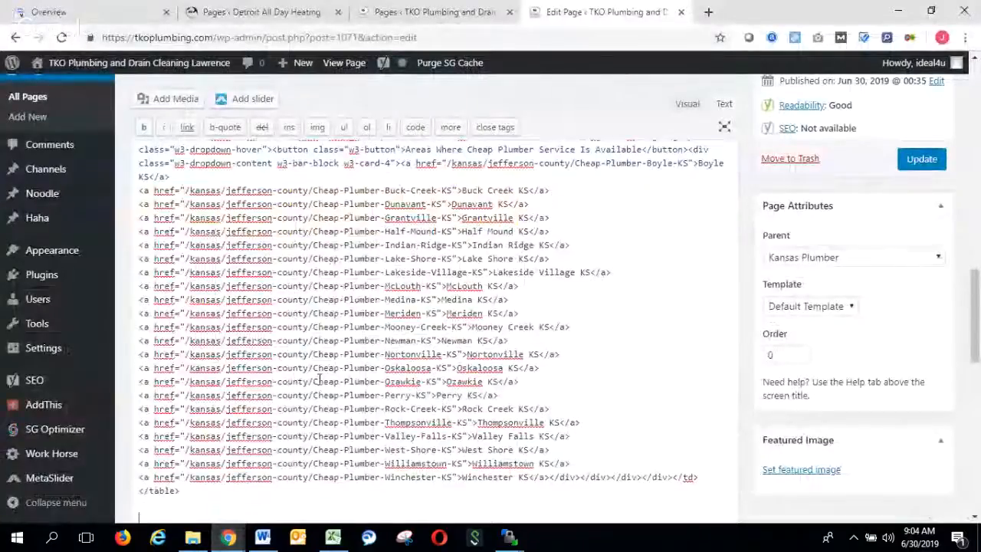
key("ctrl+v")
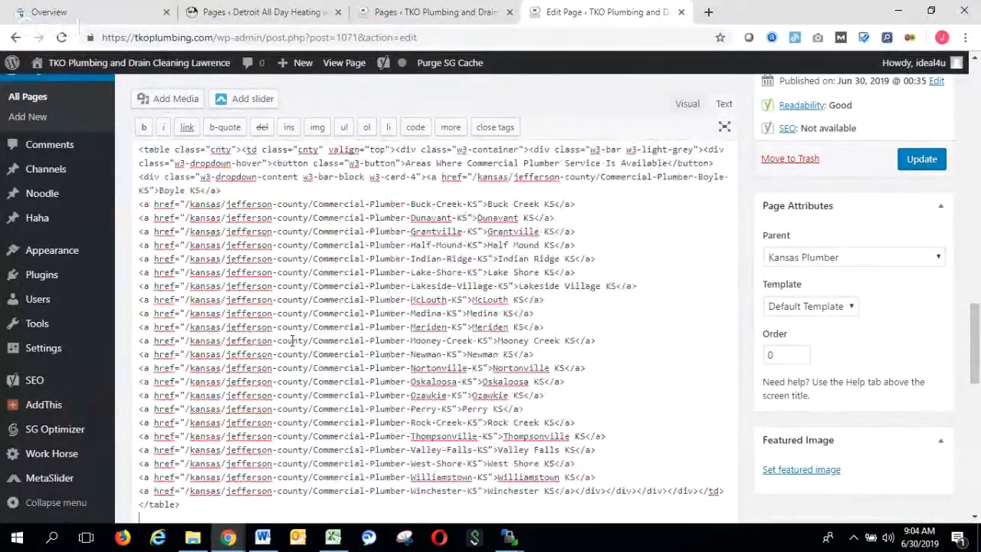
scroll(290, 353, "up", 2)
scroll(290, 353, "down", 5)
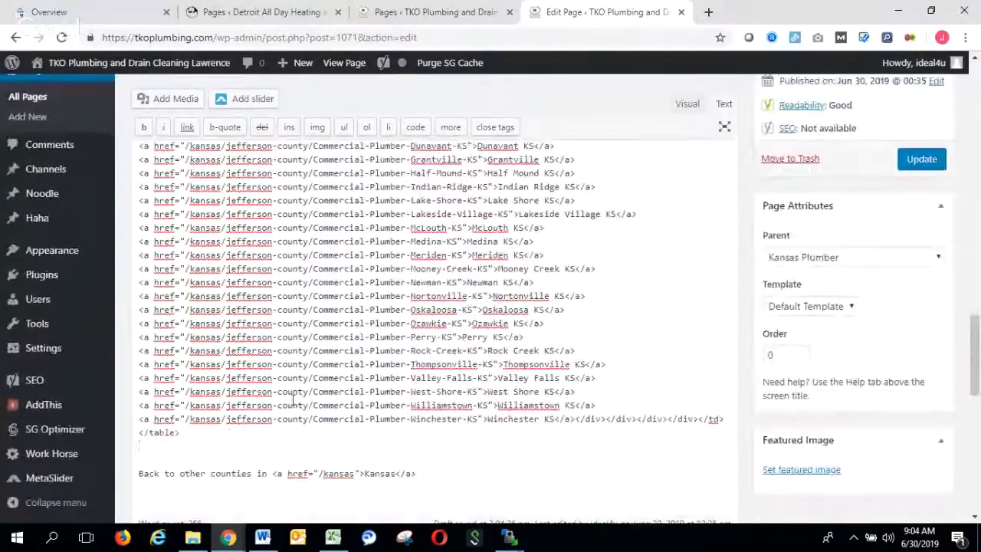
- Switch to the Excel workbook and copy the Drain Cleaning cells I5 to I27 on PlumberList
left_click(328, 538)
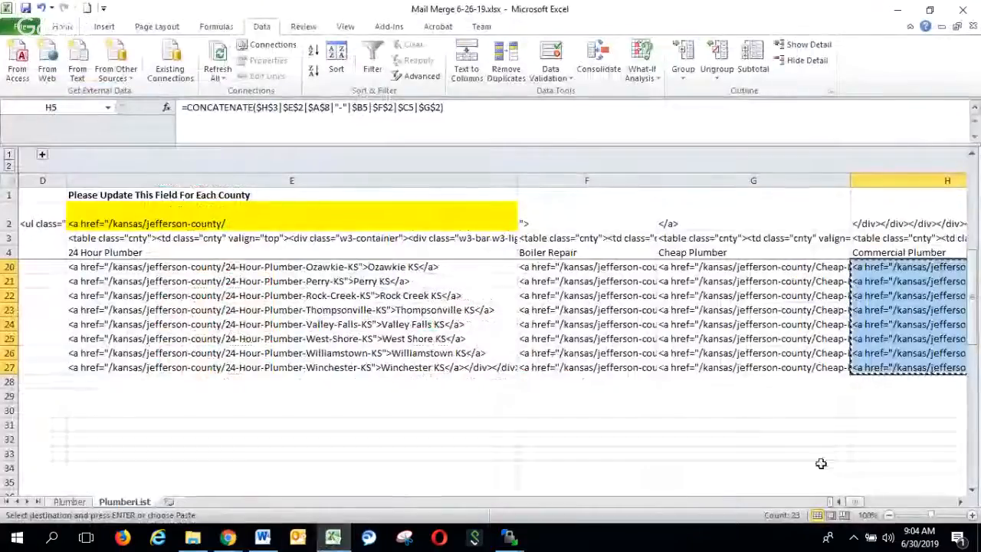
left_click(960, 502)
left_click(960, 502)
left_click(961, 502)
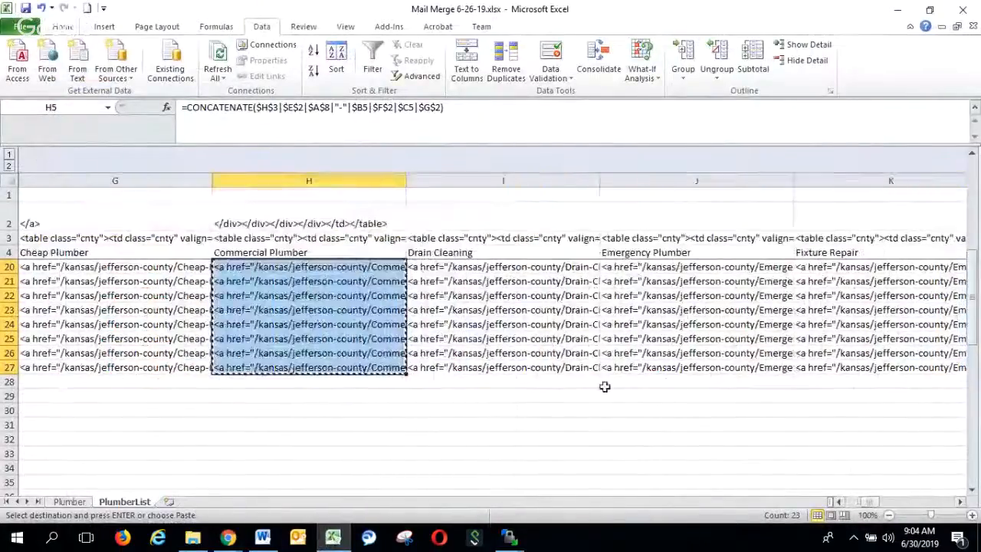
left_click(453, 366)
scroll(481, 296, "up", 5)
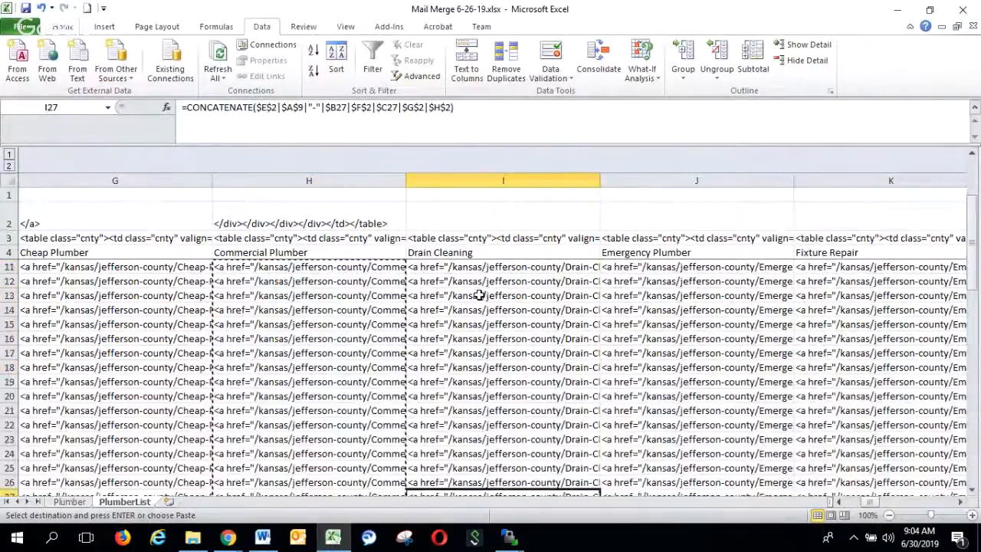
left_click(475, 267, "shift")
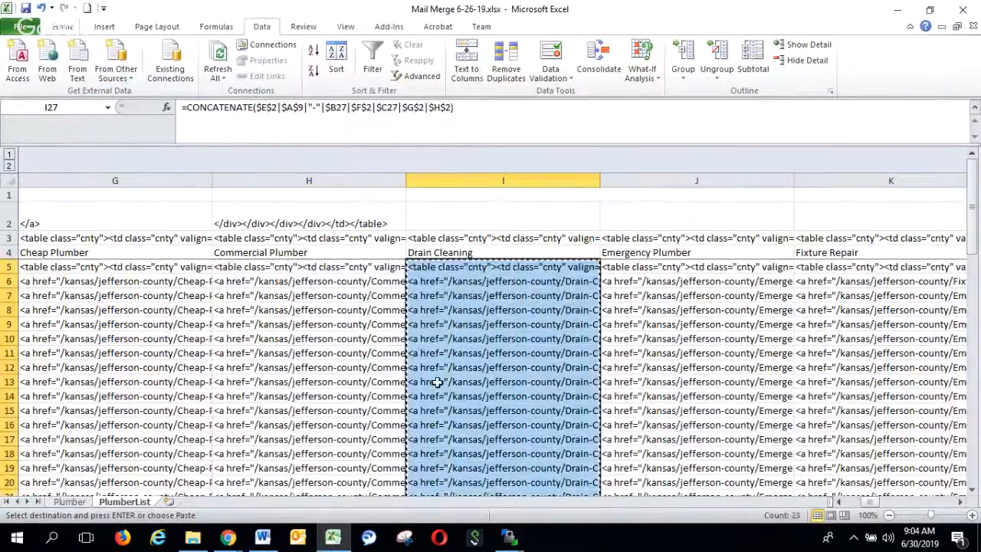
key("ctrl+c")
- Return to the page editor in Chrome, paste the Drain Cleaning links after the Commercial Plumber table, and add a new line below them
left_click(228, 536)
left_click(79, 488)
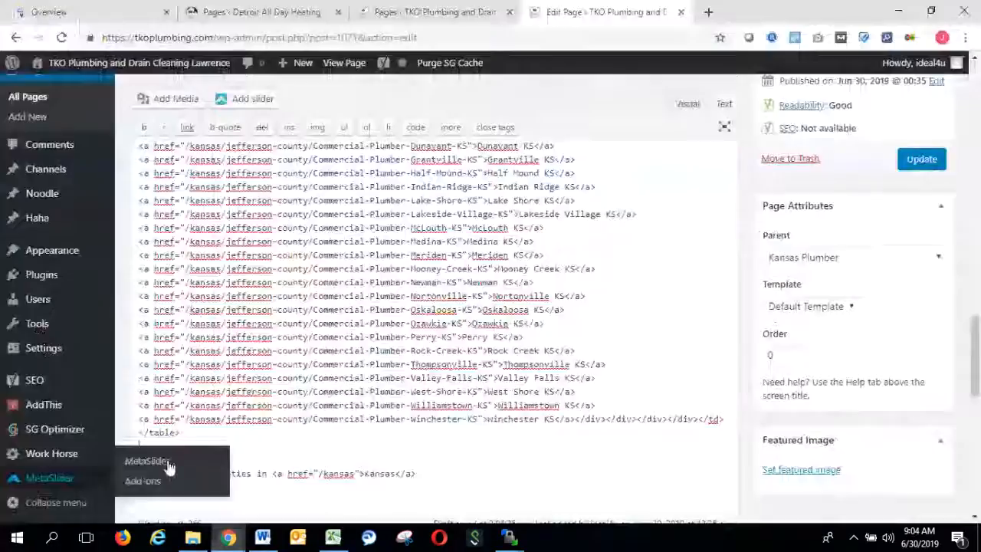
key("Return")
key("ctrl+v")
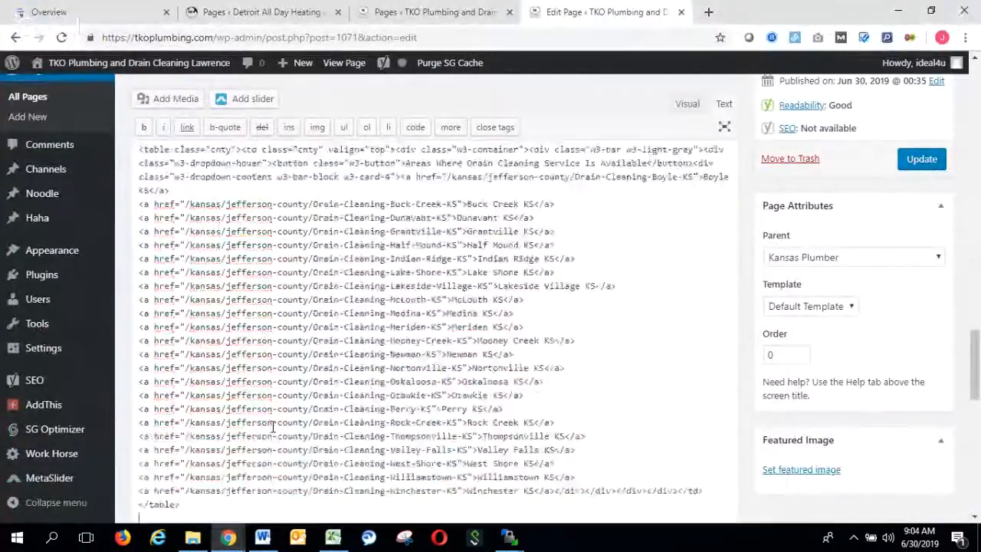
key("Return")
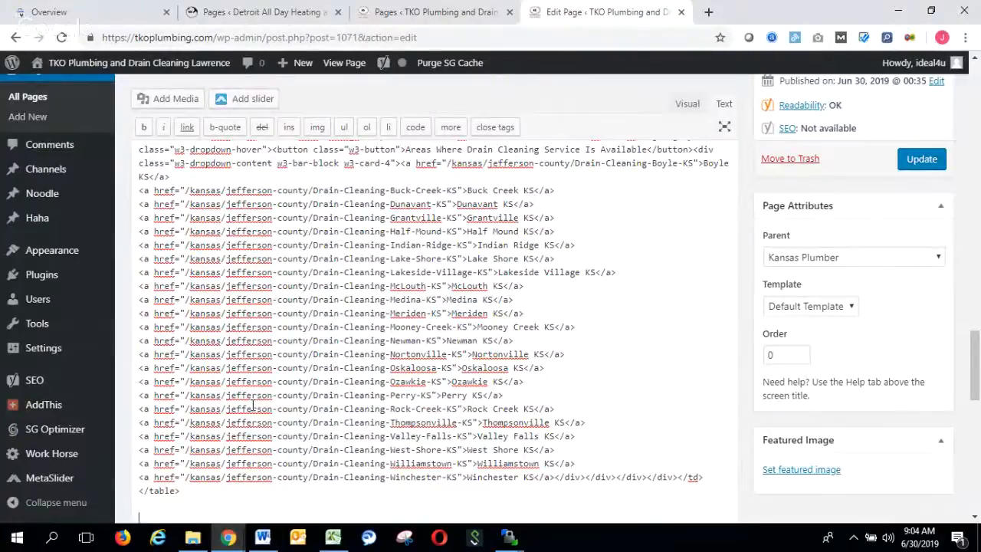
- Switch to the Excel workbook and copy the Emergency Plumber cells J5 to J27 on PlumberList
left_click(333, 537)
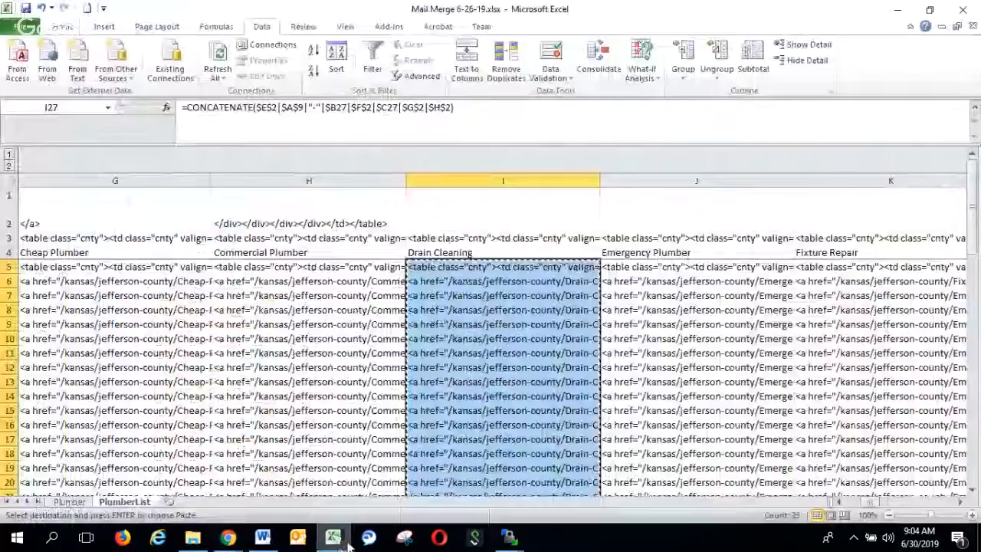
left_click(625, 268)
scroll(650, 325, "down", 5)
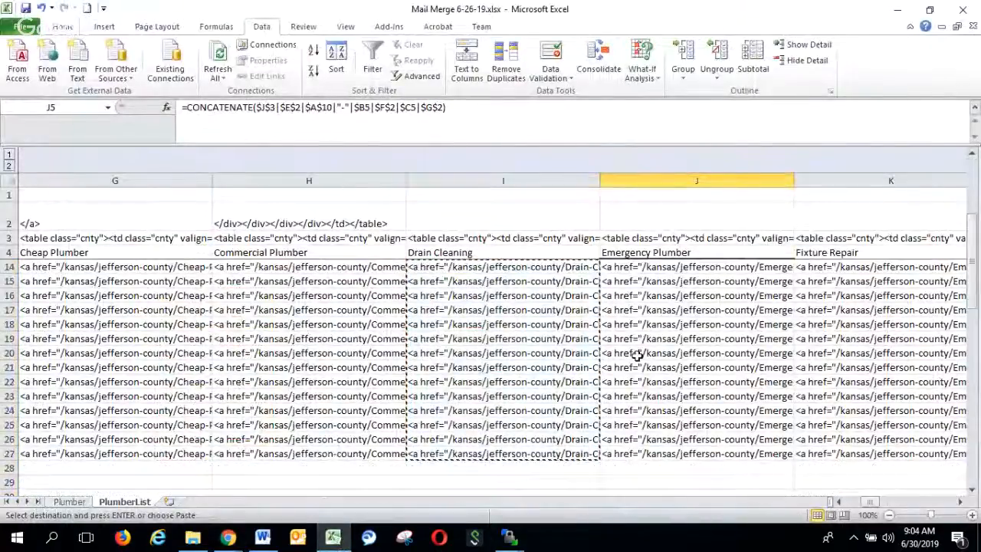
left_click(642, 367, "shift")
key("ctrl+c")
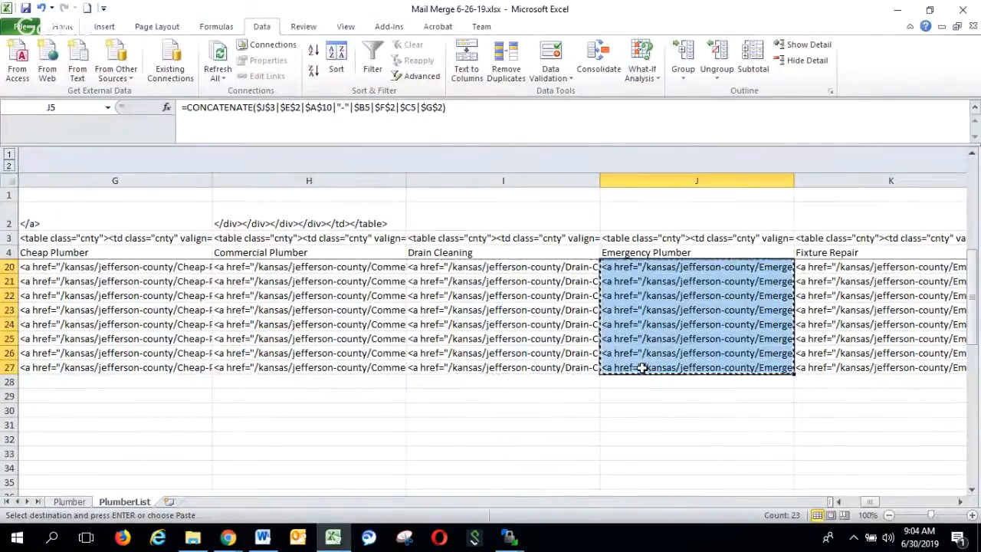
- Return to the page editor in Chrome and paste the Emergency Plumber links below the Drain Cleaning table
left_click(228, 537)
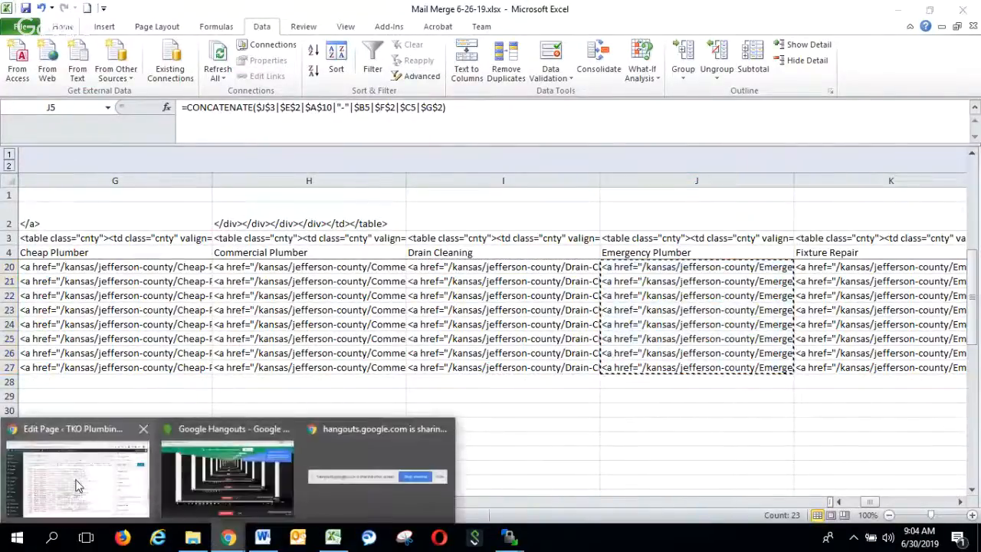
left_click(138, 503)
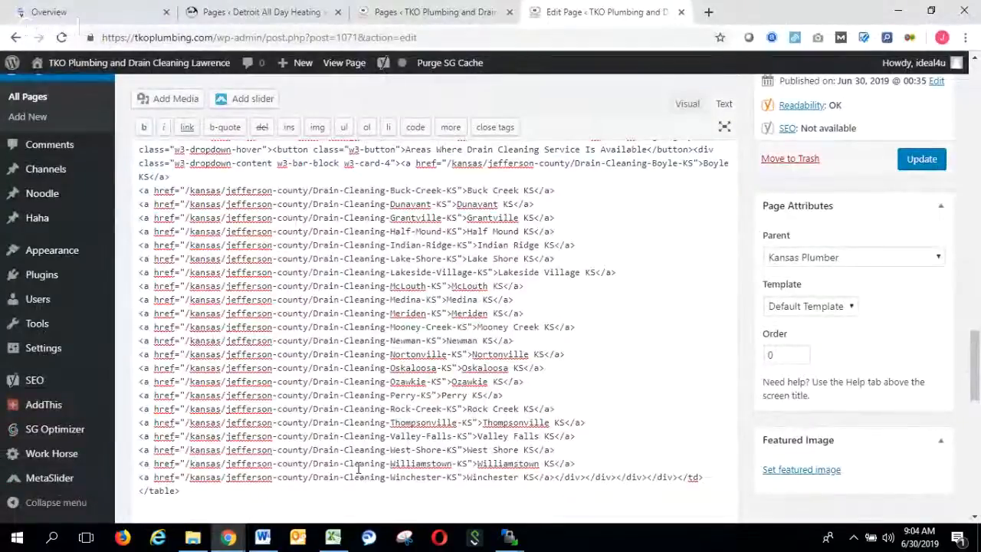
key("ctrl+a")
key("ctrl+v")
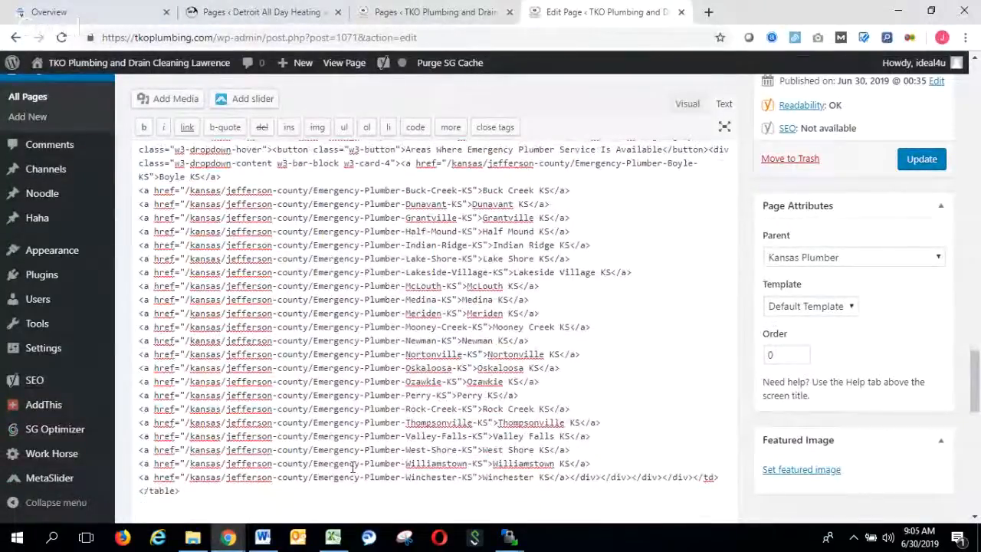
left_click(228, 538)
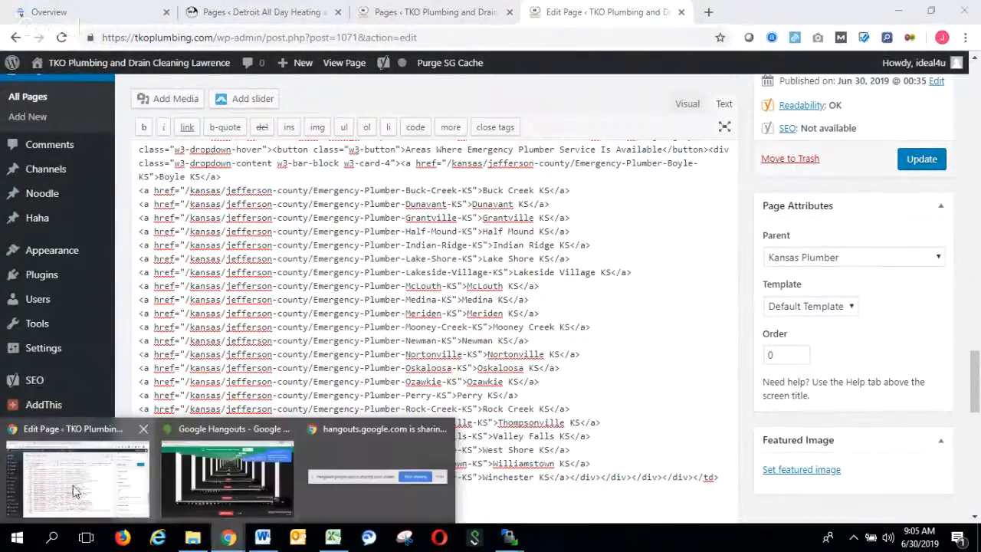
left_click(74, 491)
- Switch to the Excel workbook and copy the Fixture Repair cells K5 to K27 on PlumberList
left_click(333, 538)
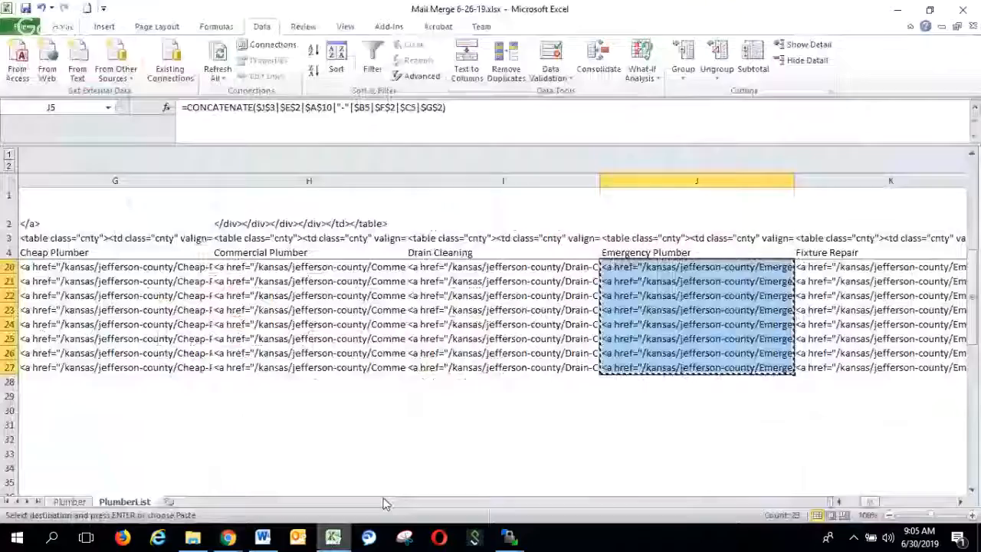
left_click(835, 369)
scroll(835, 338, "up", 5)
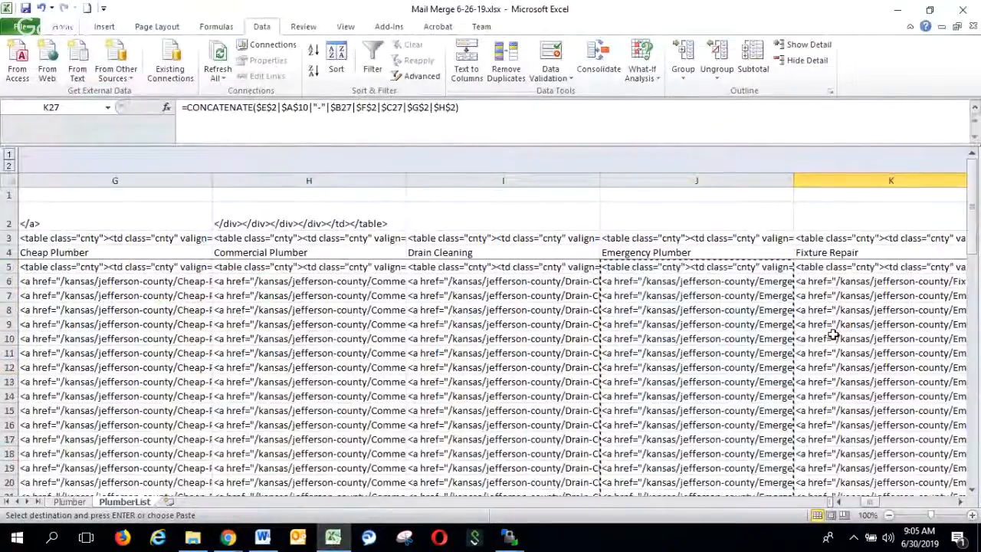
left_click(837, 267, "shift")
key("ctrl+c")
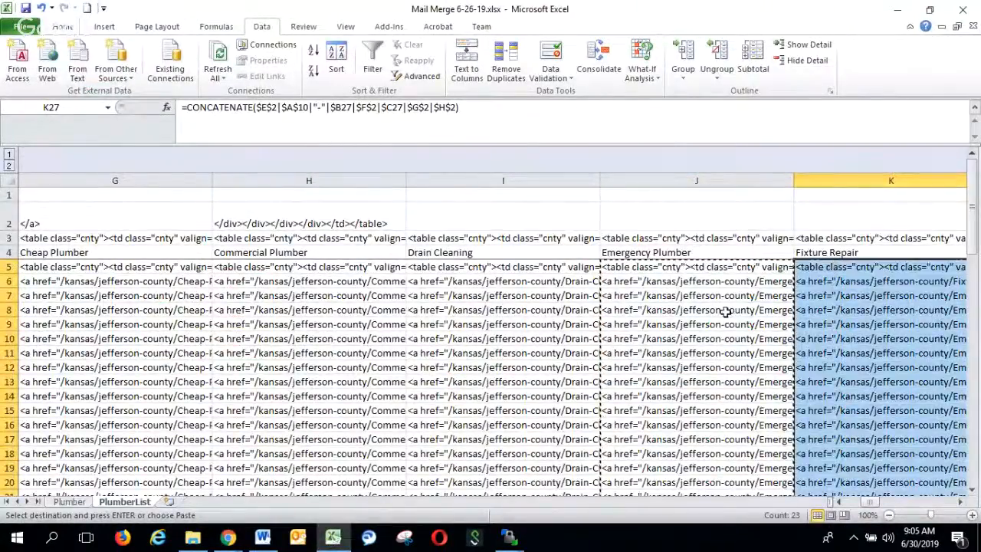
- Return to the page editor in Chrome and paste the Fixture Repair links below the Emergency Plumber table
left_click(227, 537)
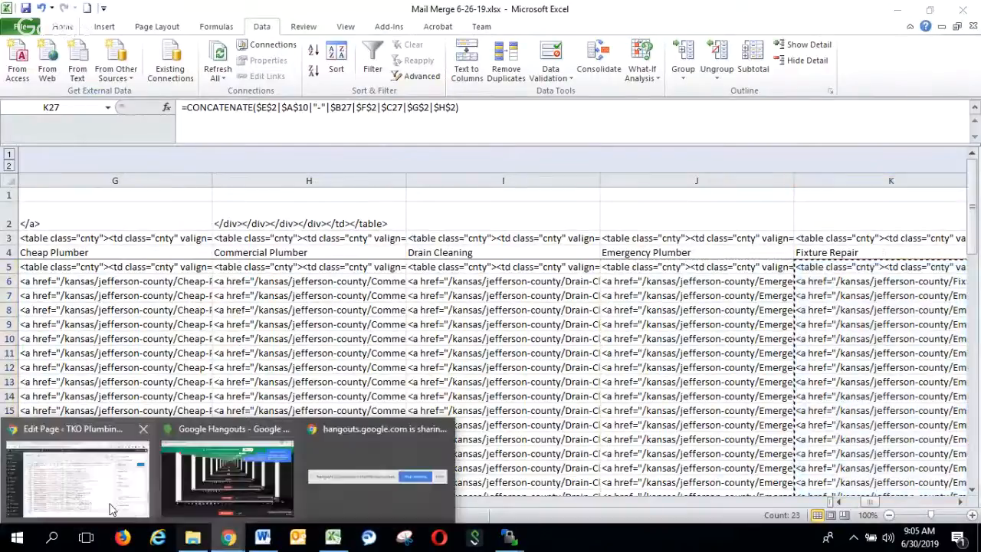
left_click(57, 502)
key("ctrl+v")
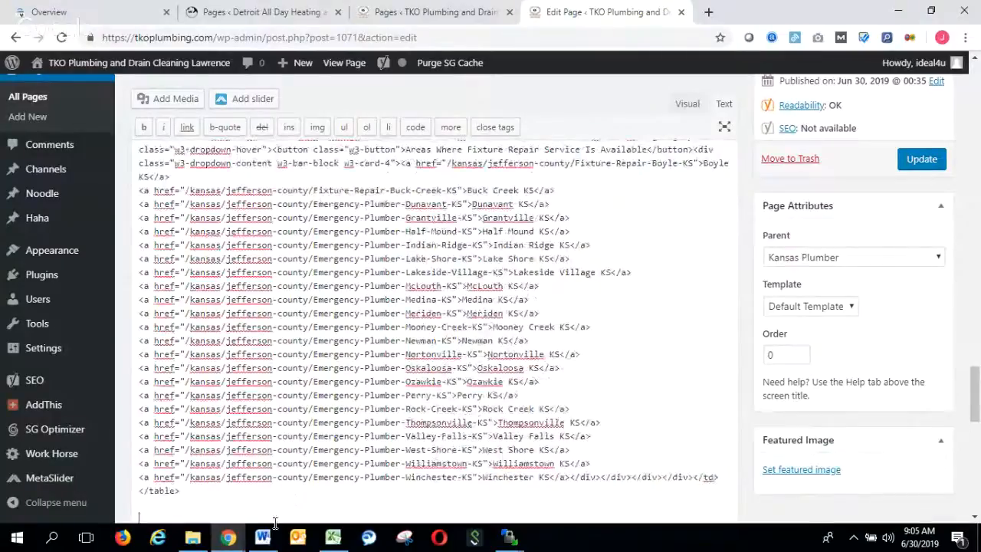
left_click(228, 536)
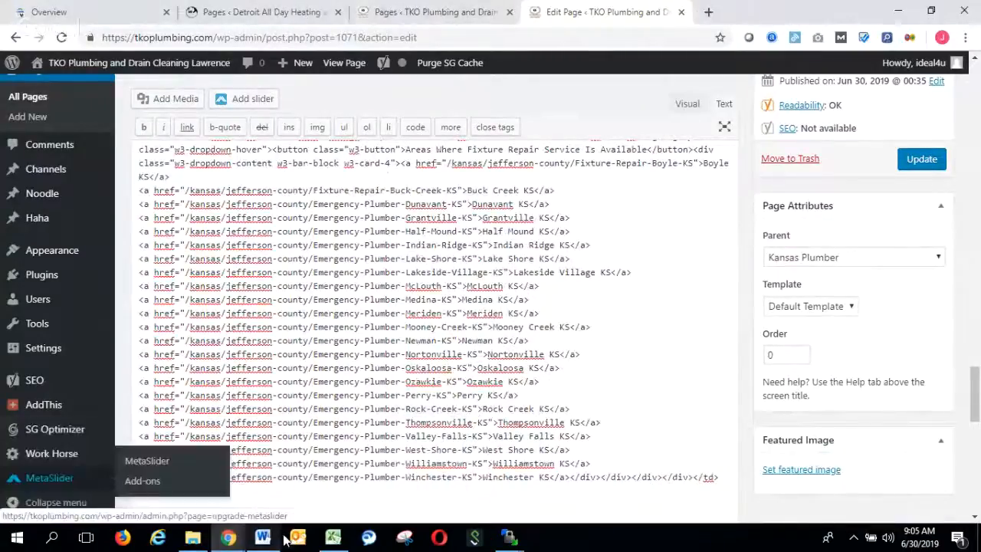
- Switch to the Excel workbook and copy the Furnace Repair cells L5 to L27 on PlumberList
left_click(333, 537)
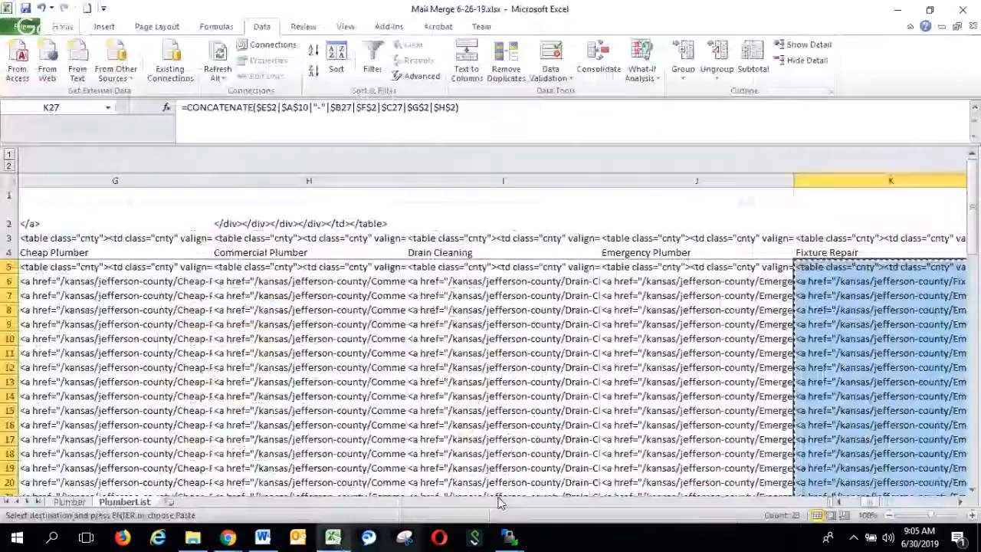
left_click(962, 503)
left_click(467, 274)
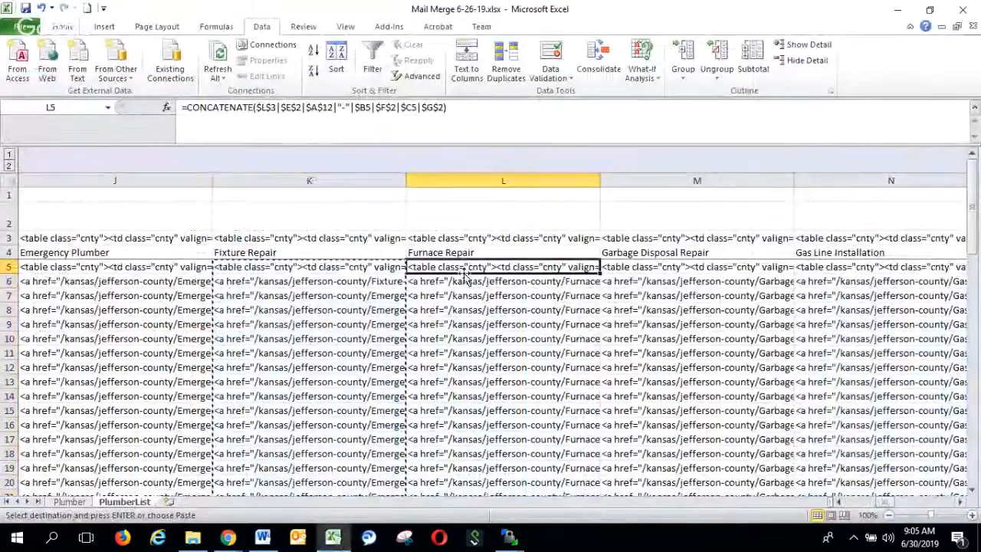
scroll(473, 374, "down", 4)
left_click(458, 411, "shift")
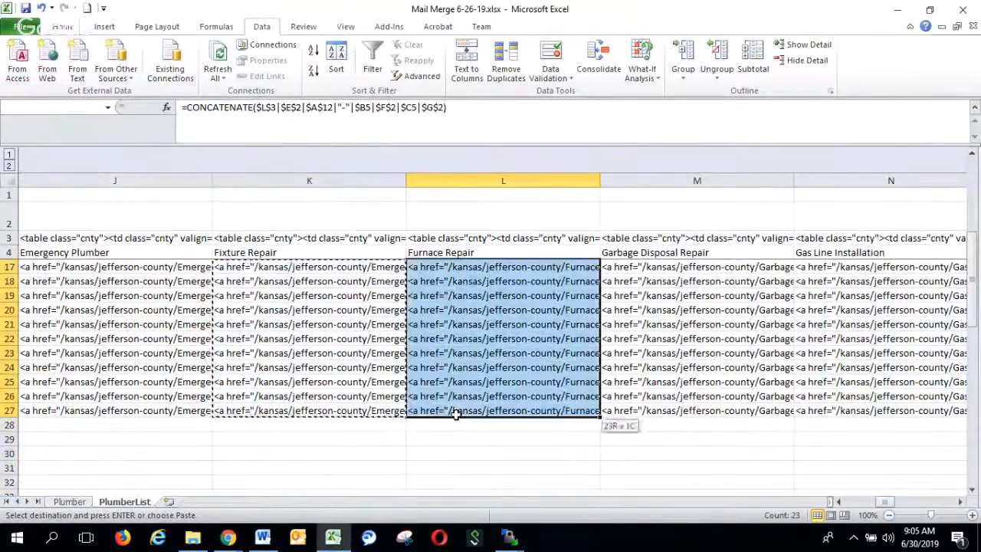
key("ctrl+c")
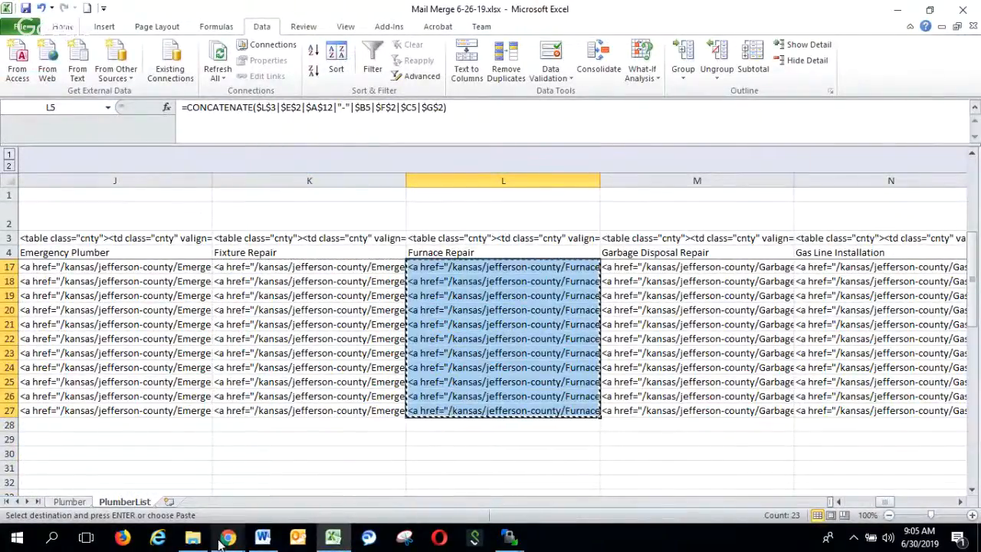
- Return to the page editor in Chrome and paste the Furnace Repair links below the Fixture Repair table
mouse_move(228, 537)
left_click(142, 481)
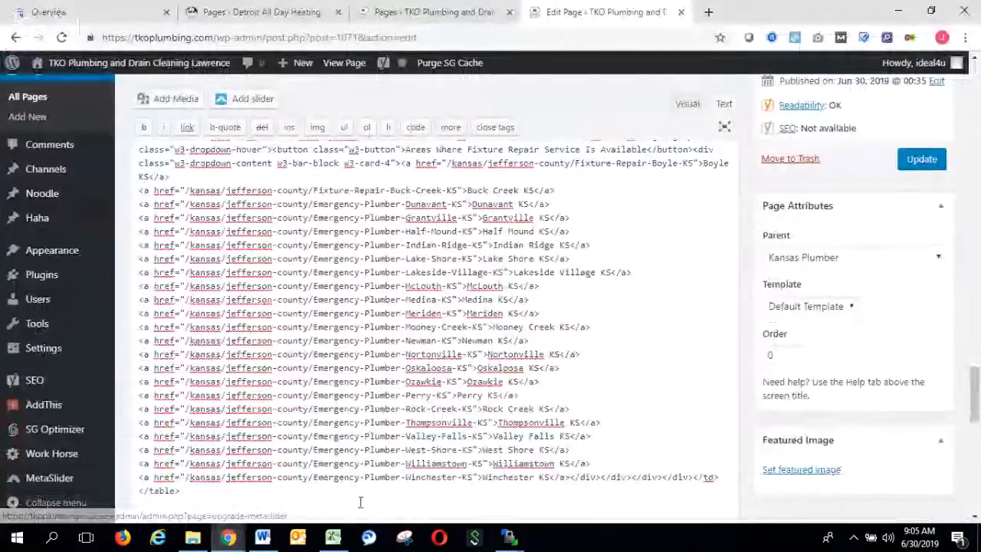
key("ctrl+a")
key("ctrl+v")
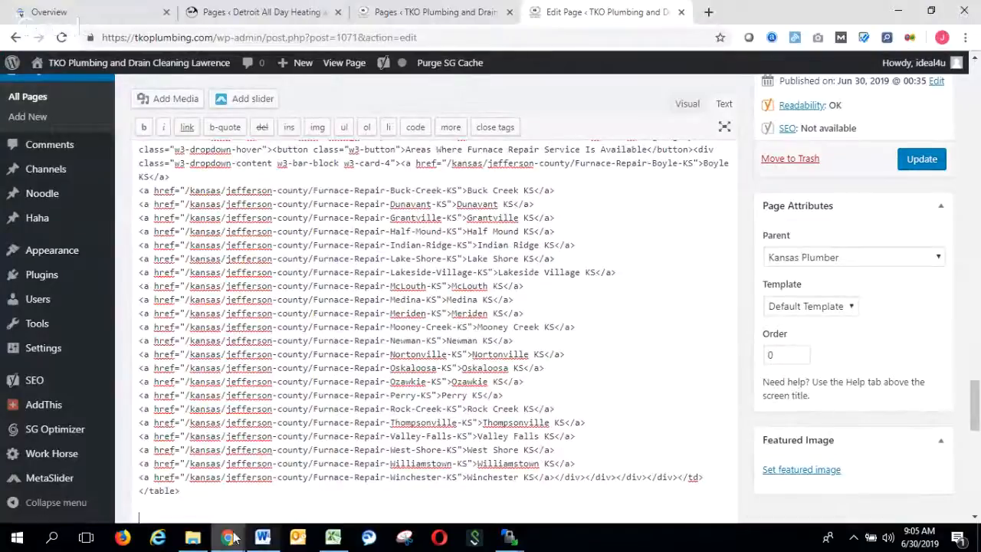
- Switch to the Excel workbook and copy the Garbage Disposal Repair cells M5 to M27 on PlumberList
left_click(331, 539)
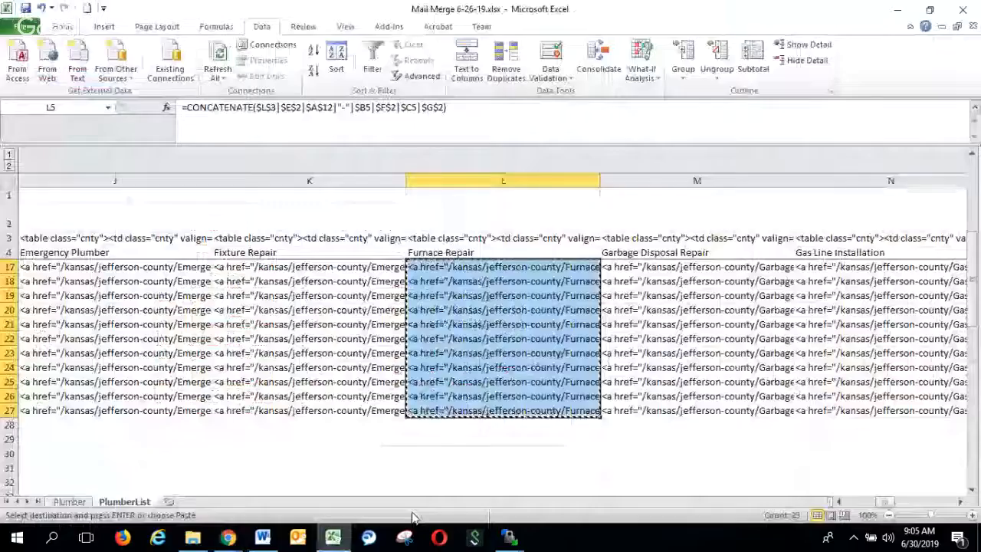
left_click(628, 407)
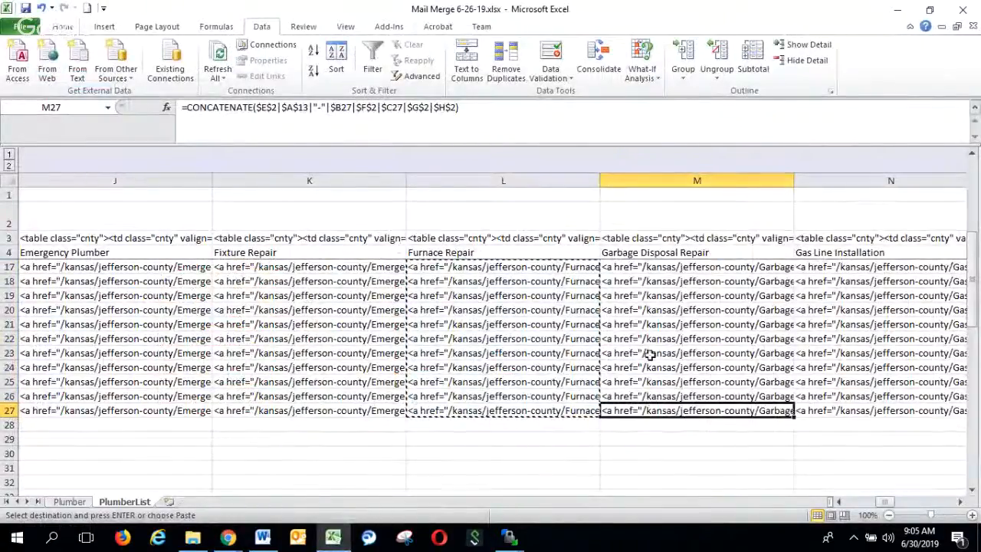
scroll(649, 354, "up", 4)
left_click(637, 276, "shift")
key("ctrl+c")
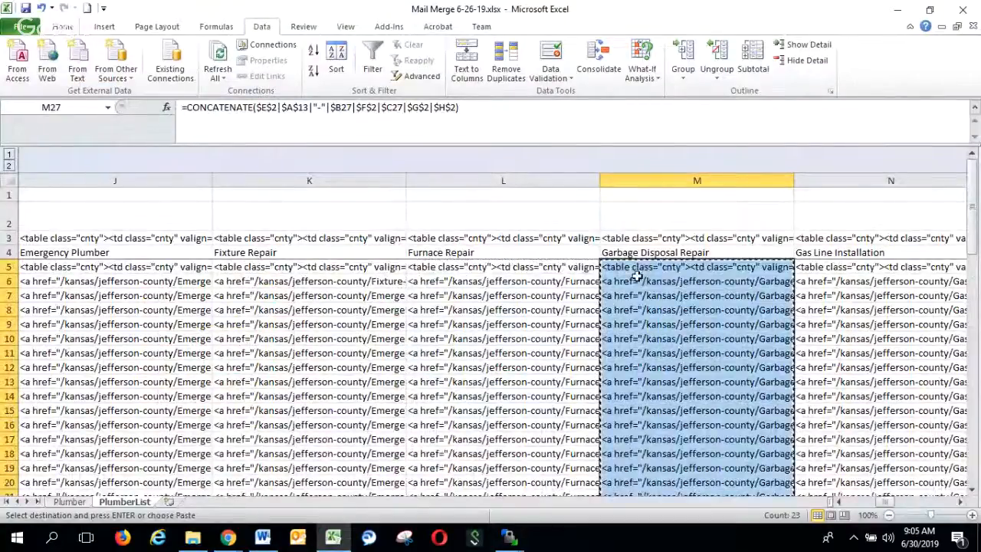
- Return to the page editor in Chrome, paste the Garbage Disposal Repair links after the Furnace Repair table, and add a new line below them
left_click(228, 538)
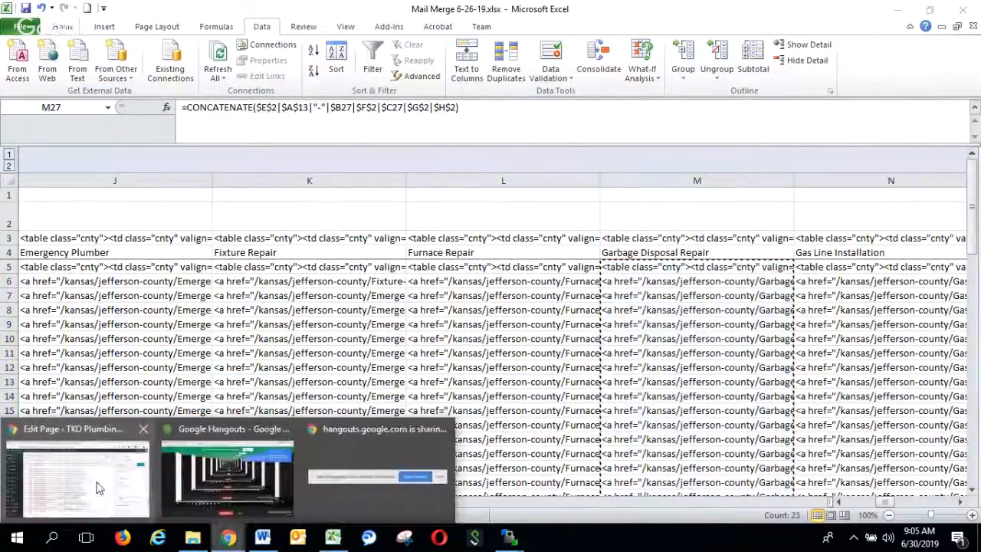
left_click(98, 487)
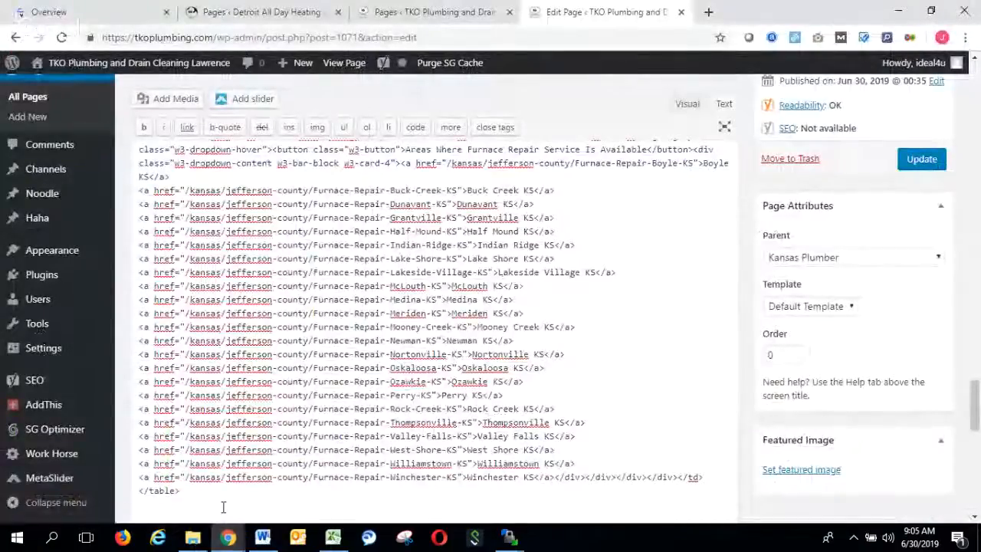
key("ctrl+a")
key("ctrl+v")
key("Return")
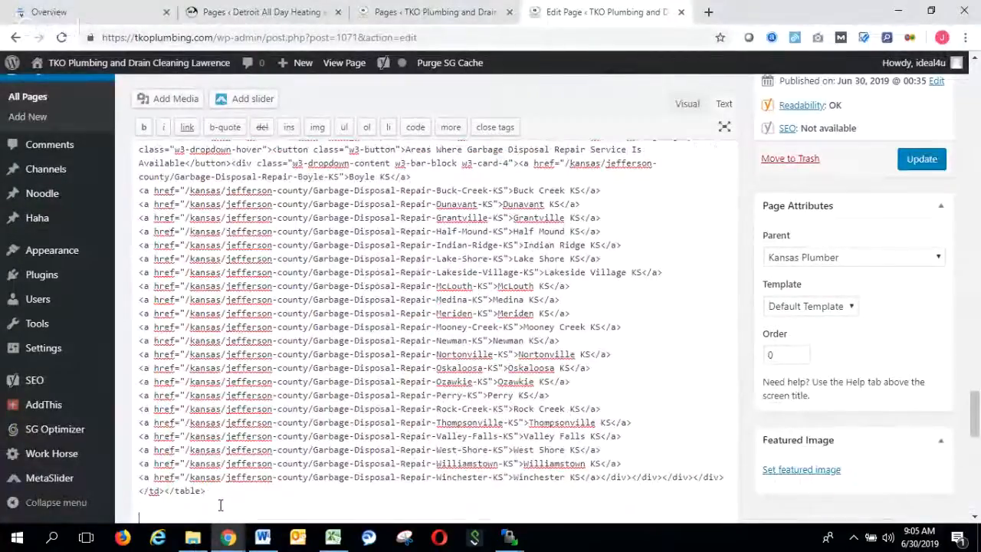
mouse_move(215, 534)
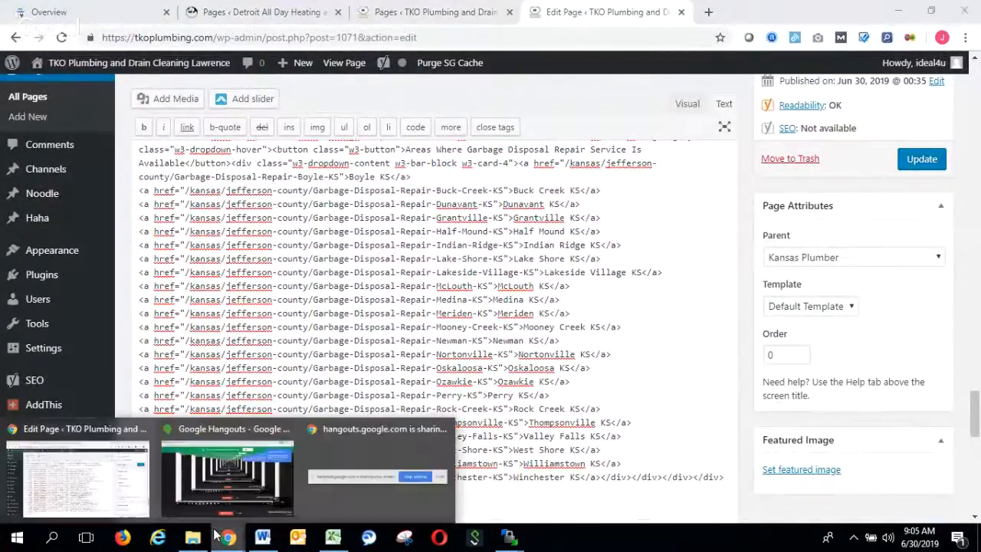
- Switch to the Excel workbook and copy the Gas Line Installation cells N5 to N27 on PlumberList
left_click(332, 539)
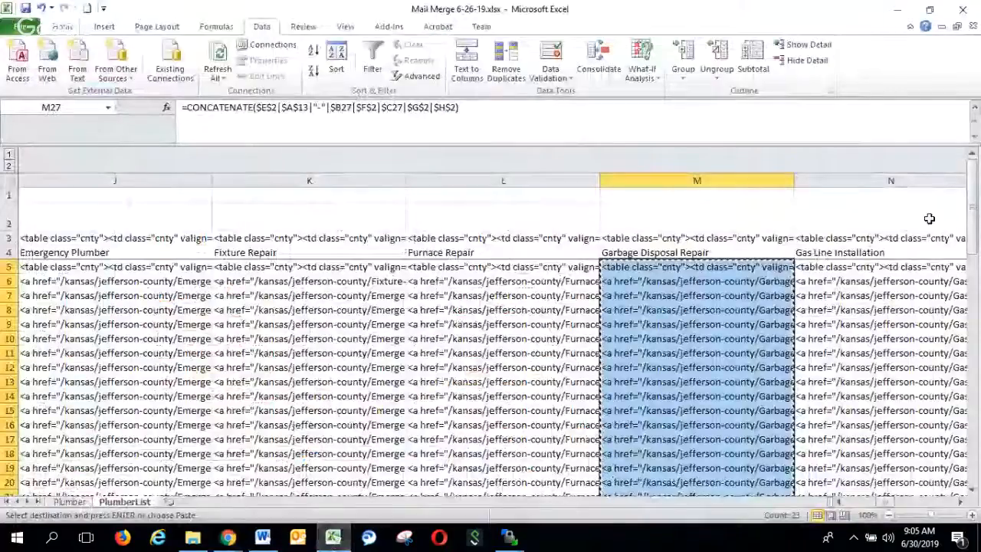
left_click(843, 268)
scroll(818, 391, "down", 5)
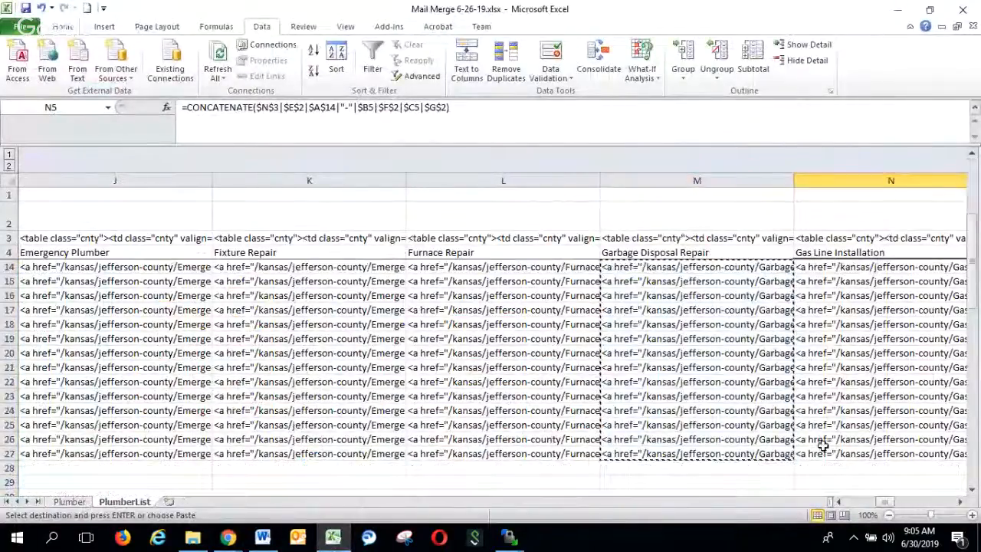
left_click(817, 368, "shift")
key("ctrl+c")
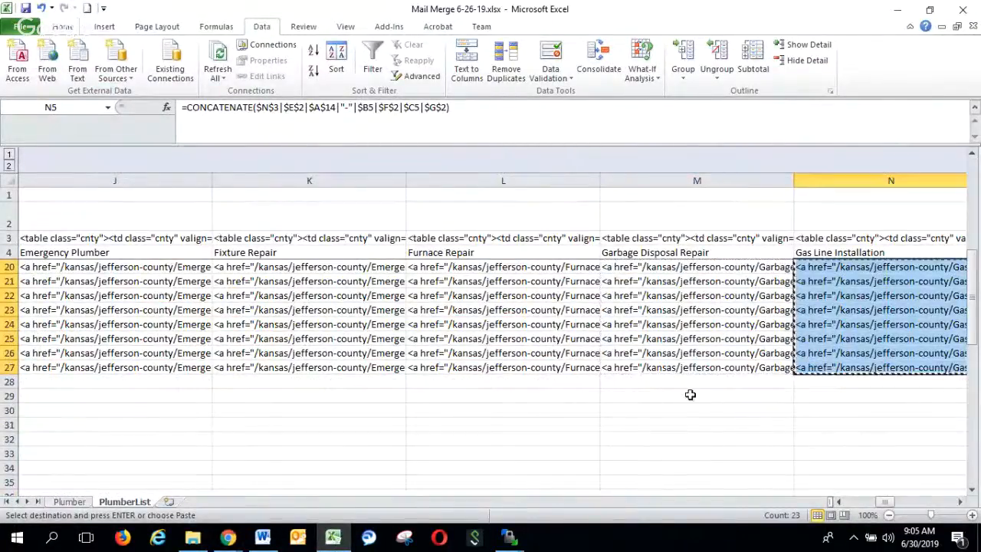
- Return to the page editor in Chrome and paste the Gas Line Installation links below the Garbage Disposal Repair table
left_click(228, 539)
left_click(119, 506)
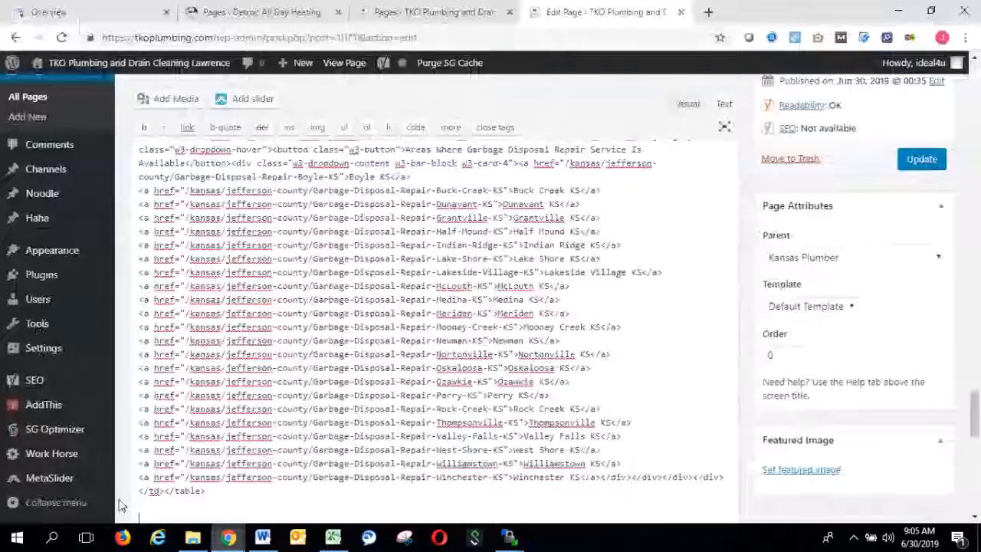
key("ctrl+a")
key("ctrl+v")
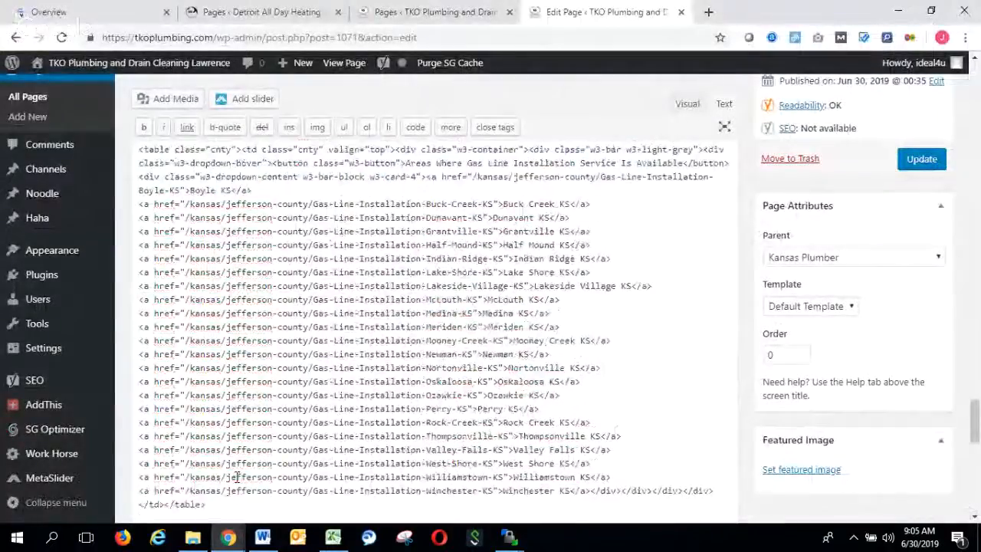
- Switch to the Excel workbook and copy the Leaky Faucet Repair cells O5 to O27 on PlumberList
left_click(332, 539)
left_click(961, 503)
left_click(961, 503)
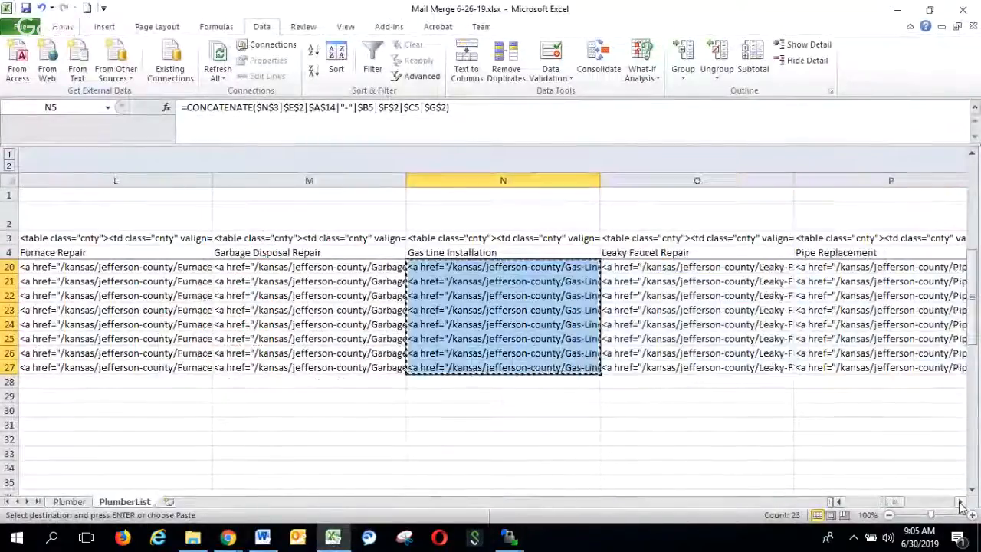
left_click(961, 503)
left_click(440, 370)
scroll(455, 338, "up", 1)
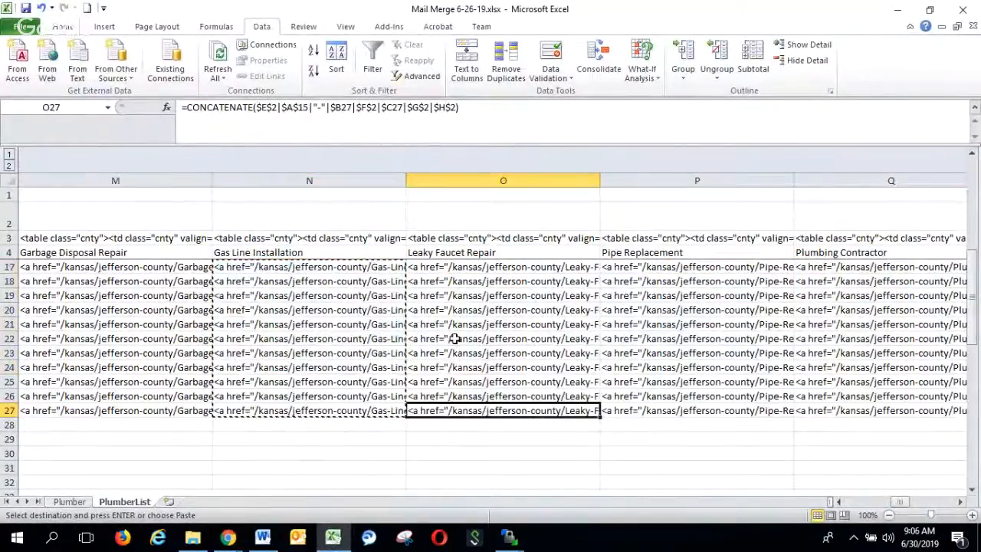
scroll(455, 338, "up", 4)
left_click(450, 268, "shift")
right_click(450, 279)
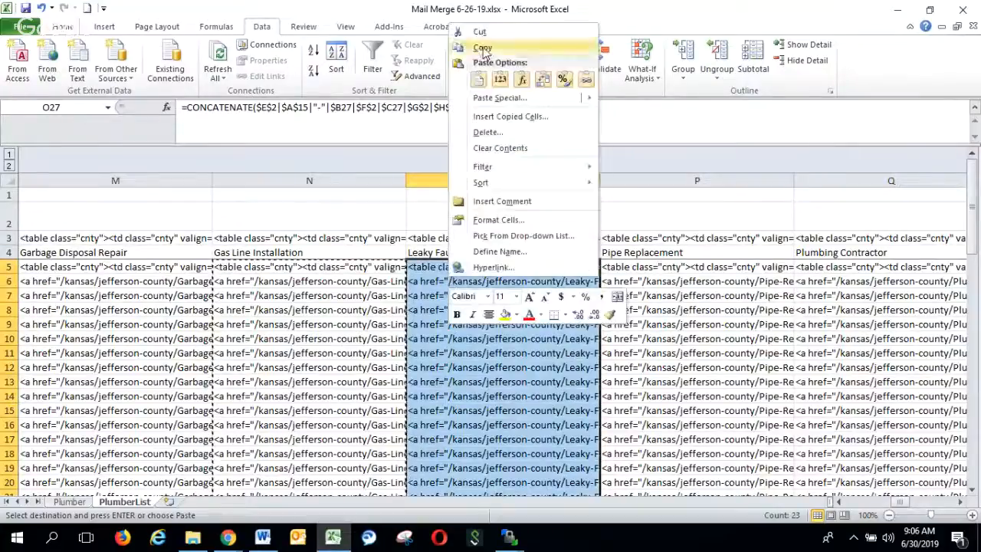
left_click(482, 49)
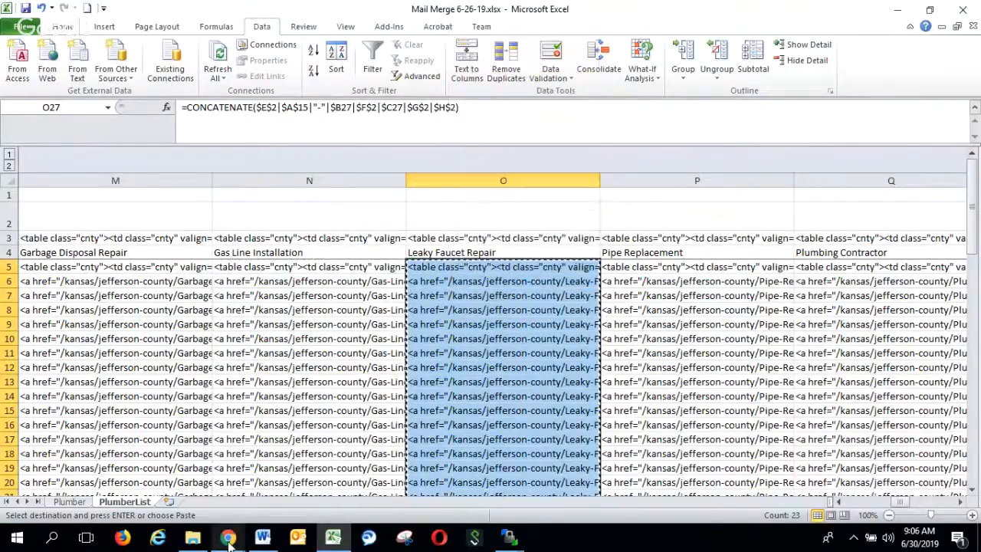
- Return to the page editor in Chrome, paste the Leaky Faucet Repair links below the Gas Line Installation table, and add a new line after them
left_click(228, 545)
left_click(41, 489)
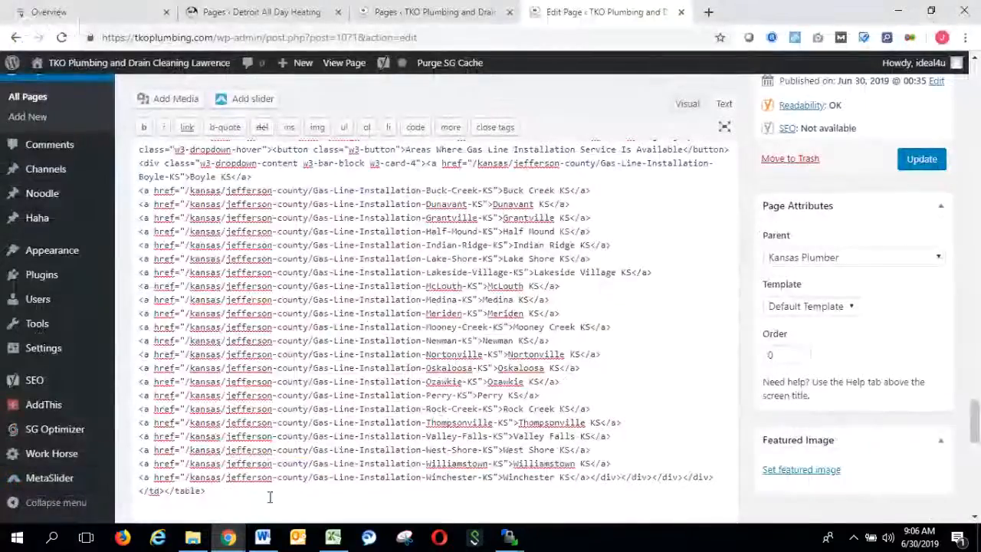
key("ctrl+a")
key("ctrl+v")
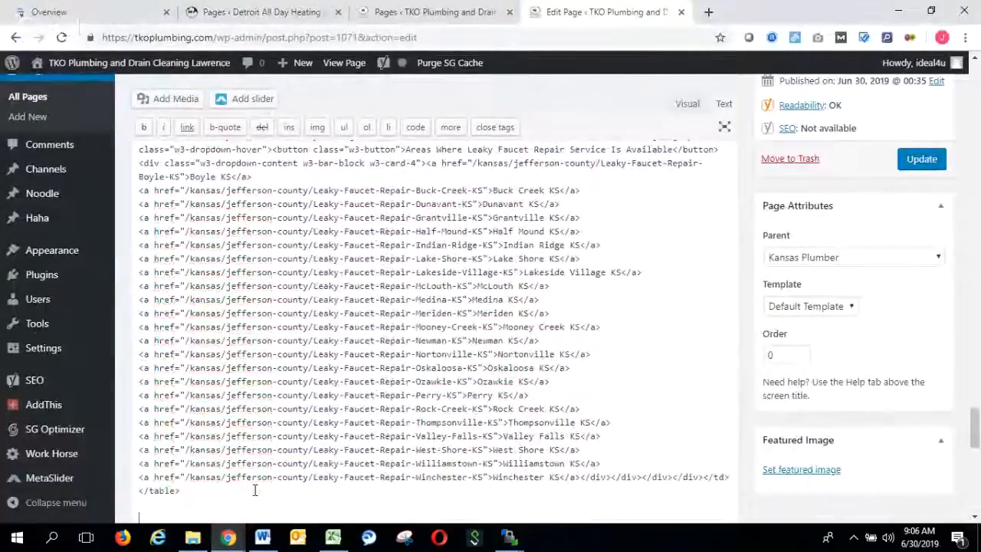
- Switch to the Excel workbook and copy the Pipe Replacement cells P5 to P27 on PlumberList
mouse_move(235, 542)
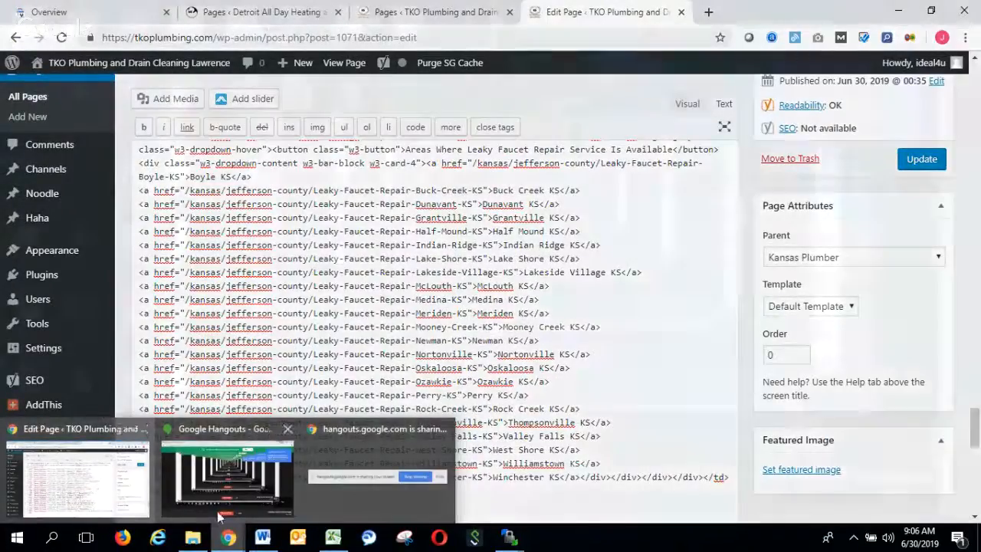
mouse_move(333, 541)
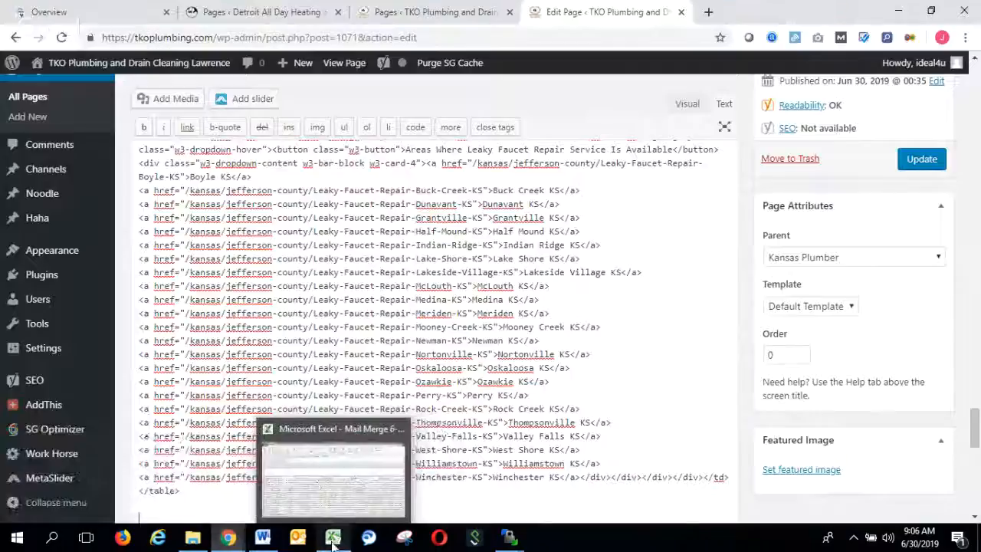
left_click(332, 497)
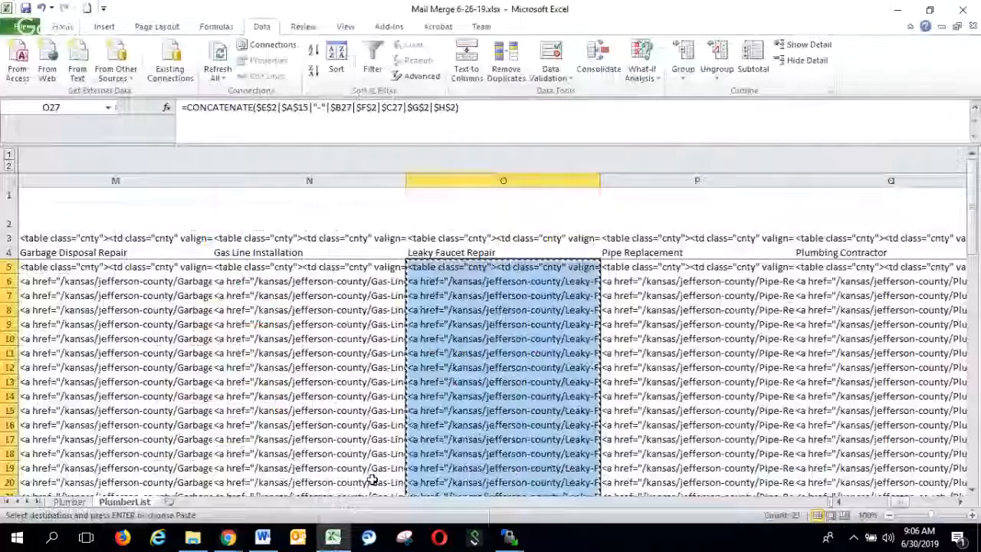
left_click(640, 268)
scroll(650, 340, "down", 5)
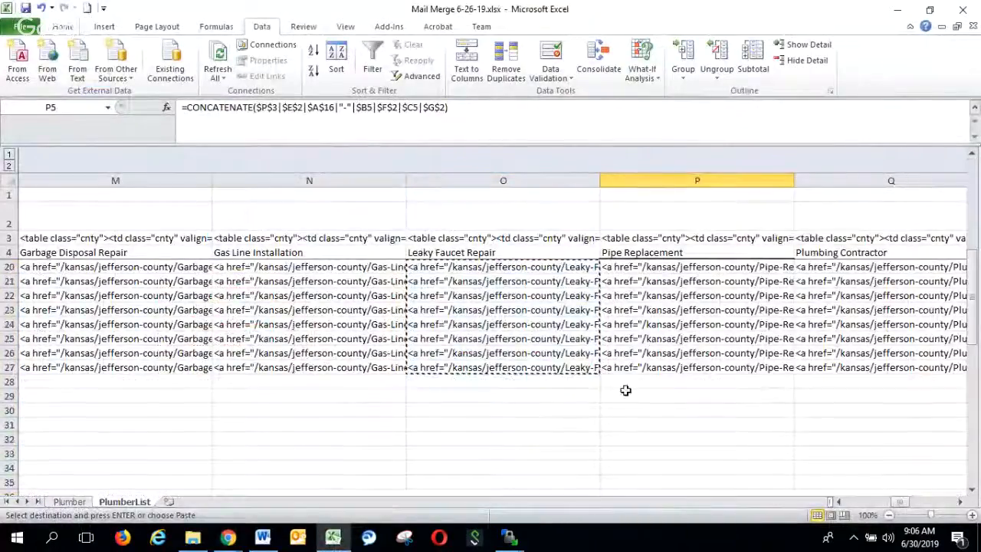
left_click(623, 370, "shift")
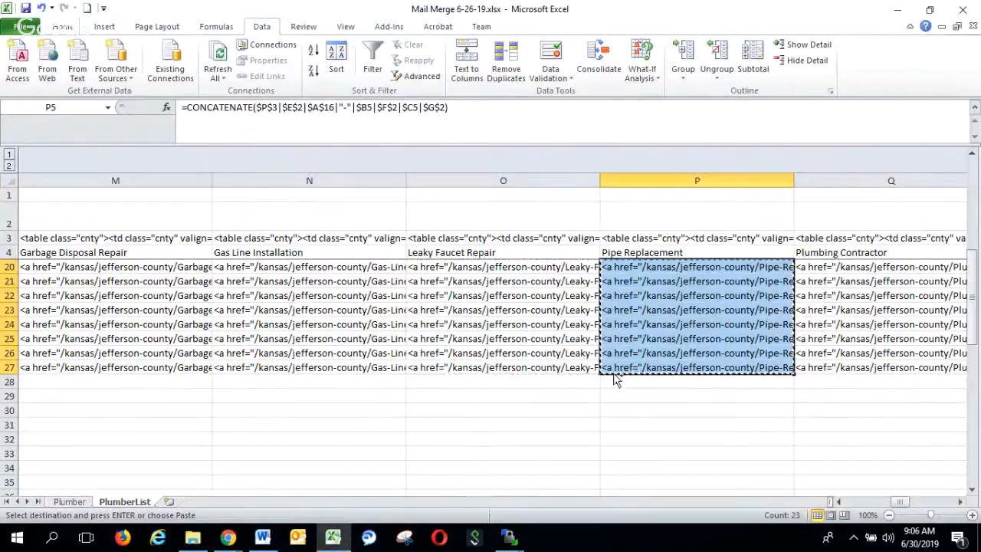
- Return to the page editor in Chrome, paste the Pipe Replacement links below the Leaky Faucet Repair table, and add a new line after them
left_click(228, 537)
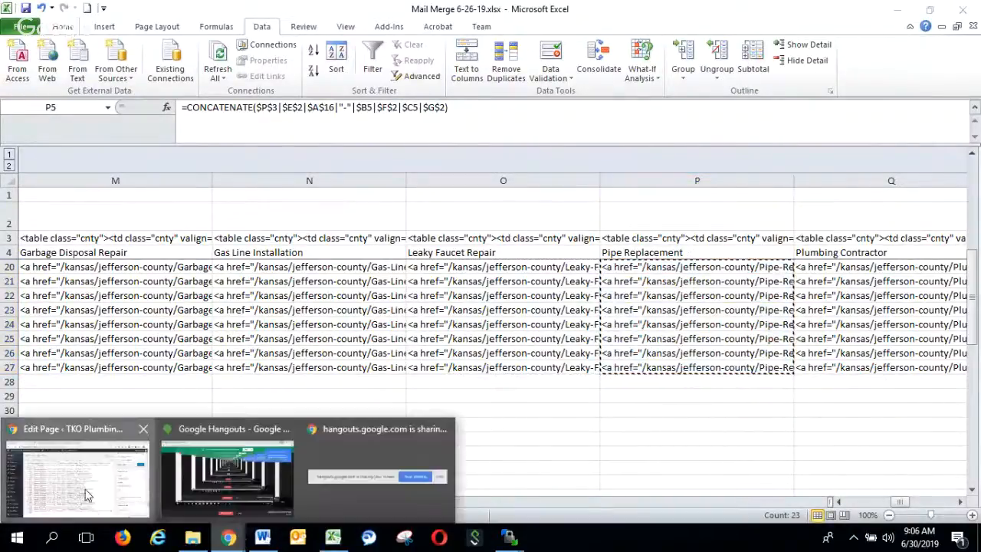
left_click(87, 494)
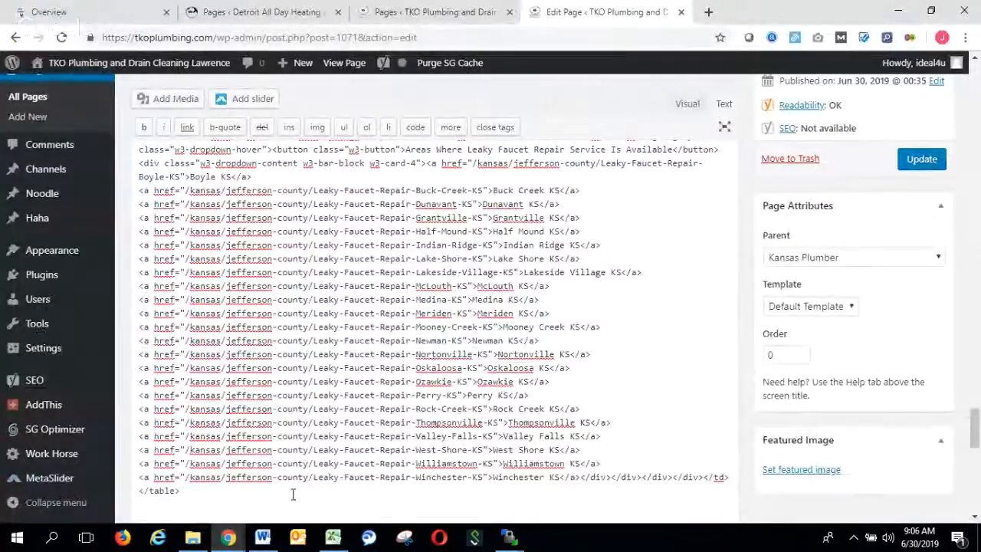
key("ctrl+a")
key("ctrl+v")
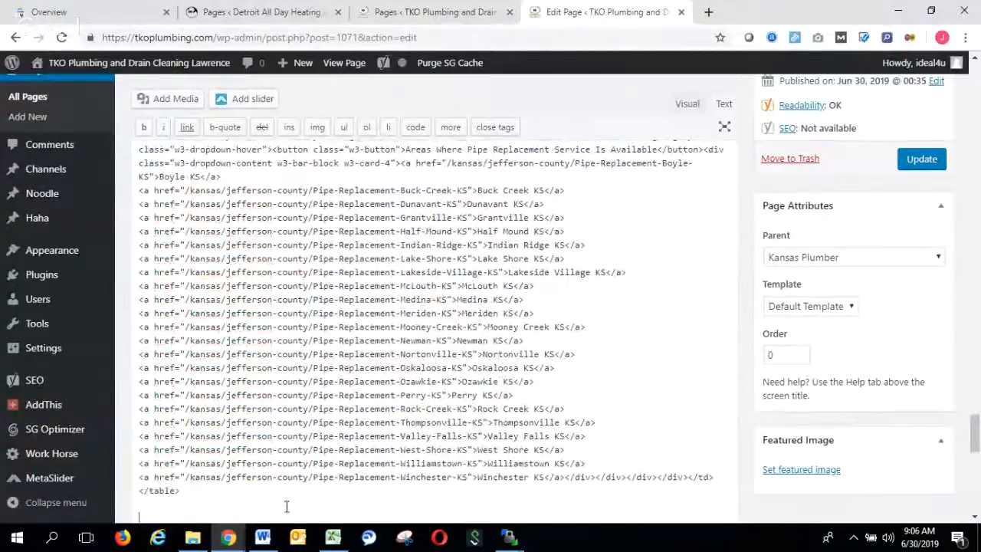
- Copy the Plumbing Contractor cells Q5 to Q27 from the Excel workbook and paste them below the Pipe Replacement table in Chrome's page editor
left_click(333, 536)
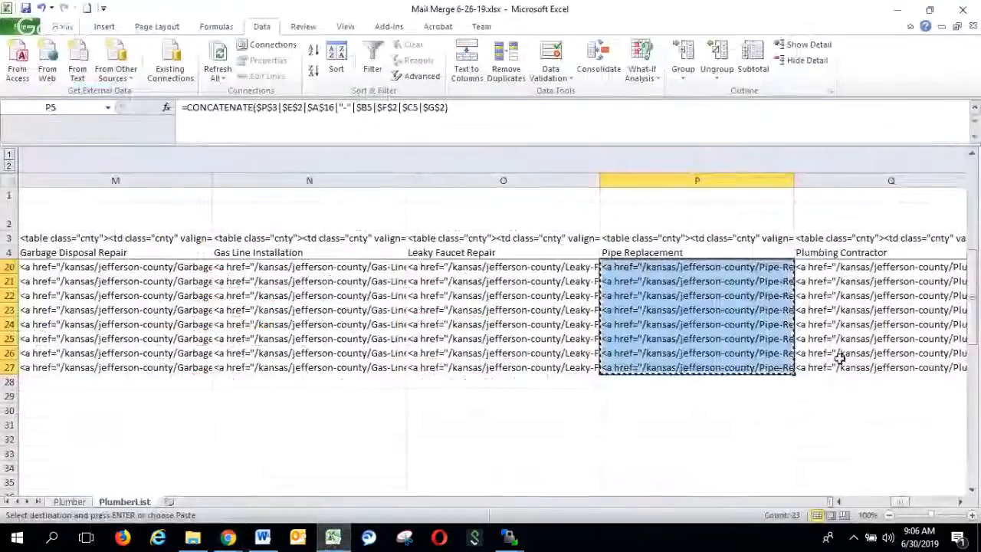
left_click_drag(840, 362, 838, 266)
mouse_move(227, 537)
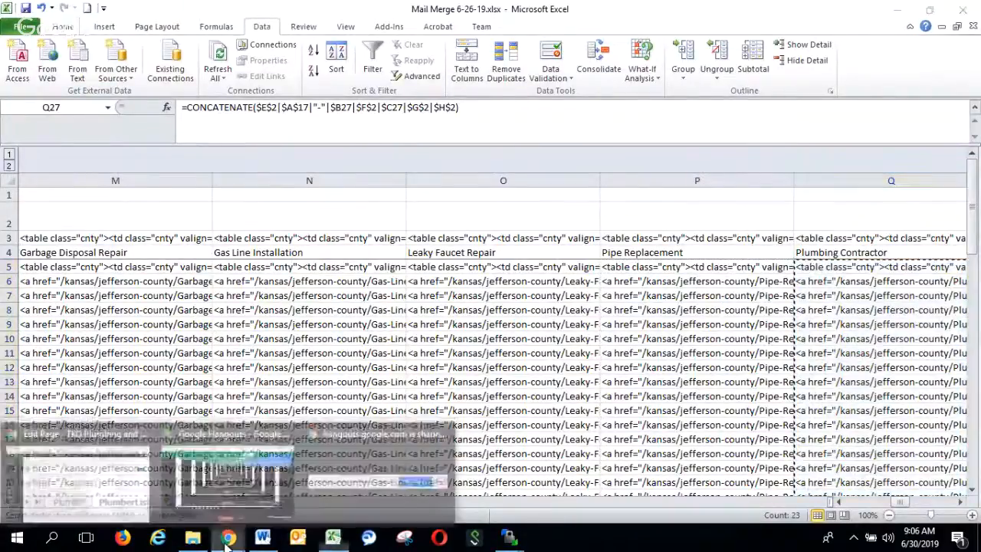
left_click(86, 491)
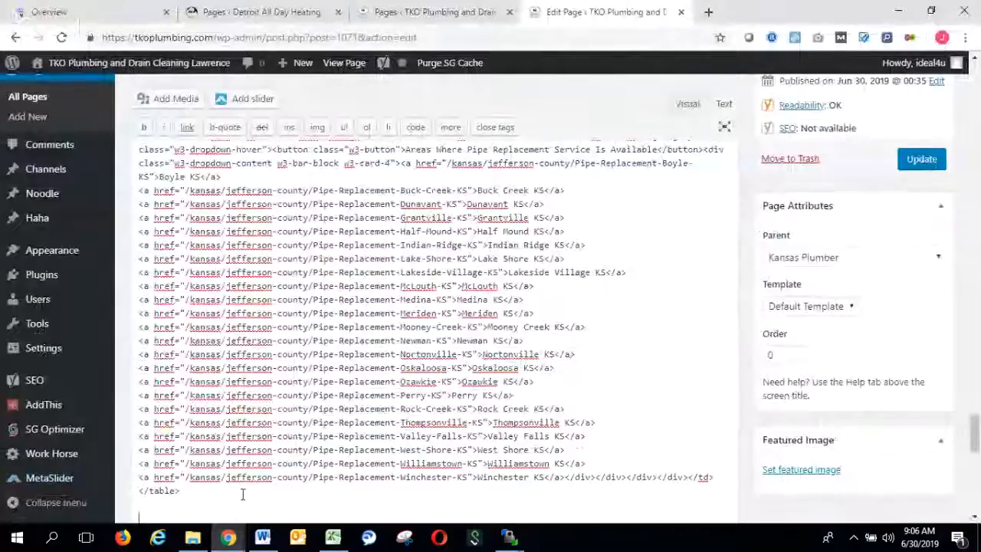
key("ctrl+v")
key("Return")
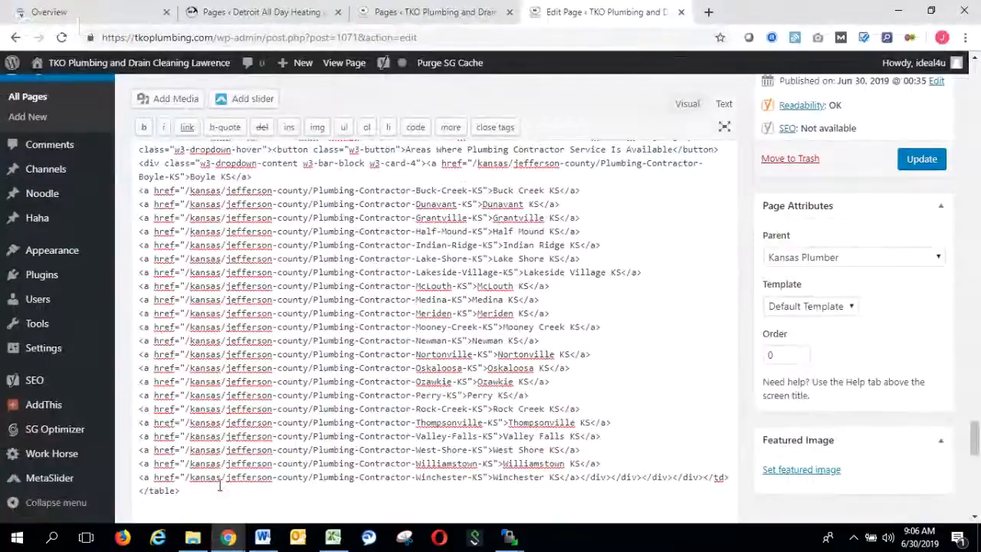
- Switch to the Excel workbook and copy the Repiping cells R5 to R27 on PlumberList
left_click(334, 536)
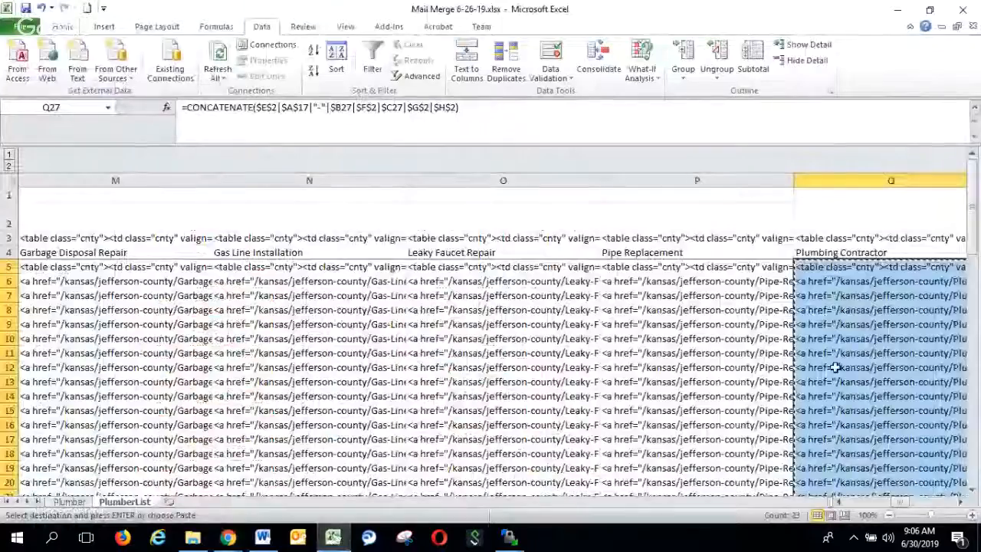
left_click(964, 502)
left_click(963, 502)
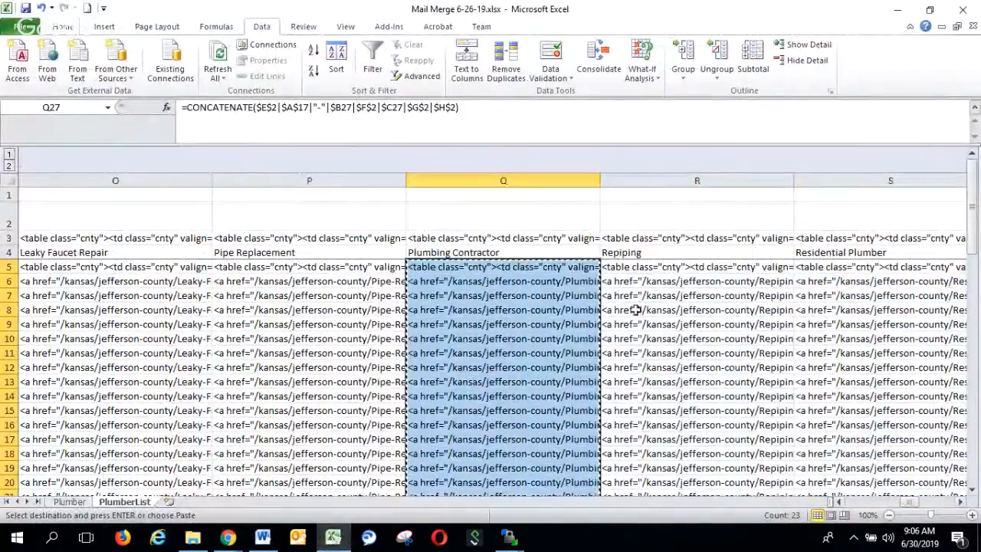
left_click(636, 267)
scroll(654, 360, "down", 4)
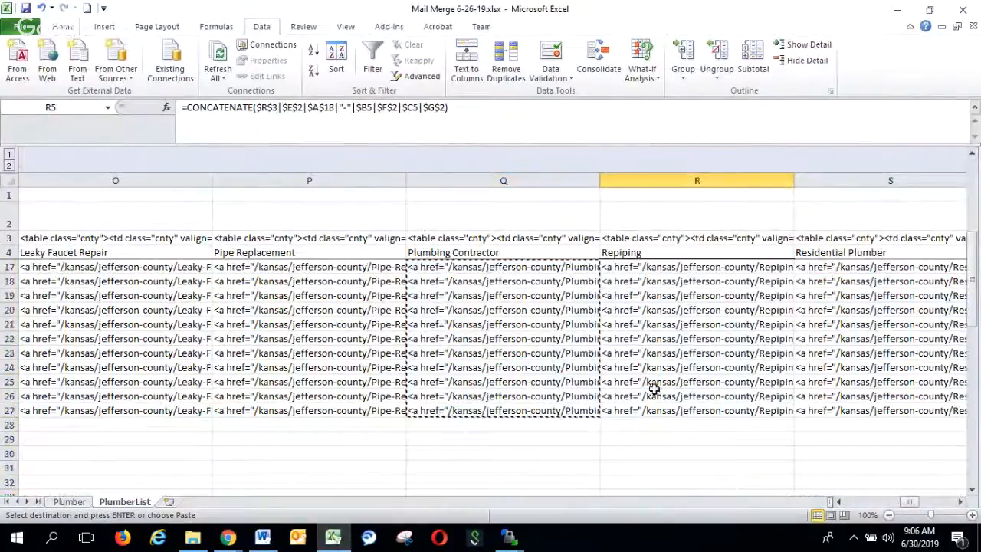
left_click(648, 405, "shift")
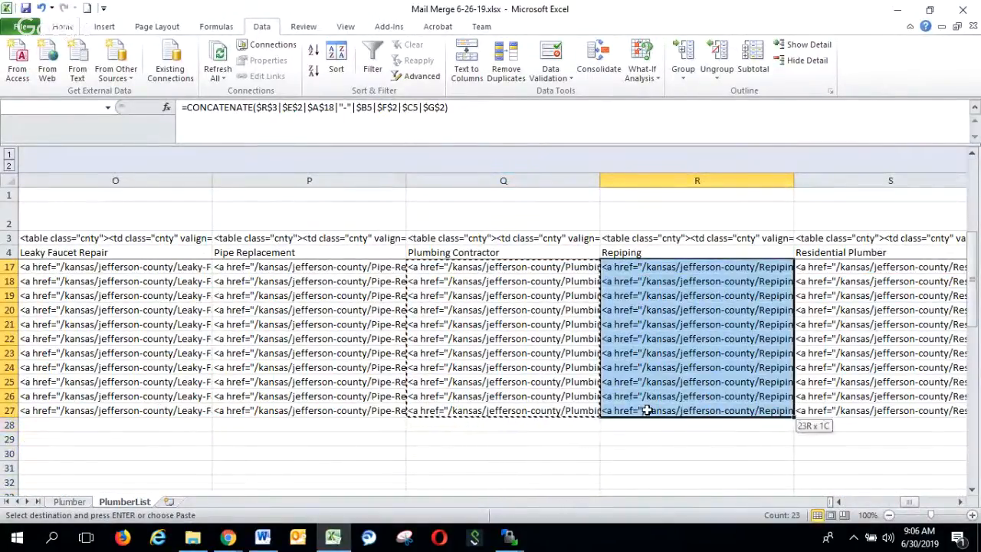
key("ctrl+c")
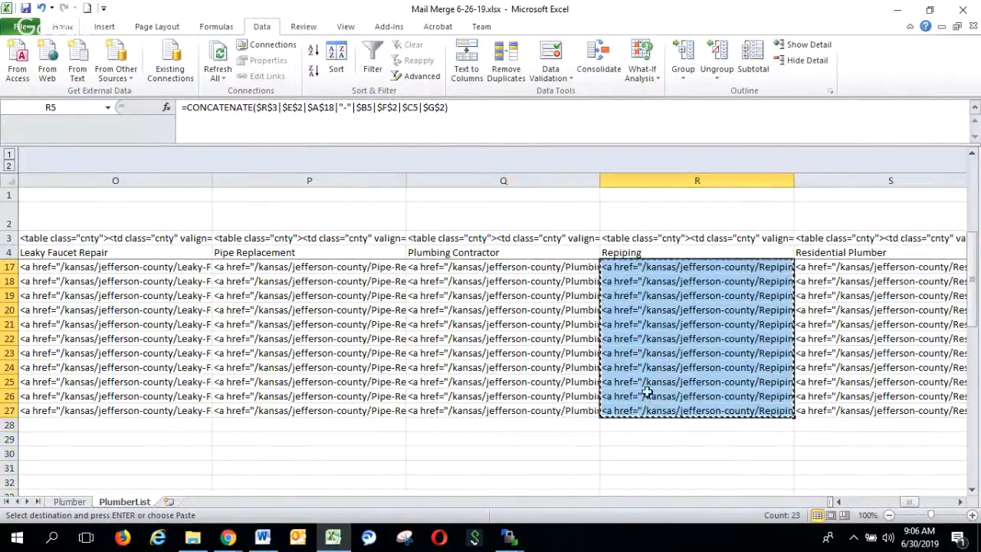
- Return to the page editor in Chrome and paste the Repiping links below the Plumbing Contractor table
left_click(229, 538)
left_click(99, 500)
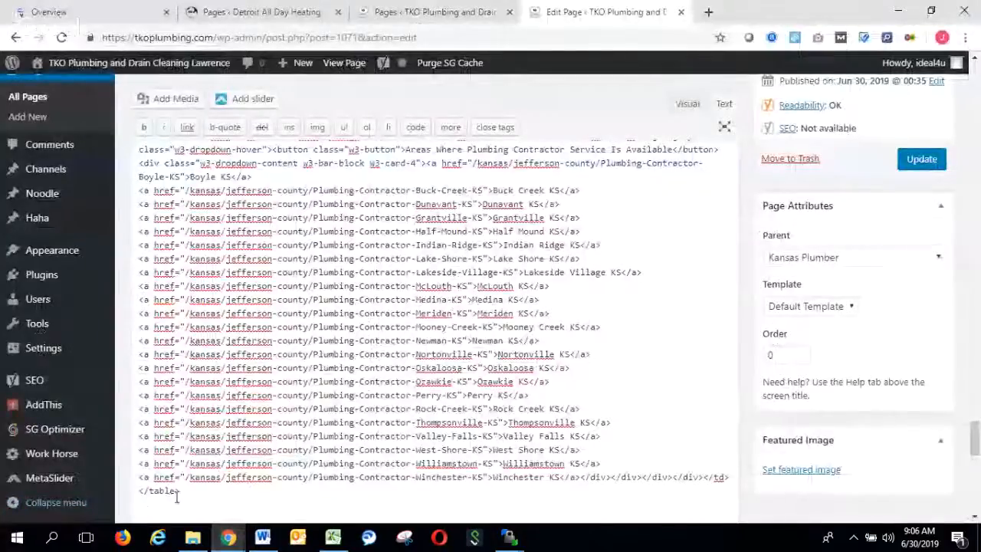
key("ctrl+a")
key("ctrl+v")
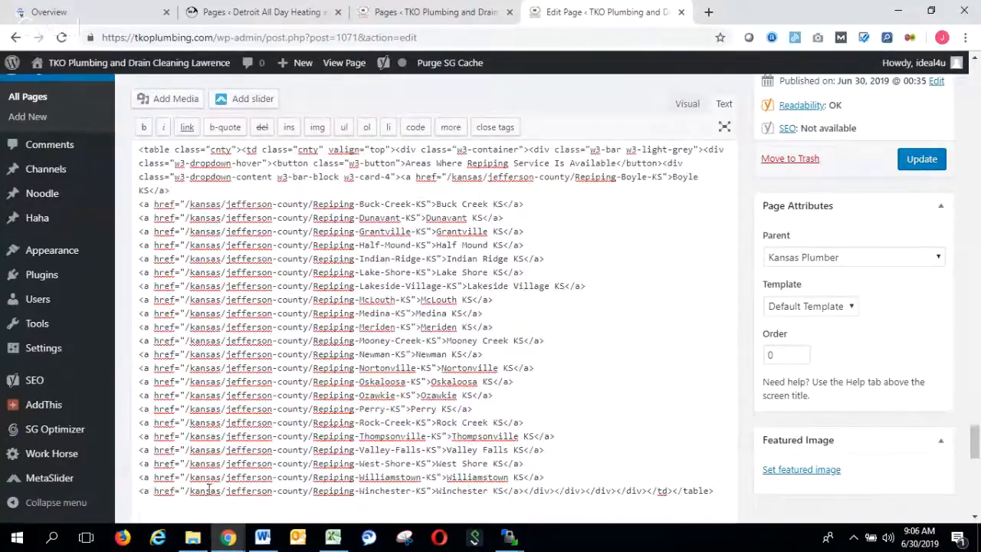
- Switch to the Excel workbook and copy the Residential Plumber cells S5 to S27 on PlumberList
left_click(333, 537)
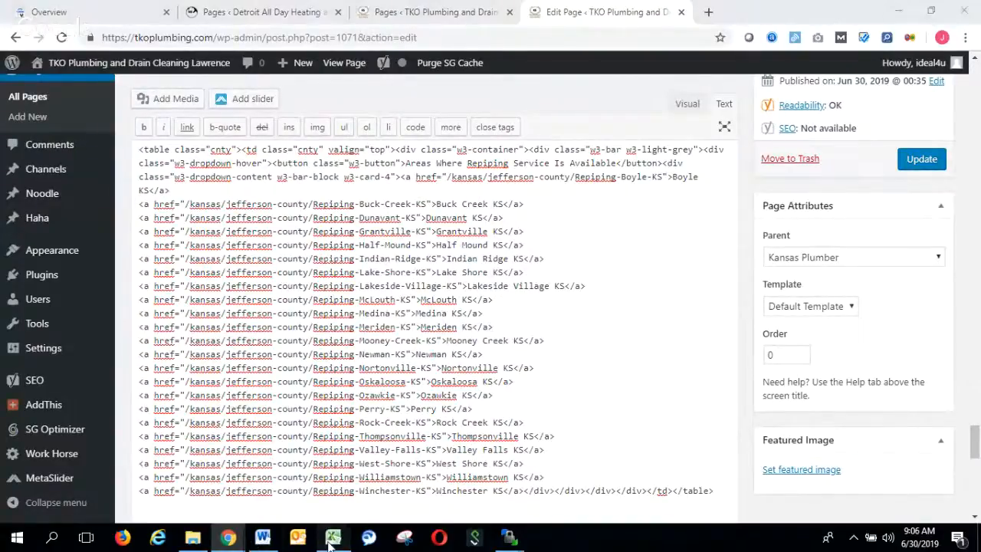
scroll(830, 381, "up", 4)
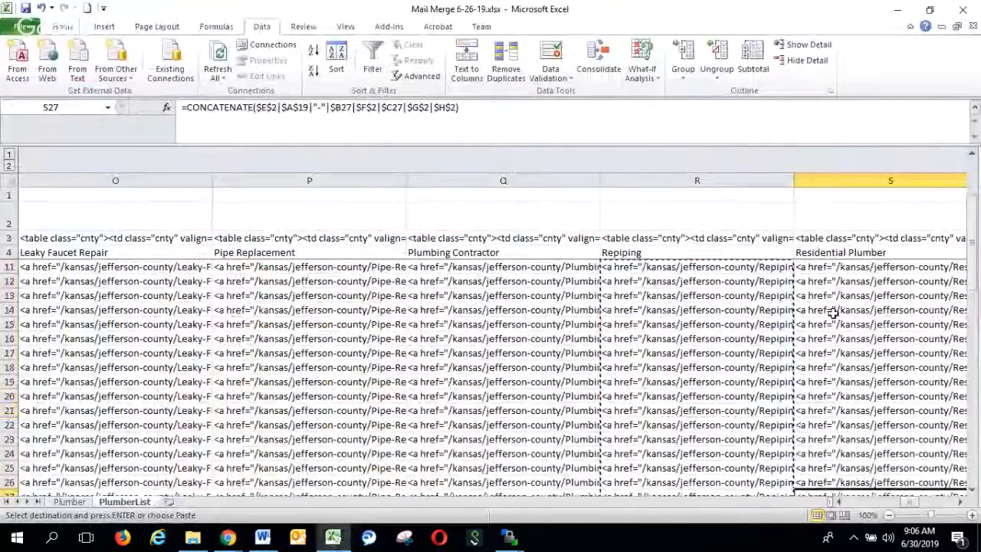
left_click(825, 269, "shift")
key("ctrl+c")
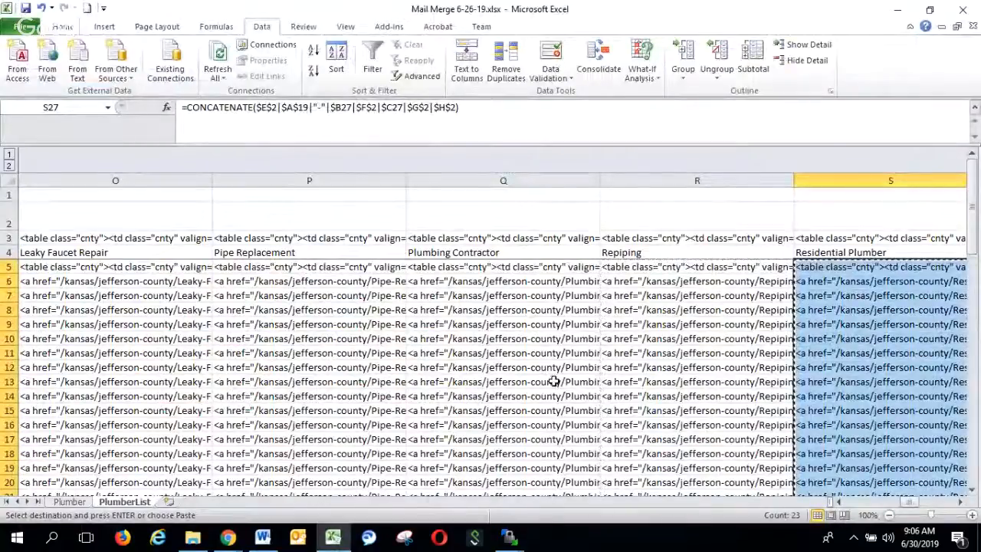
- Return to the page editor in Chrome, paste the Residential Plumber links below the Repiping table, and add a new line after them
left_click(217, 511)
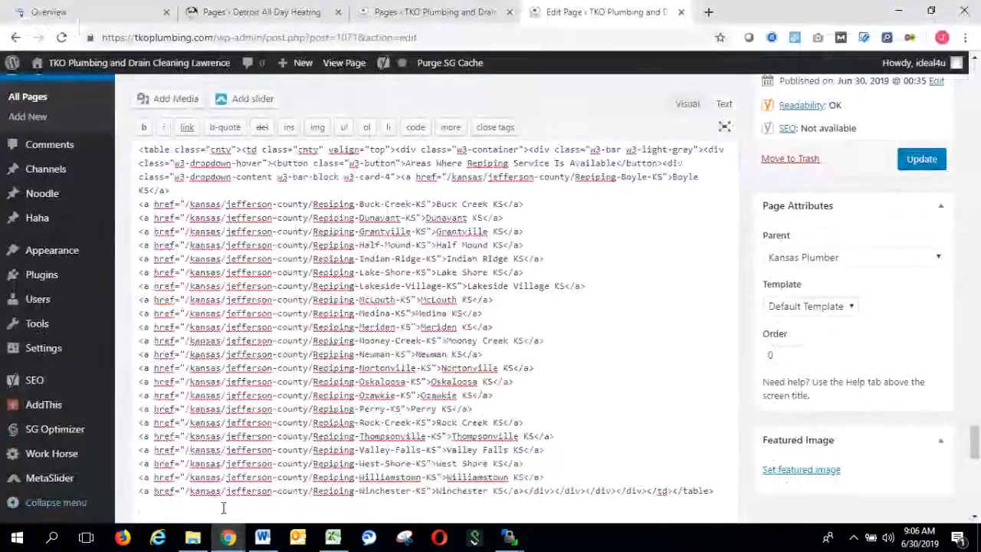
key("ctrl+a")
key("ctrl+v")
key("Return")
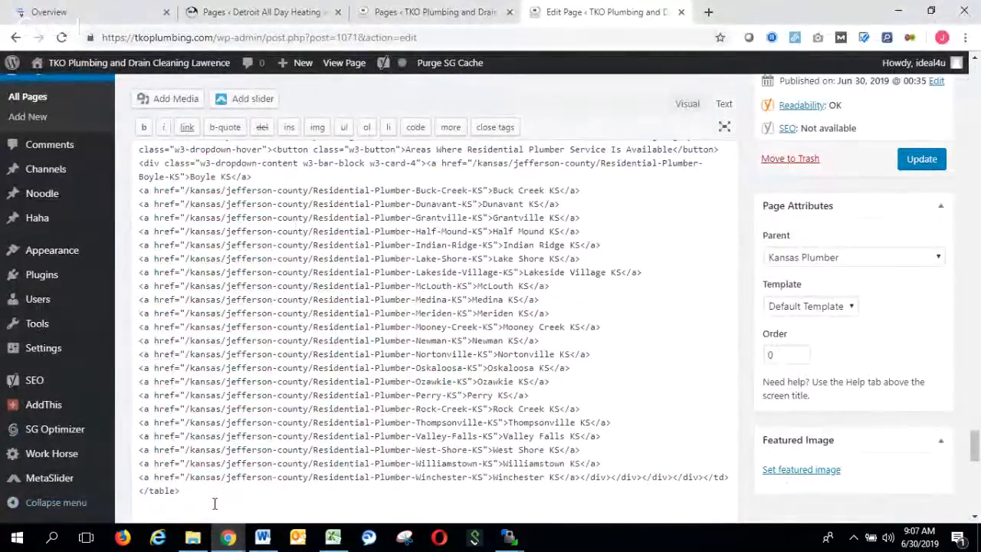
- Switch to the Excel workbook and copy the Sewer Repair cells T5 to T27 on PlumberList
left_click(333, 536)
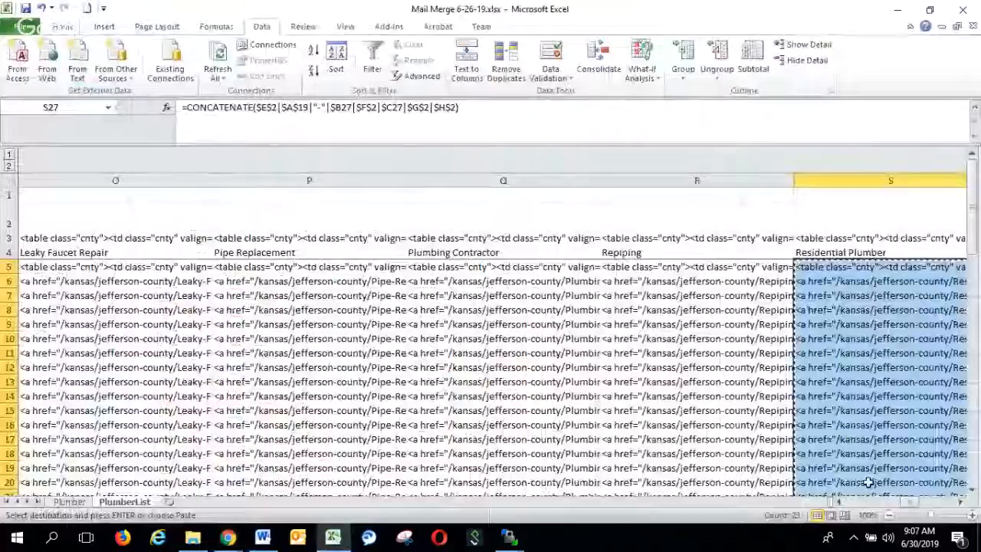
left_click(961, 503)
left_click(961, 502)
left_click(635, 269)
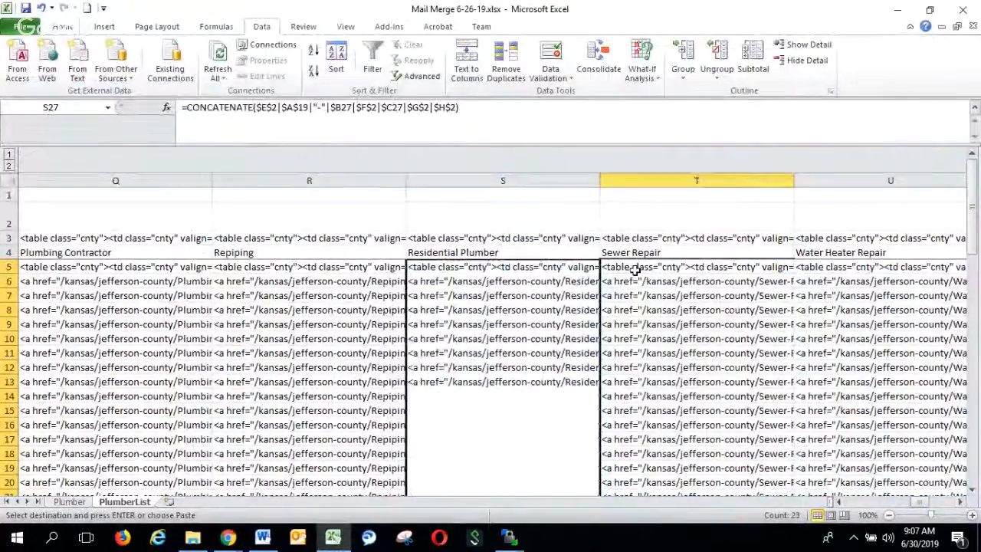
left_click_drag(635, 269, 635, 327)
- Return to the page editor in Chrome, paste the Sewer Repair links below the Residential Plumber table, and add a new line after them
mouse_move(228, 537)
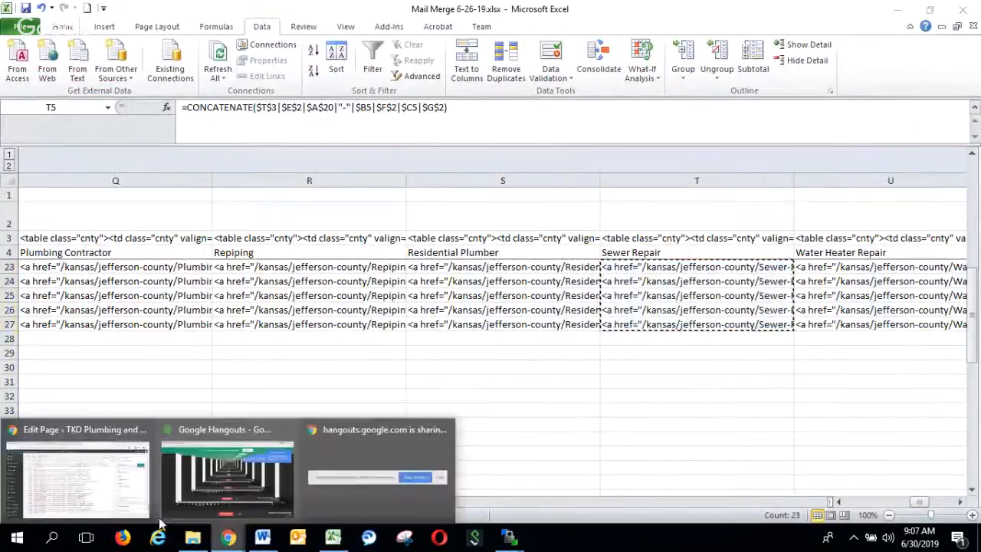
left_click(77, 502)
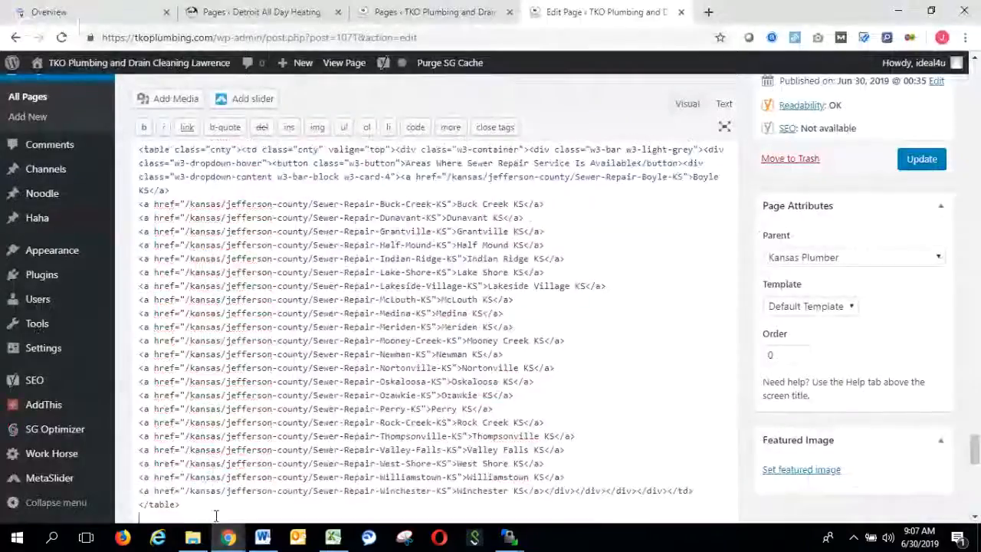
left_click(216, 515)
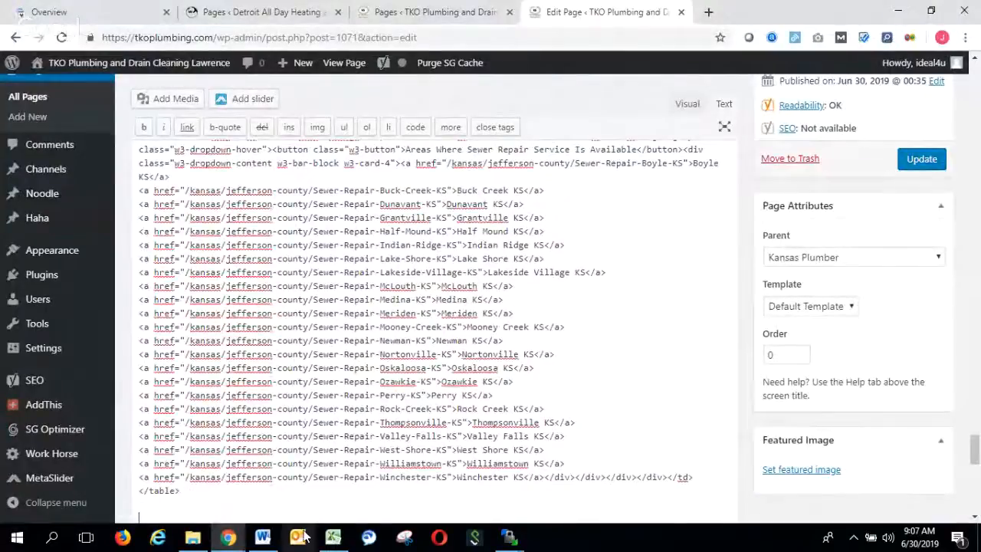
- Switch to the Excel workbook and copy the Water Heater Repair cells U5 to U27 on PlumberList
left_click(333, 537)
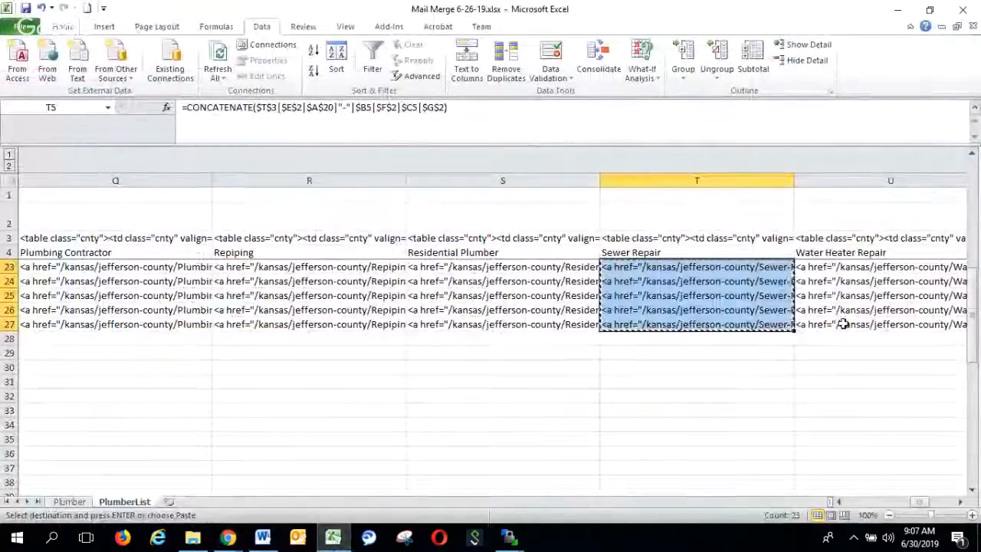
key("Right")
scroll(836, 296, "up", 4)
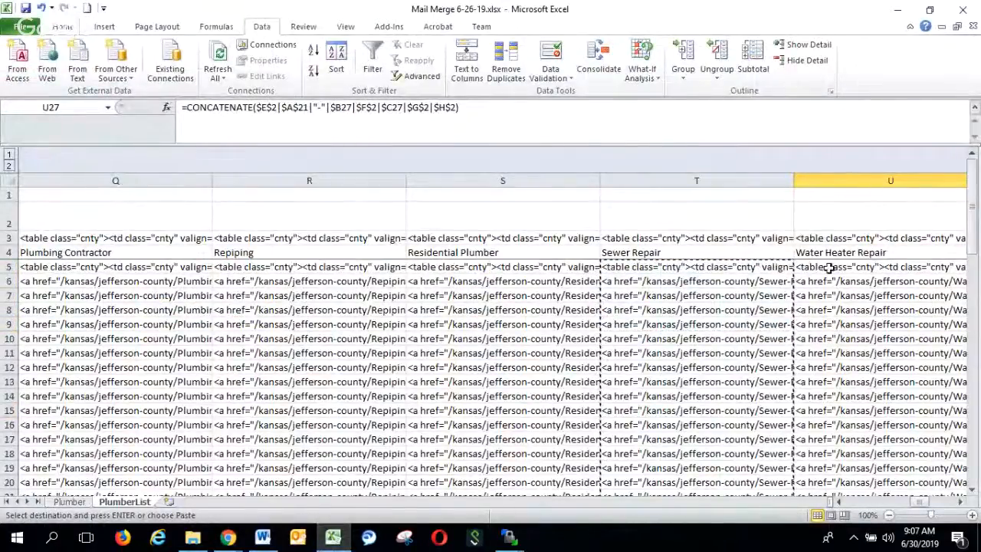
left_click(819, 268, "shift")
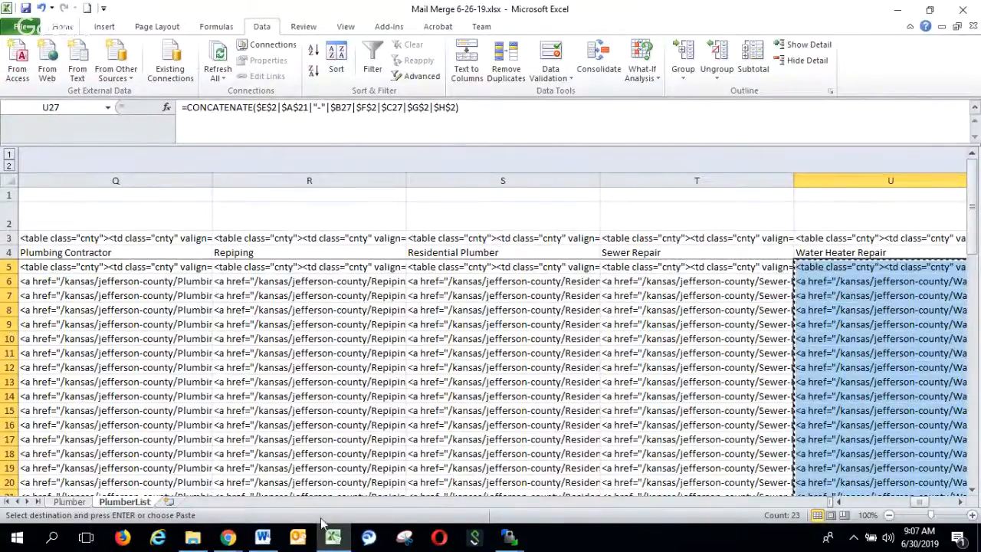
- Return to the page editor in Chrome, paste the Water Heater Repair links below the Sewer Repair table, and add a new line after them
left_click(224, 540)
left_click(103, 505)
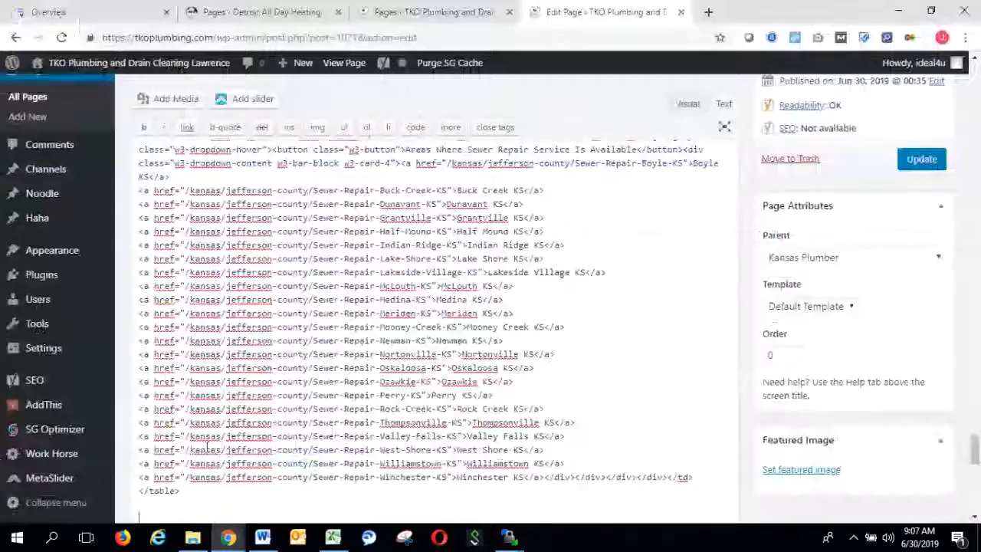
key("ctrl+v")
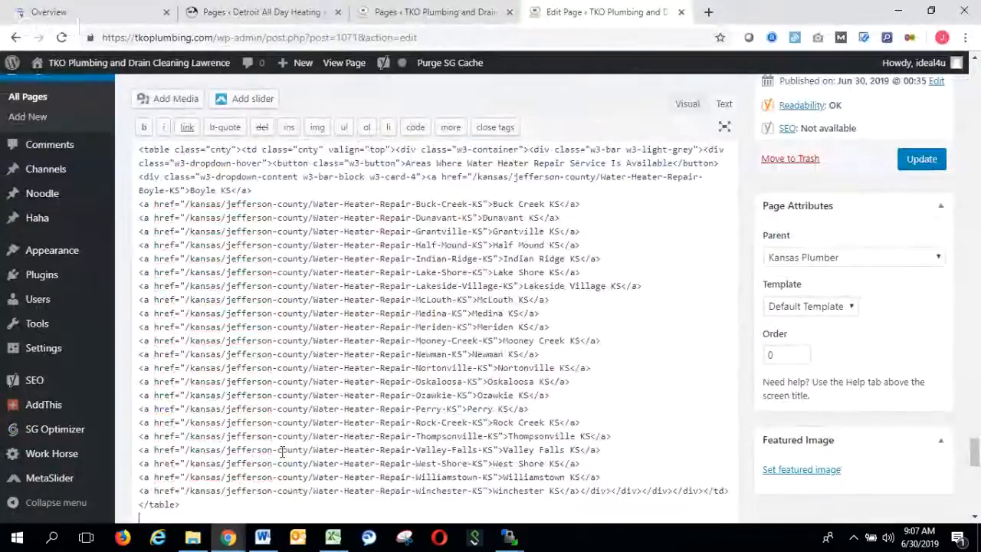
key("Return")
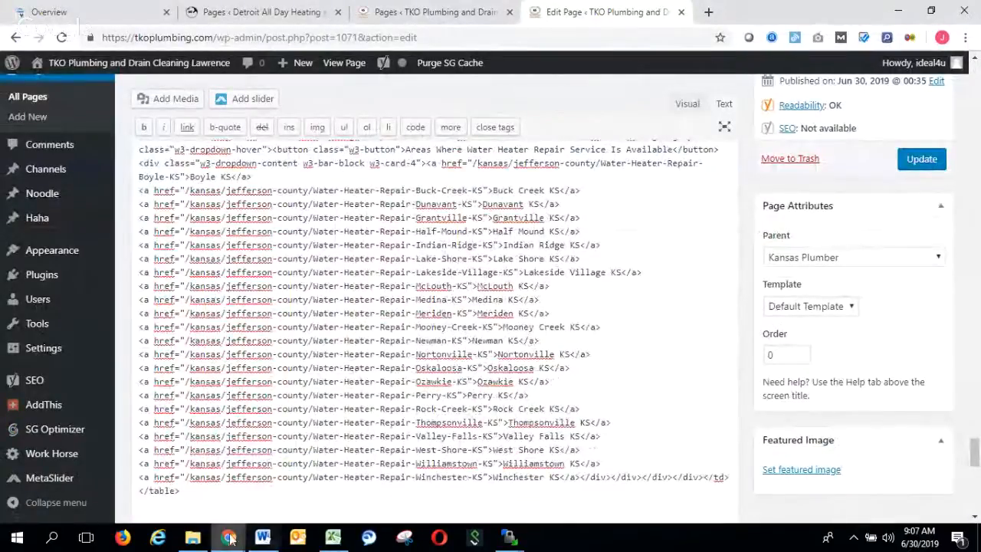
- Switch to the Excel workbook and copy the Water Line Repair cells V5 to V27 on PlumberList
left_click(333, 537)
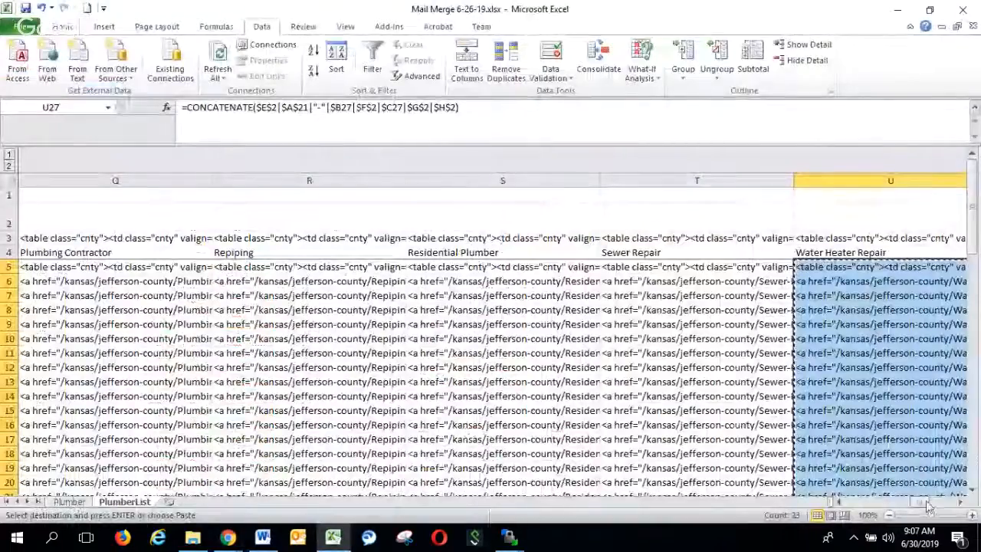
left_click(963, 504)
left_click(962, 504)
left_click(645, 268)
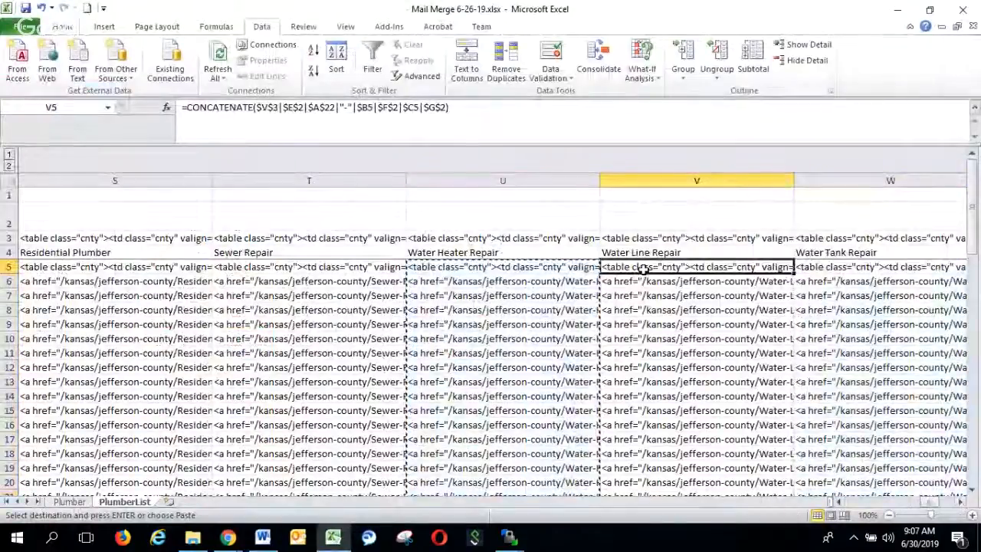
scroll(668, 331, "down", 1)
scroll(668, 331, "down", 4)
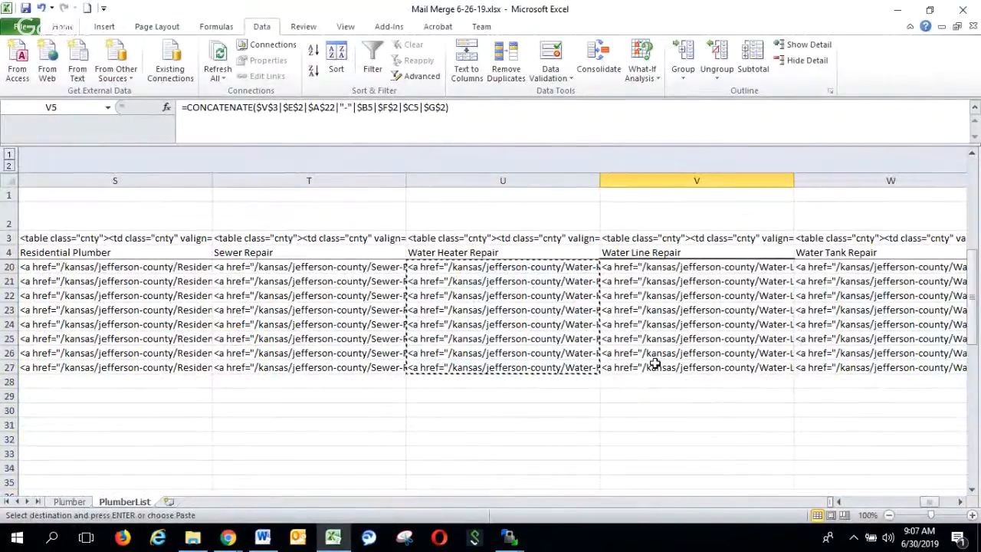
left_click(653, 367, "shift")
key("ctrl+c")
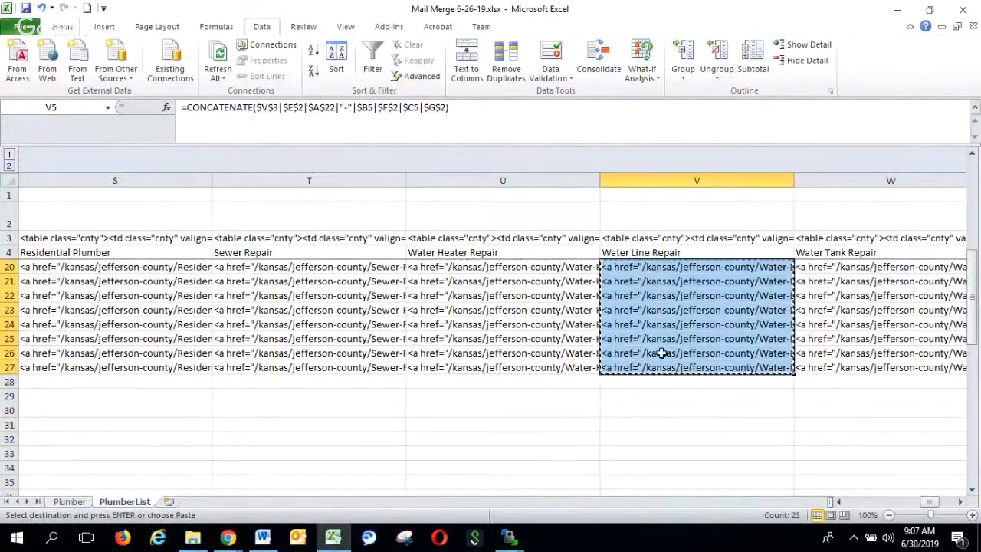
- Return to the page editor in Chrome, paste the Water Line Repair links below the Water Heater Repair table, and add a new line after them
left_click(228, 537)
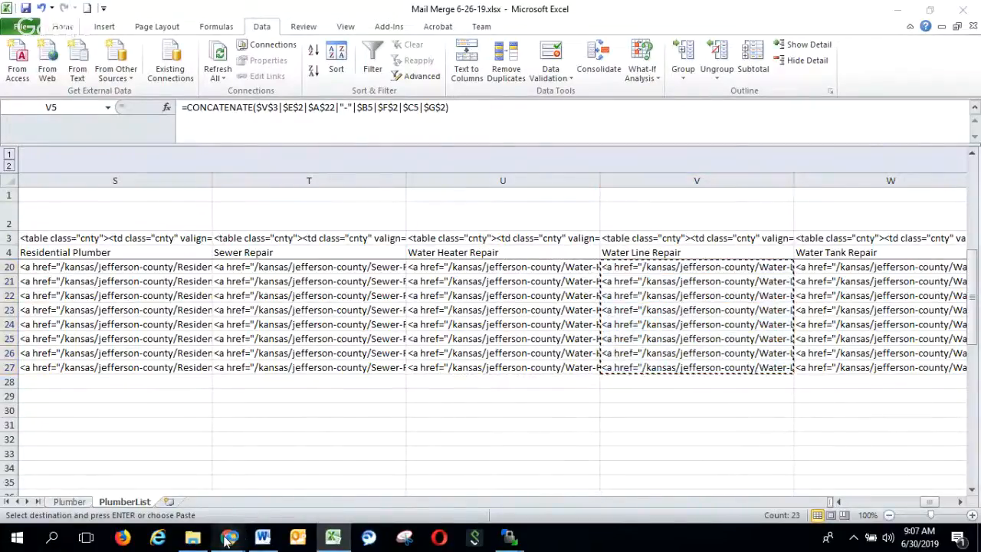
left_click(183, 500)
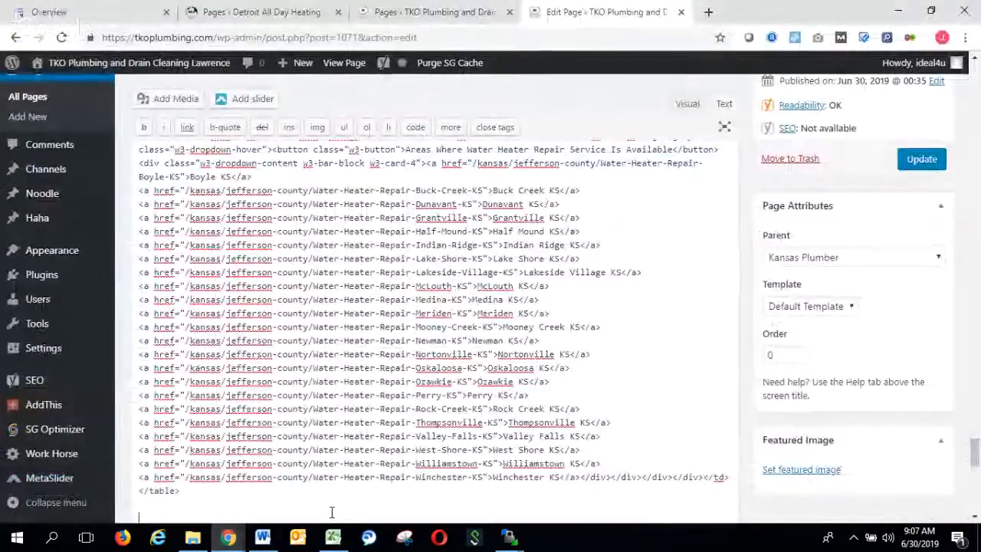
key("ctrl+a")
key("ctrl+v")
key("Return")
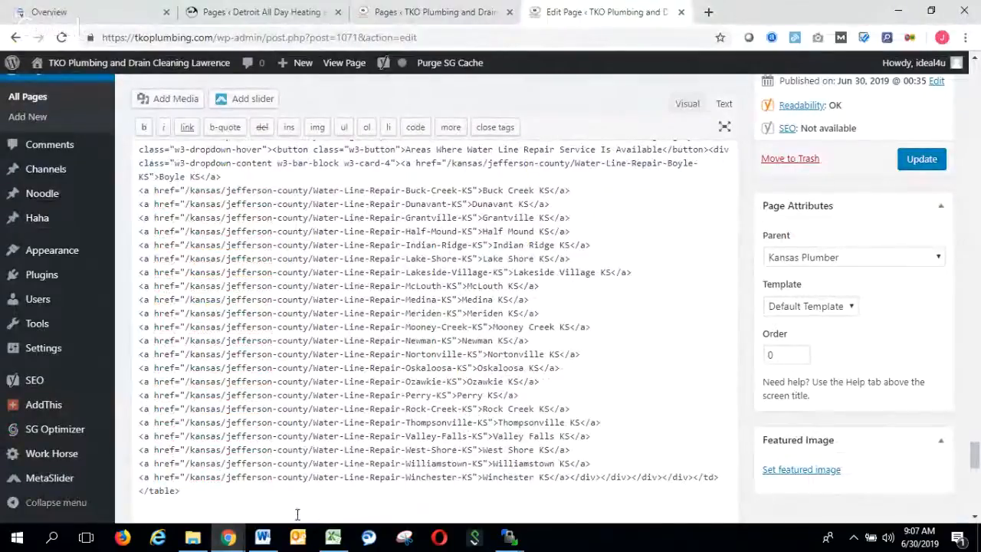
- Switch to the Excel workbook and copy the Water Tank Repair cells W5 to W27 on PlumberList
left_click(333, 537)
left_click(821, 367)
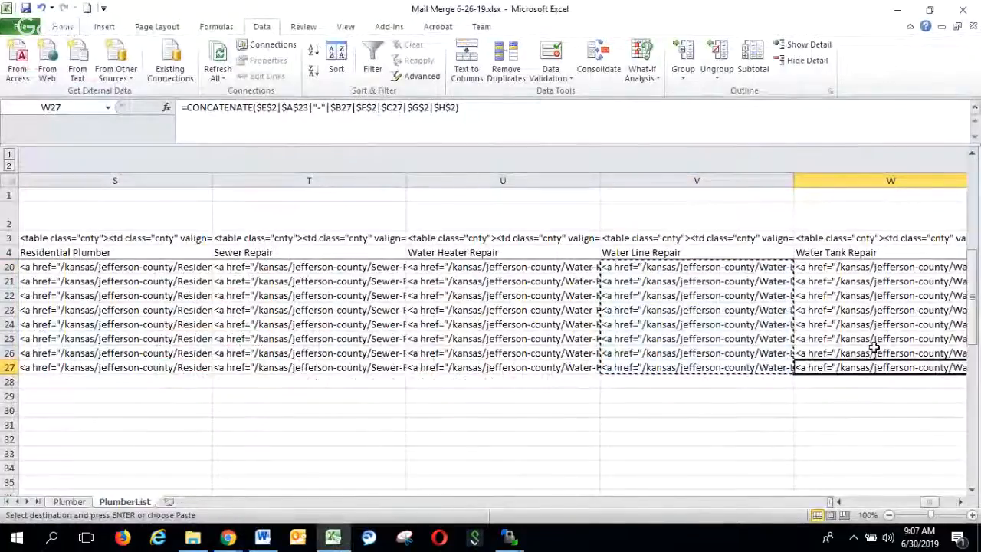
key("ctrl+shift+Up")
key("ctrl+c")
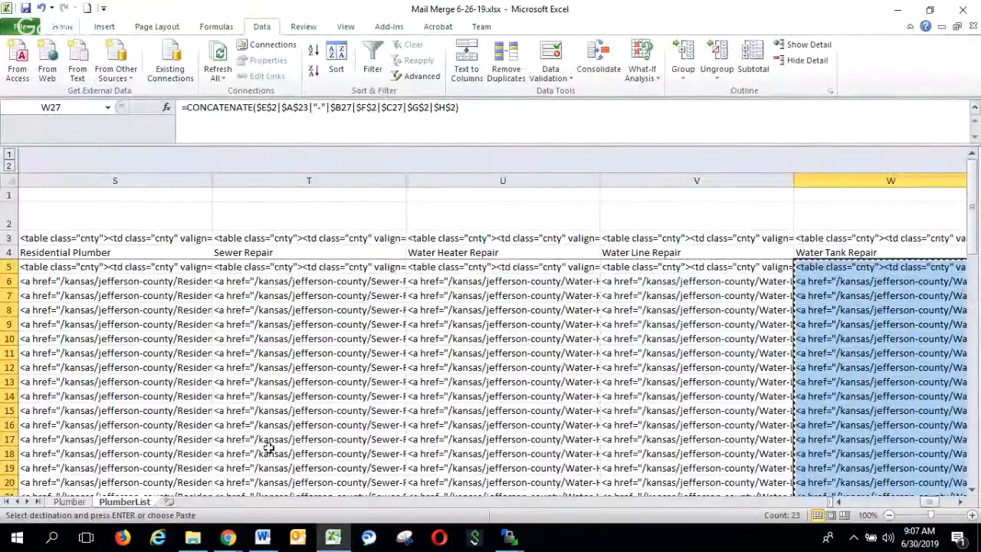
- Return to the page editor in Chrome and paste the Water Tank Repair links below the Water Line Repair table
mouse_move(233, 543)
left_click(92, 491)
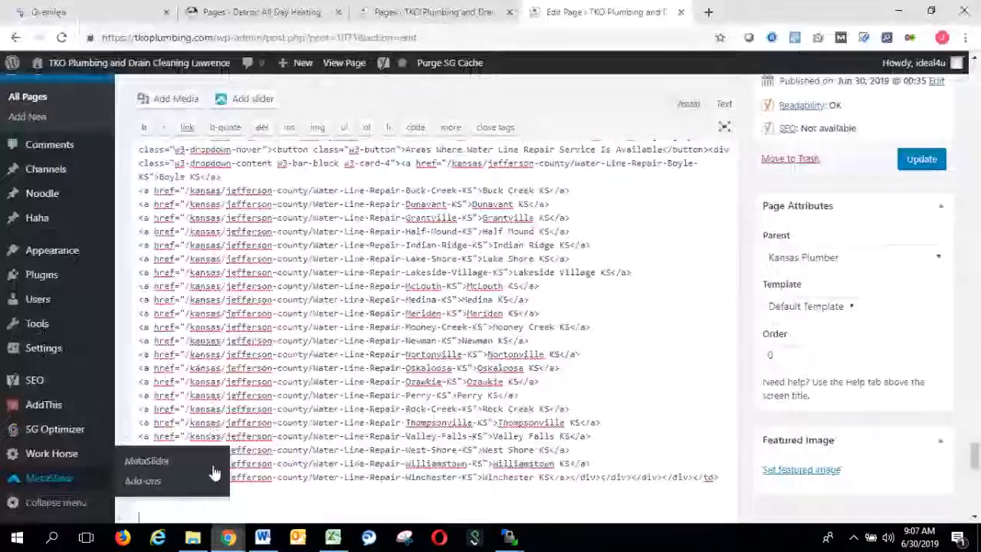
key("ctrl+a")
key("ctrl+v")
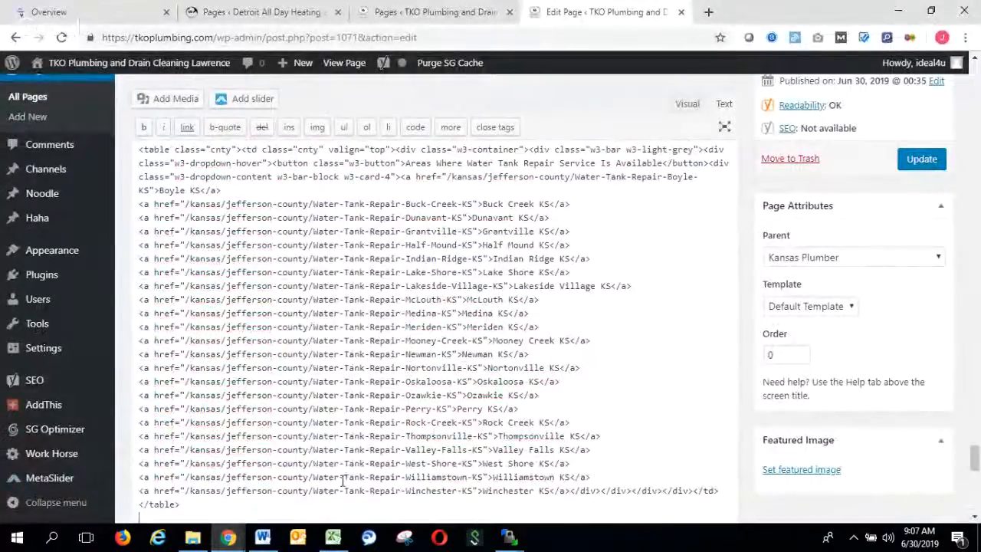
- Switch to the Excel workbook and check PlumberList for any service columns beyond Water Tank Repair
left_click(333, 539)
left_click(964, 503)
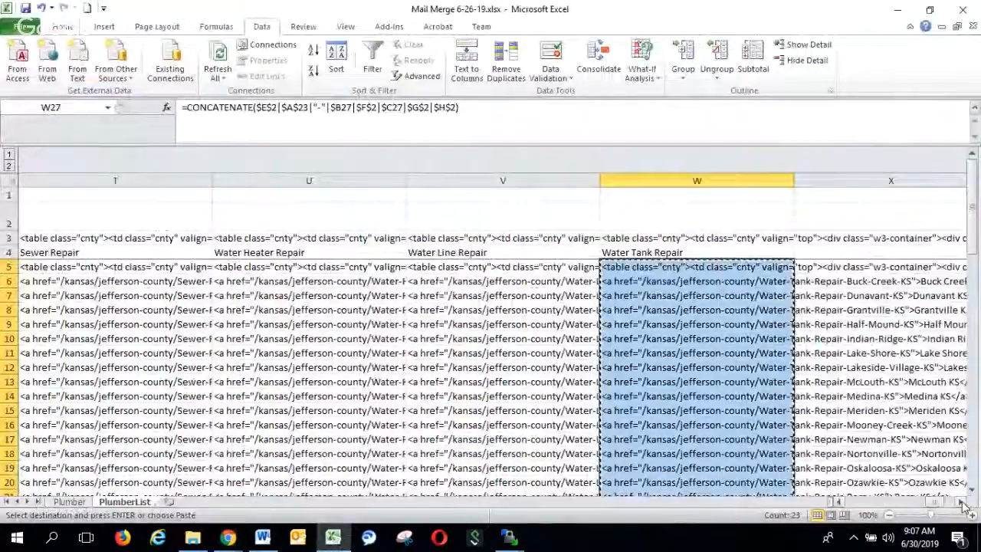
left_click(964, 504)
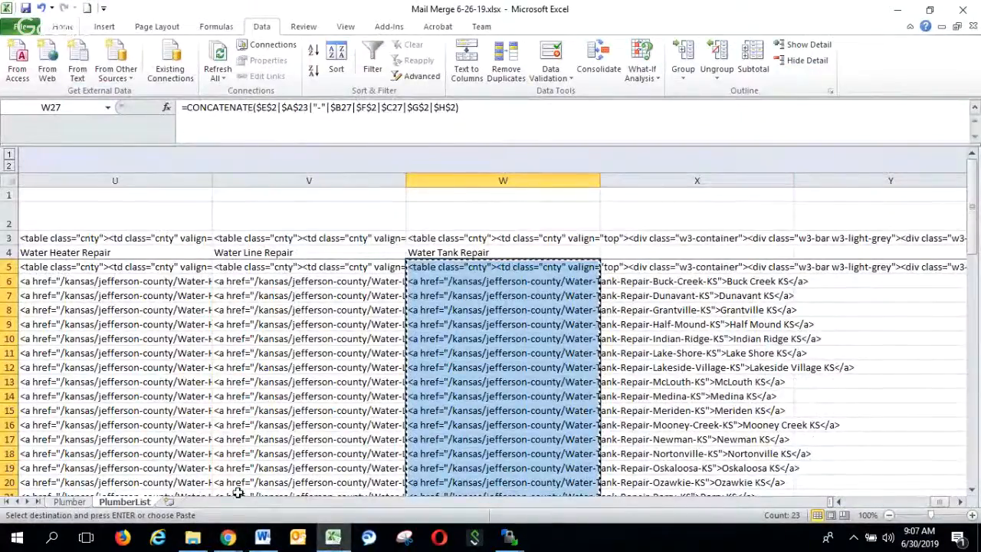
- Return to the page editor in Chrome, review the pasted service tables, and update the published Jefferson County page
left_click(227, 544)
left_click(67, 481)
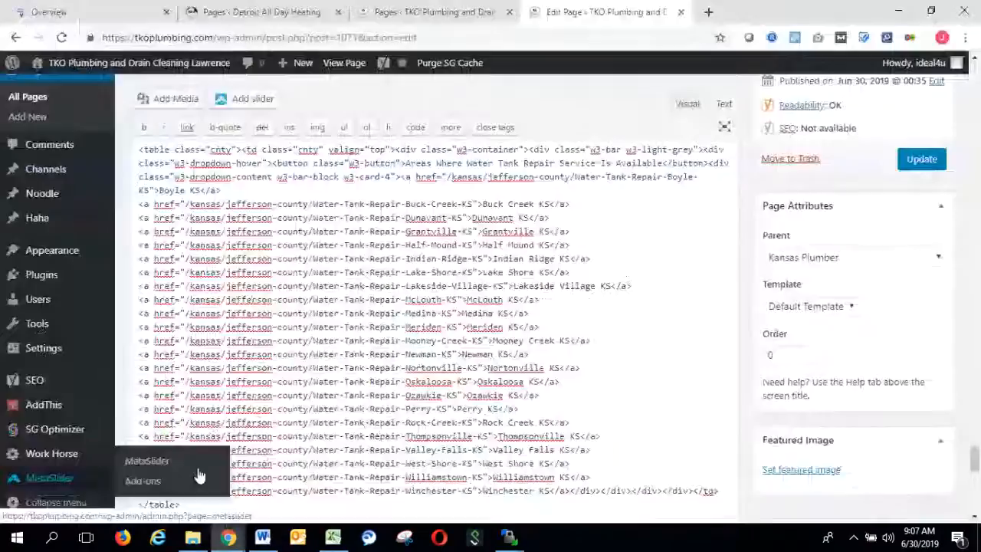
scroll(460, 353, "down", 1)
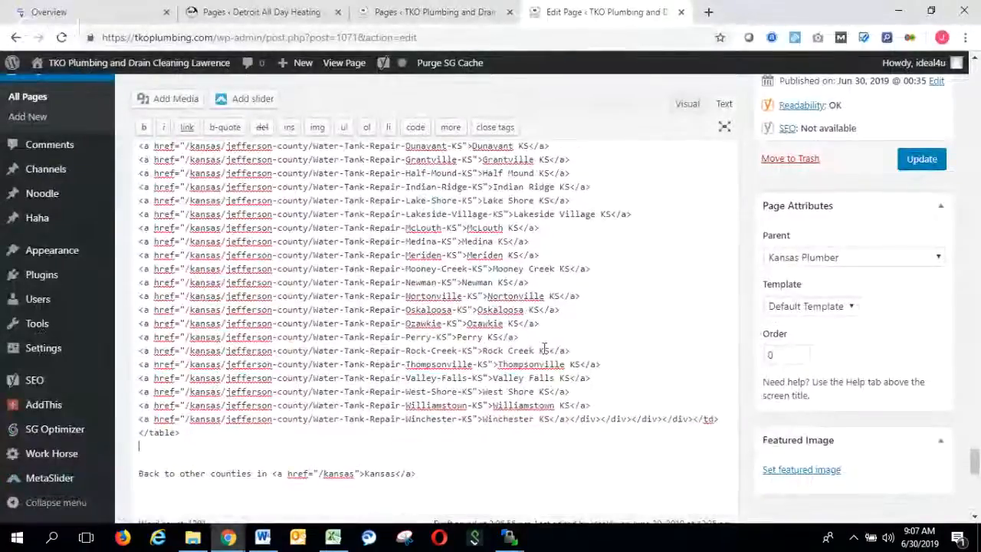
scroll(622, 286, "up", 10)
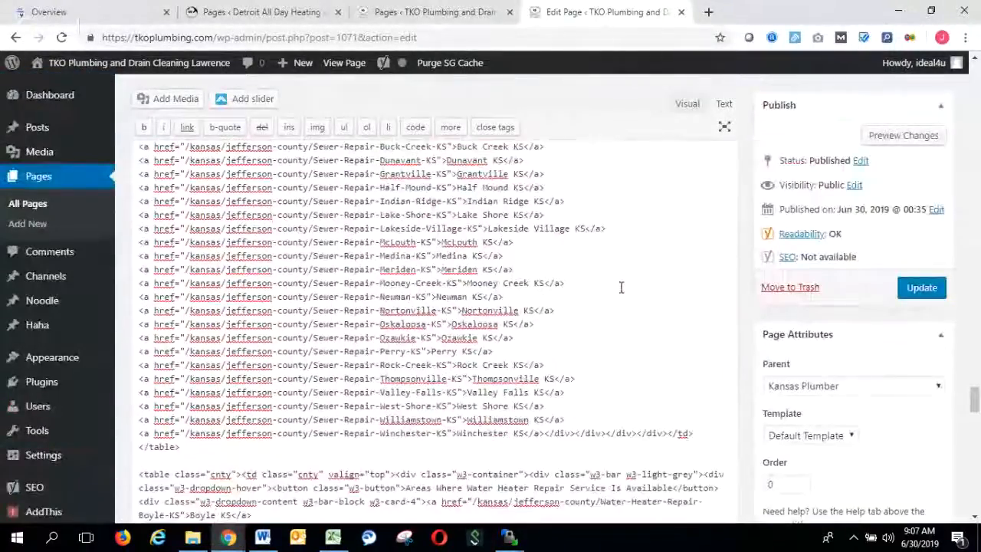
scroll(621, 287, "up", 20)
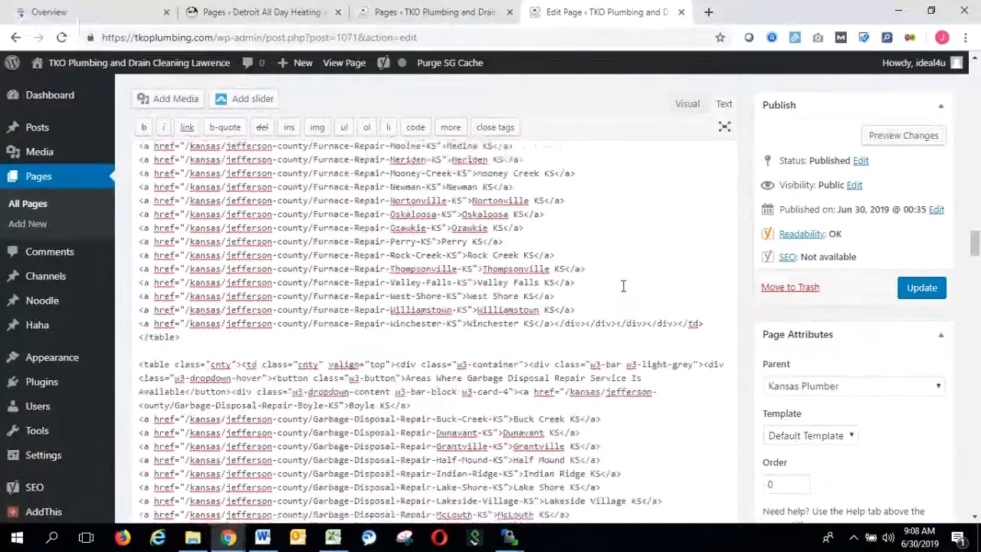
scroll(623, 286, "up", 20)
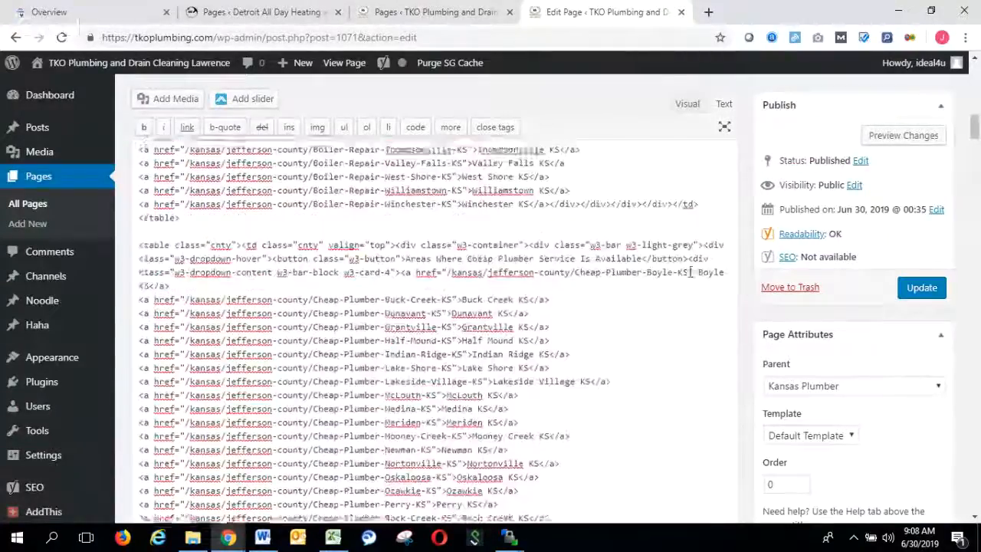
scroll(690, 272, "up", 12)
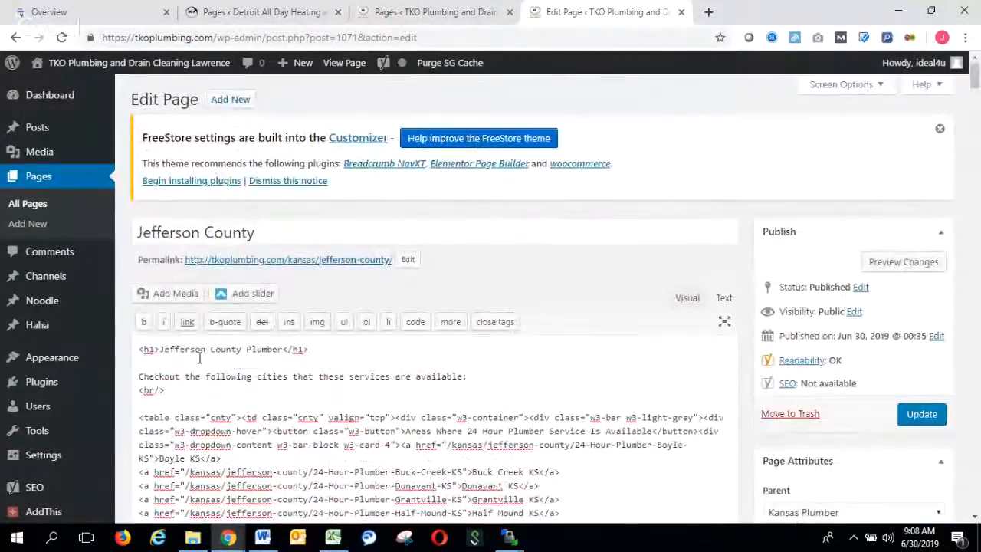
left_click(920, 414)
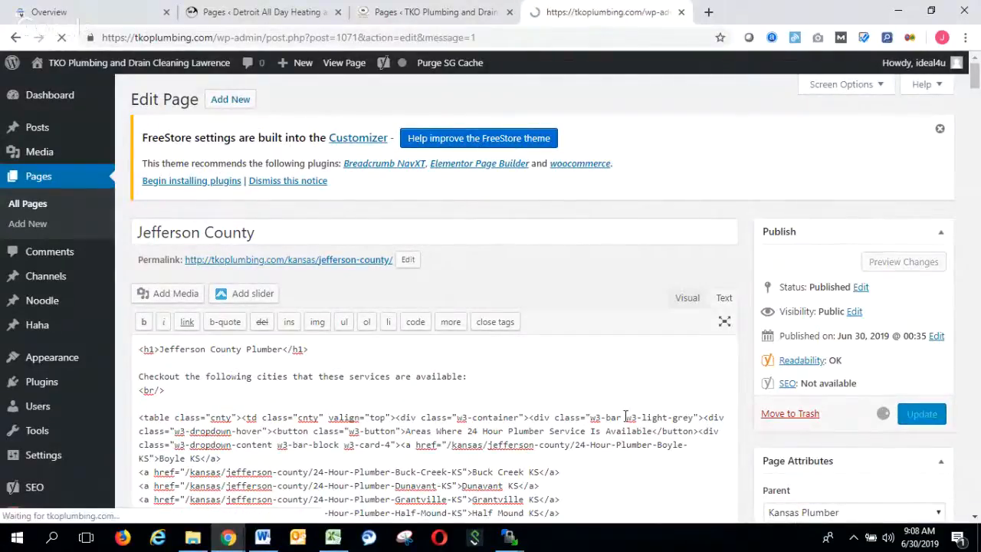
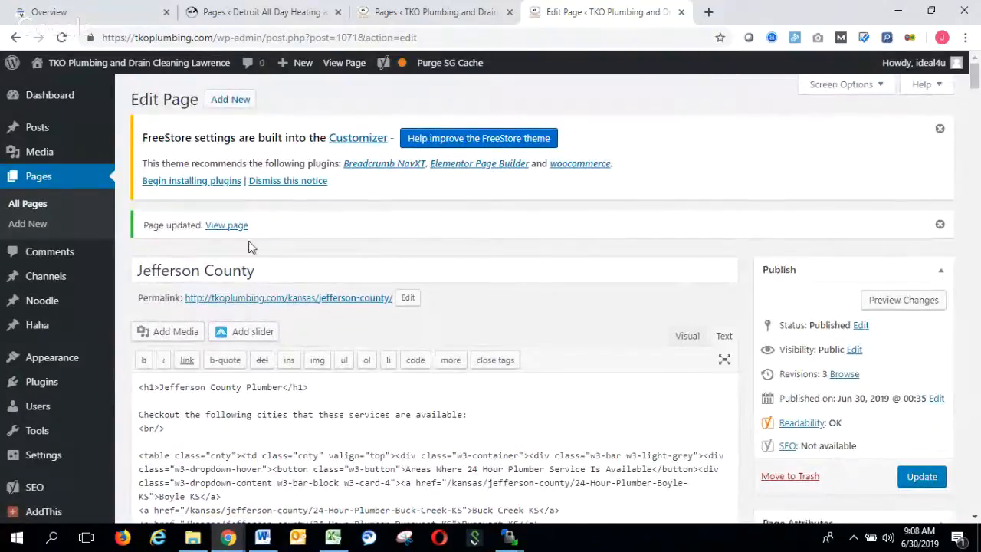
- View the updated Jefferson County page in a new browser tab
right_click(221, 227)
left_click(253, 236)
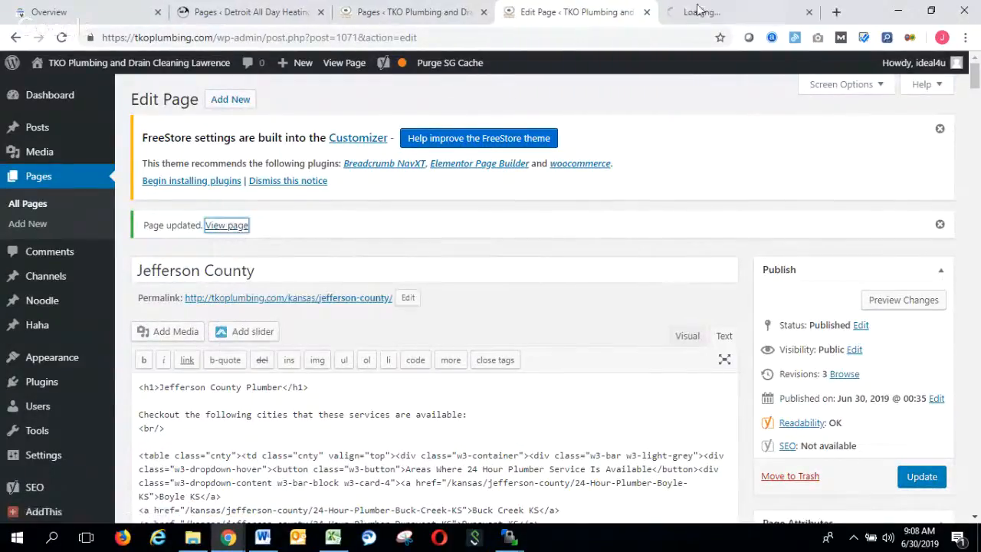
left_click(732, 9)
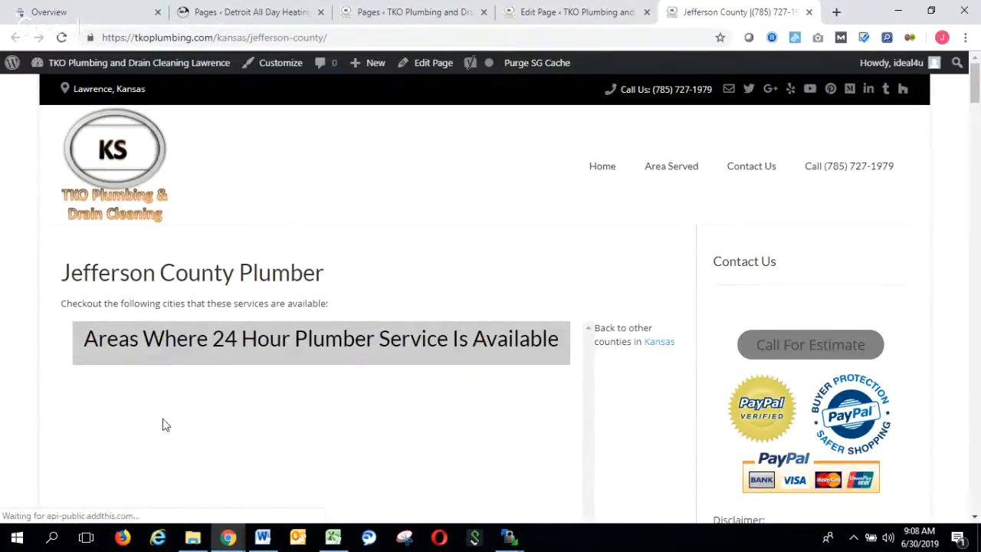
- Open the Half Mound KS link from the 24 Hour Plumber list in a new tab and examine its page
mouse_move(175, 350)
right_click(112, 468)
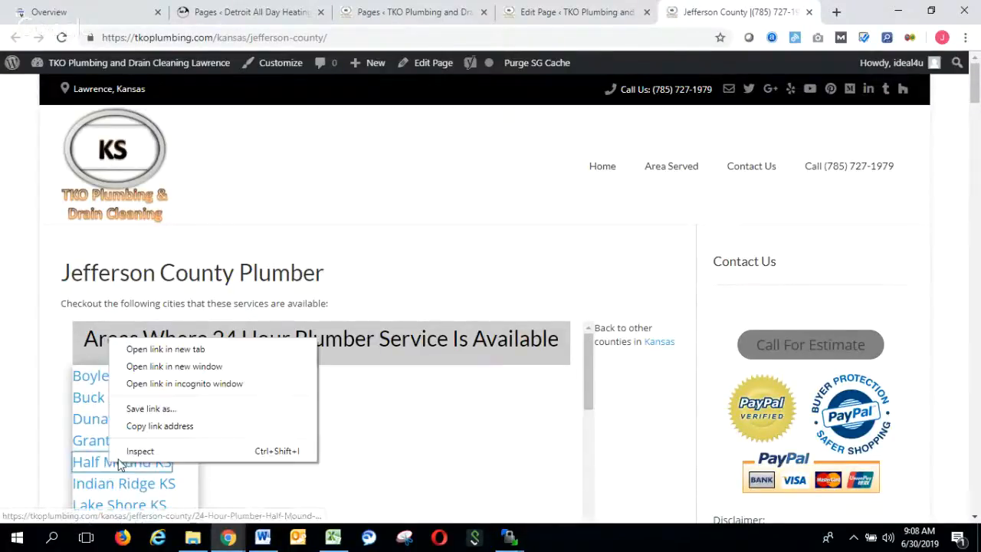
left_click(181, 352)
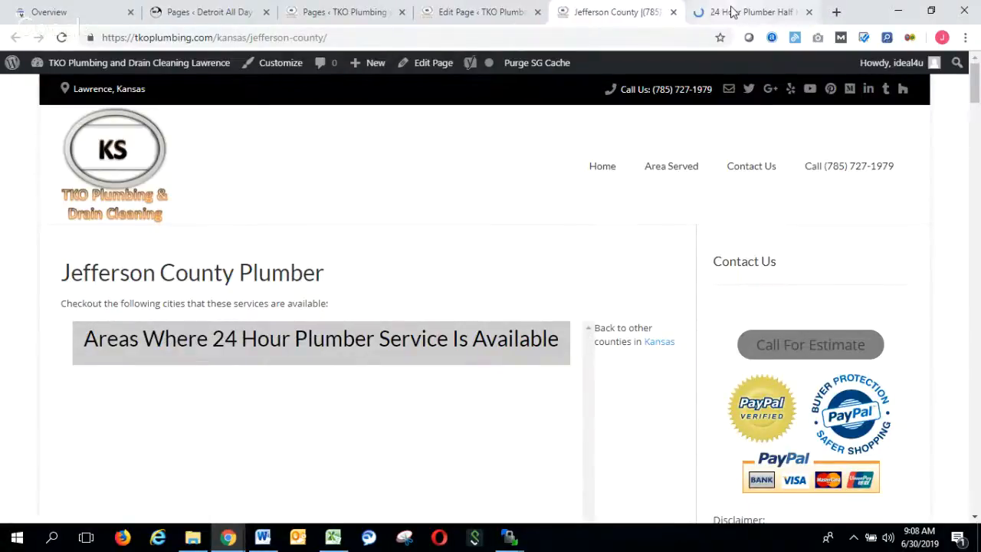
left_click(732, 11)
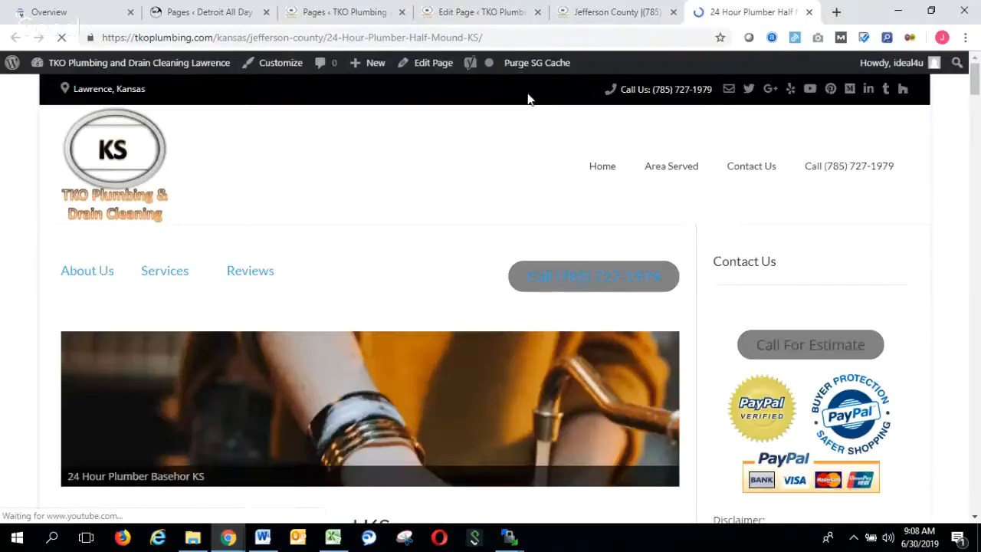
scroll(340, 195, "down", 3)
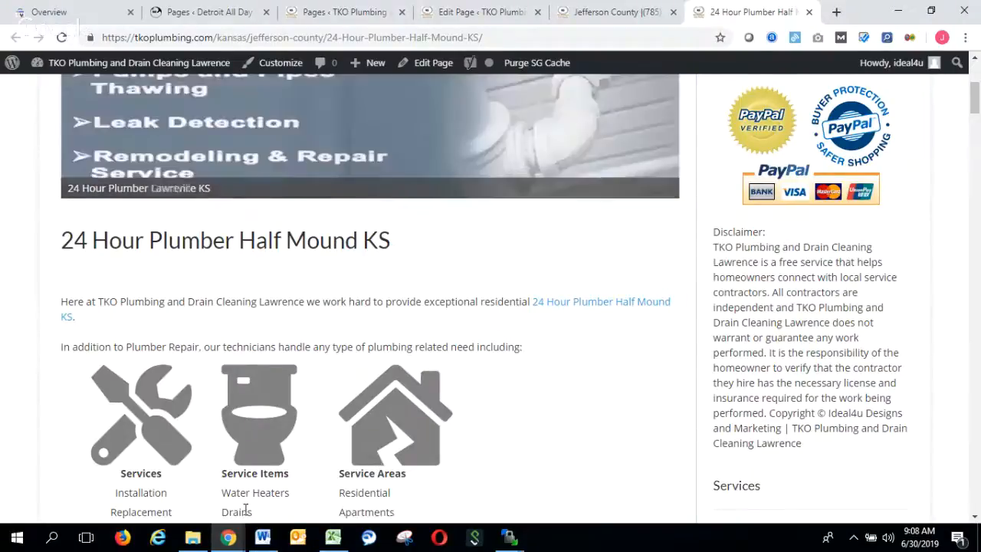
mouse_move(229, 535)
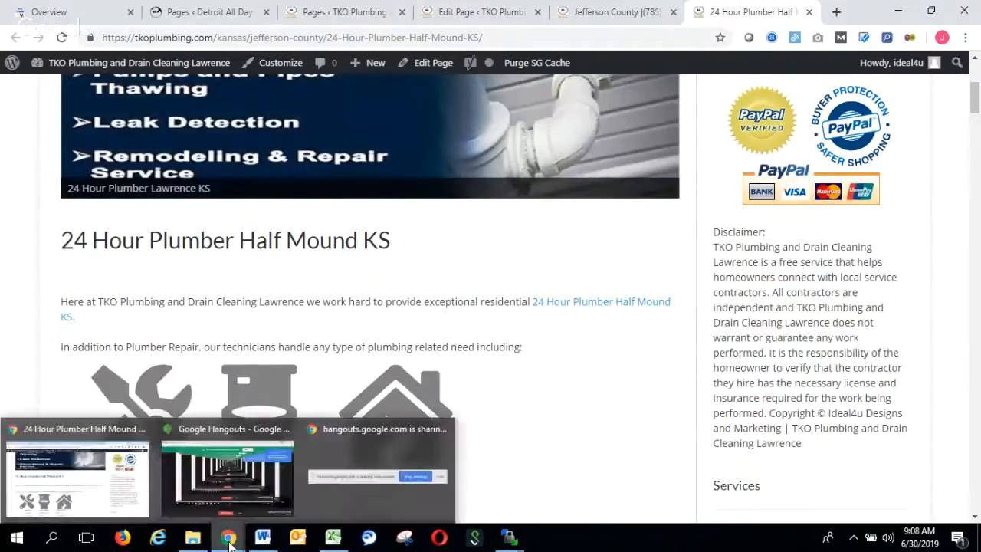
left_click(218, 477)
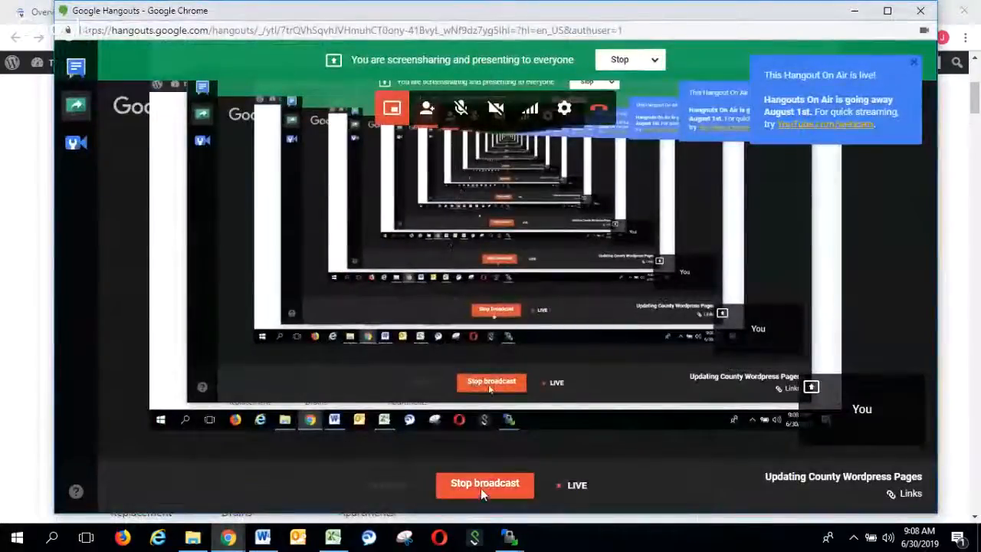